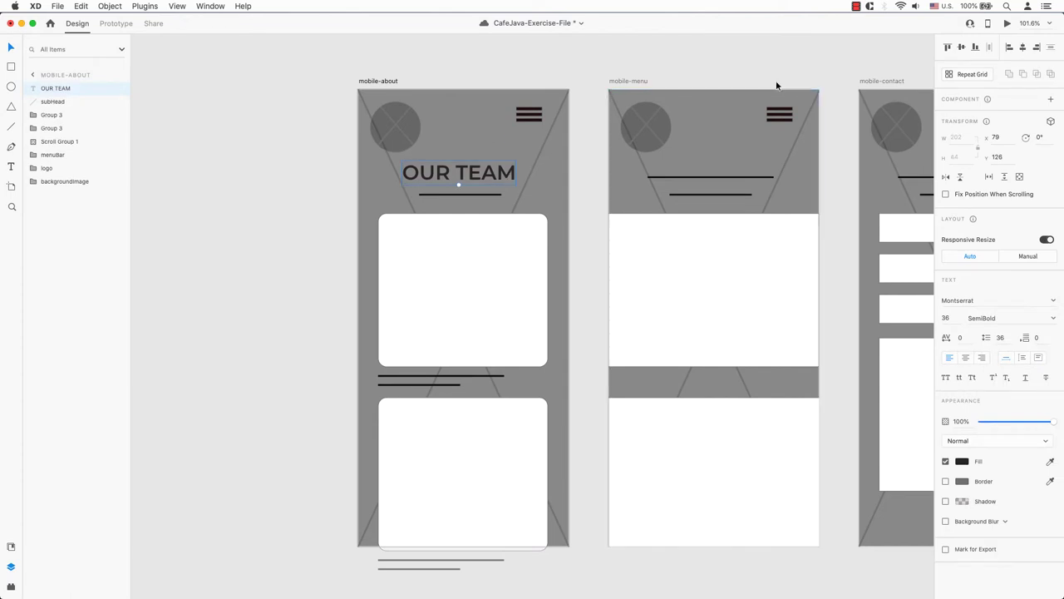
- Place topCoffeeHome.jpg from the landing folder as the mobile-landing background photo
left_click(256, 178)
scroll(429, 340, "up", 10)
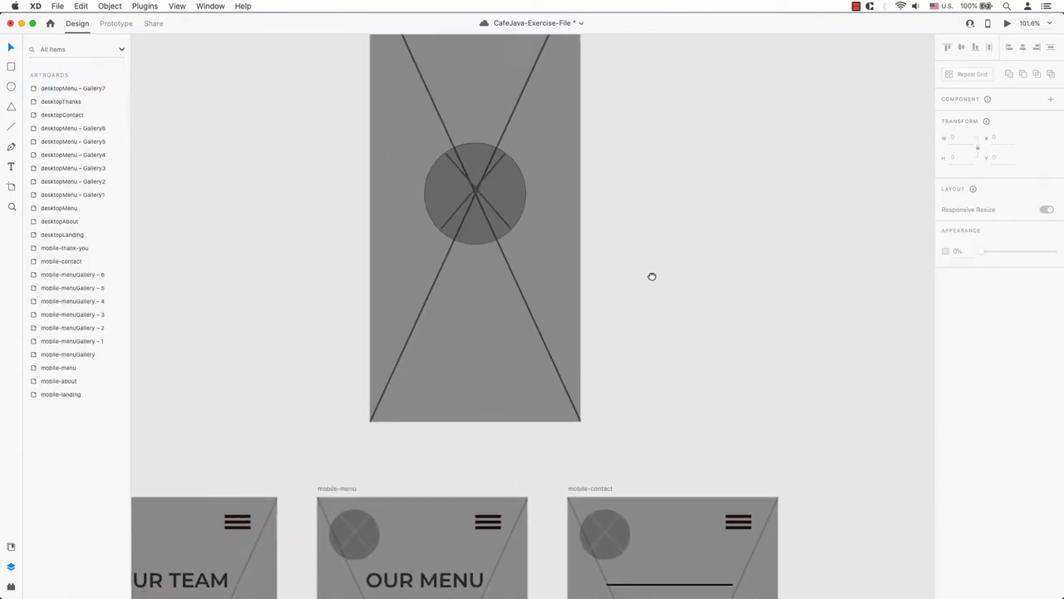
left_click_drag(657, 348, 657, 369)
left_click(58, 6)
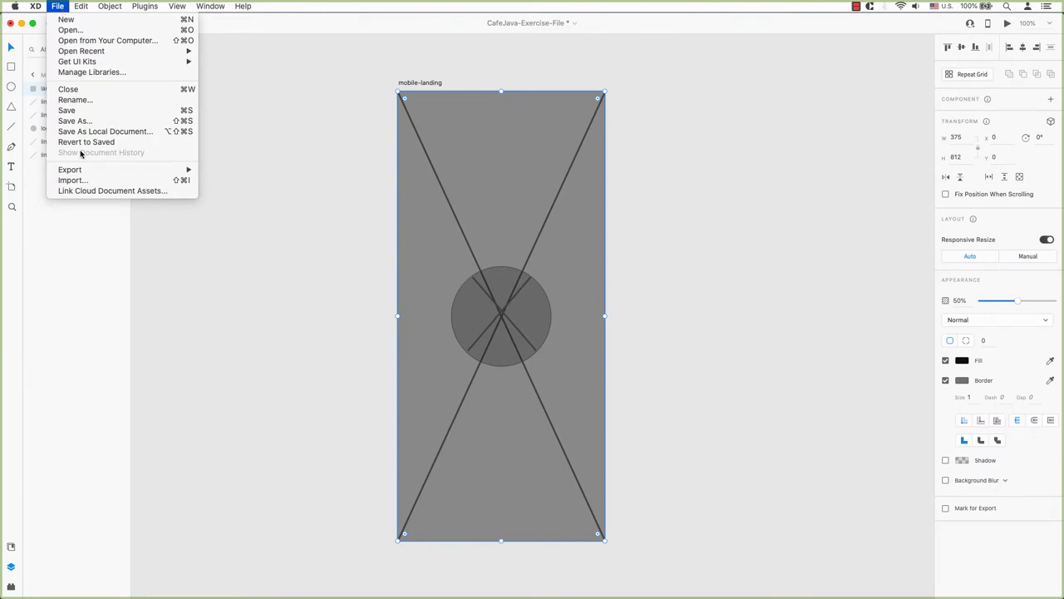
left_click(73, 179)
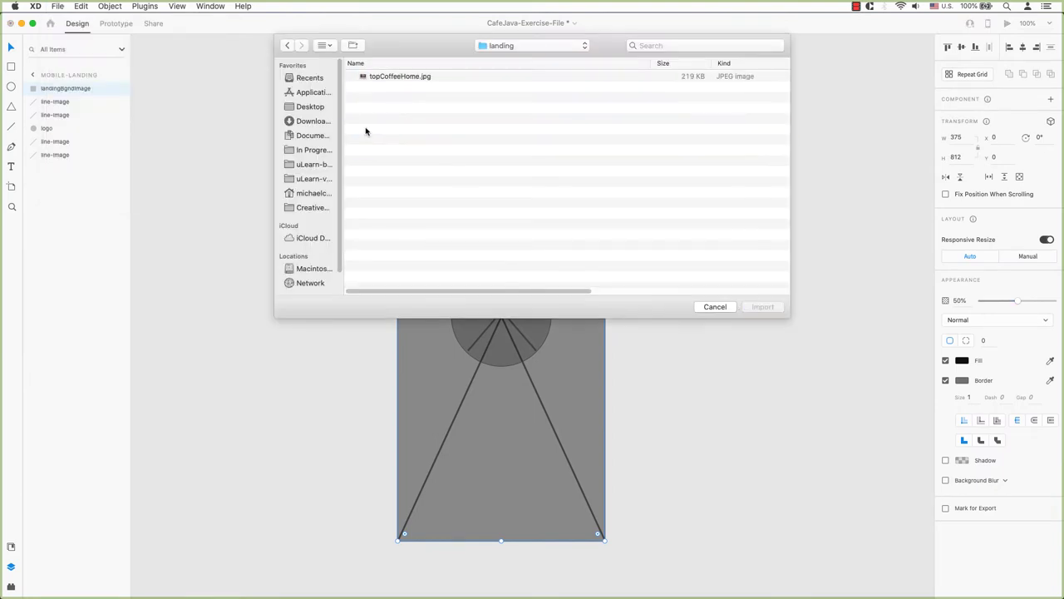
left_click(713, 307)
key("super+Tab")
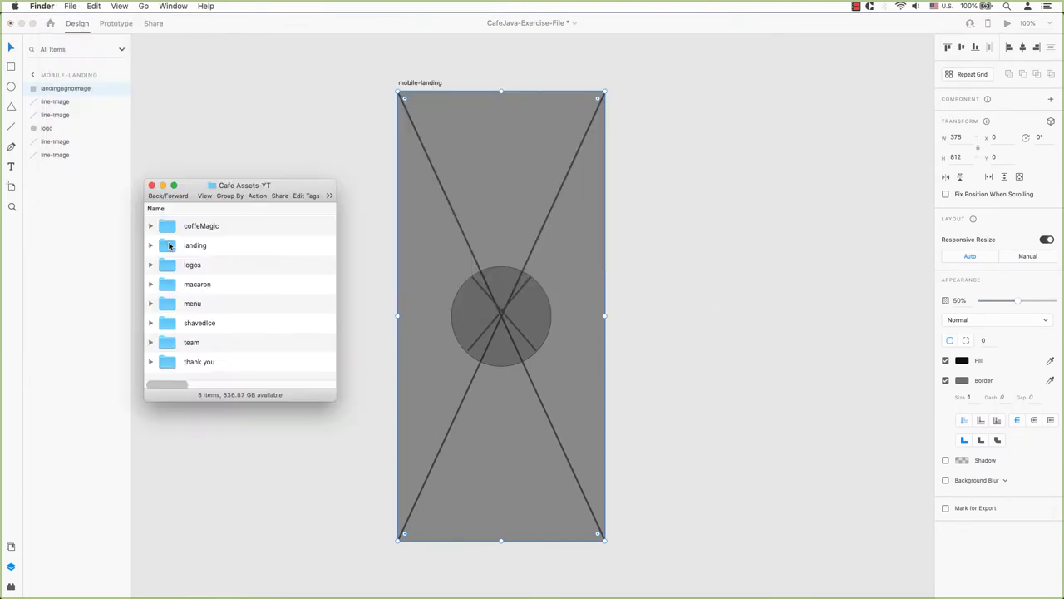
double_click(169, 245)
left_click_drag(168, 227, 476, 247)
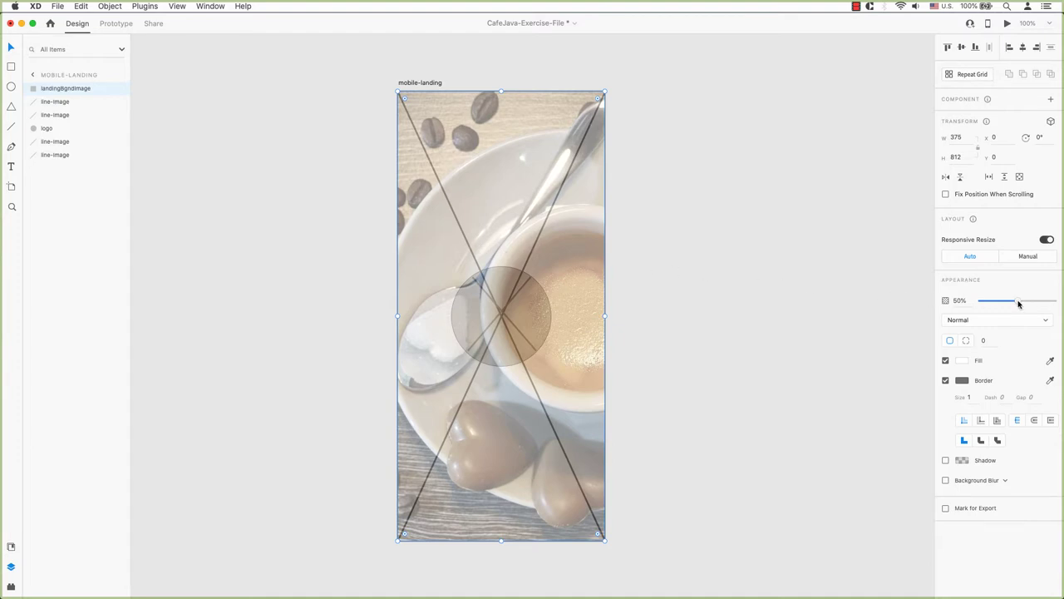
- Raise the coffee photo's opacity from 50% to 100%
left_click_drag(1019, 302, 1062, 302)
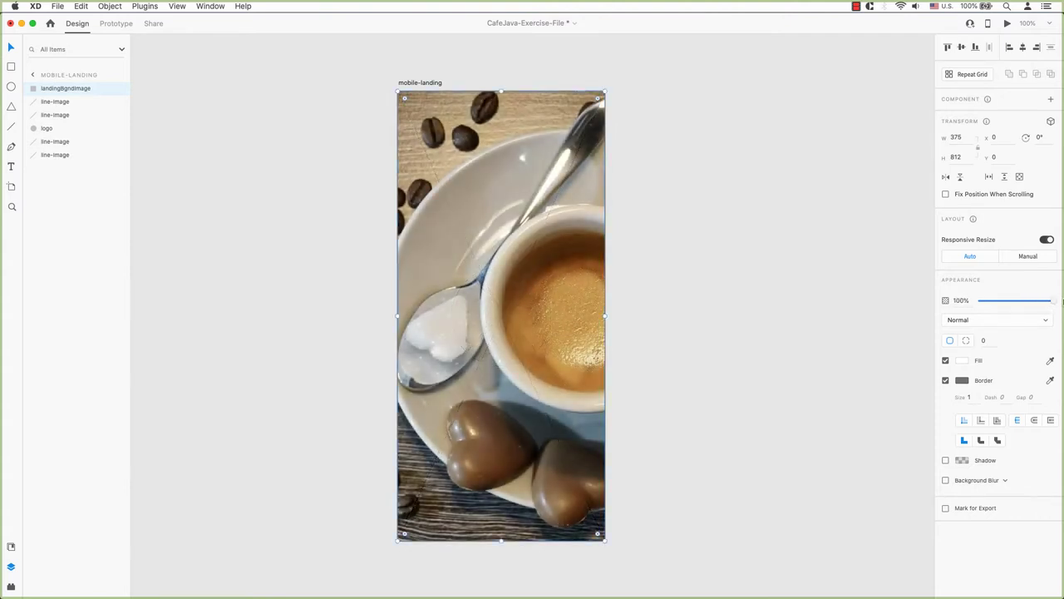
left_click(742, 269)
left_click(414, 84)
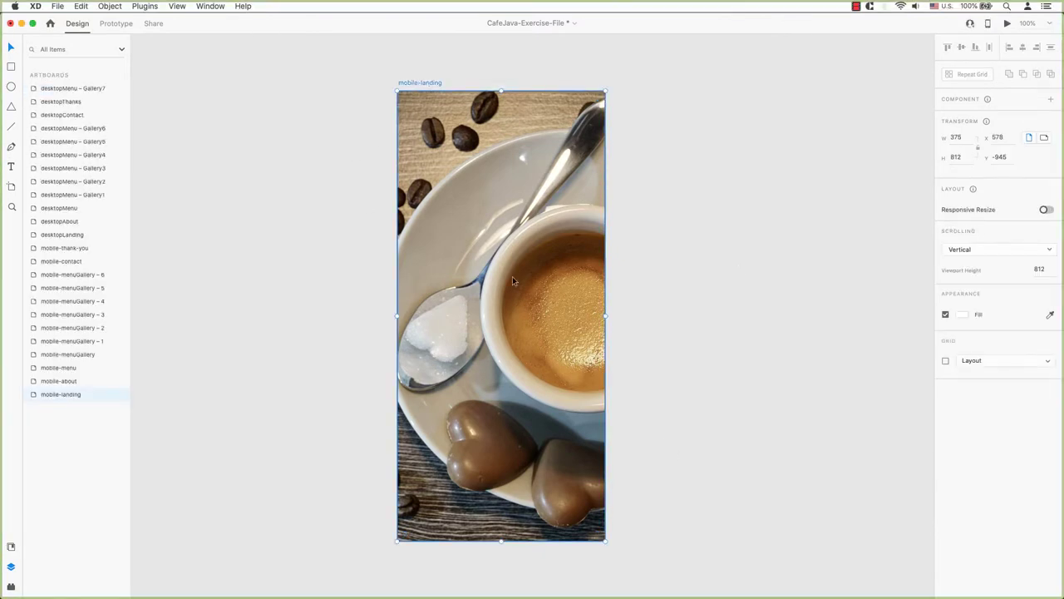
- Delete a placeholder line layer and move the logo layer above landingBgndImage
double_click(56, 396)
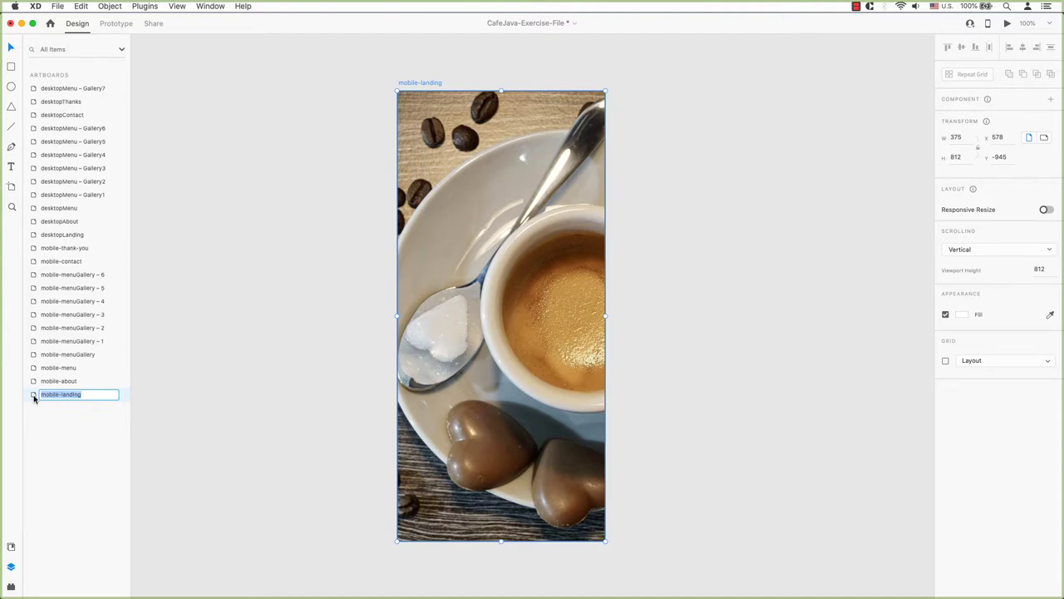
double_click(33, 395)
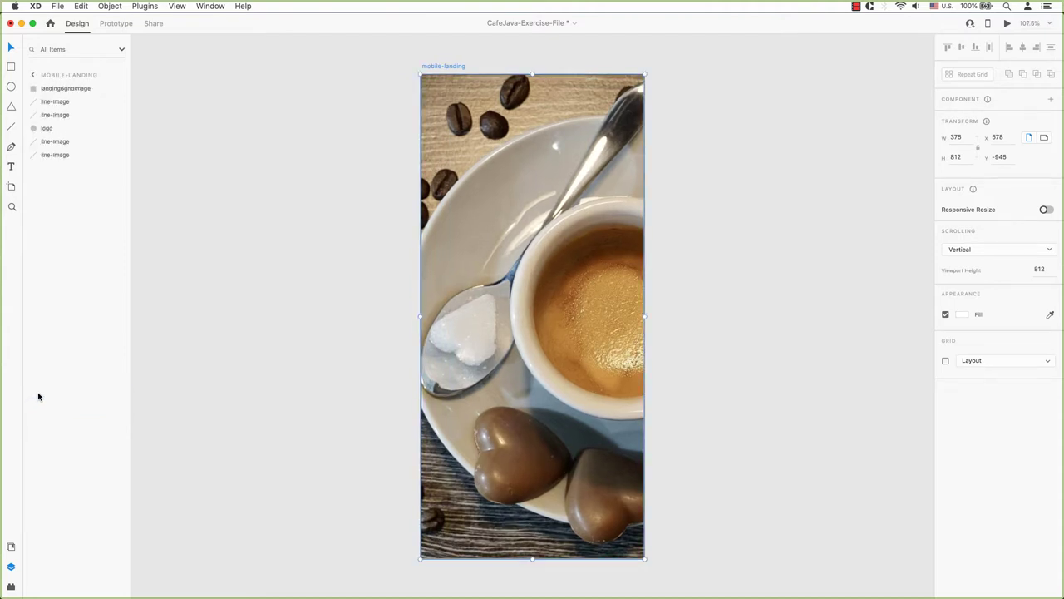
left_click(56, 103)
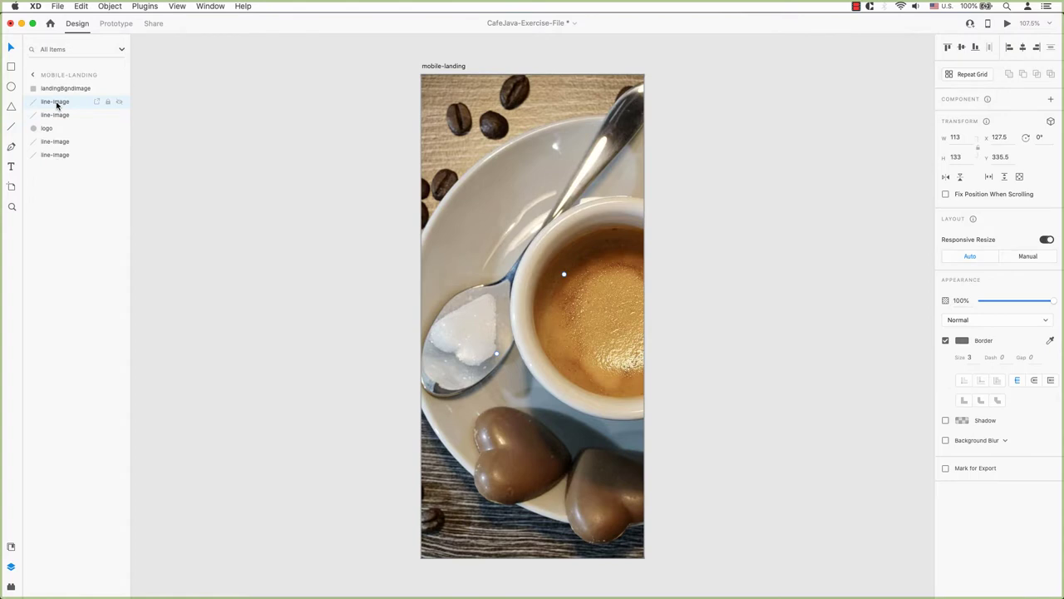
right_click(56, 105)
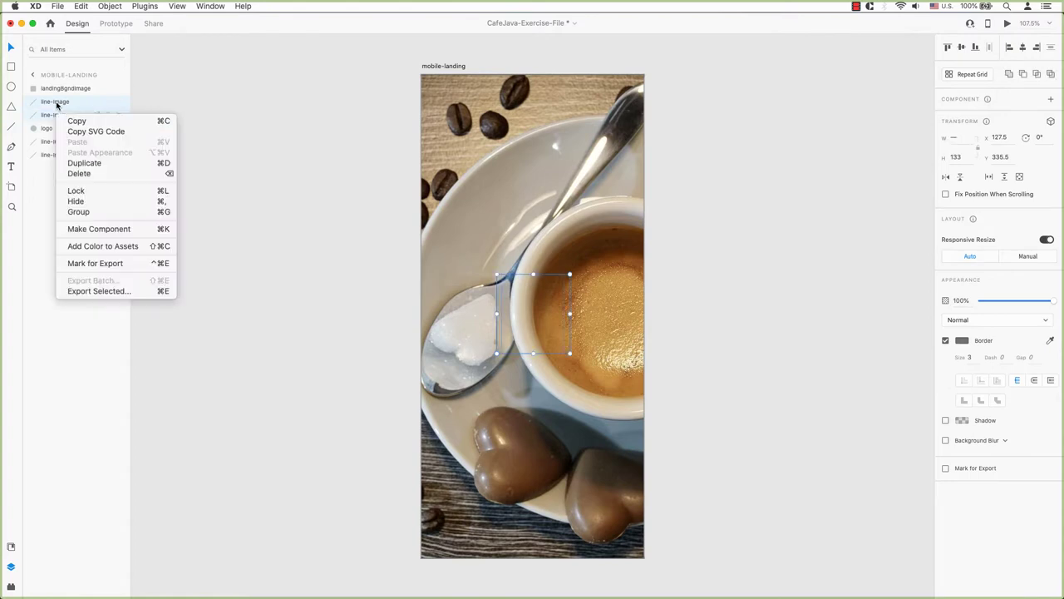
left_click(90, 174)
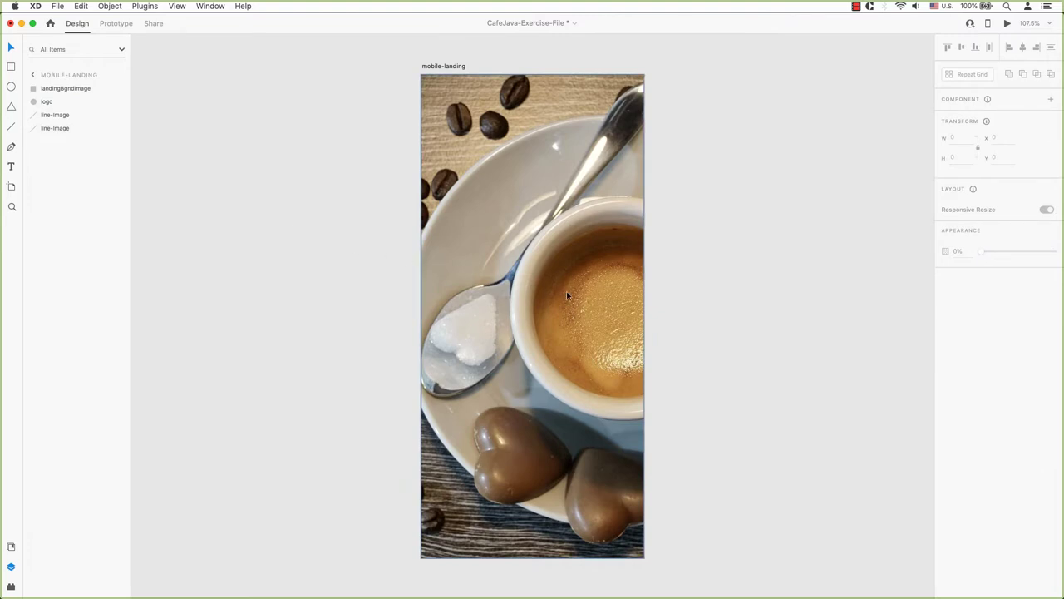
left_click(48, 105)
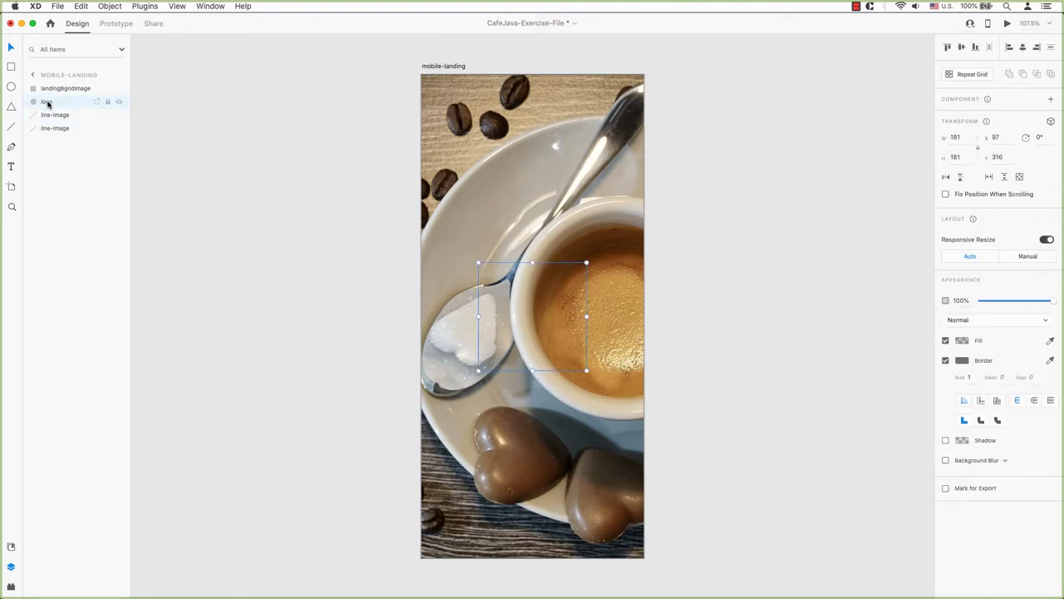
left_click_drag(48, 104, 48, 87)
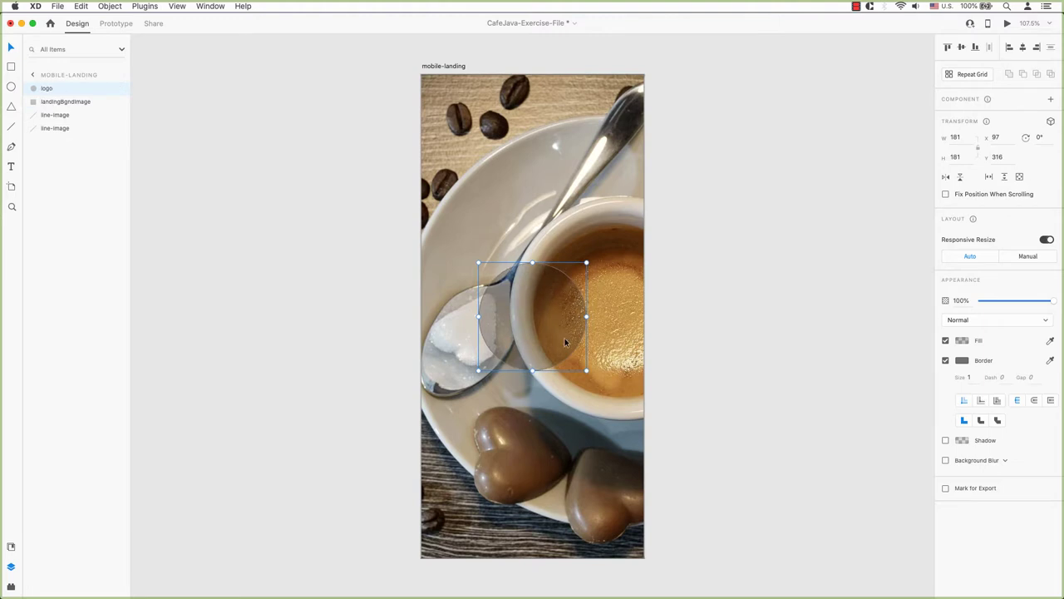
- Delete the remaining placeholder lines and drop cafeJava-Reverse.svg into the logo circle
left_click(54, 116)
key("Delete")
key("super+Tab")
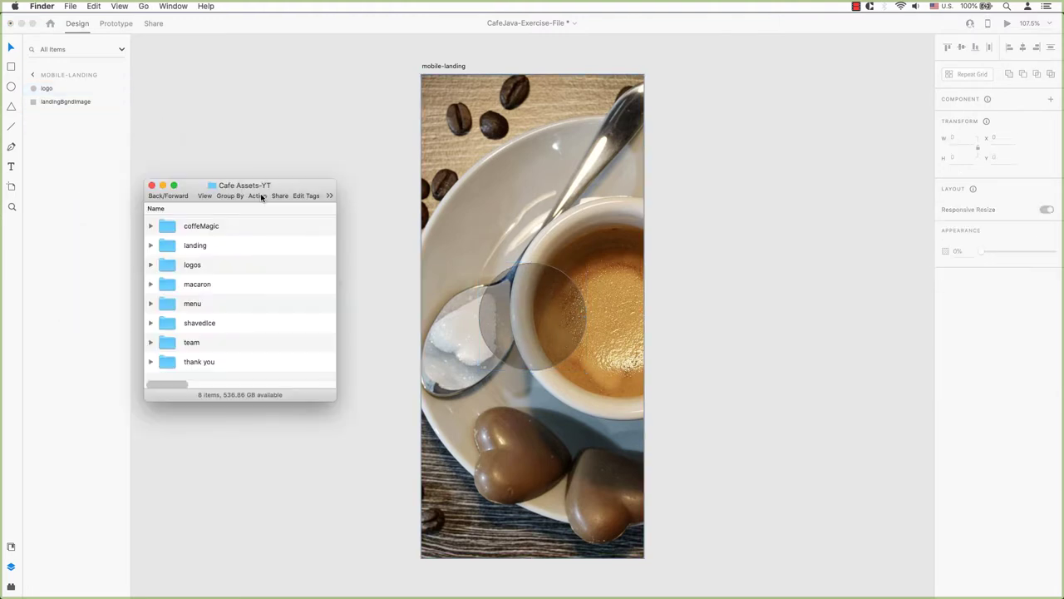
left_click(150, 266)
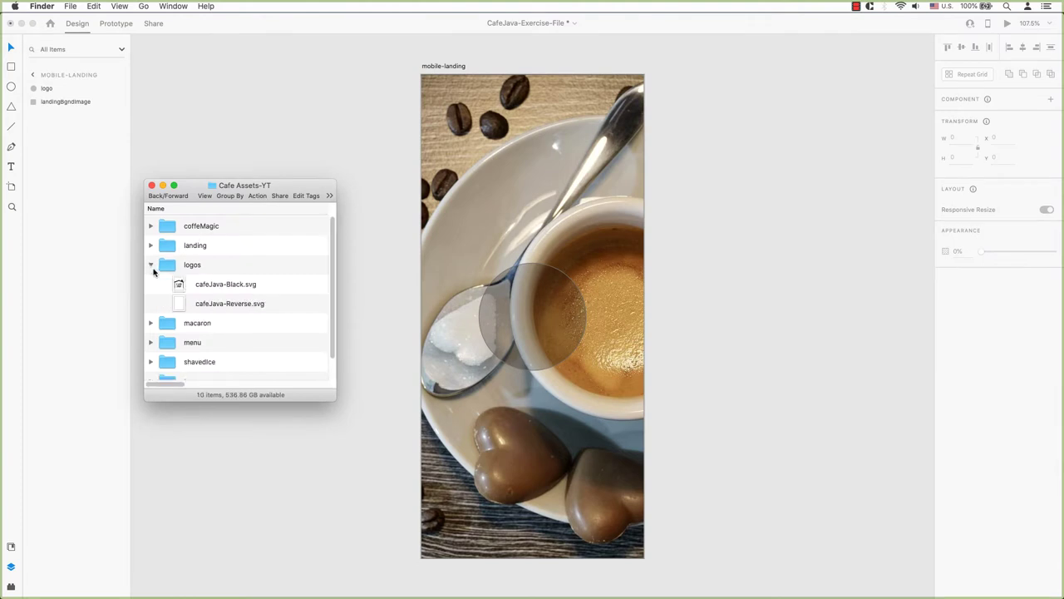
left_click_drag(186, 305, 542, 309)
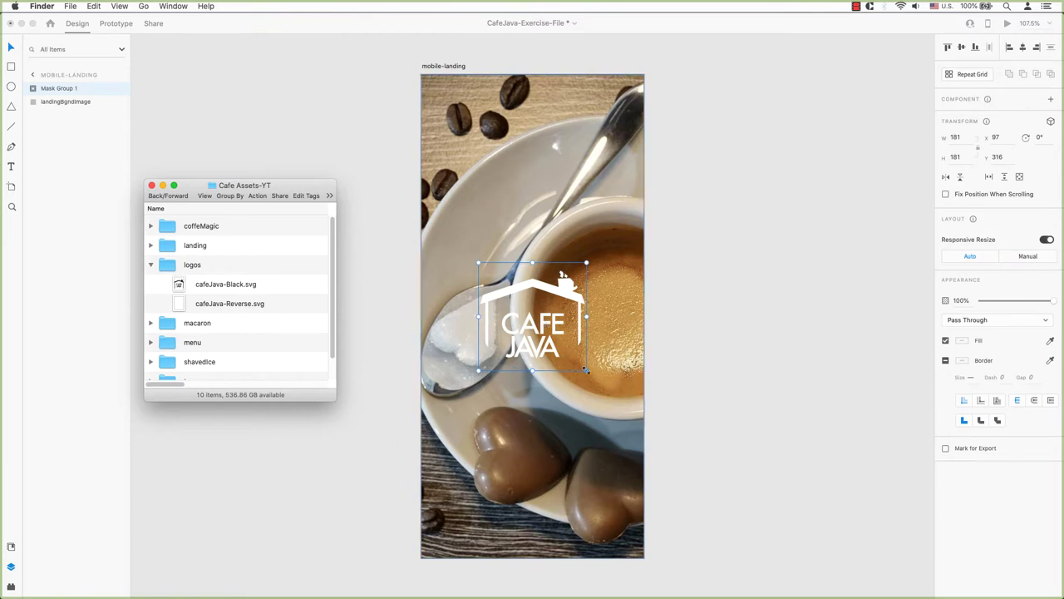
key("super+Tab")
left_click(33, 88)
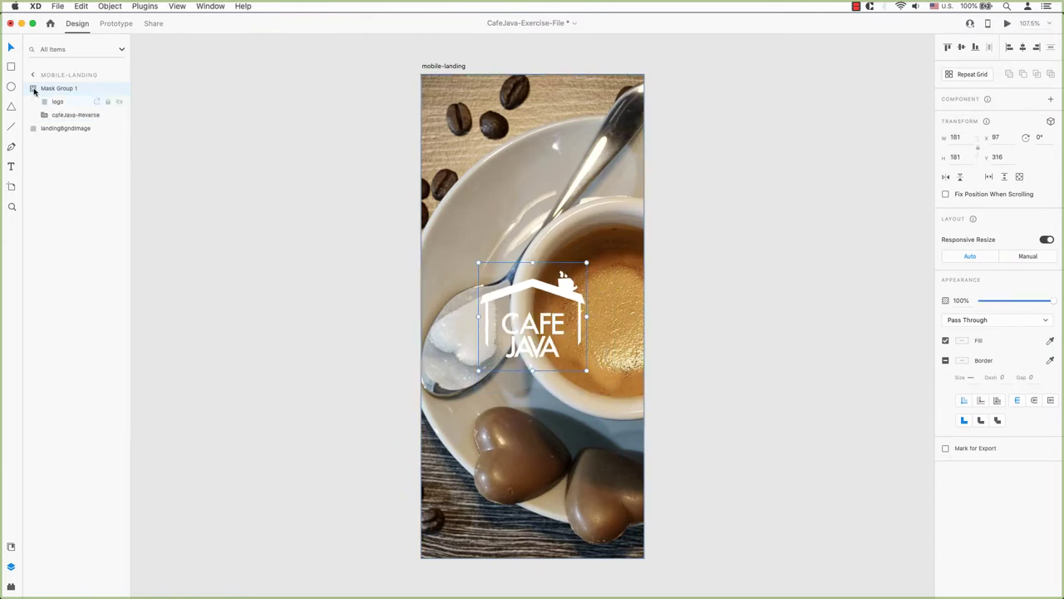
left_click(45, 103)
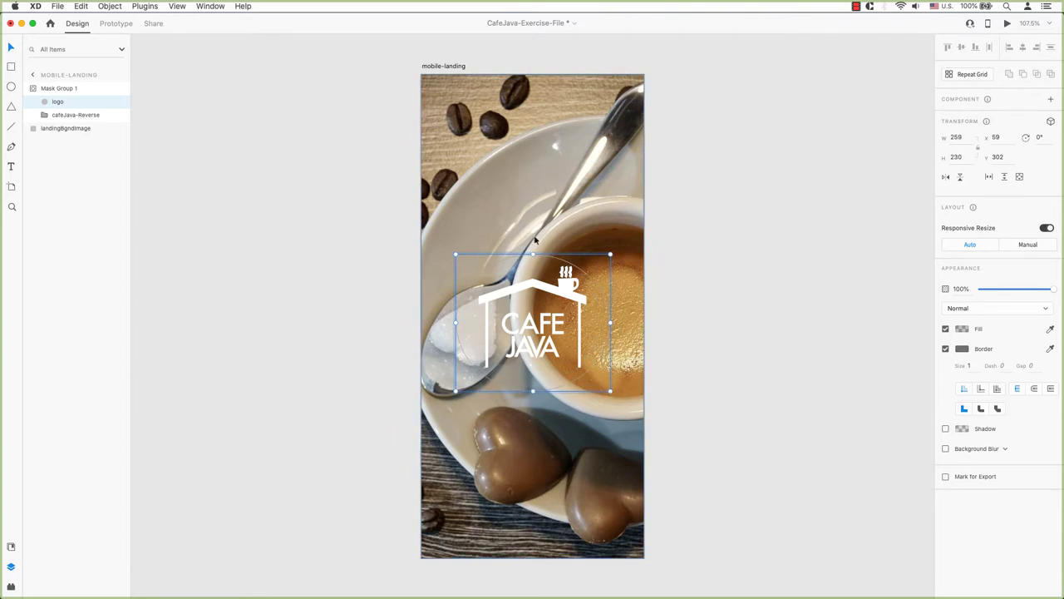
- Shift the background photo left to centre the cup, then nudge the logo up
left_click(522, 214)
double_click(523, 214)
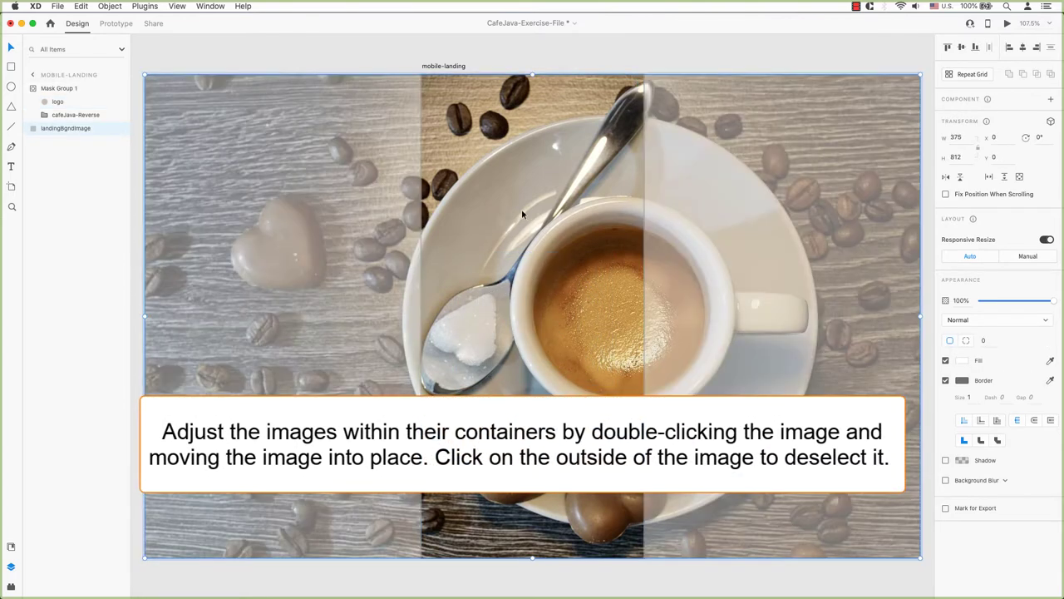
left_click_drag(557, 224, 470, 222)
key("Escape")
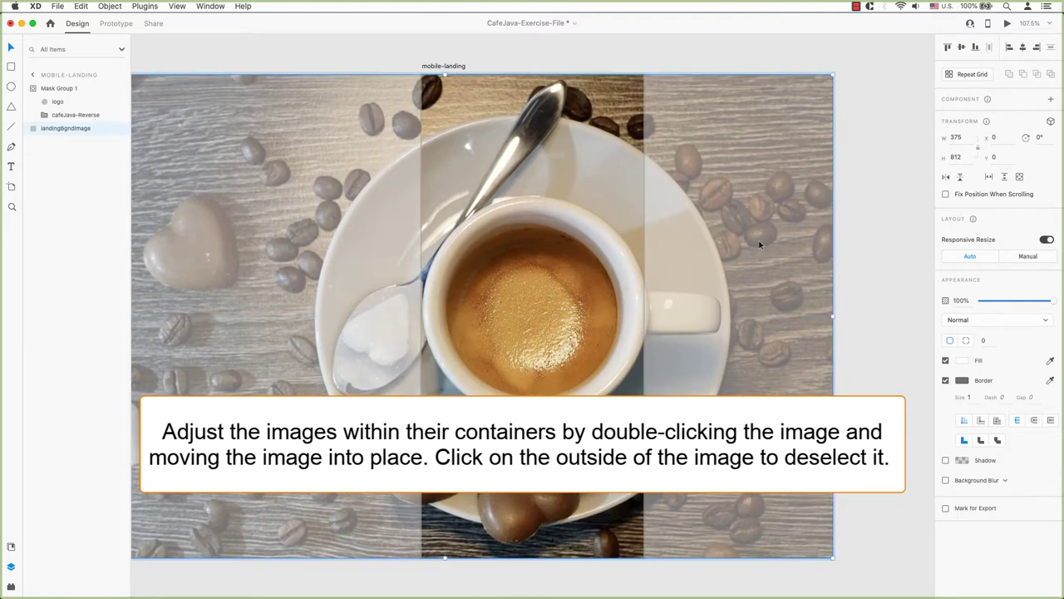
left_click(893, 250)
left_click(568, 296)
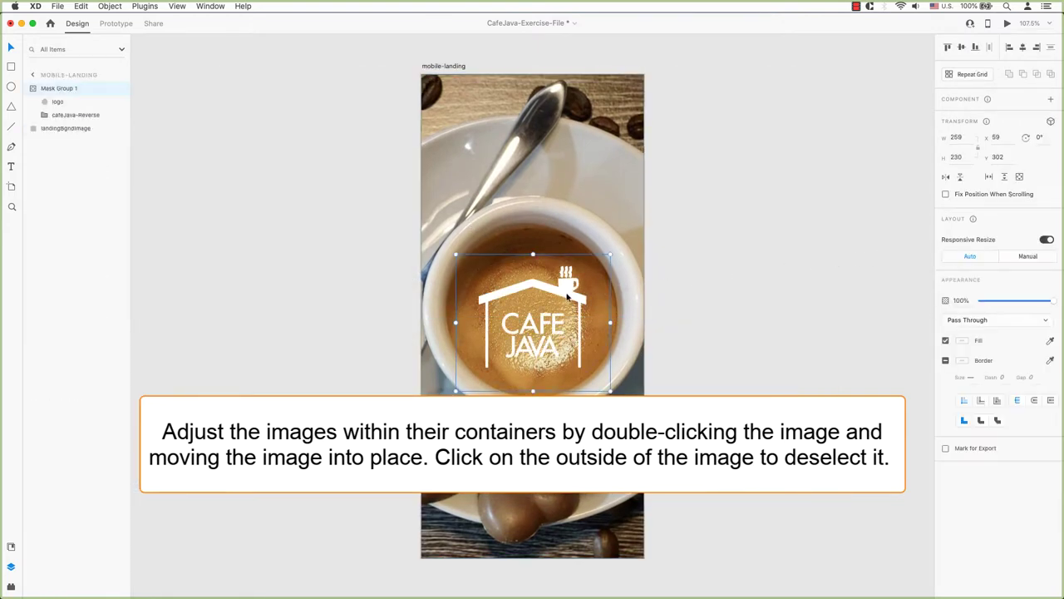
left_click_drag(568, 297, 568, 289)
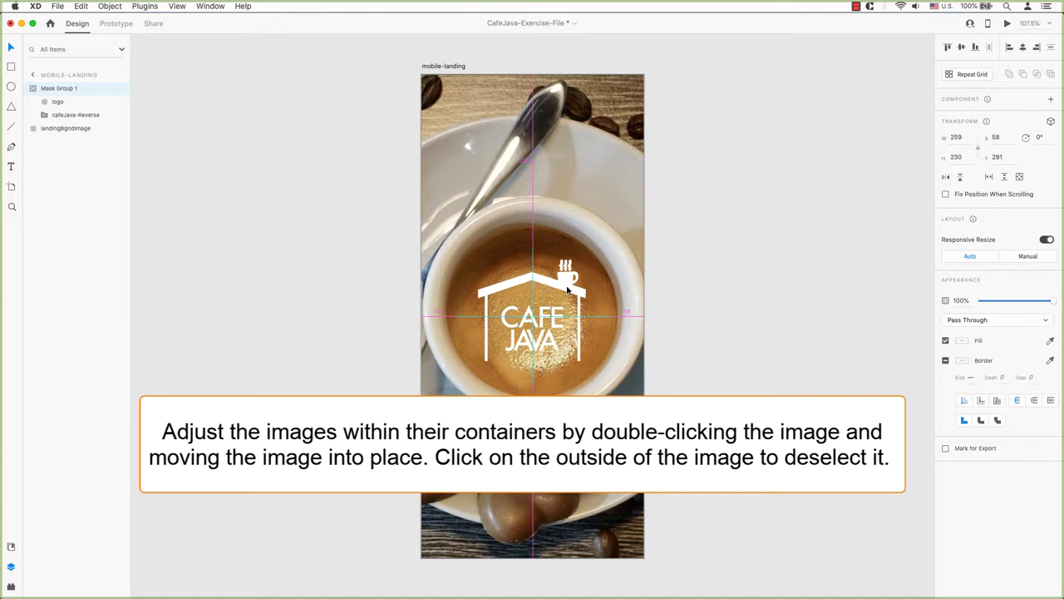
left_click(819, 297)
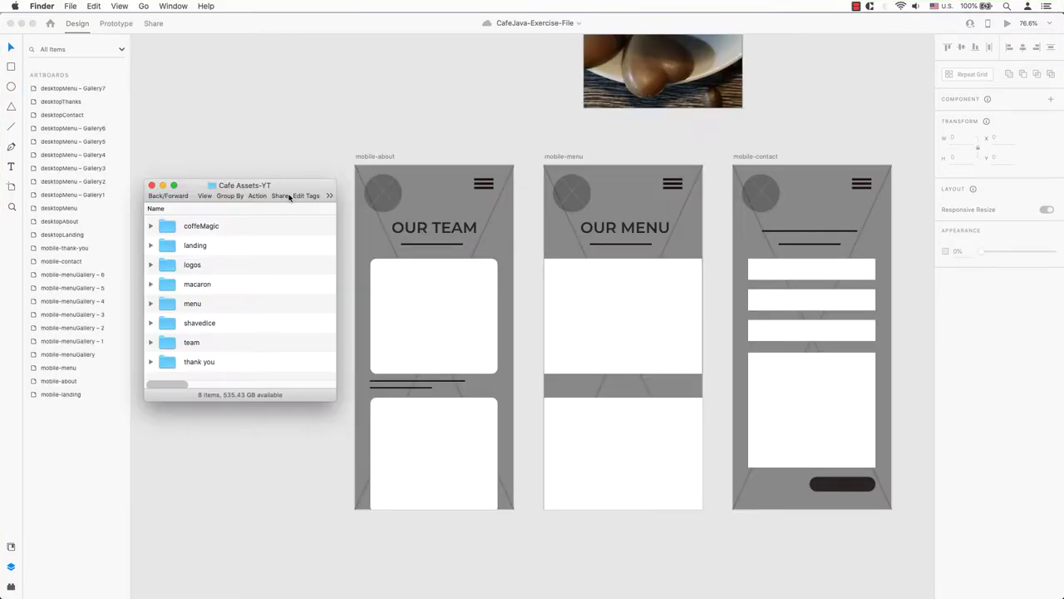
- Place the black CAFE JAVA logo into mobile-about's circle and delete the placeholder lines
left_click(151, 264)
left_click_drag(207, 288, 385, 198)
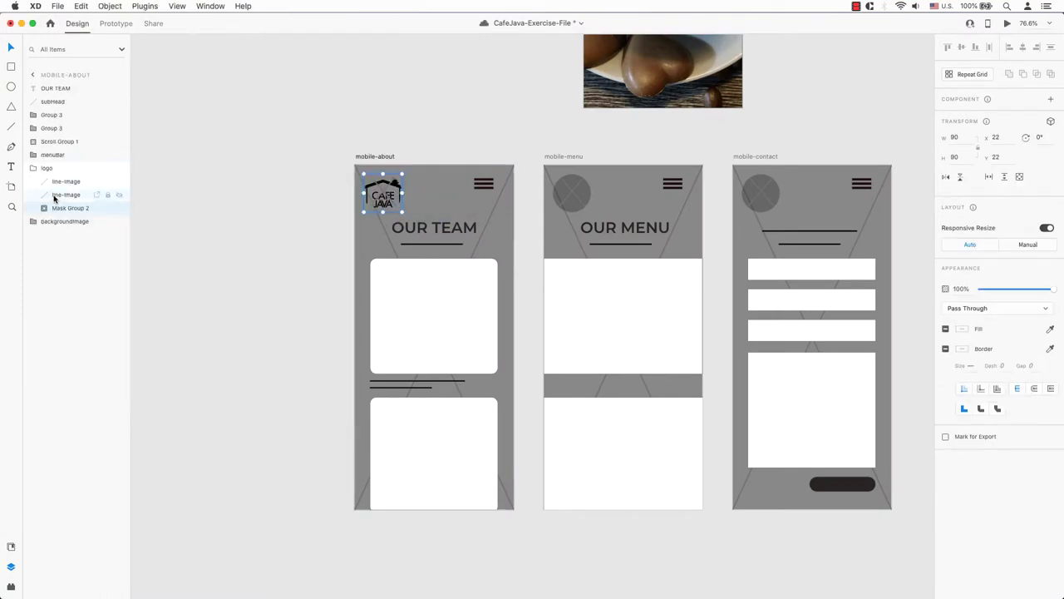
left_click(52, 195)
left_click(67, 182, "shift")
right_click(67, 181)
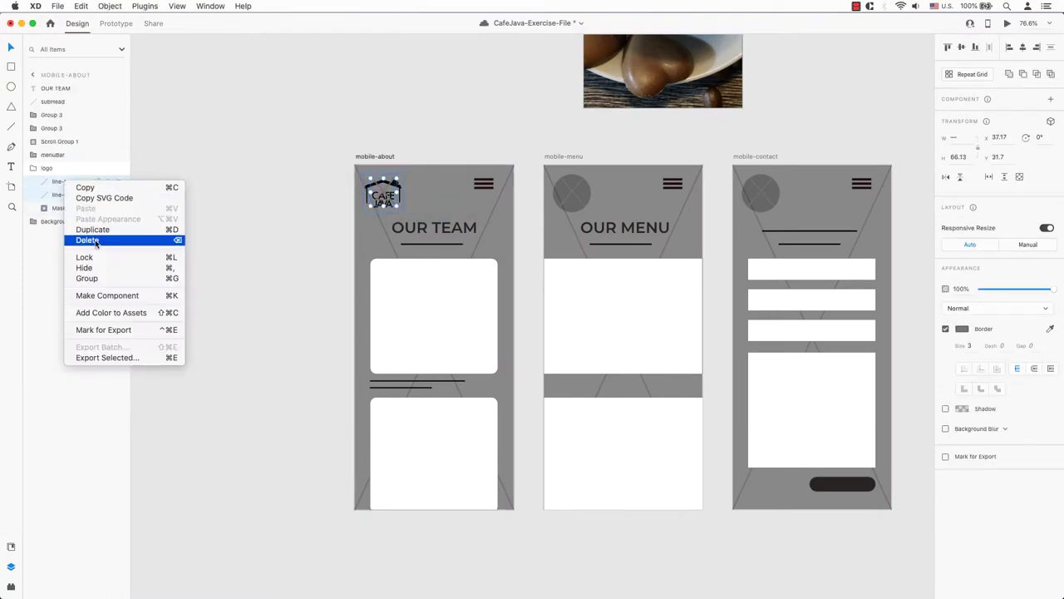
left_click(95, 243)
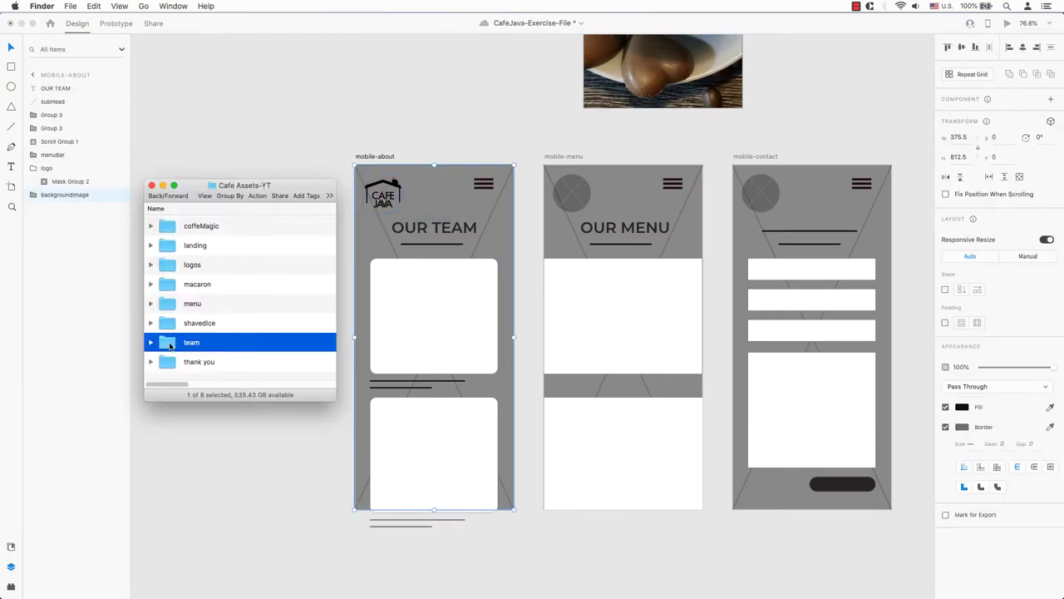
- Set coffeeCup.jpg as mobile-about's background and add two team headshots from teamOriginal
double_click(169, 345)
left_click(151, 323)
scroll(242, 316, "down", 2)
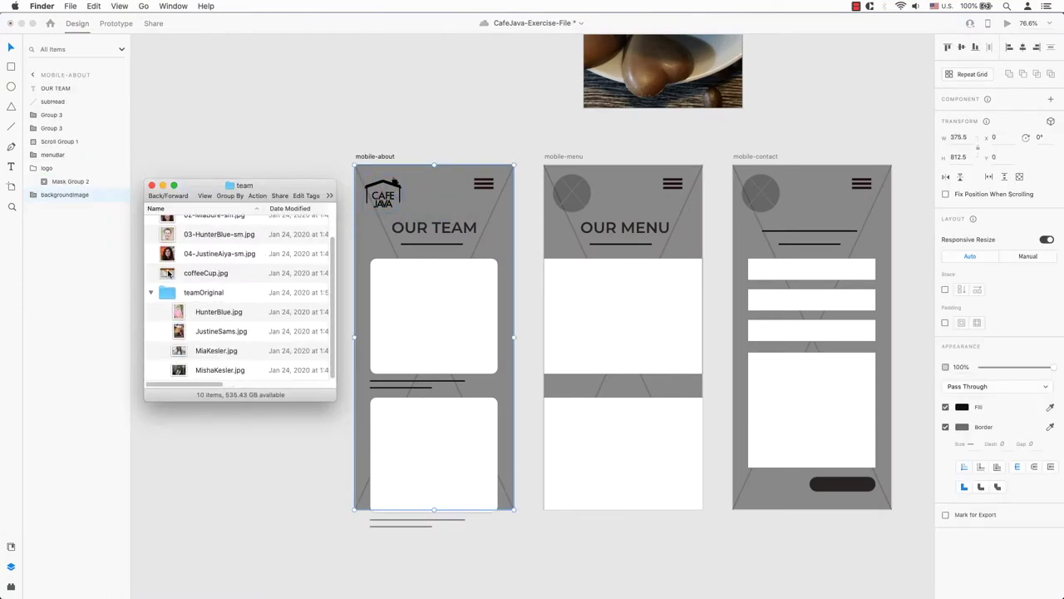
left_click_drag(168, 273, 500, 241)
scroll(241, 291, "up", 2)
left_click_drag(213, 246, 433, 316)
left_click_drag(217, 226, 433, 453)
- Duplicate the OUR TEAM heading below the first photo as a 21 pt team-member name caption
left_click(342, 333)
left_click(445, 232)
key("super+d")
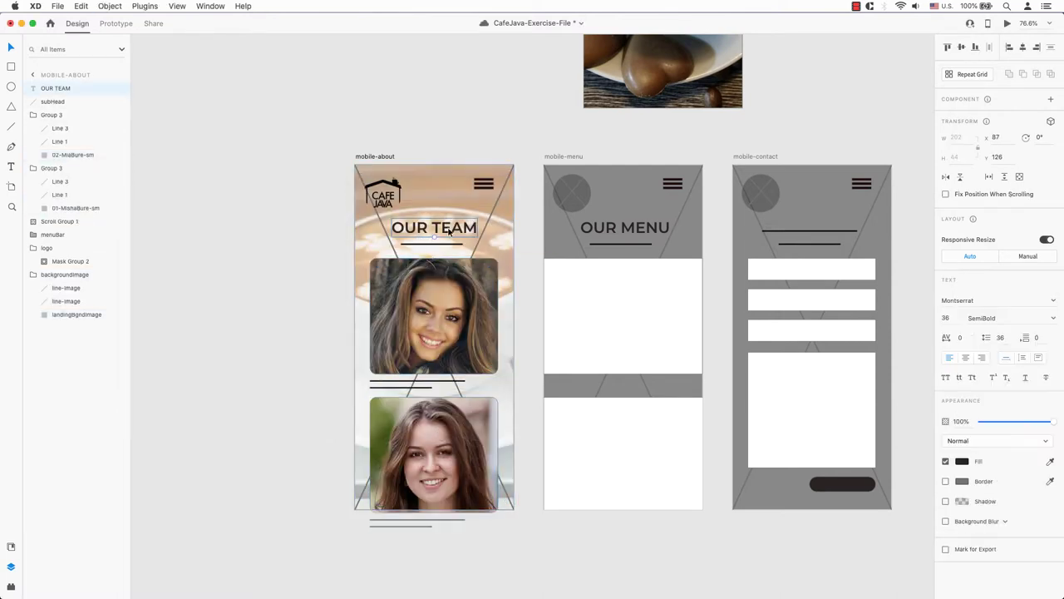
left_click_drag(445, 232, 424, 387)
double_click(424, 388)
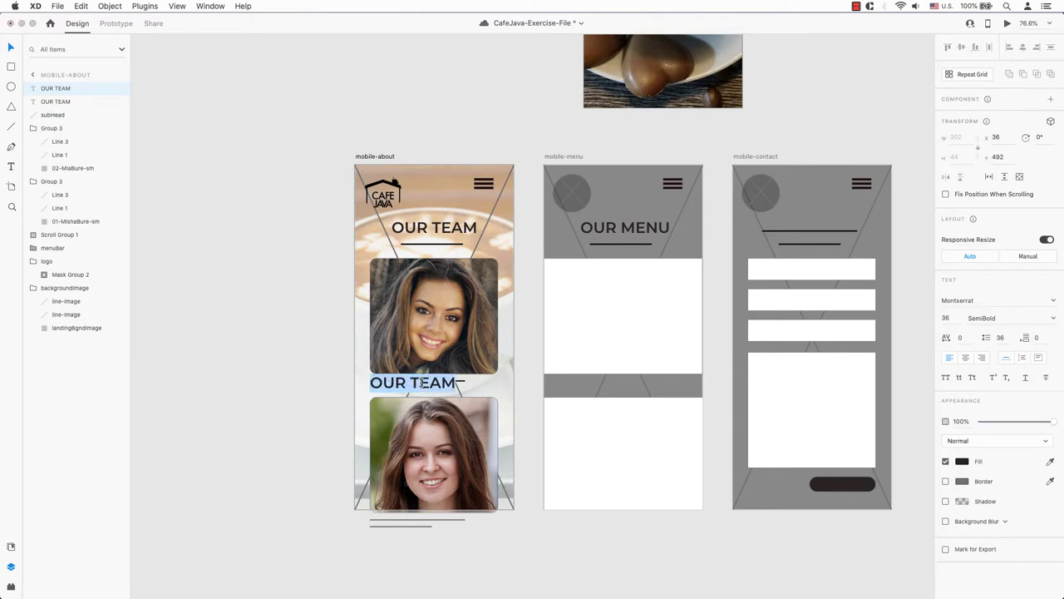
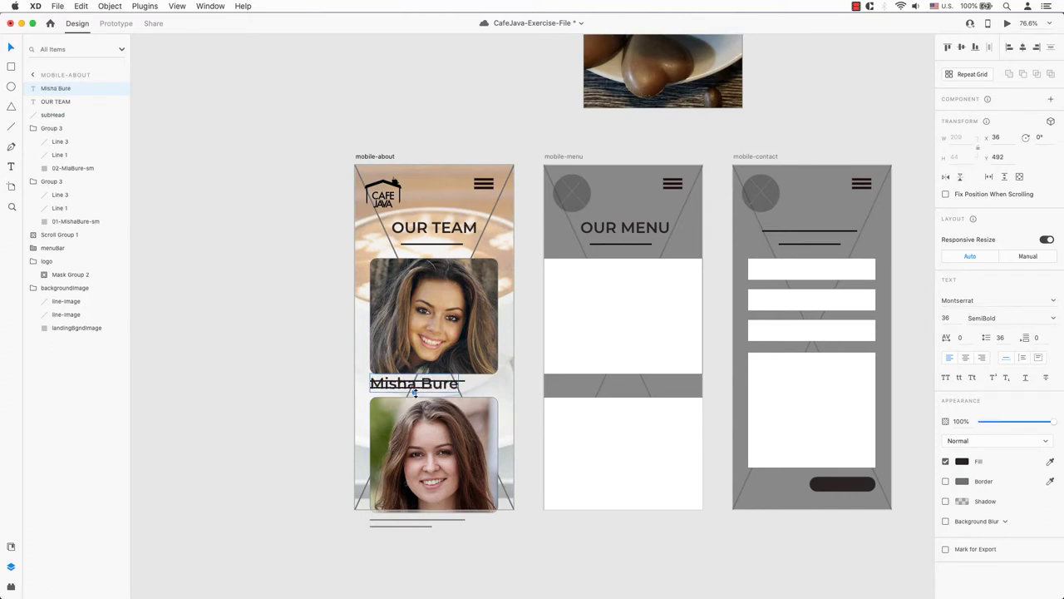
left_click_drag(414, 394, 408, 384)
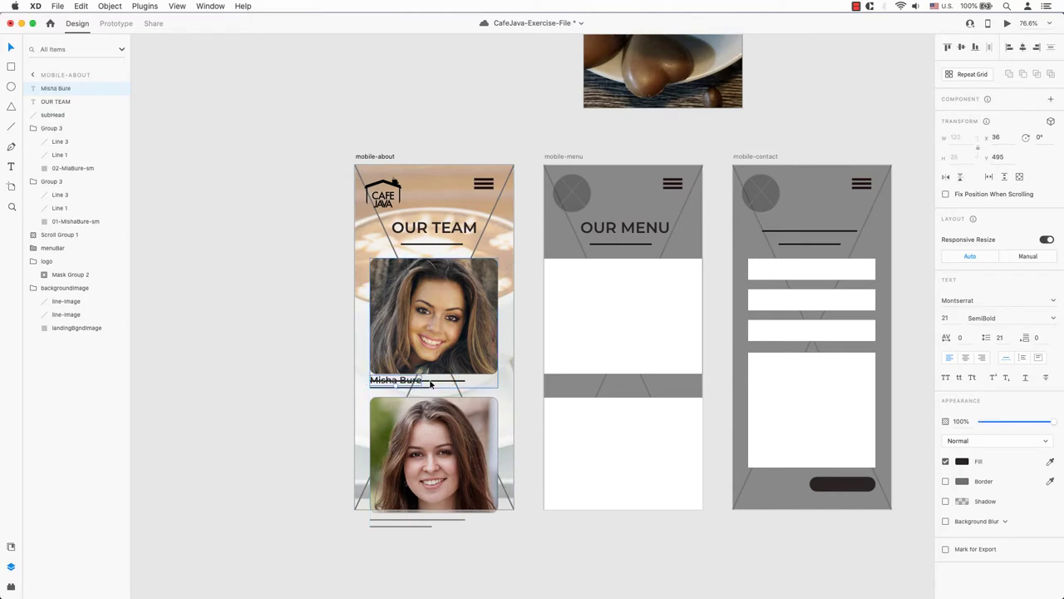
- Delete the placeholder lines under the first photo and apply the caption's new font size
left_click(437, 384)
right_click(58, 212)
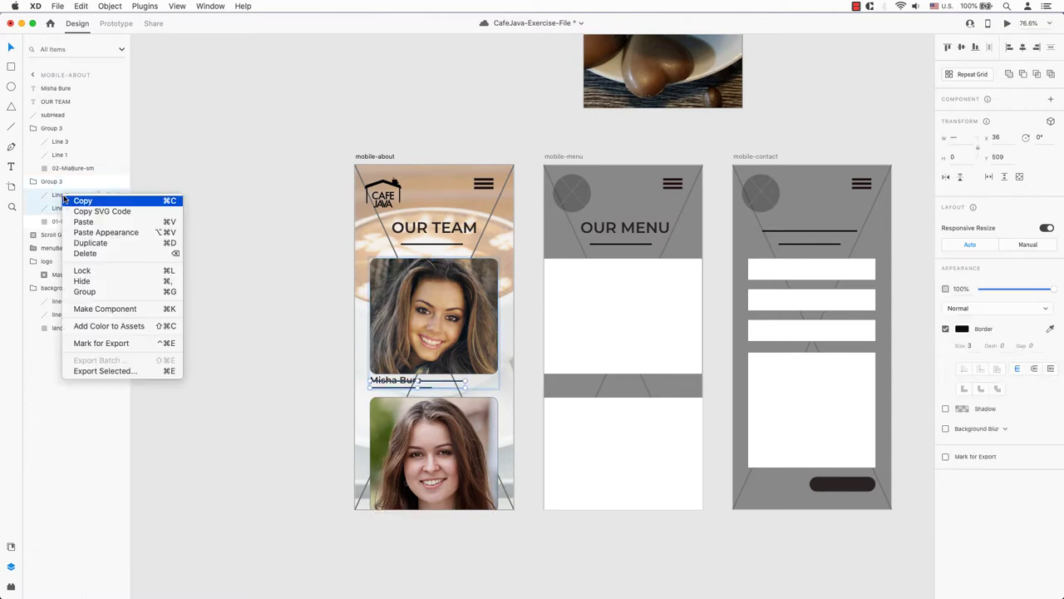
left_click(92, 250)
left_click(408, 387)
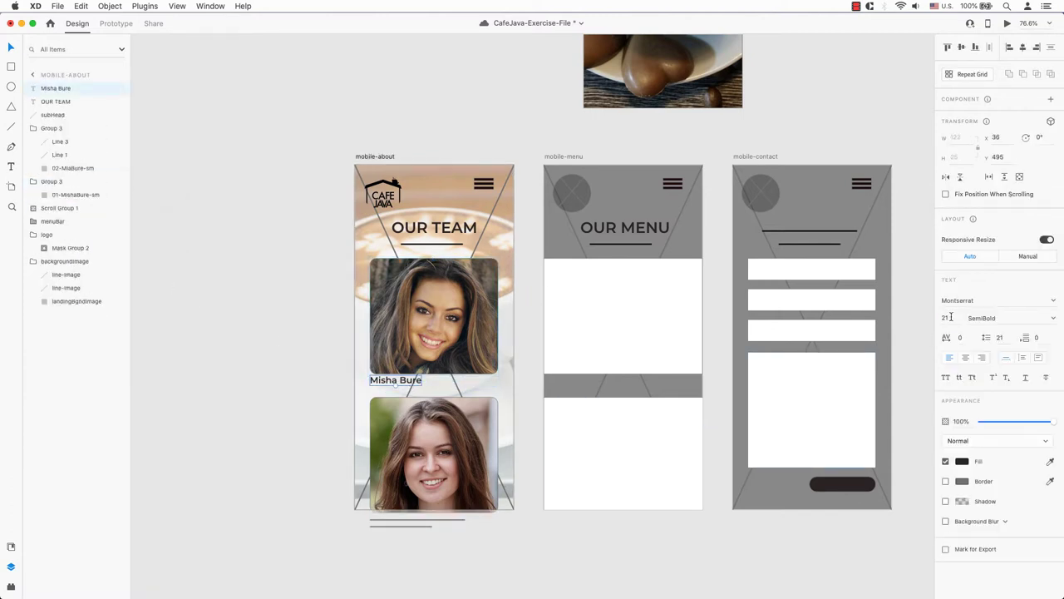
key("Return")
left_click(314, 324)
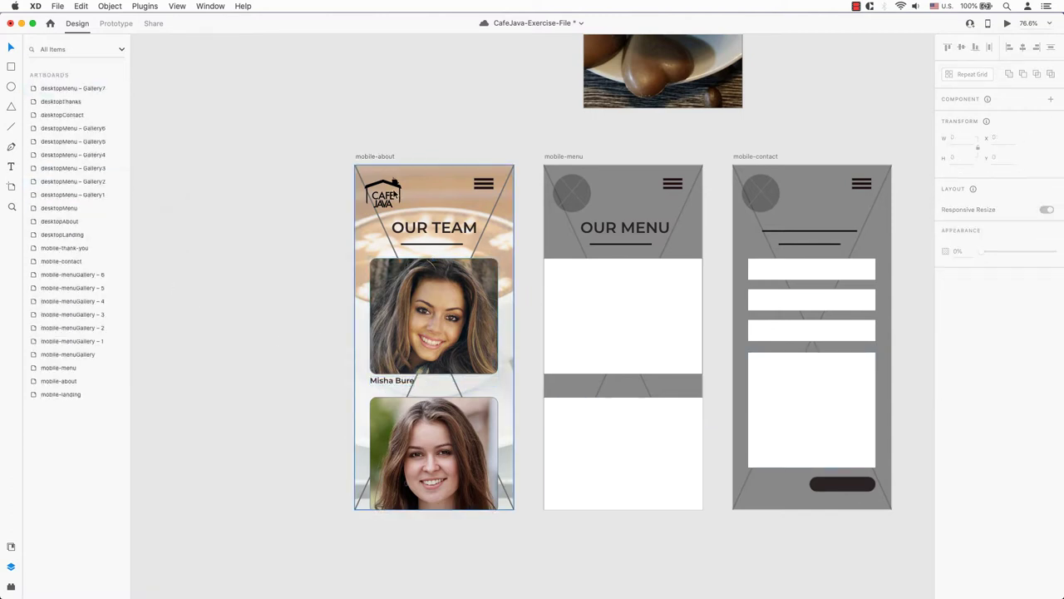
- Delete the diagonal background line layer from mobile-about
left_click(356, 157)
scroll(384, 183, "up", 10)
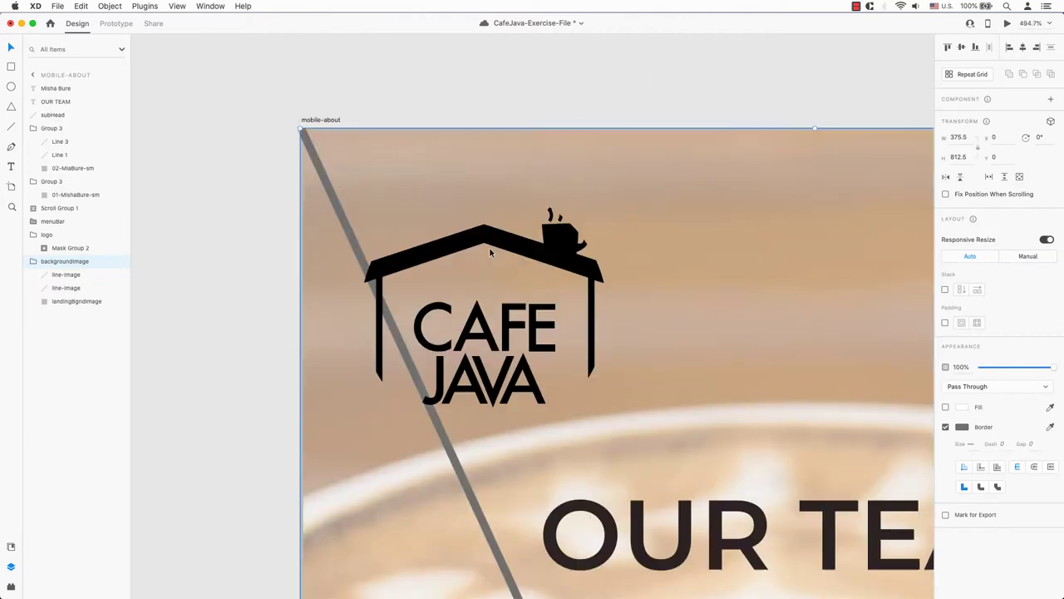
left_click(70, 277)
right_click(72, 285)
left_click(116, 342)
- Enlarge the logo's circular mask to 117×116 so the whole logo shows
left_click(44, 249)
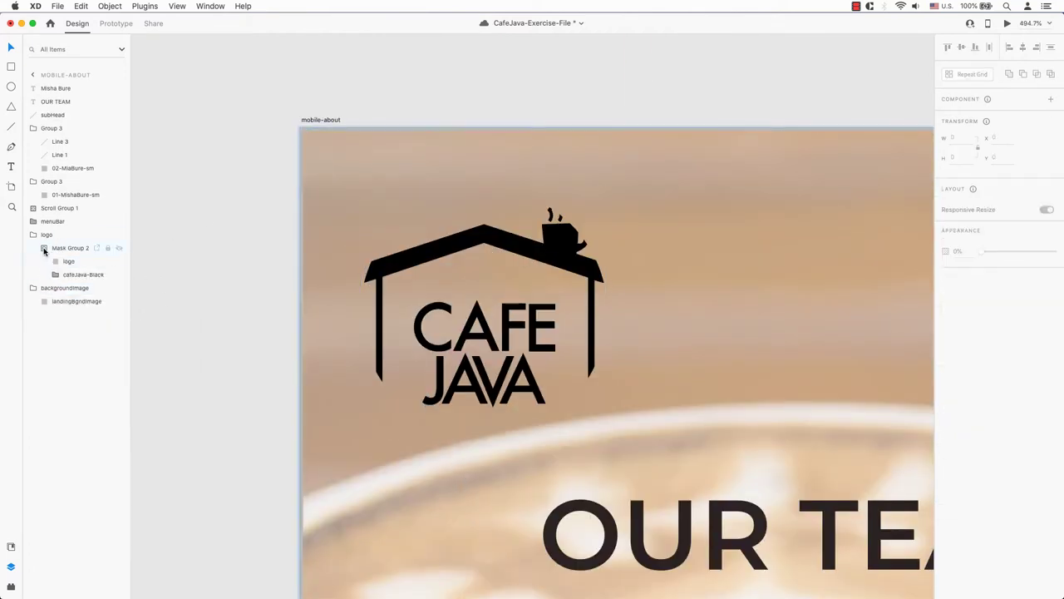
left_click(45, 236)
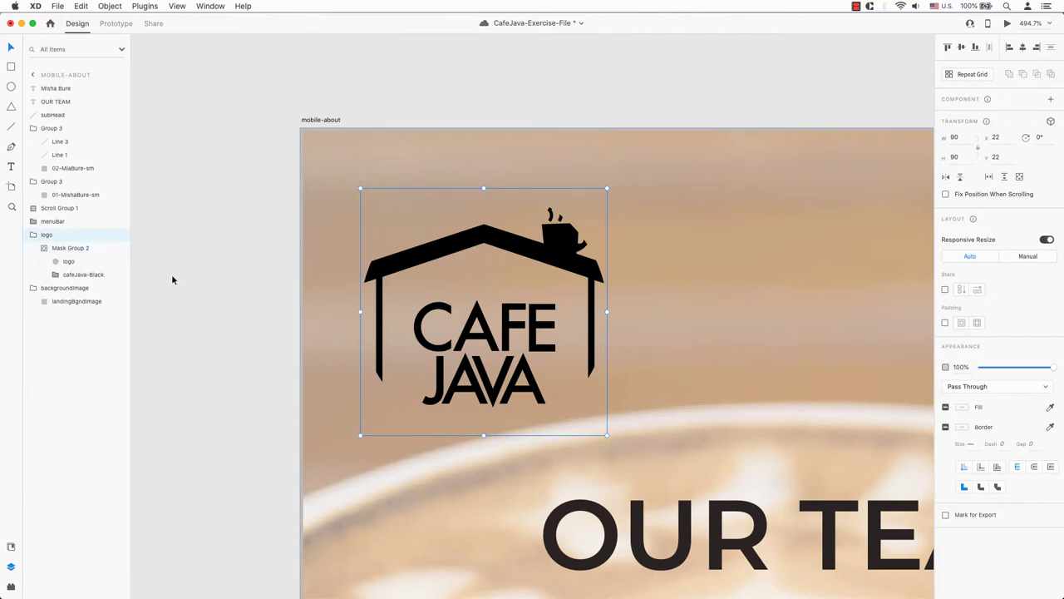
double_click(457, 228)
left_click_drag(607, 188, 643, 166)
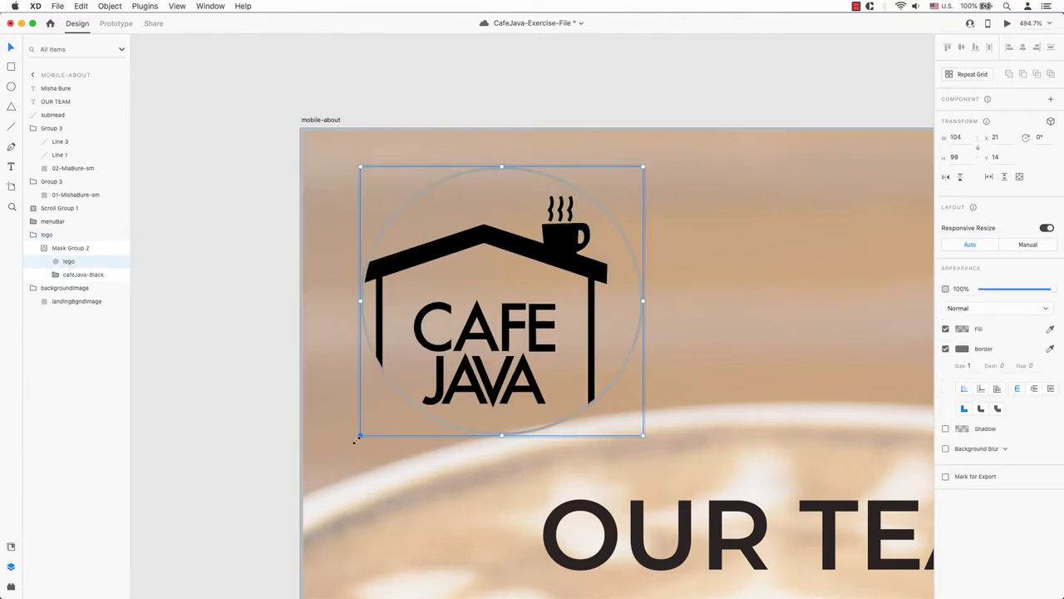
left_click_drag(360, 435, 325, 480)
key("super+minus")
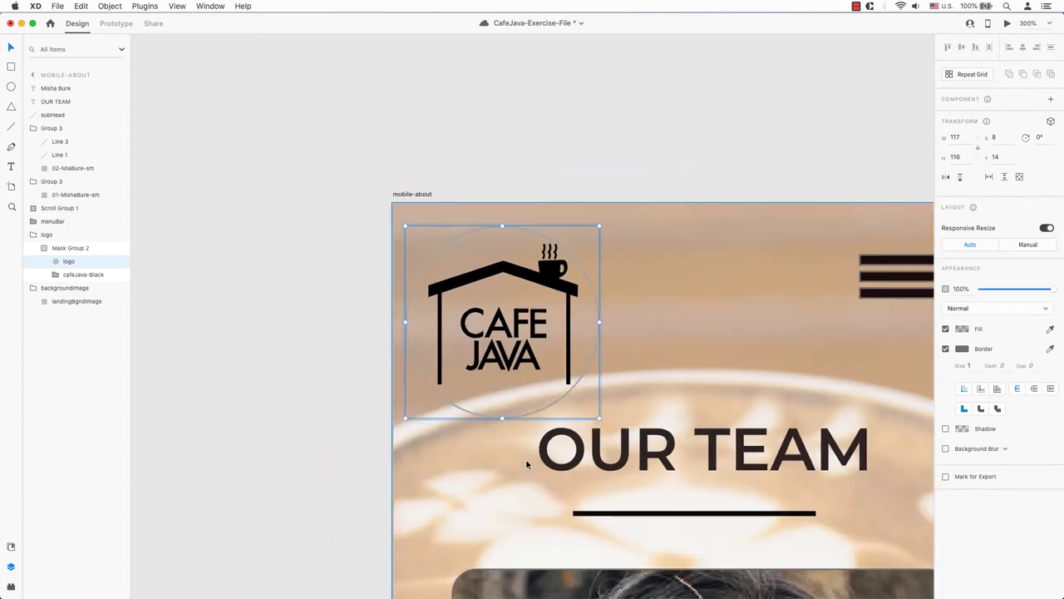
key("super+1")
left_click(301, 374)
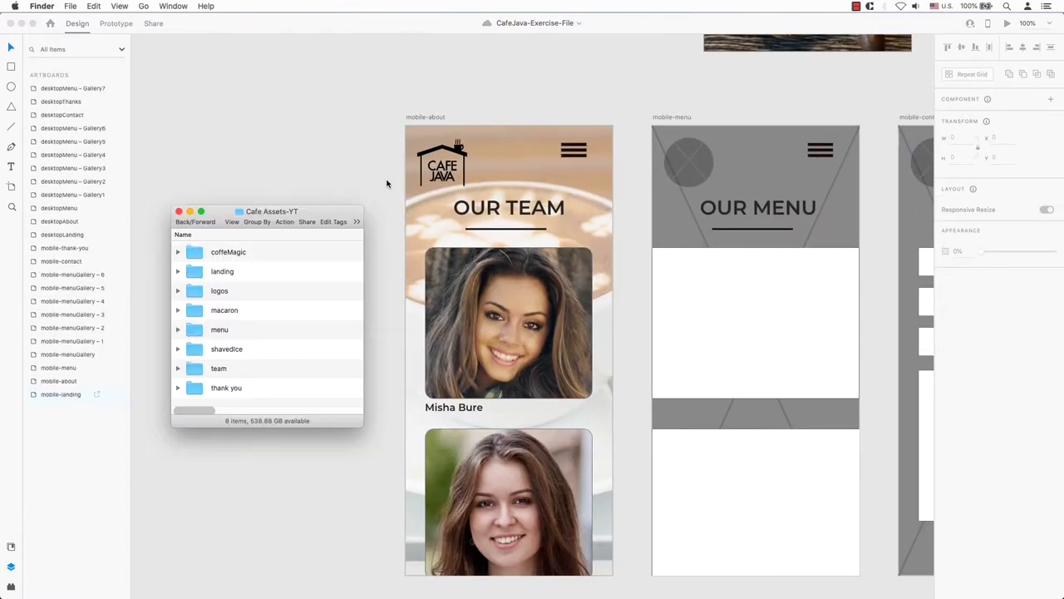
- Fill mobile-menu with the coffeeShop.jpg background plus macaroonMenu.jpg and coffeeMenu.jpg photos
scroll(618, 208, "right", 5)
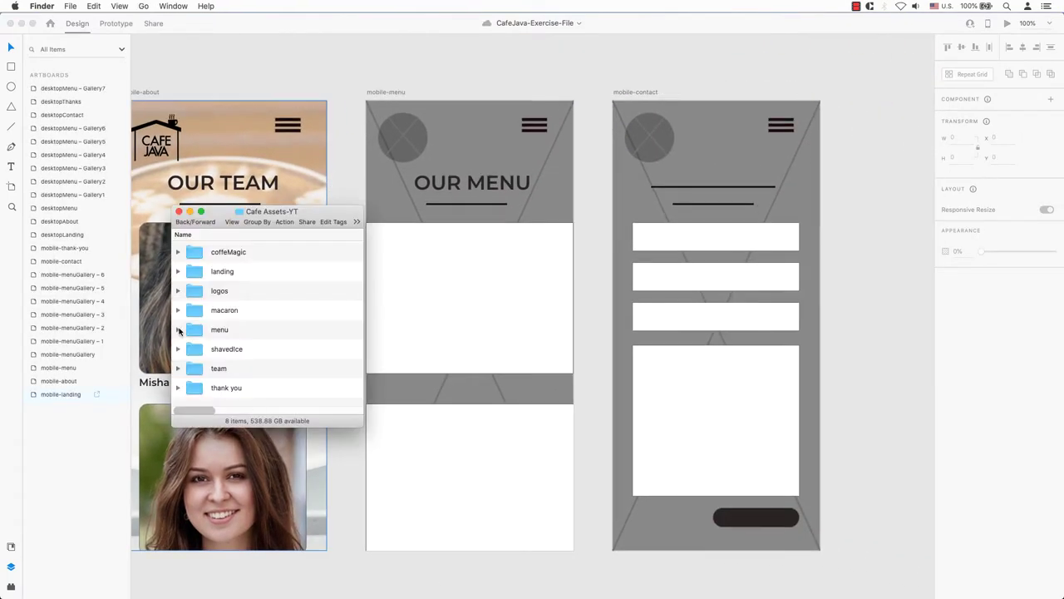
left_click(178, 330)
left_click(190, 369)
scroll(349, 368, "down", 3)
left_click_drag(254, 355, 434, 291)
left_click_drag(218, 302, 398, 214)
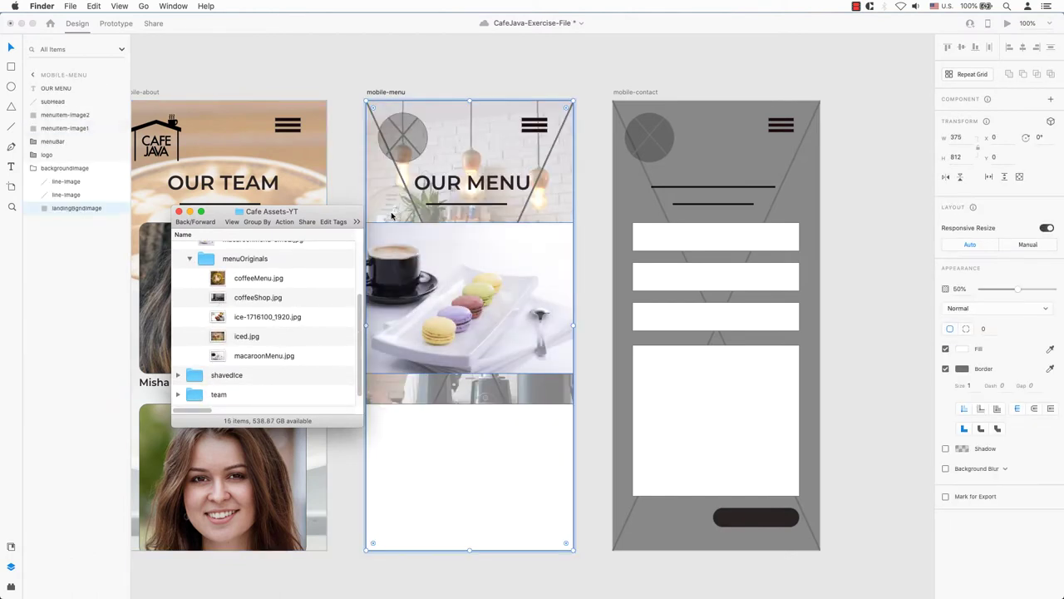
left_click_drag(258, 278, 469, 468)
left_click(190, 258)
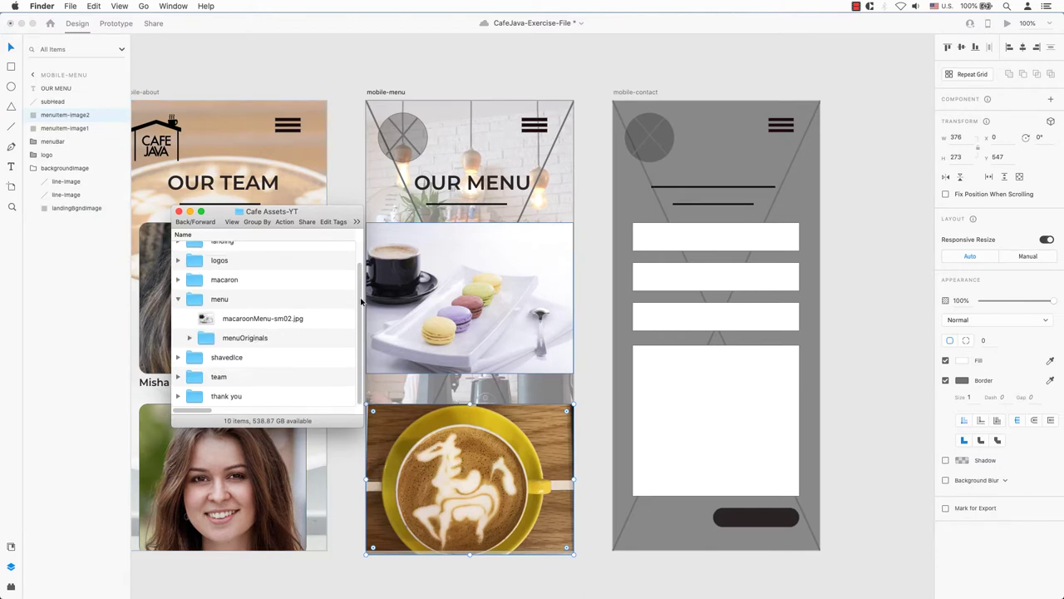
left_click(370, 301)
left_click(652, 139)
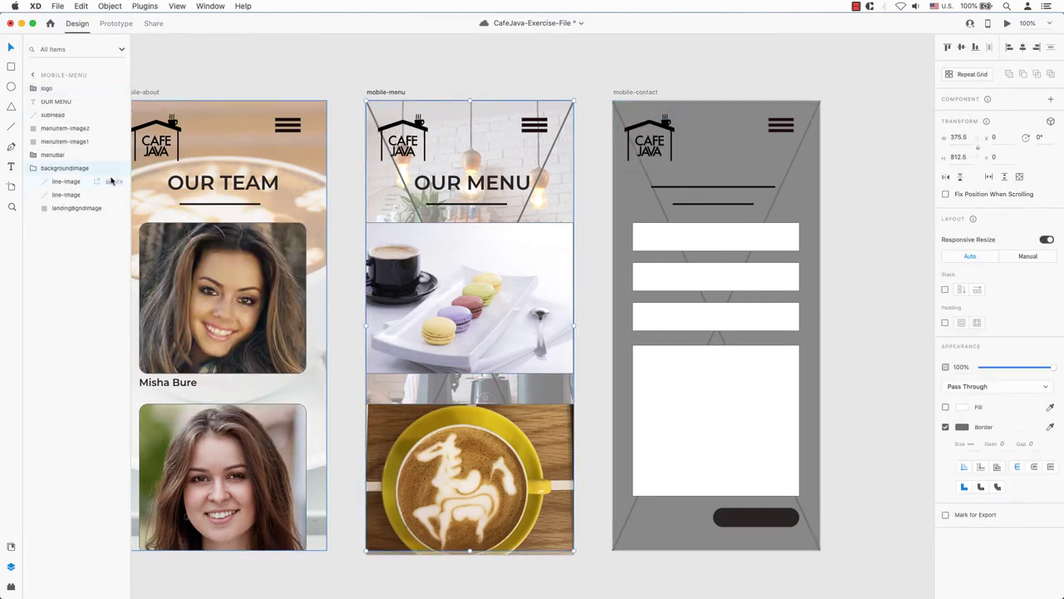
- Delete the diagonal placeholder lines from mobile-menu and mobile-contact
right_click(111, 182)
left_click(95, 252)
left_click(779, 171)
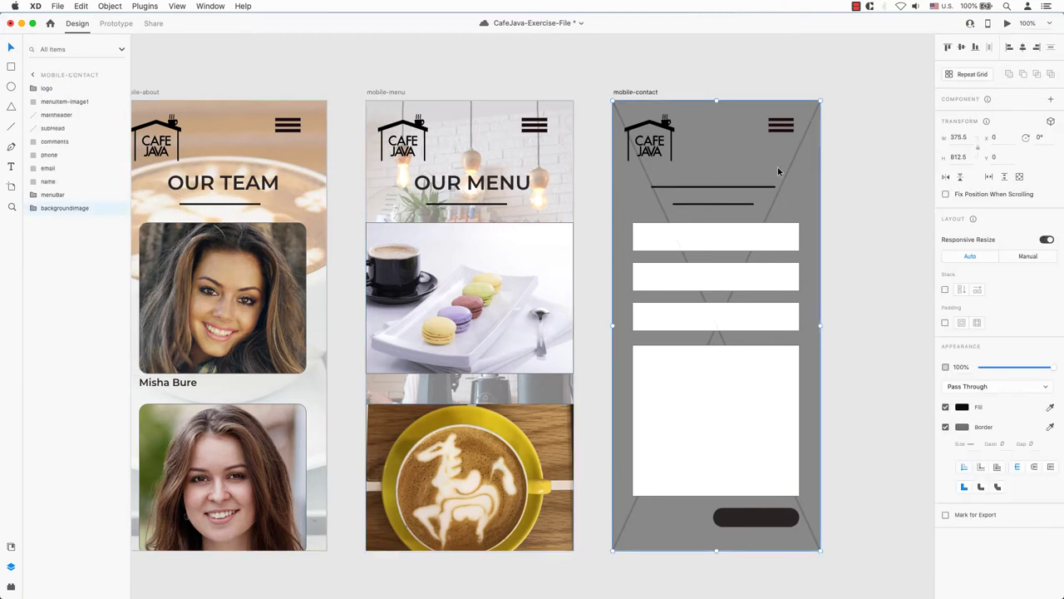
left_click(33, 208)
right_click(73, 226)
left_click(108, 291)
- Replace mobile-contact's header line with the pasted heading retyped as CONTACT US
left_click(673, 188)
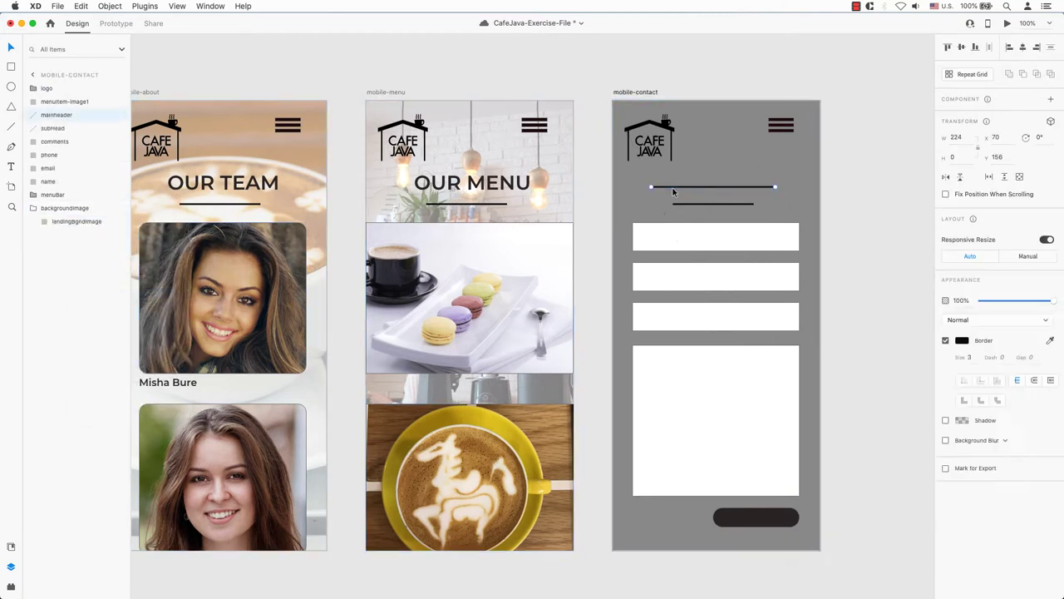
key("Delete")
type("OUR MENU")
key("Return")
type("CONTACT")
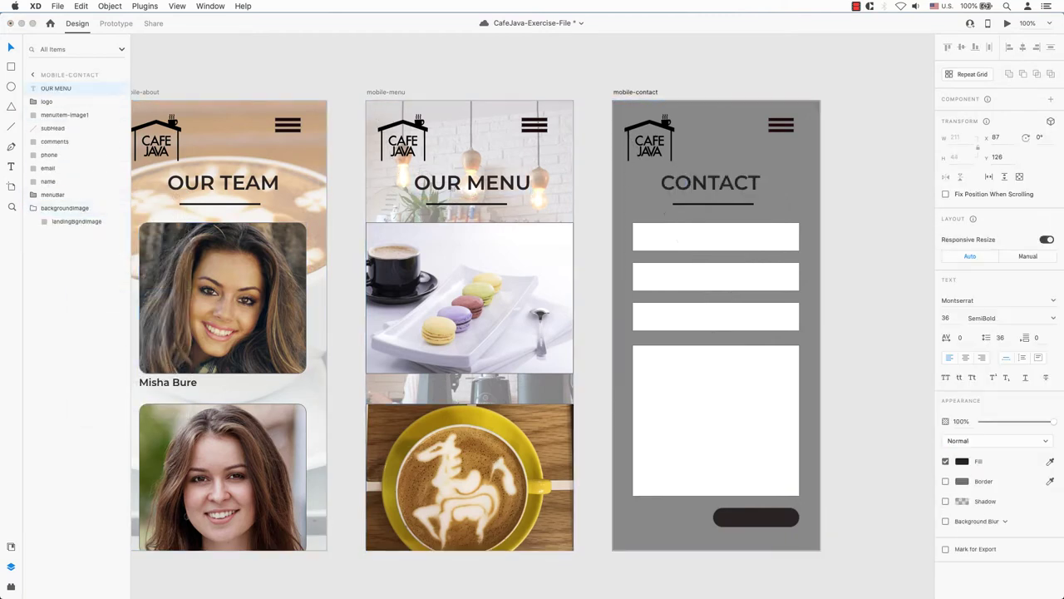
left_click(887, 125)
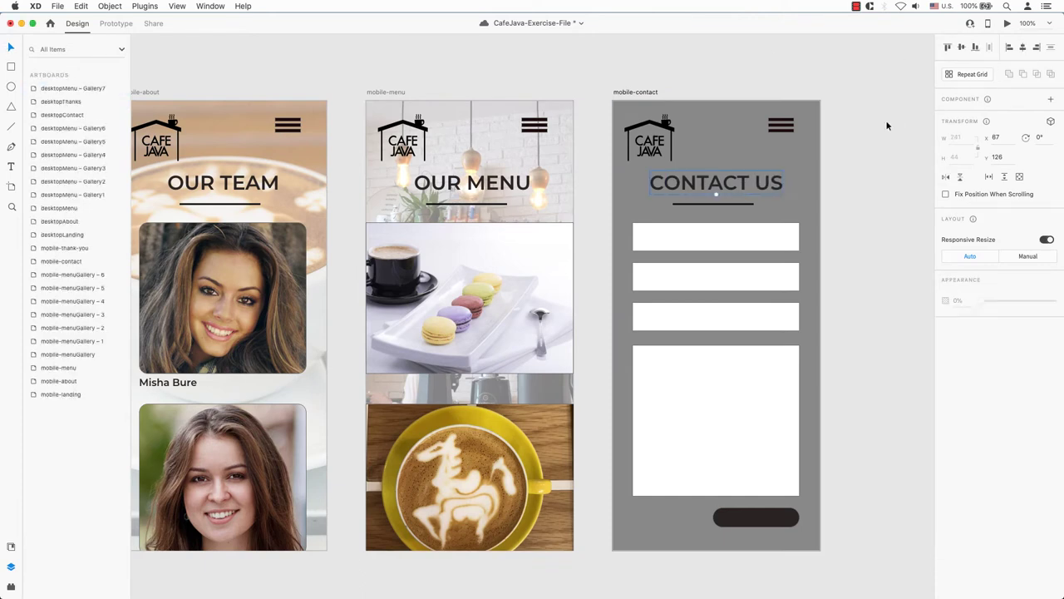
- Drag the coffee photo from the thank you folder in as mobile-contact's background
key("super+Tab")
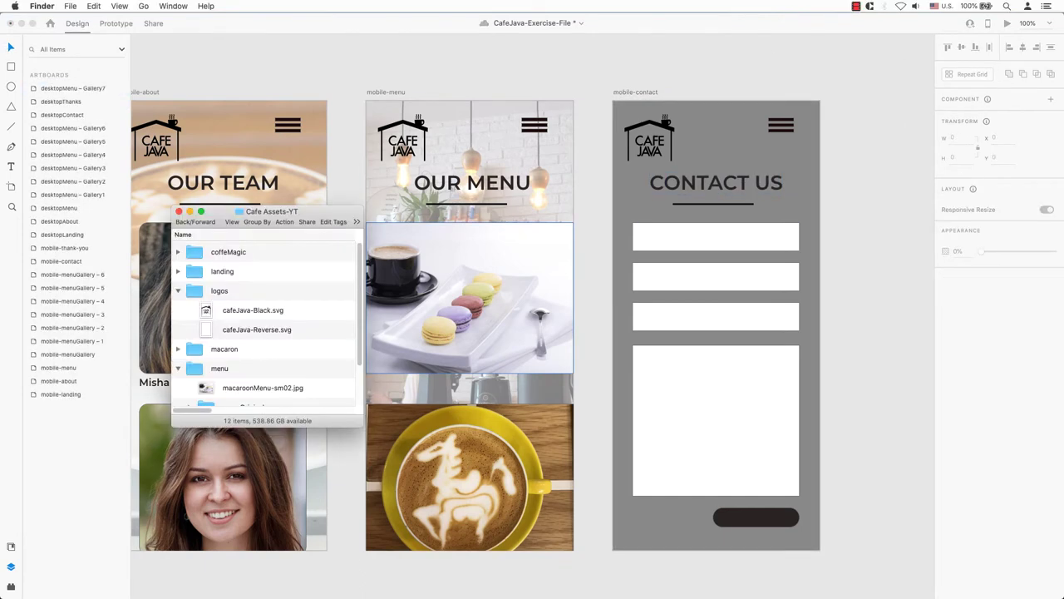
left_click(177, 290)
left_click(177, 329)
left_click(177, 388)
left_click_drag(261, 396, 670, 516)
key("super+Tab")
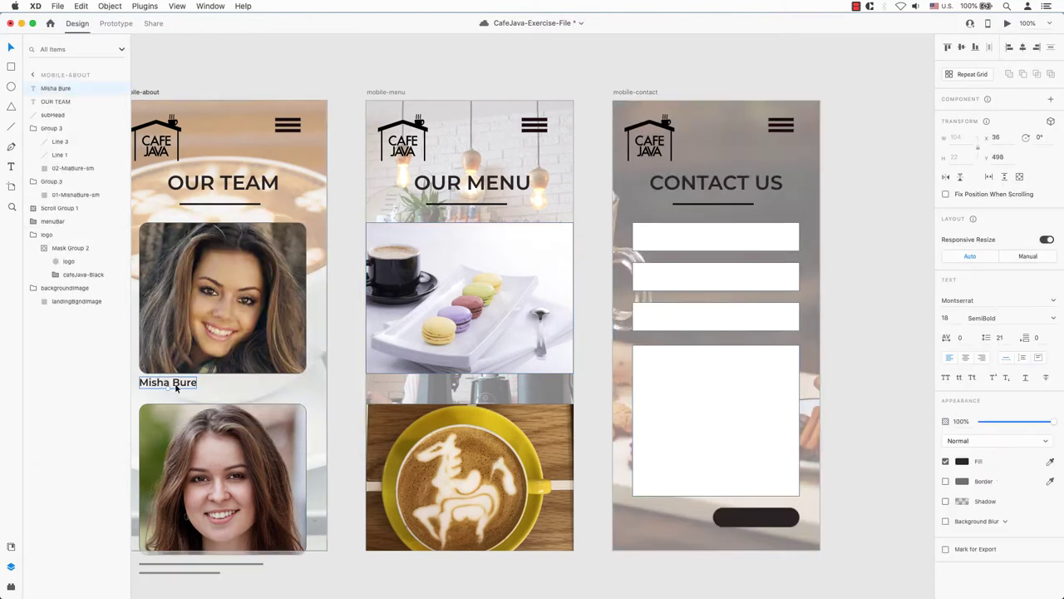
- Paste a text layer into the first field as a semi-transparent Name: label
left_click(851, 229)
key("super+v")
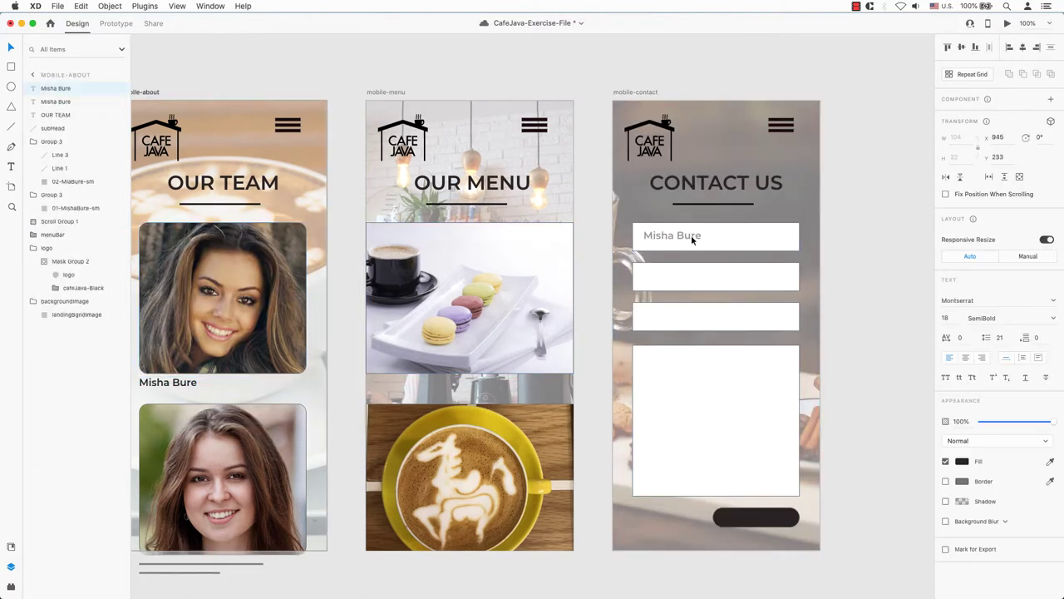
double_click(689, 240)
type("NAME")
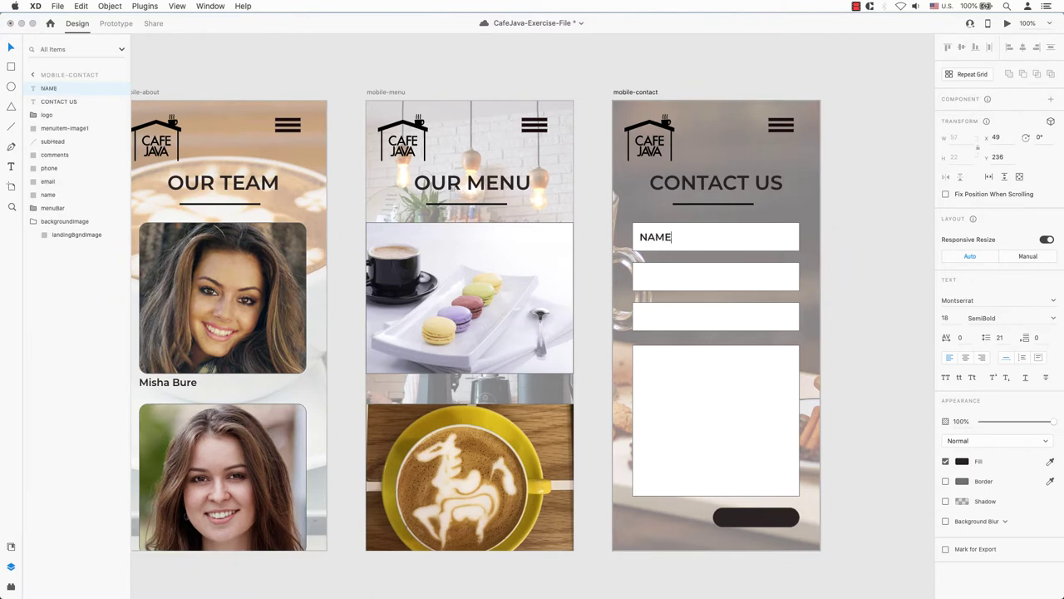
key("super+a")
left_click(962, 462)
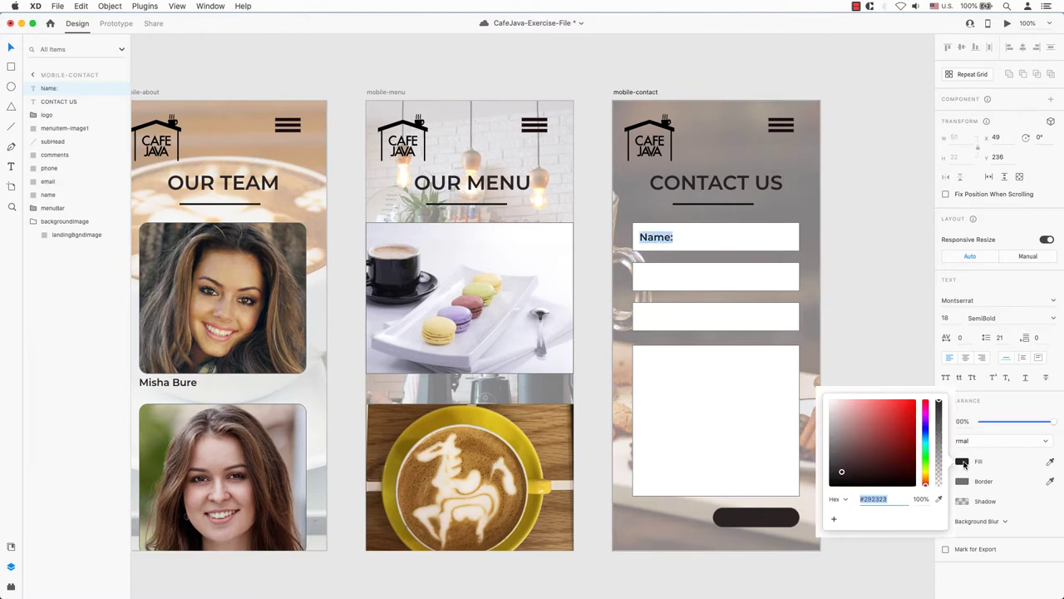
left_click(939, 428)
left_click(939, 433)
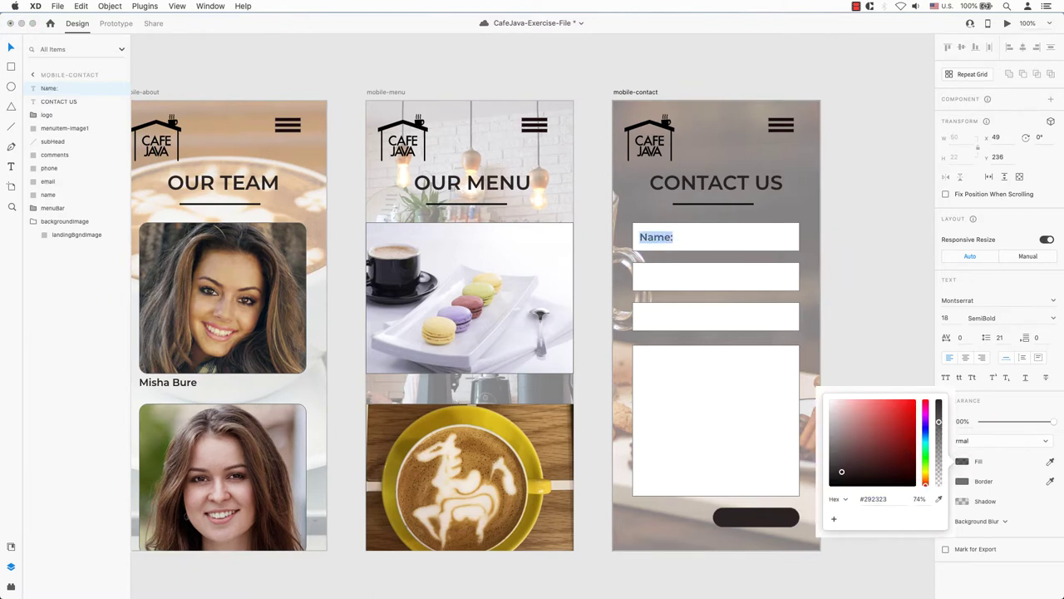
left_click(865, 340)
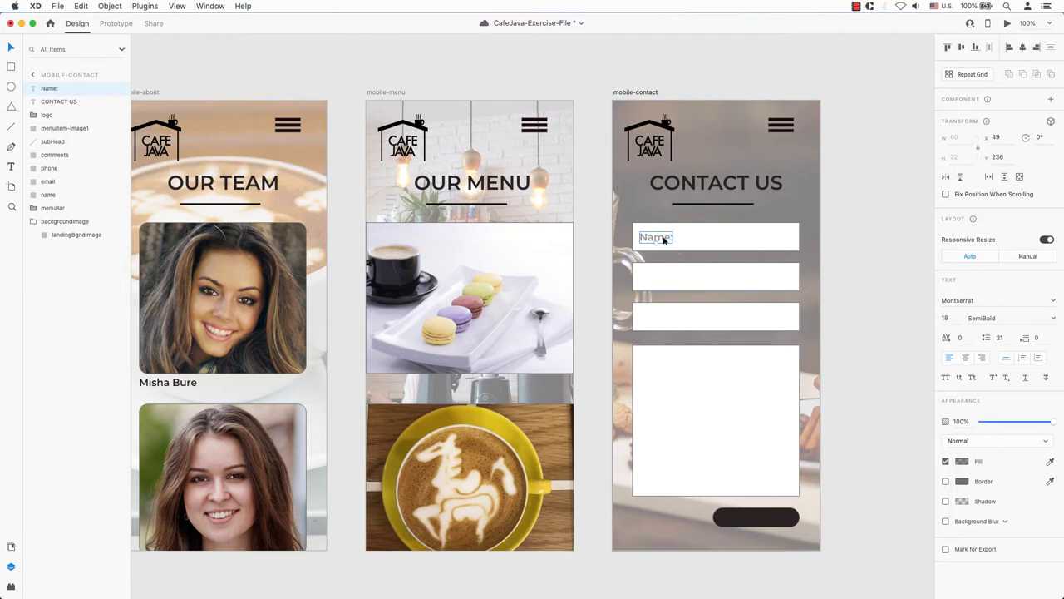
- Copy the label into the other fields and retype them Email:, Phone: and Comments:
left_click_drag(664, 240, 665, 404)
double_click(656, 276)
type("Email:")
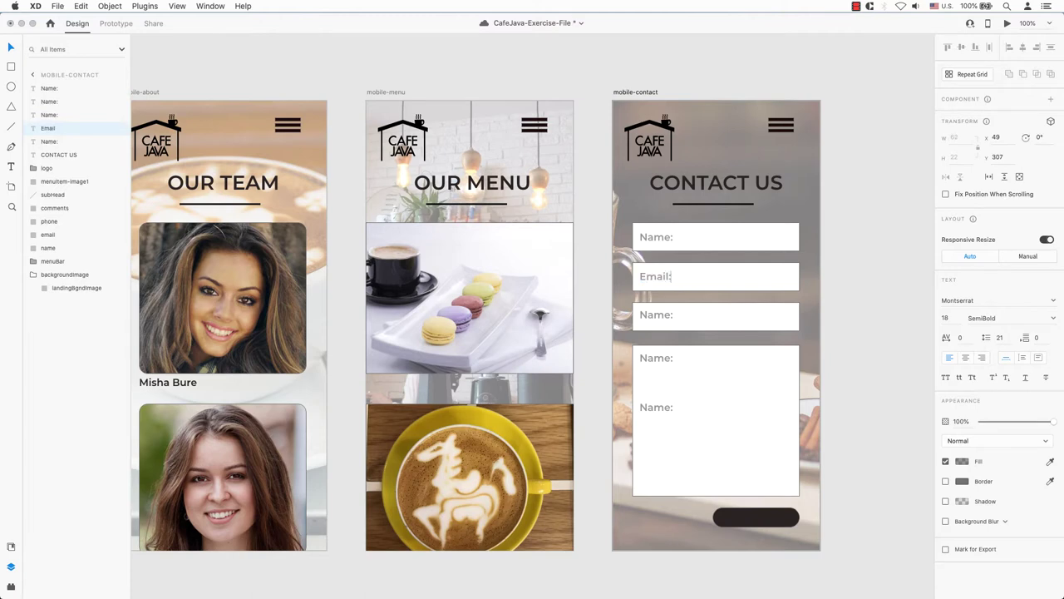
double_click(656, 314)
type("Phone:")
double_click(657, 358)
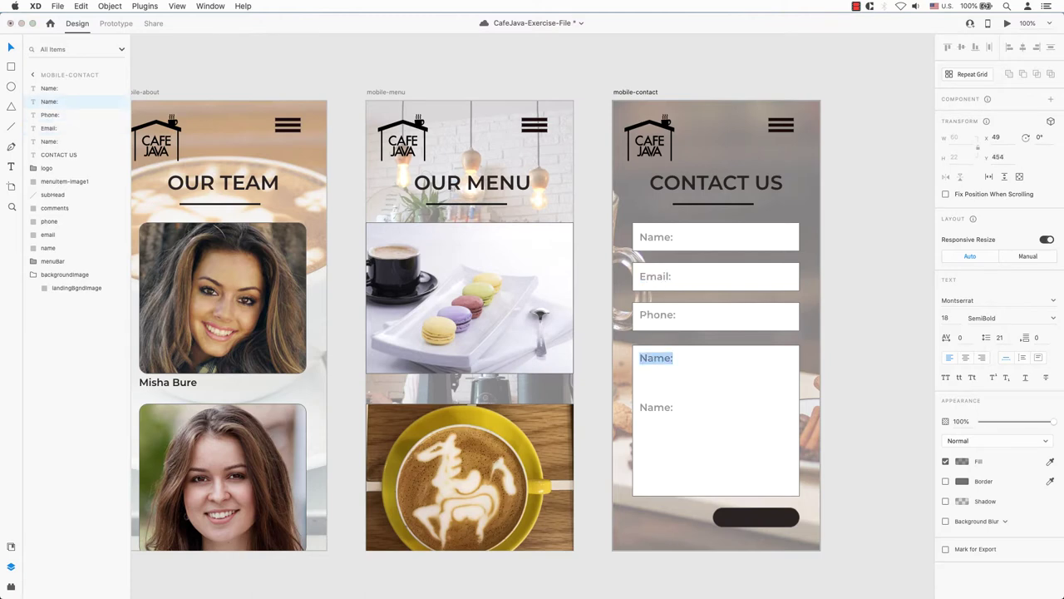
type("Comments:")
left_click(732, 243)
left_click(859, 217)
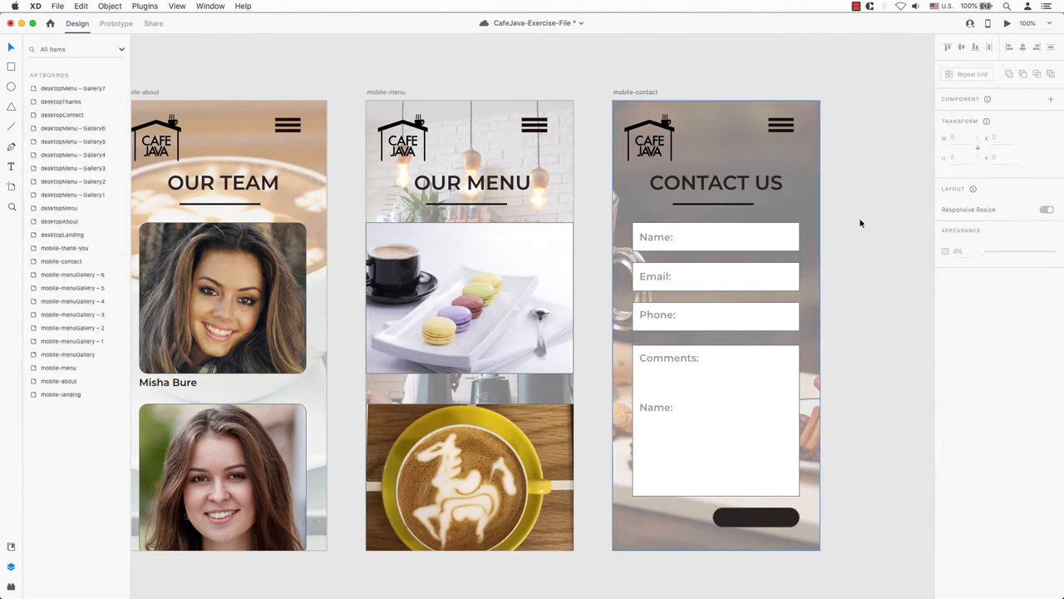
- Select the Name:, Email:, Phone: and Comments: labels and align them left
left_click(725, 244)
key("Tab")
key("Tab")
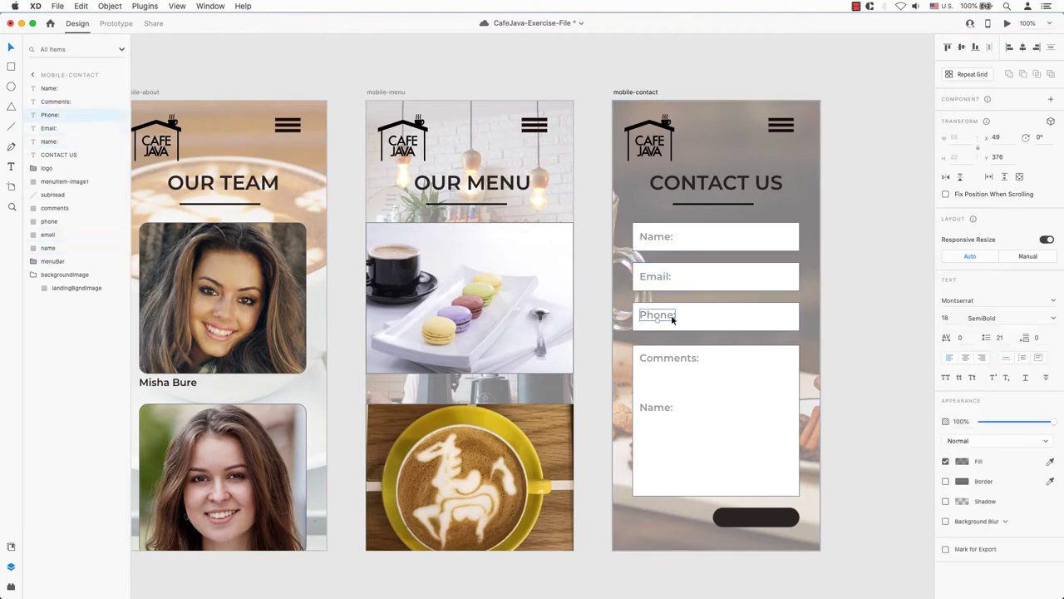
left_click(665, 358)
left_click(662, 316, "shift")
left_click(657, 276, "shift")
left_click(661, 239, "shift")
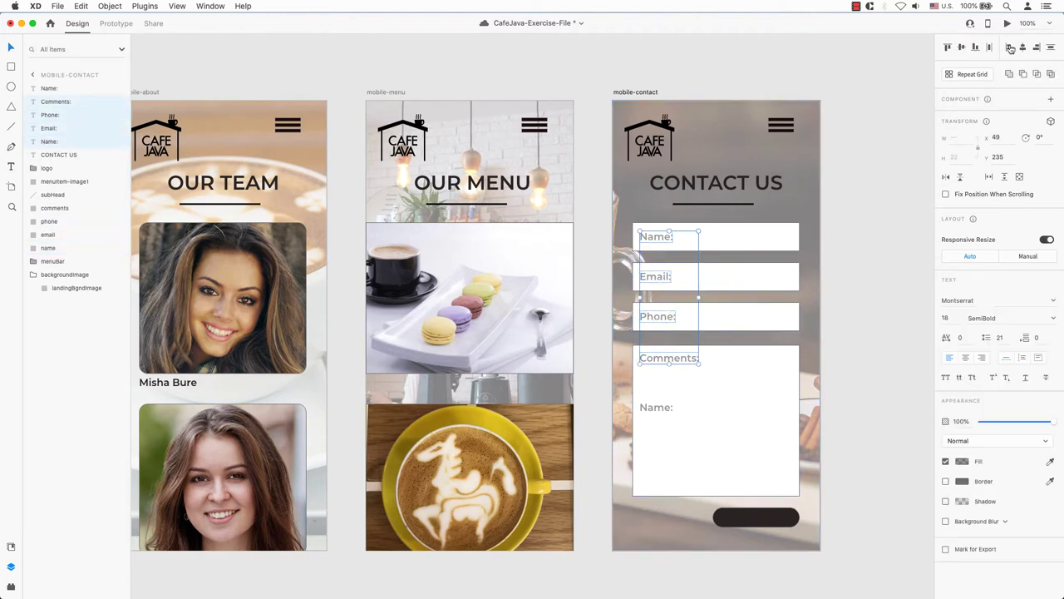
- Retype the spare label as SUBMIT and move it onto the dark button
double_click(656, 407)
type("SUBMIT")
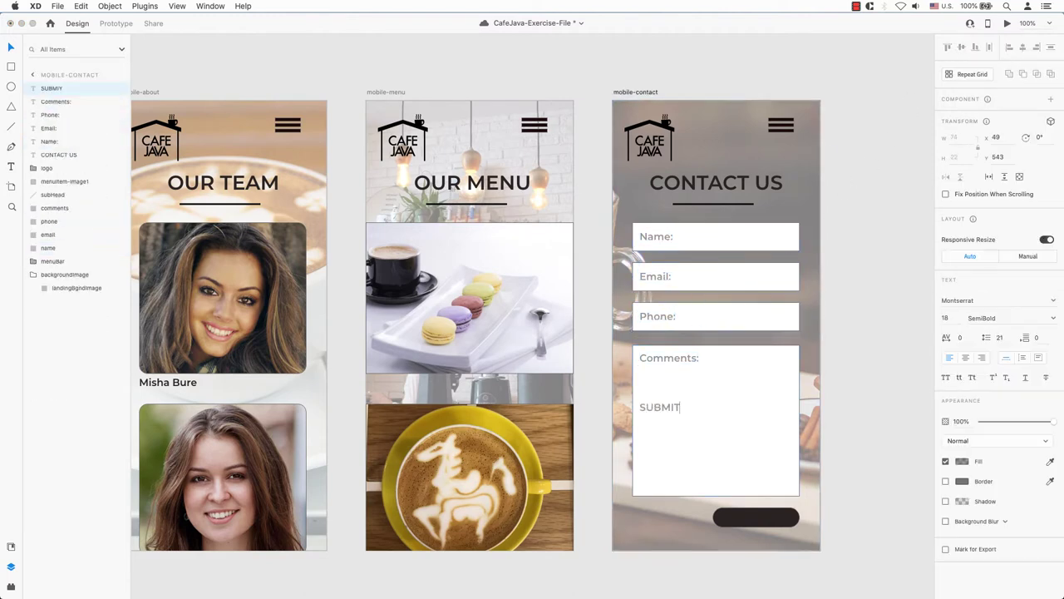
key("ctrl+a")
left_click(962, 461)
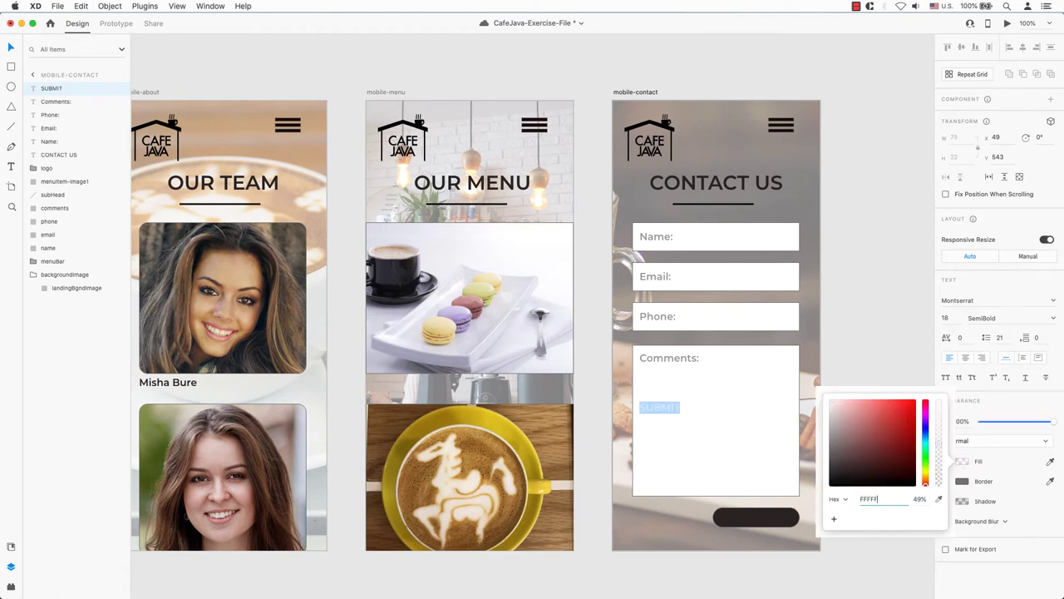
key("Escape")
left_click_drag(674, 408, 766, 522)
- Make the SUBMIT text on the button white
left_click(787, 522)
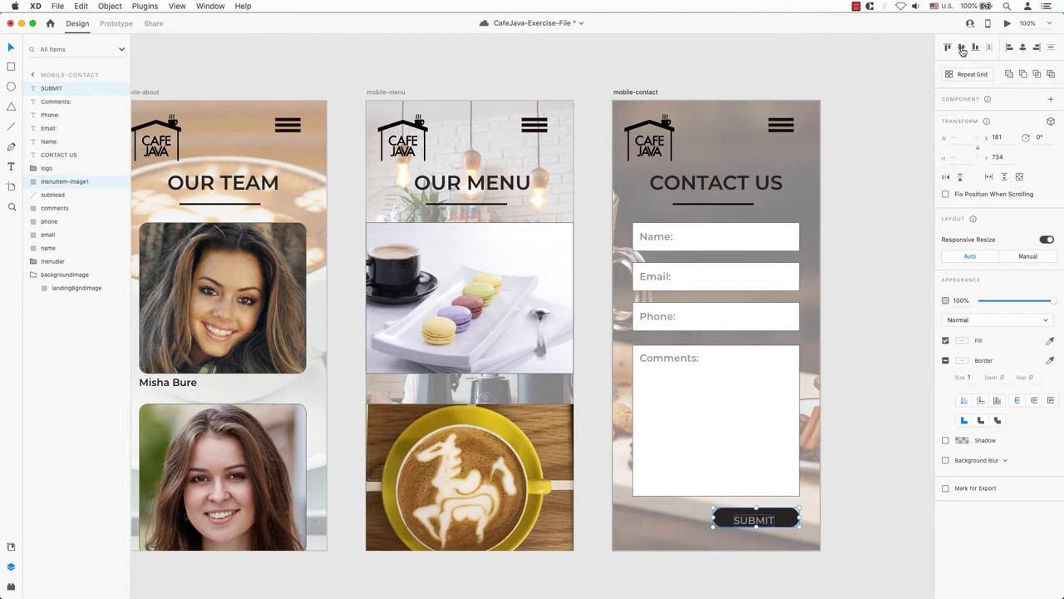
double_click(754, 519)
left_click(1051, 460)
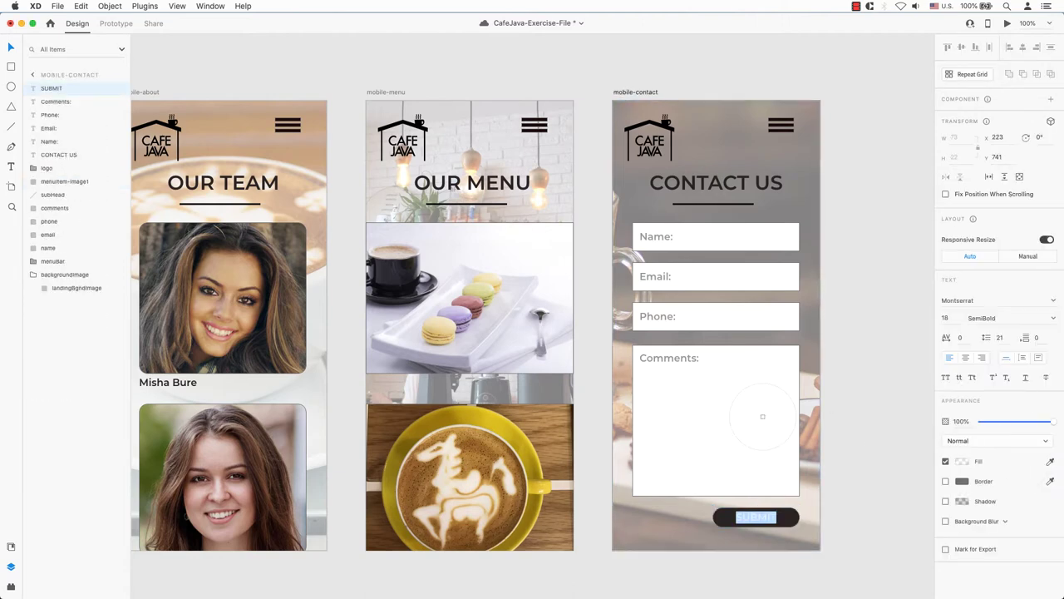
left_click(762, 416)
left_click(873, 435)
key("super+minus")
- Paste the CafeJava logo over the grey placeholder circles on the first gallery pages
left_click(612, 125)
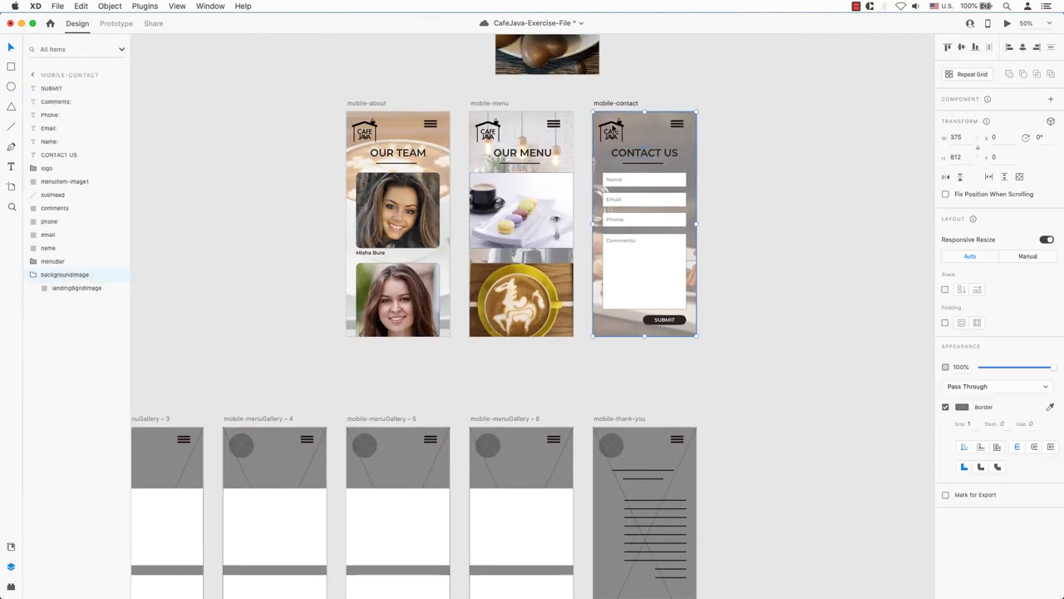
left_click(354, 449)
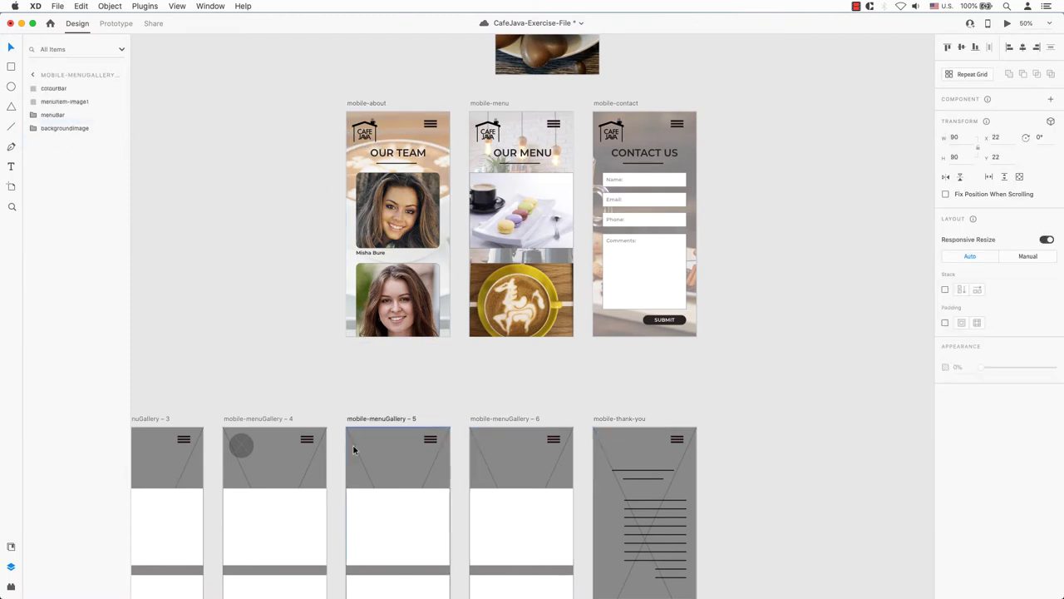
left_click(619, 449)
key("super+v")
left_click(357, 449)
key("super+v")
scroll(333, 466, "left", 10)
left_click(723, 433)
key("super+v")
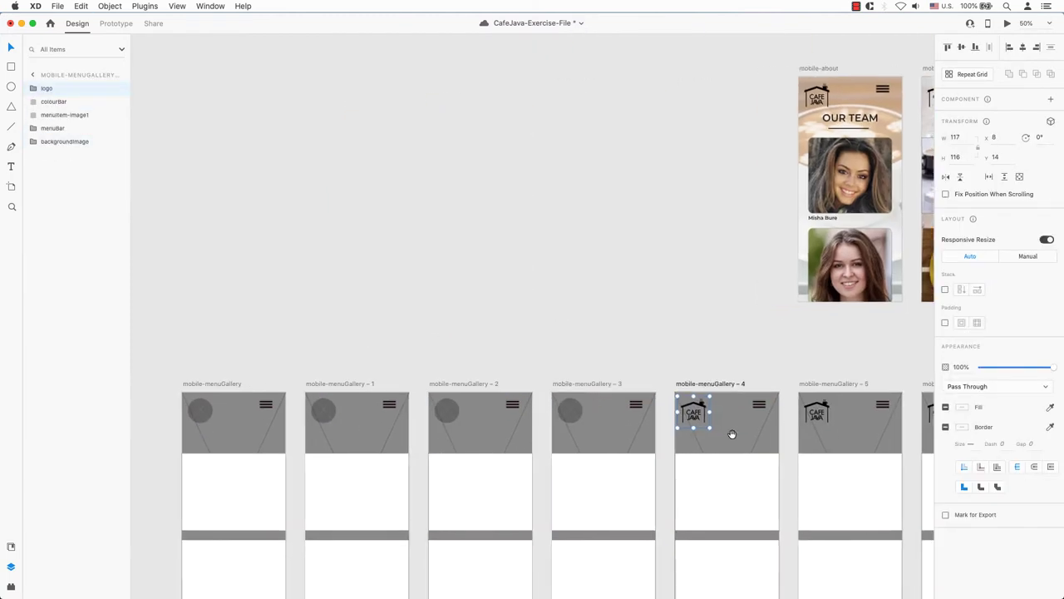
- Paste the CafeJava logo over the remaining gallery pages' placeholder circles, including mobile-menuGallery – 2
scroll(732, 433, "left", 2)
left_click(605, 416)
key("super+v")
left_click(526, 431)
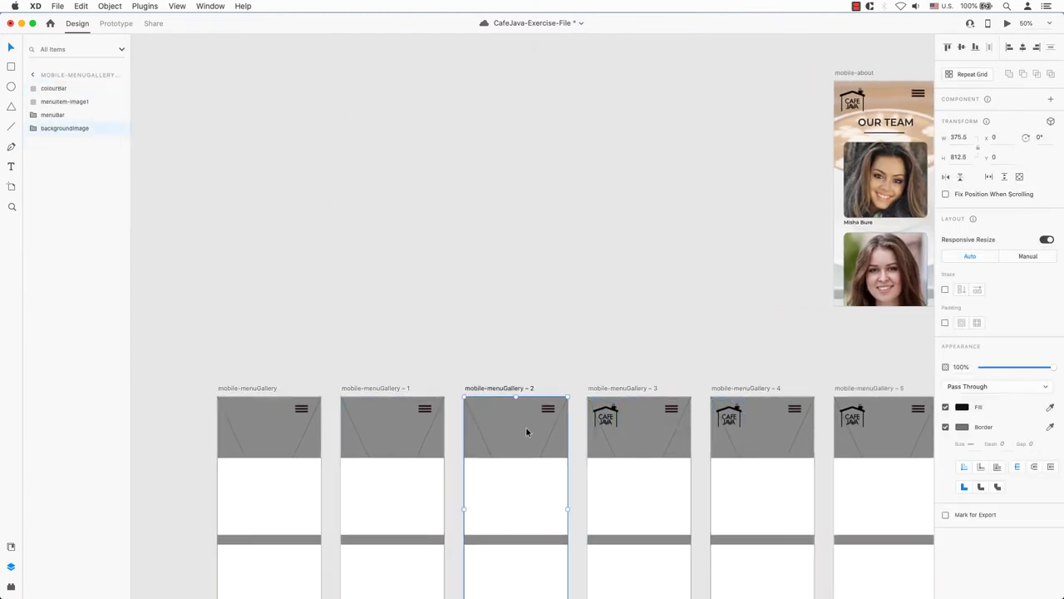
key("super+v")
left_click(363, 428)
key("super+v")
left_click(266, 428)
key("super+v")
scroll(328, 413, "down", 5)
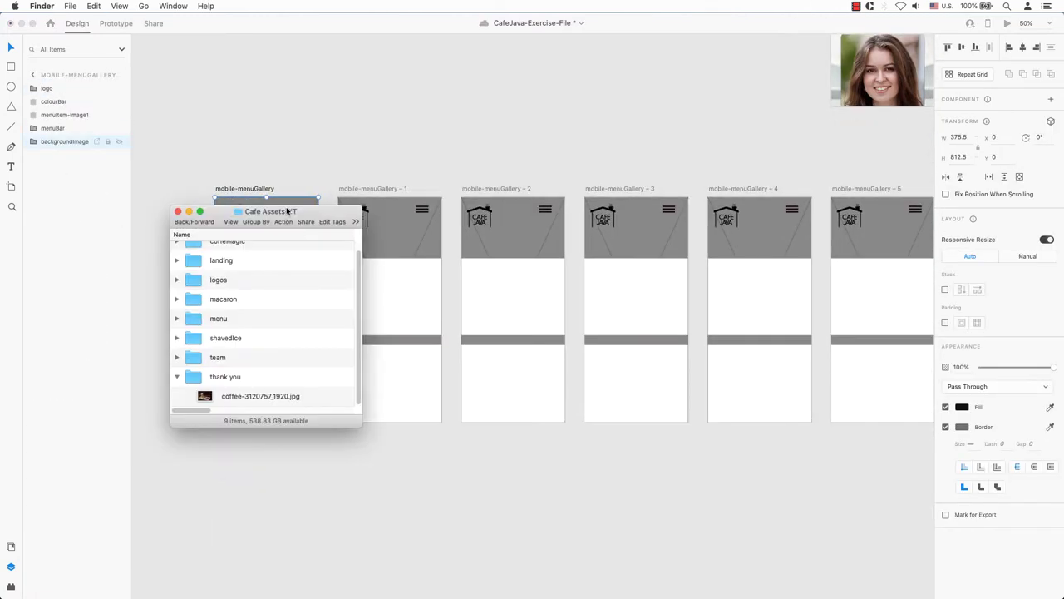
- Drop a different macaron photo into the first gallery page through mobile-menuGallery – 5
left_click_drag(261, 205, 107, 182)
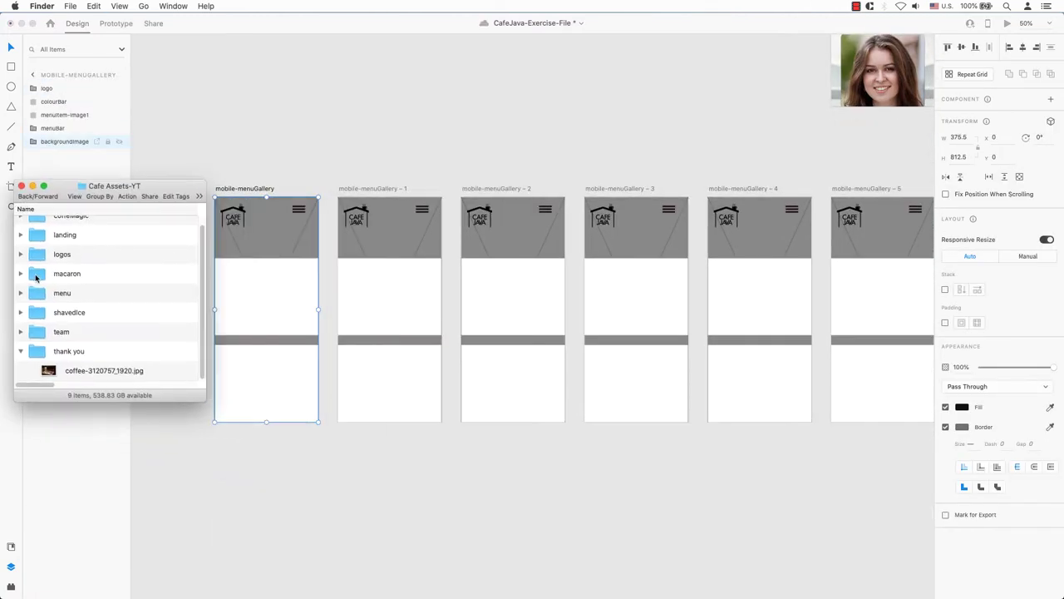
left_click_drag(77, 245, 424, 311)
left_click_drag(77, 264, 511, 309)
left_click_drag(77, 285, 636, 310)
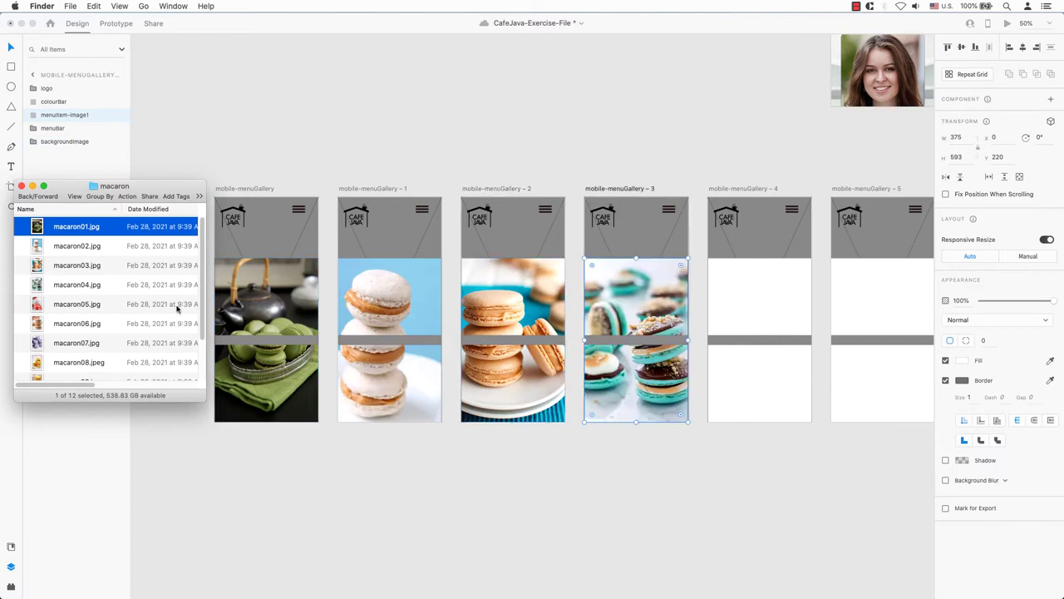
left_click_drag(178, 304, 759, 310)
left_click_drag(76, 342, 871, 307)
- Add one more macaron photo to the last gallery page and zoom out to 33%
left_click(610, 154)
scroll(611, 155, "right", 5)
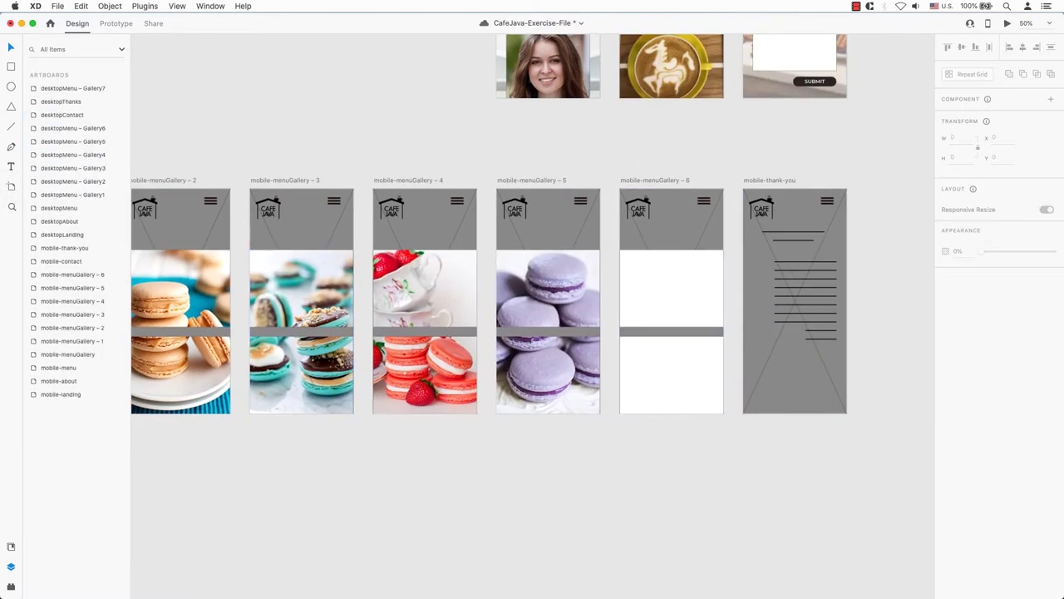
key("super+Tab")
left_click_drag(76, 362, 676, 328)
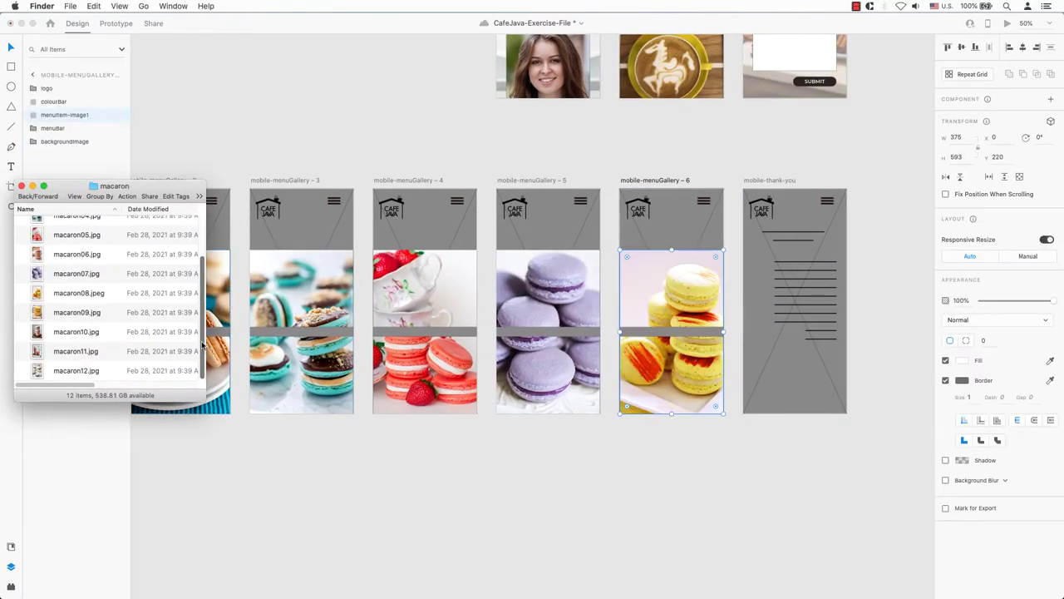
key("super+Tab")
scroll(773, 443, "left", 5)
key("super+minus")
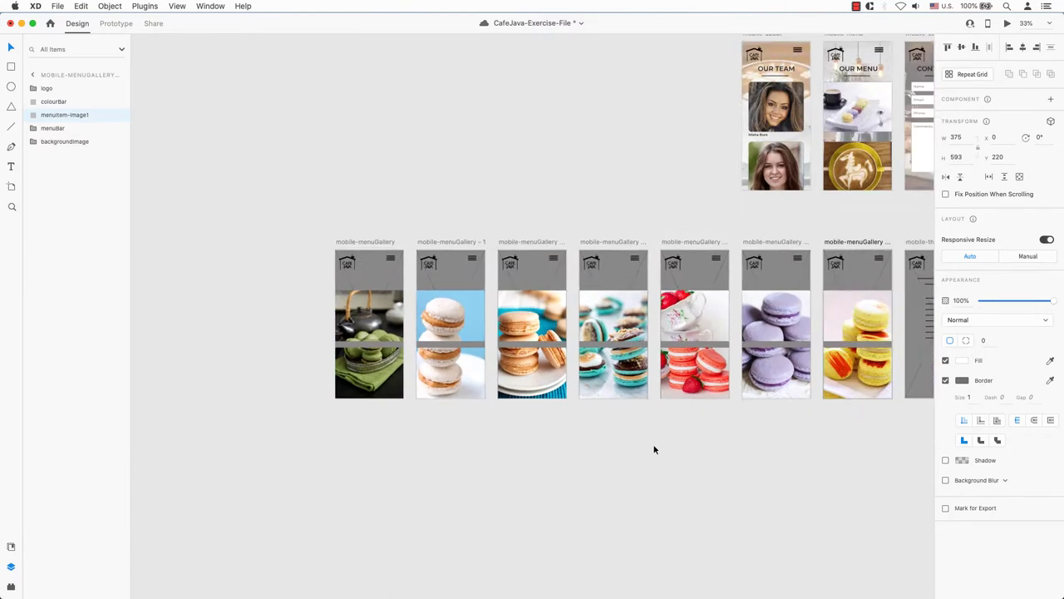
scroll(655, 446, "right", 4)
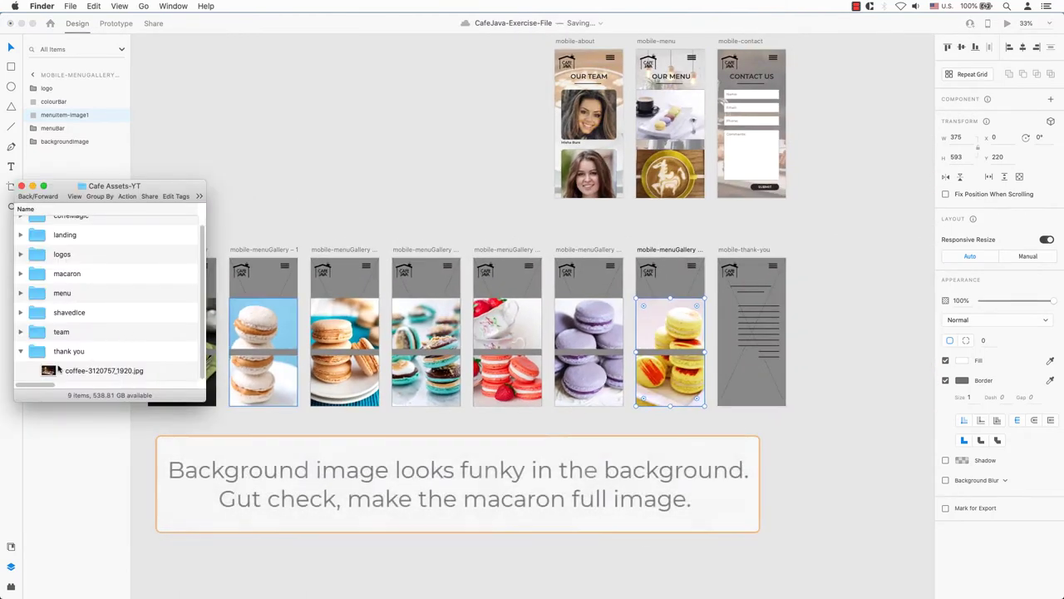
- Place the coffee photo as the thank-you page background and delete its old header
left_click_drag(104, 370, 755, 388)
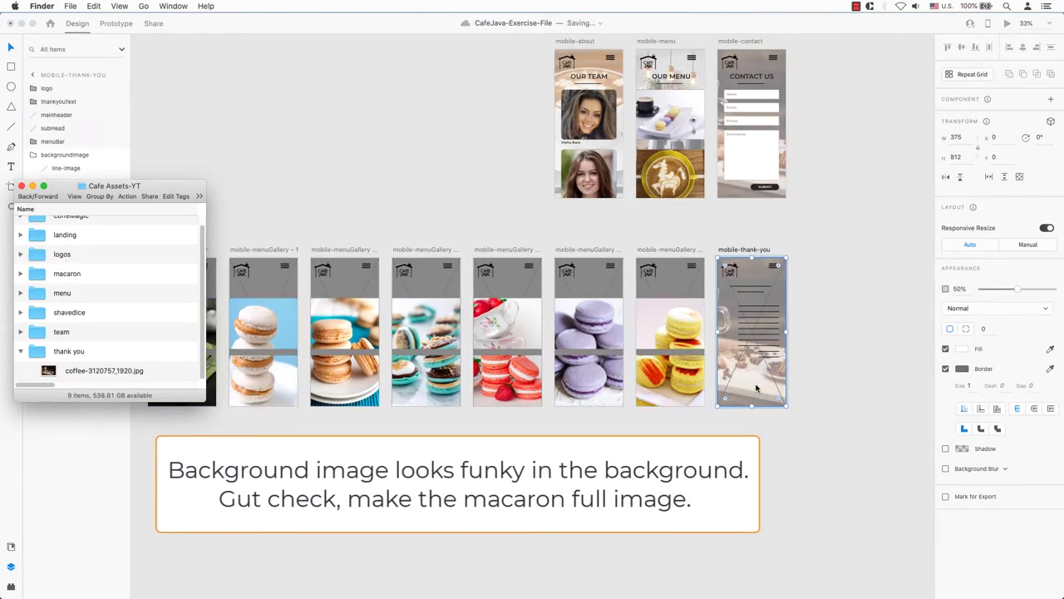
left_click(757, 81)
left_click(757, 81)
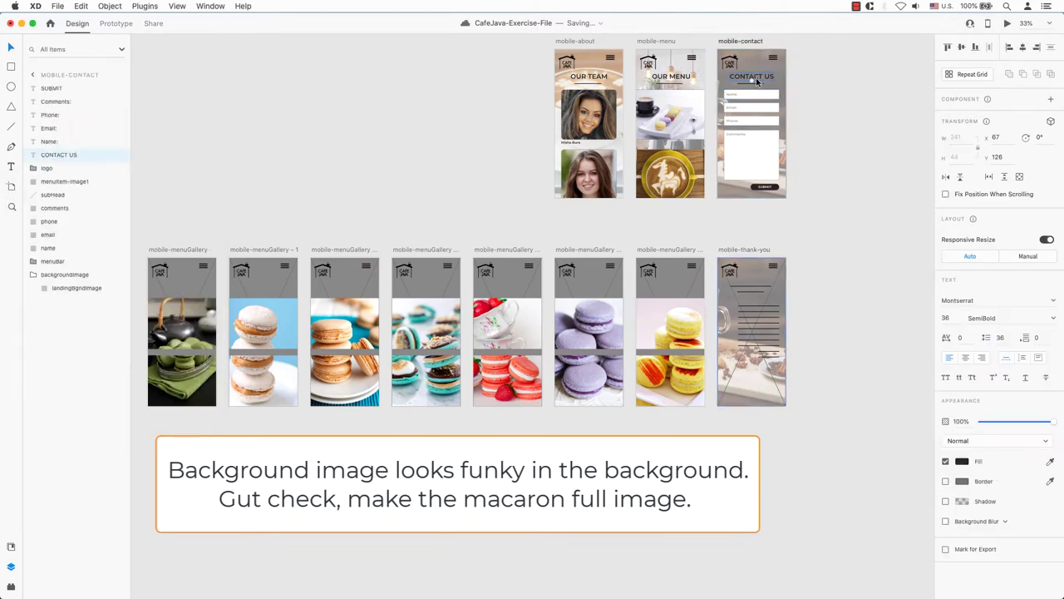
left_click(757, 290)
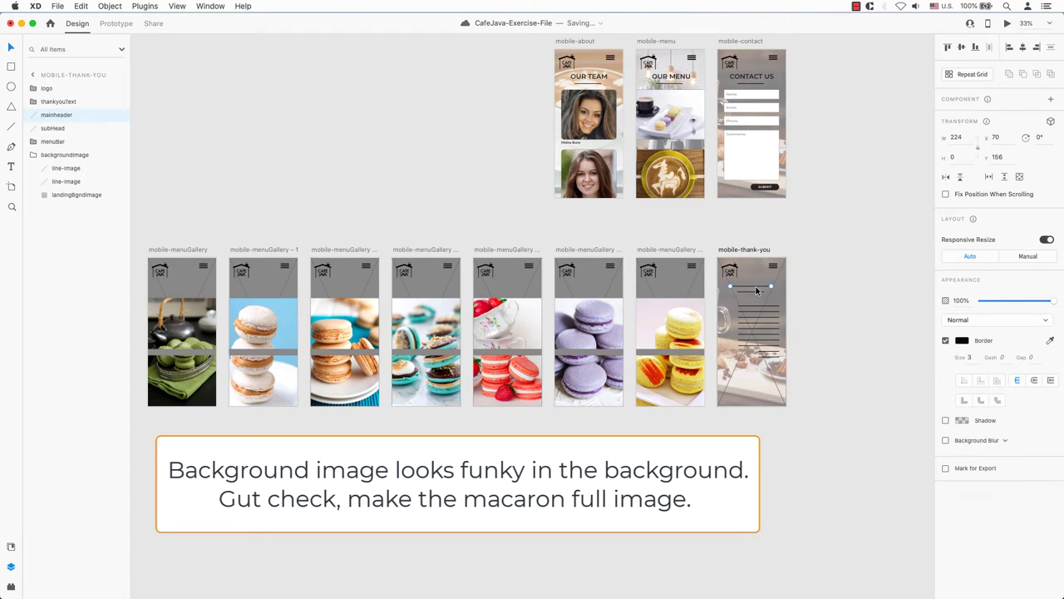
key("Delete")
- Paste the CONTACT US heading onto the thank-you page and retype it as THANK YOU
key("super+v")
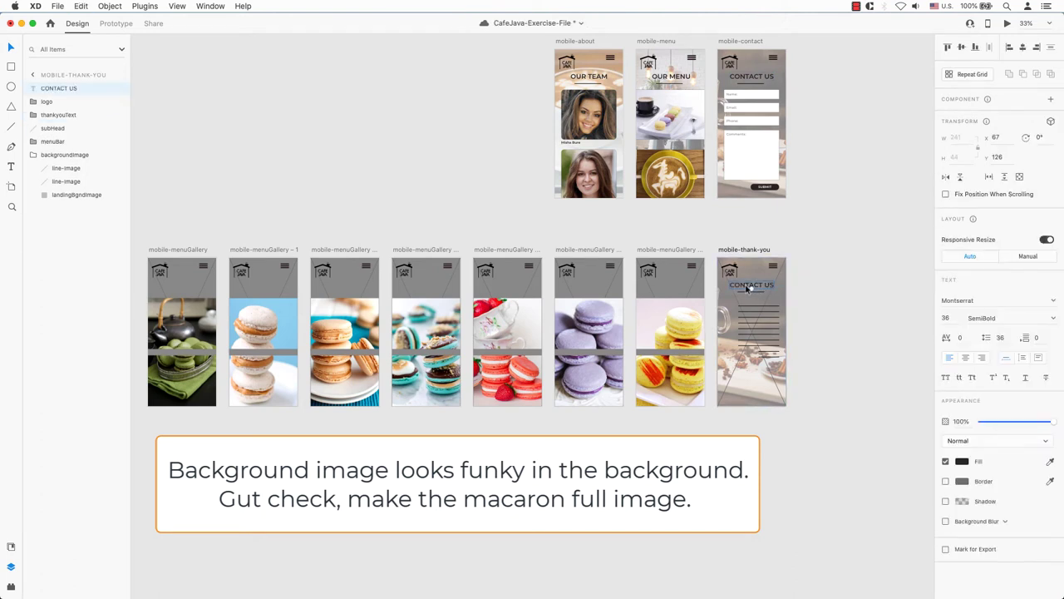
double_click(747, 287)
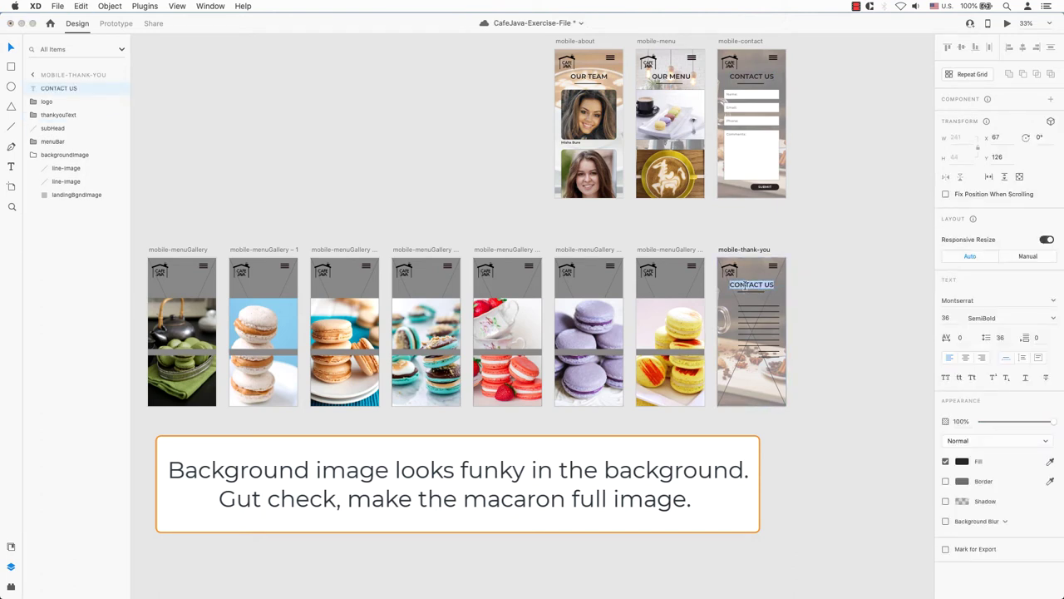
key("BackSpace")
type("THANK YOU")
key("Escape")
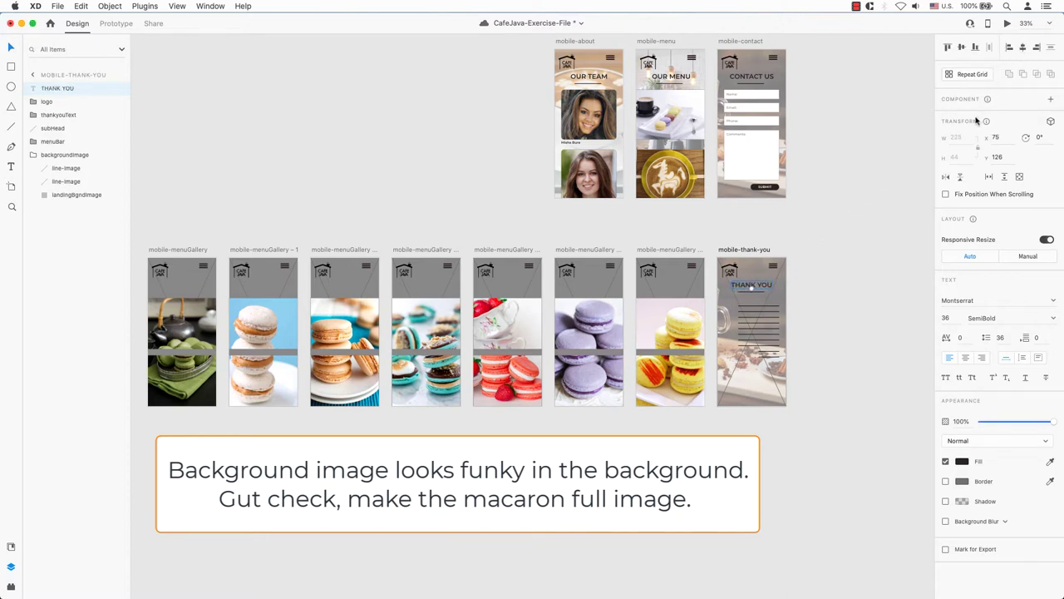
left_click(912, 202)
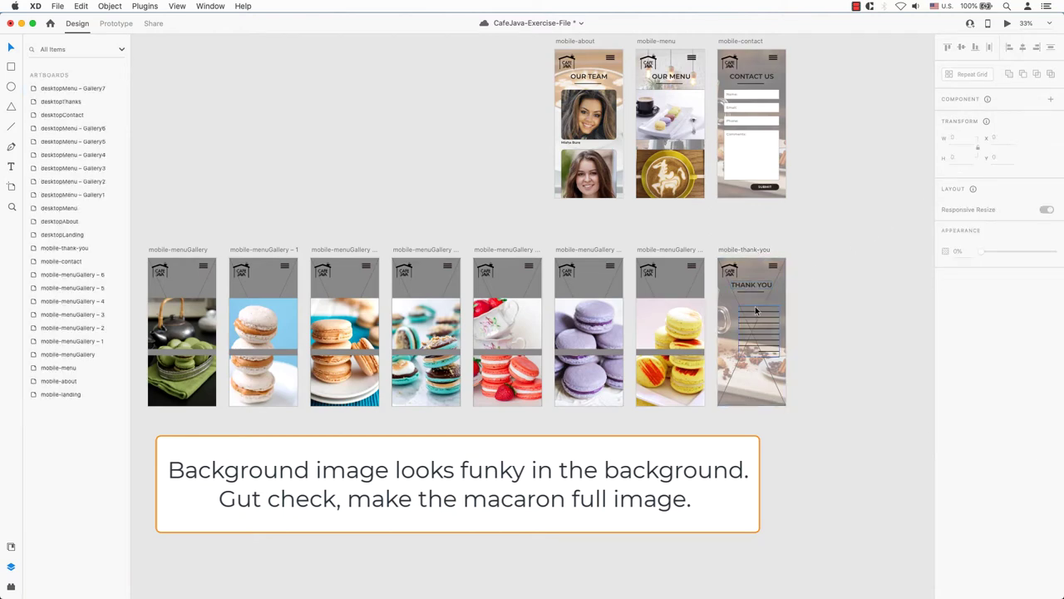
- Make iced.jpg the first gallery page's background at 100% opacity
scroll(756, 311, "left", 3)
key("super+Tab")
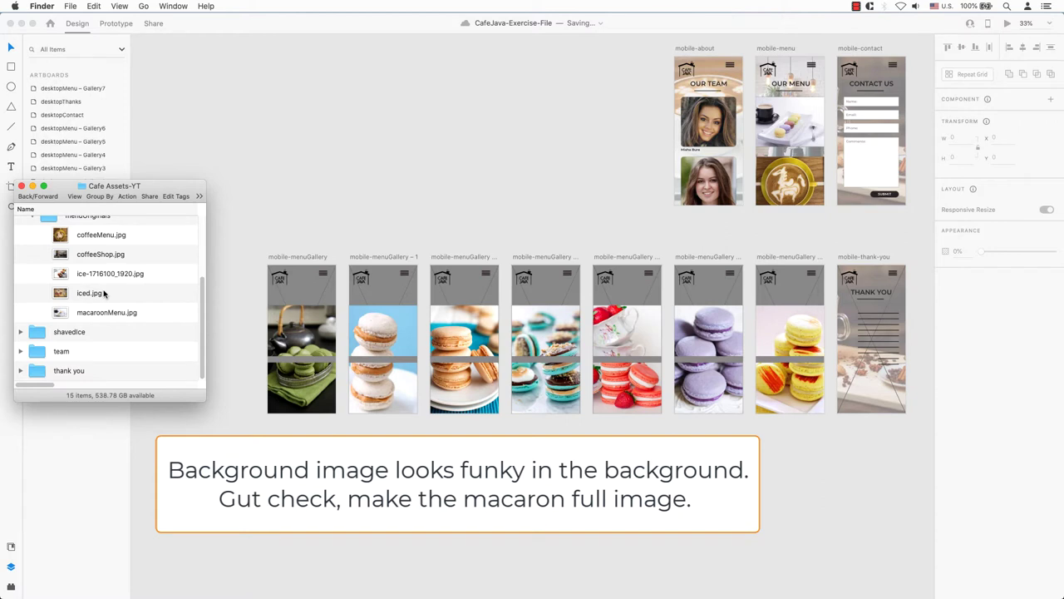
left_click_drag(103, 291, 304, 296)
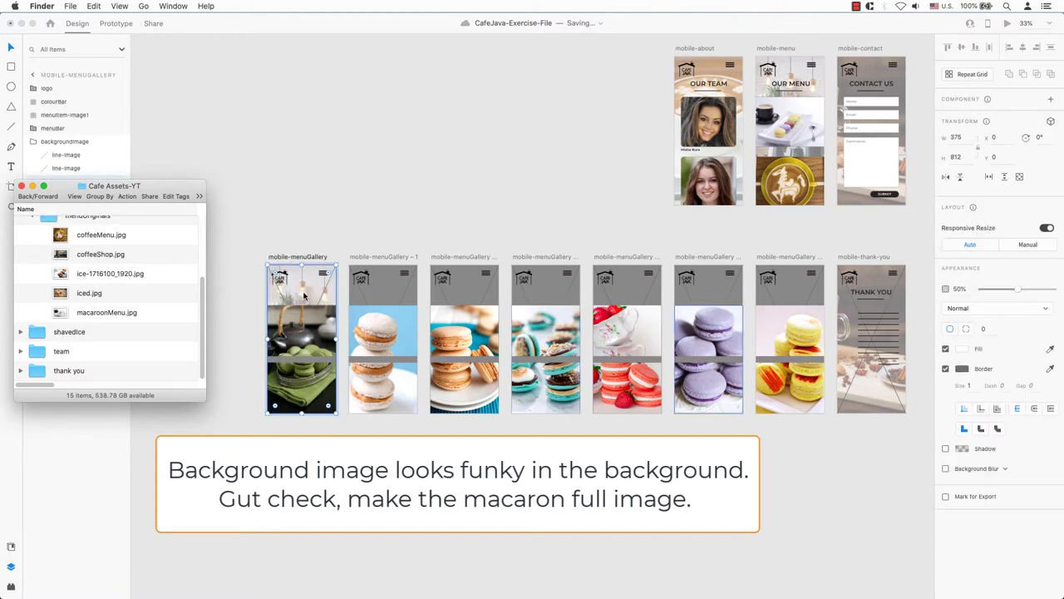
left_click_drag(995, 292, 1062, 292)
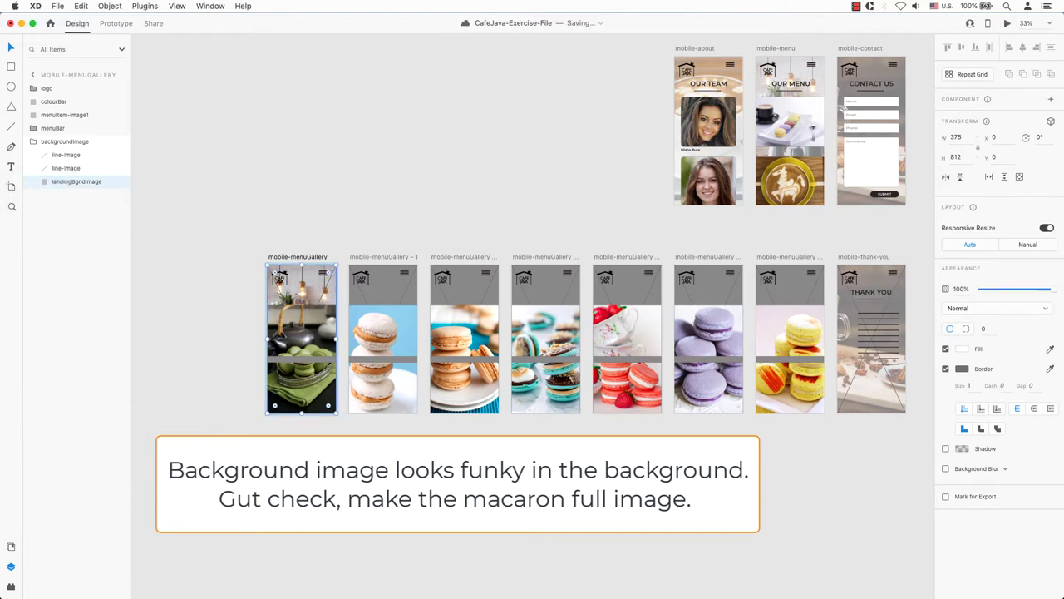
- Stretch the macaron photos on gallery pages one to four up to the artboard top (H 813, Y 0)
key("Escape")
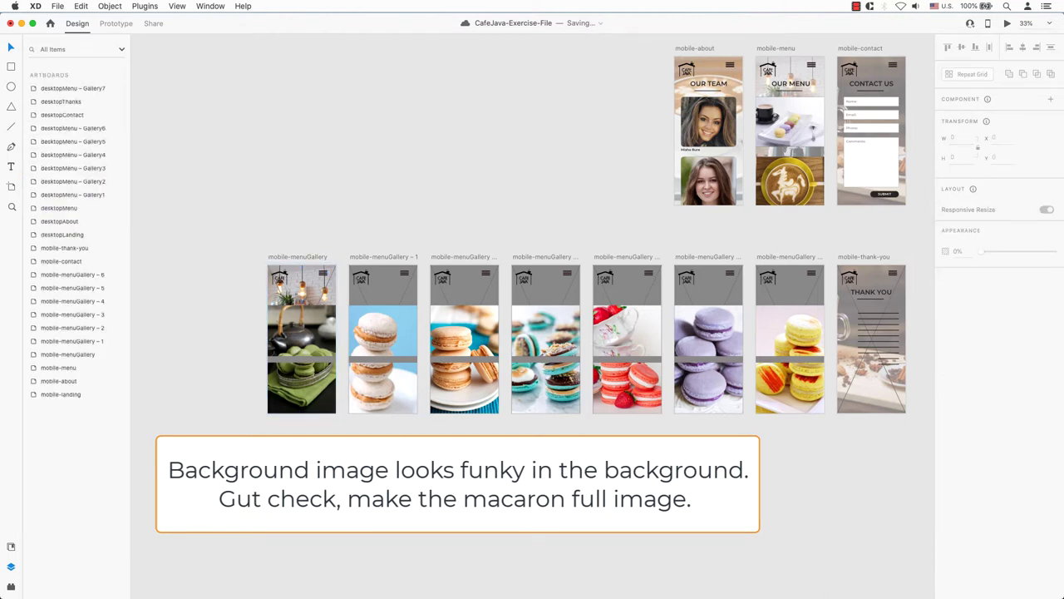
left_click(302, 322)
left_click_drag(301, 306, 309, 265)
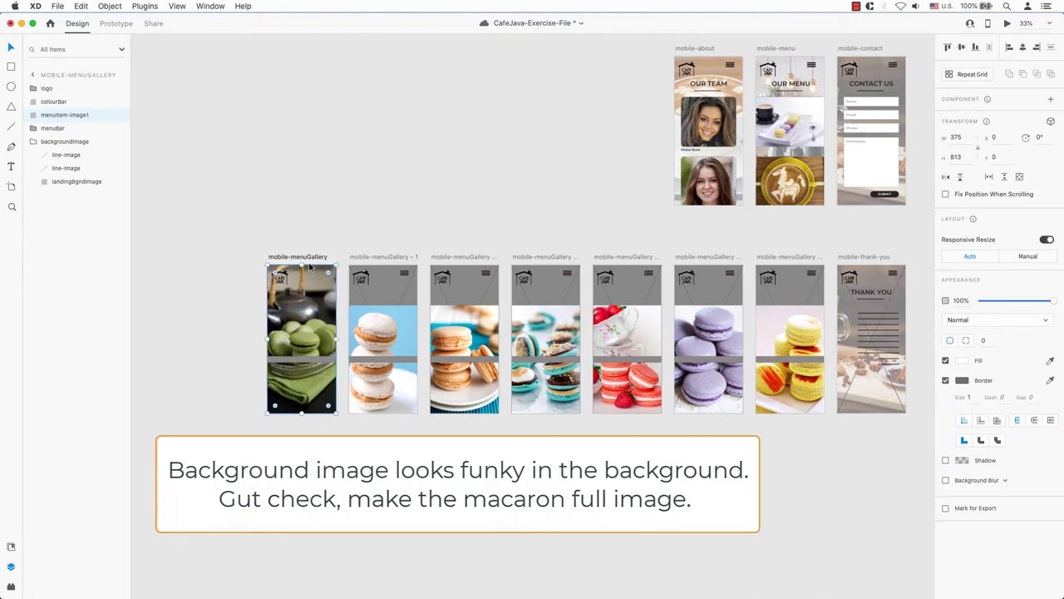
left_click(511, 464)
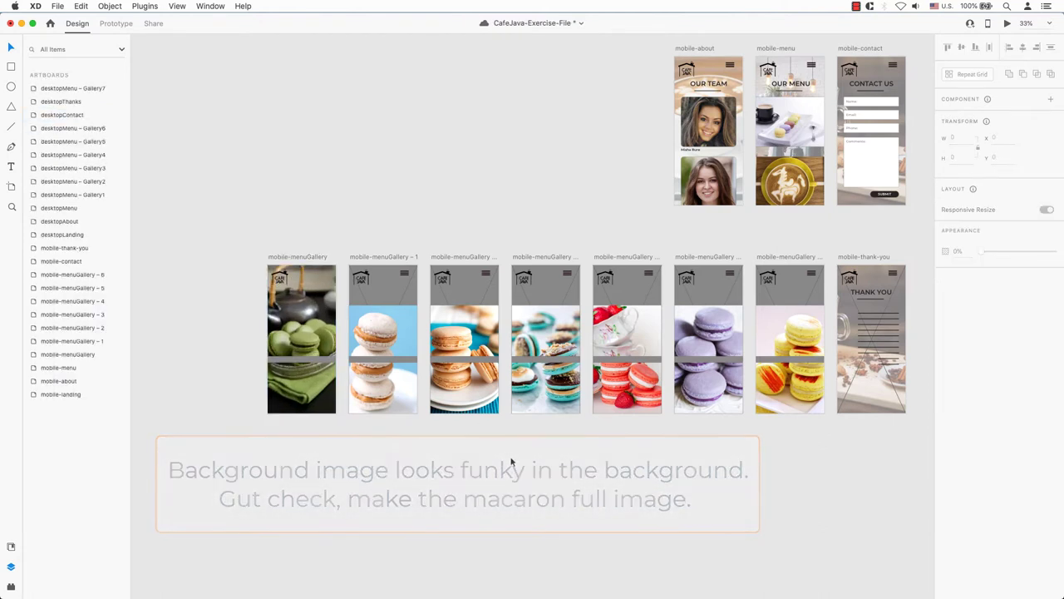
left_click(326, 349)
left_click(371, 332)
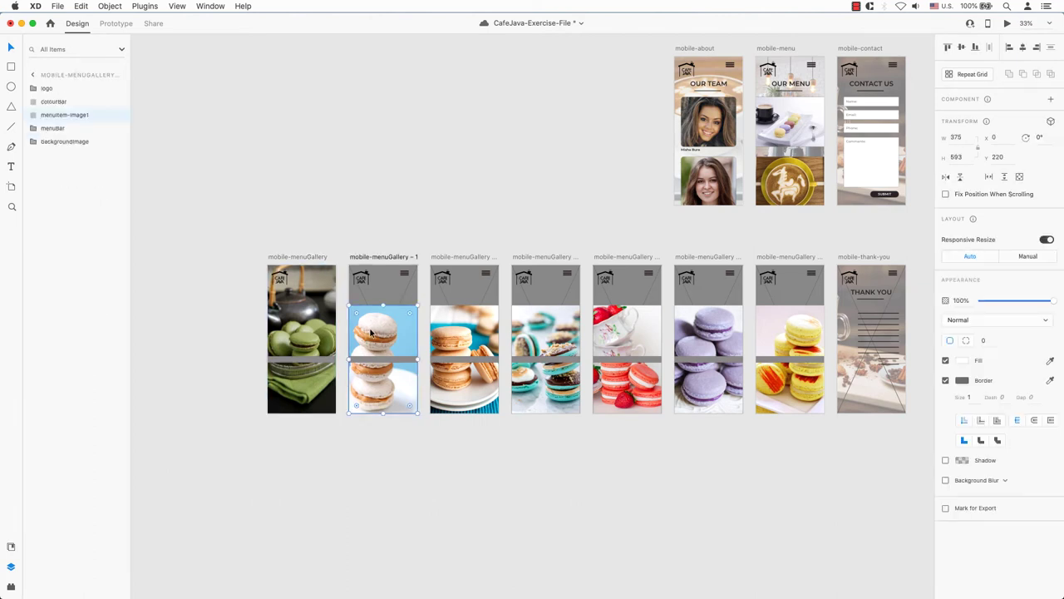
left_click_drag(383, 307, 384, 263)
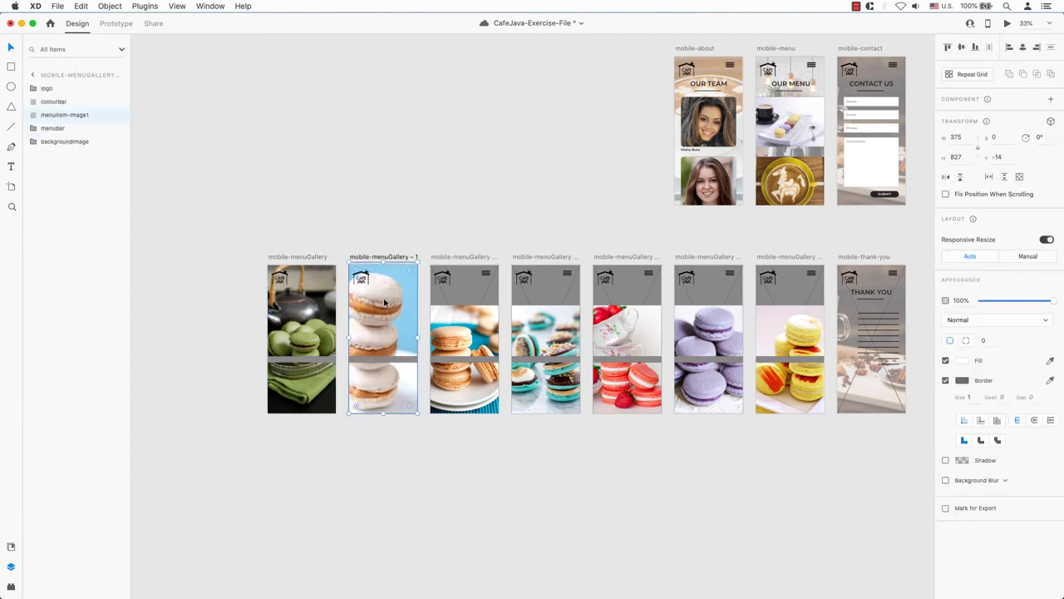
left_click(474, 326)
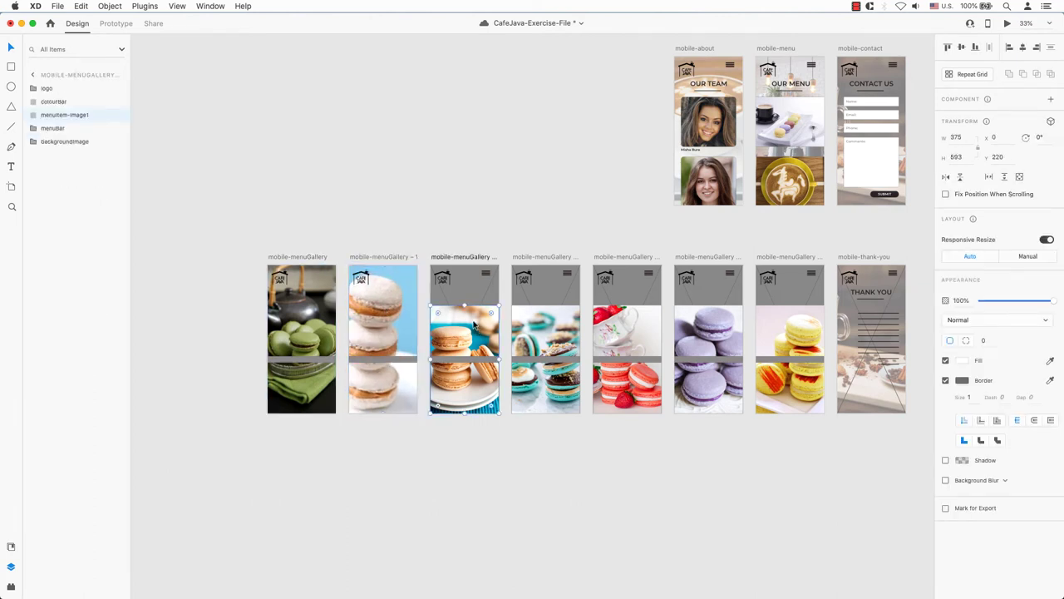
left_click_drag(467, 300, 469, 265)
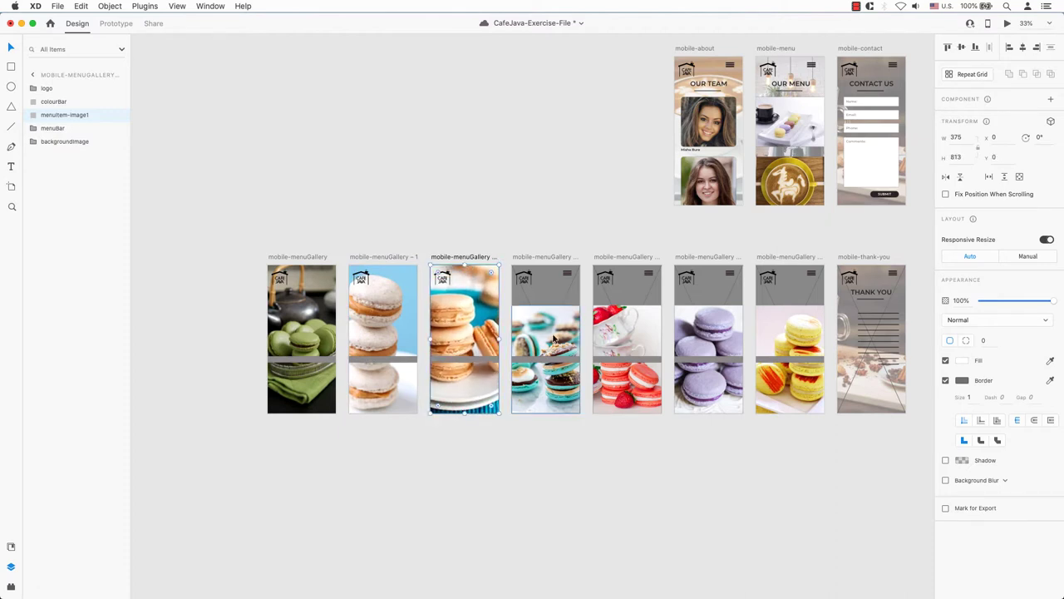
left_click(555, 337)
left_click_drag(548, 310, 551, 265)
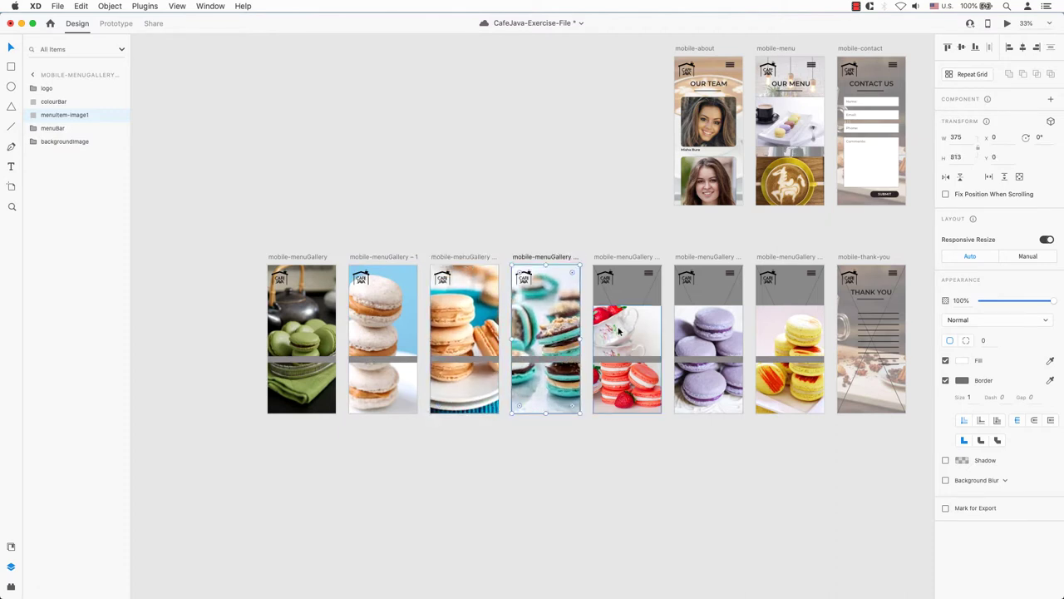
- Stretch the photos on pages five to seven to full height and select the grey colour bars
left_click(626, 324)
left_click_drag(627, 306, 629, 264)
left_click(709, 326)
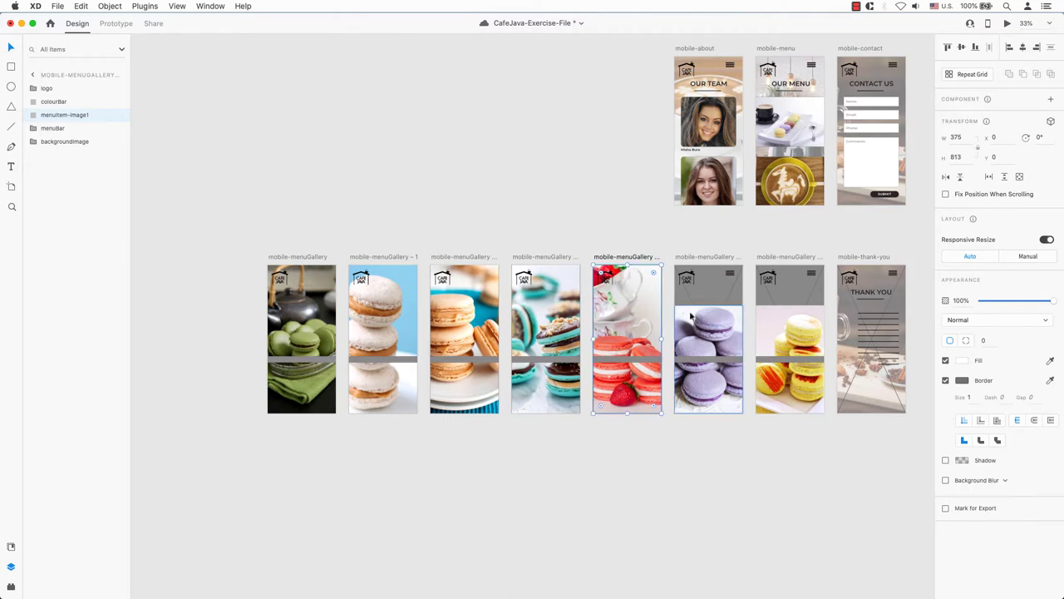
left_click_drag(709, 305, 712, 263)
left_click(796, 349)
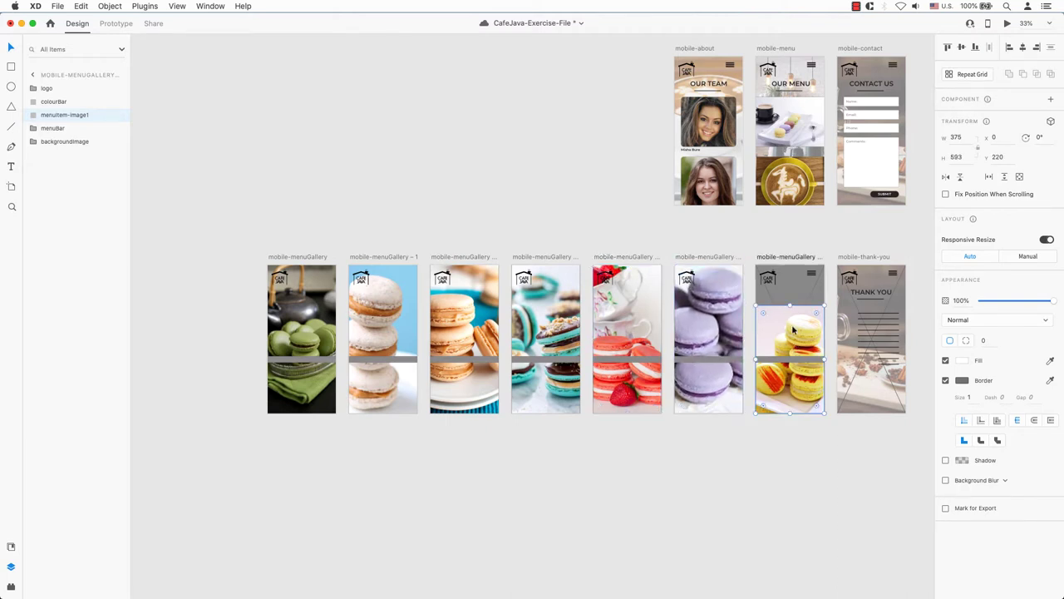
left_click_drag(790, 307, 789, 263)
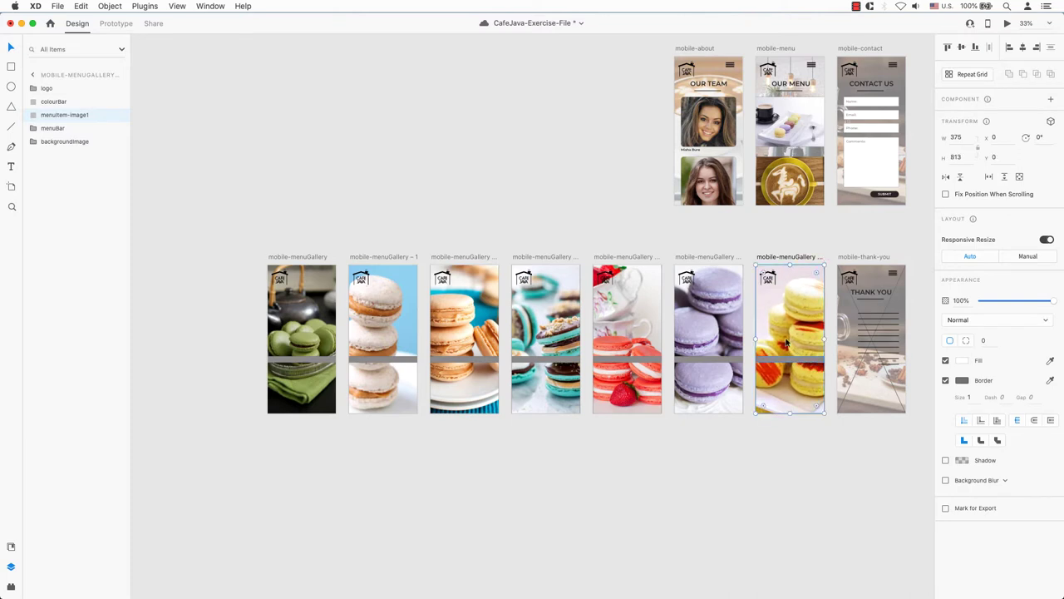
left_click(769, 364)
left_click(724, 363, "shift")
- Select the colour bars across the gallery artboards and undo an Align Middle that stacked them
left_click(645, 363, "shift")
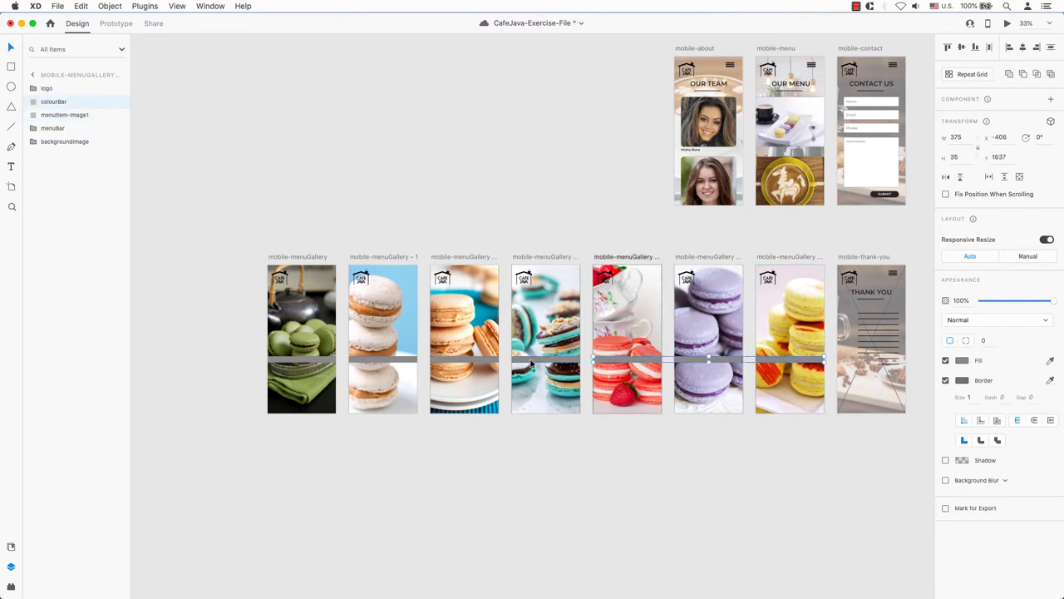
left_click(536, 363, "shift")
left_click(472, 364, "shift")
left_click(391, 360, "shift")
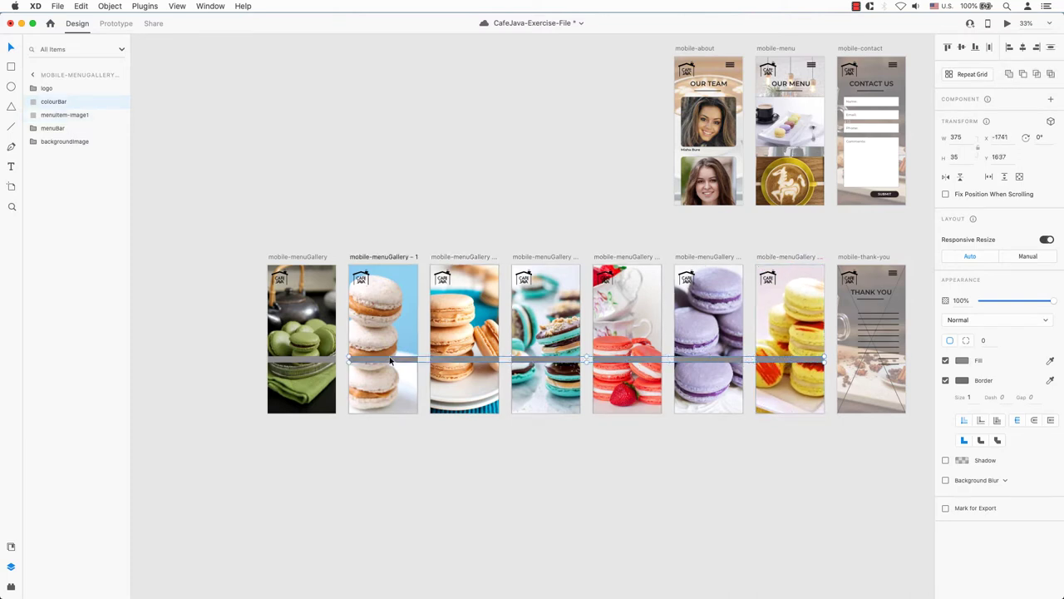
left_click(336, 363, "shift")
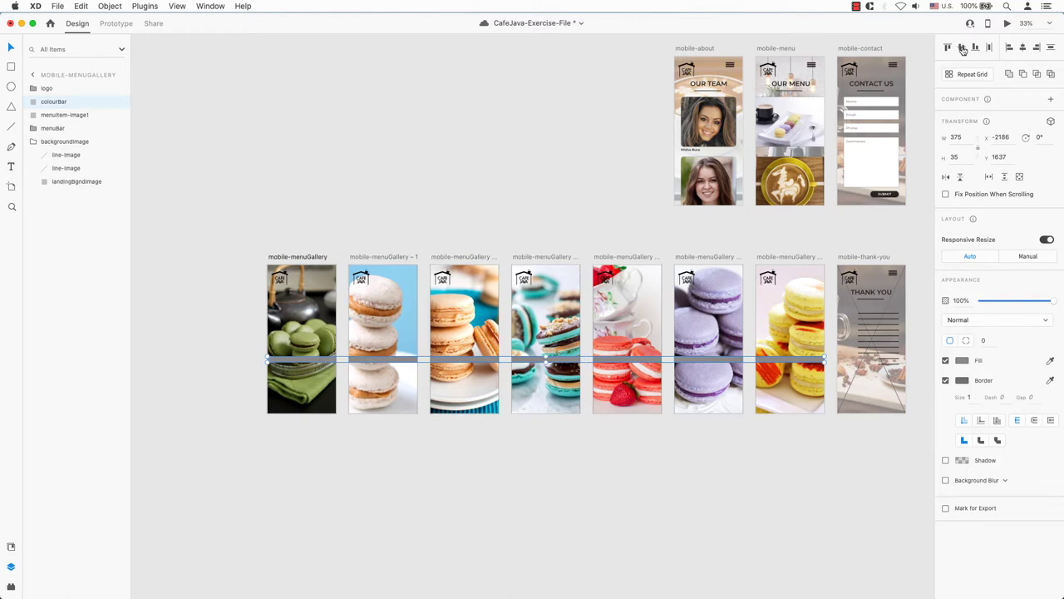
left_click(1023, 49)
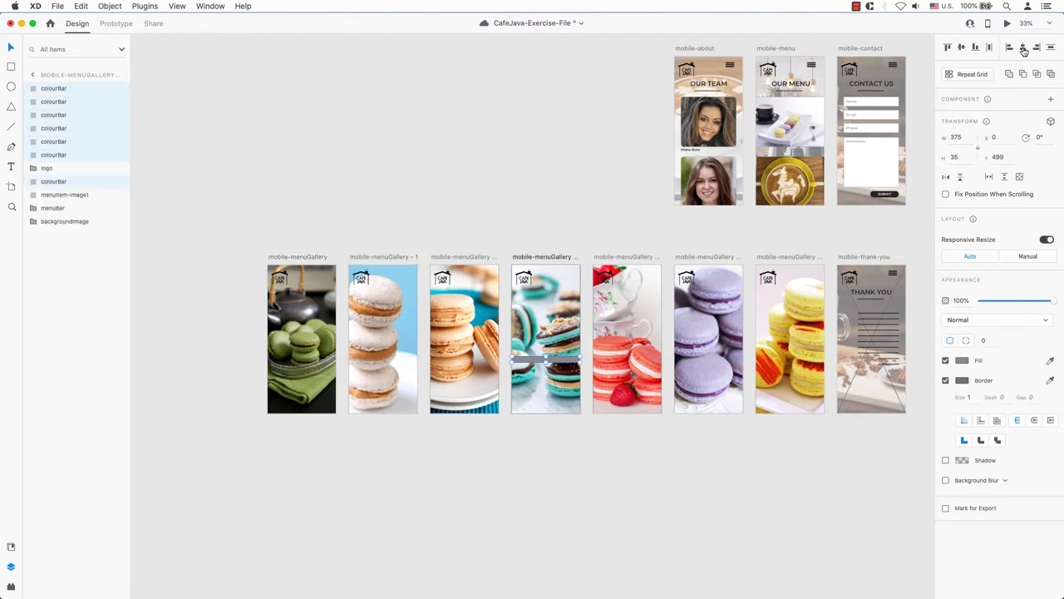
key("super+z")
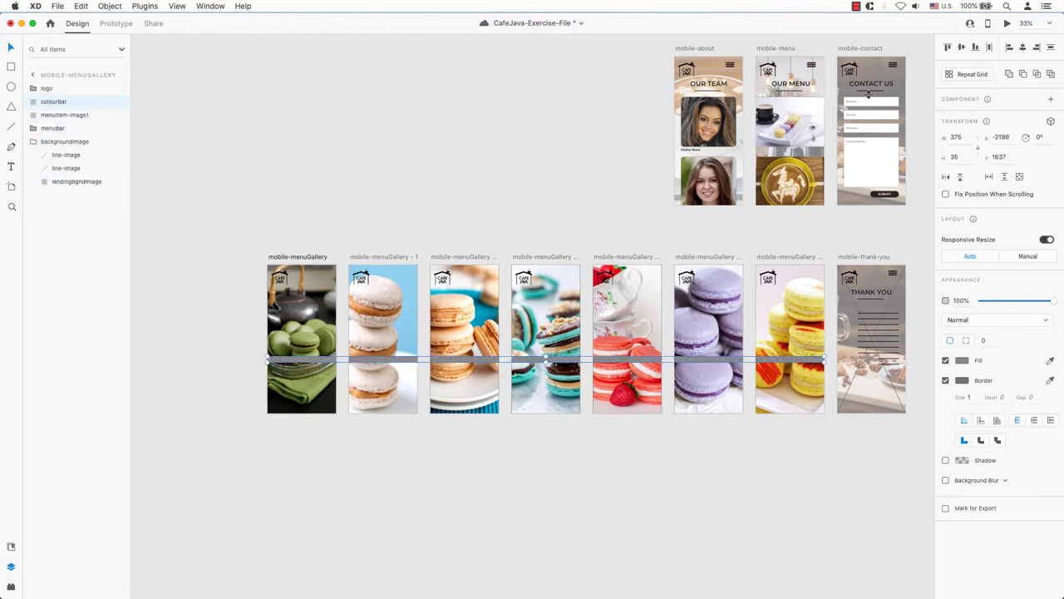
left_click(615, 223)
- Center all seven colour bars vertically in their artboards, aligning the third artboard's bar separately
left_click(328, 363)
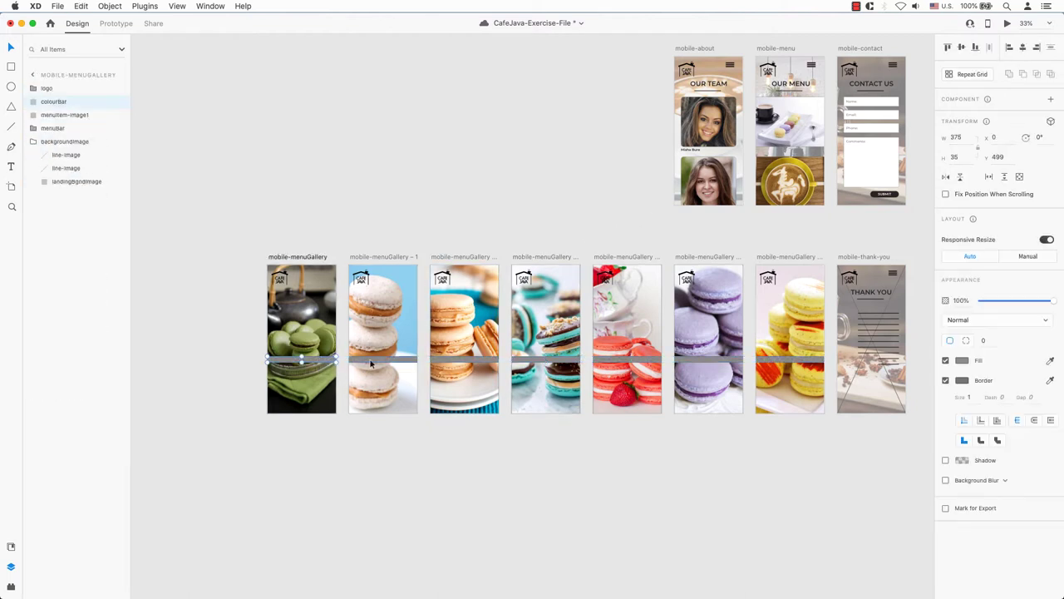
left_click(453, 348)
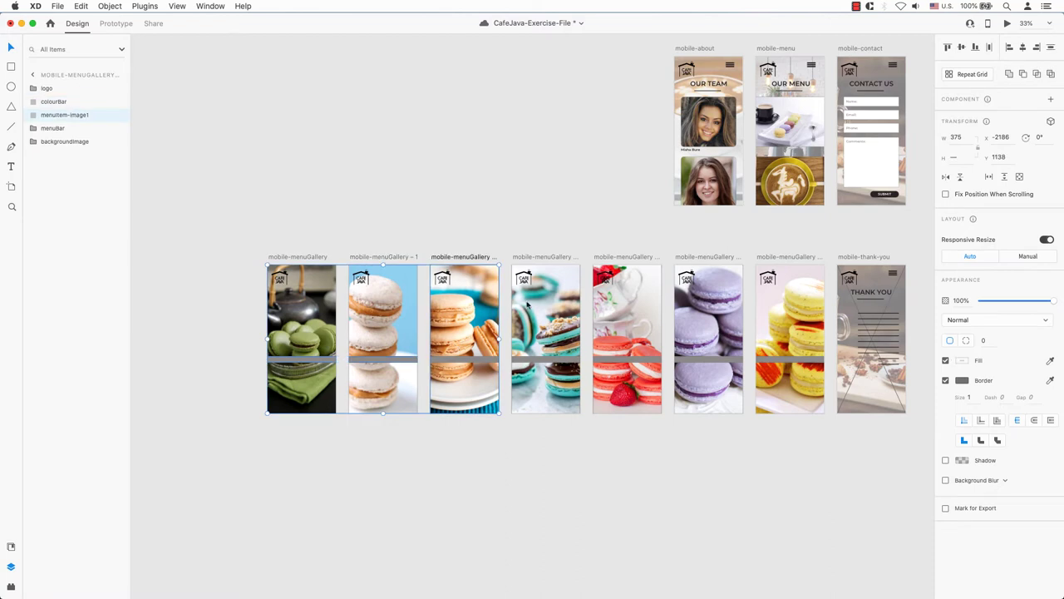
left_click(962, 47)
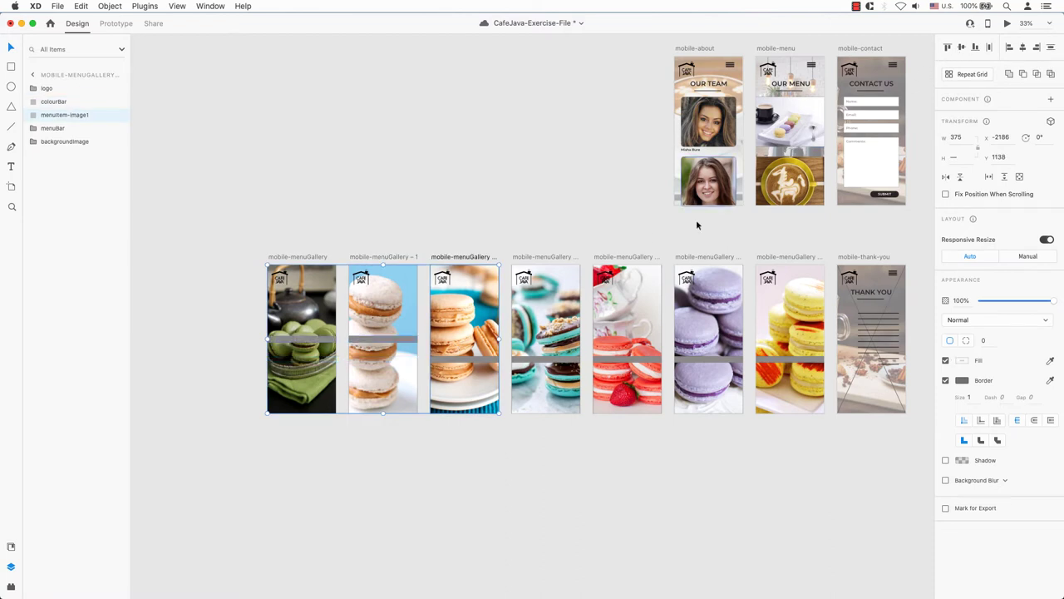
key("super+z")
left_click(545, 359, "shift")
left_click(628, 359, "shift")
left_click(708, 359, "shift")
left_click(759, 359, "shift")
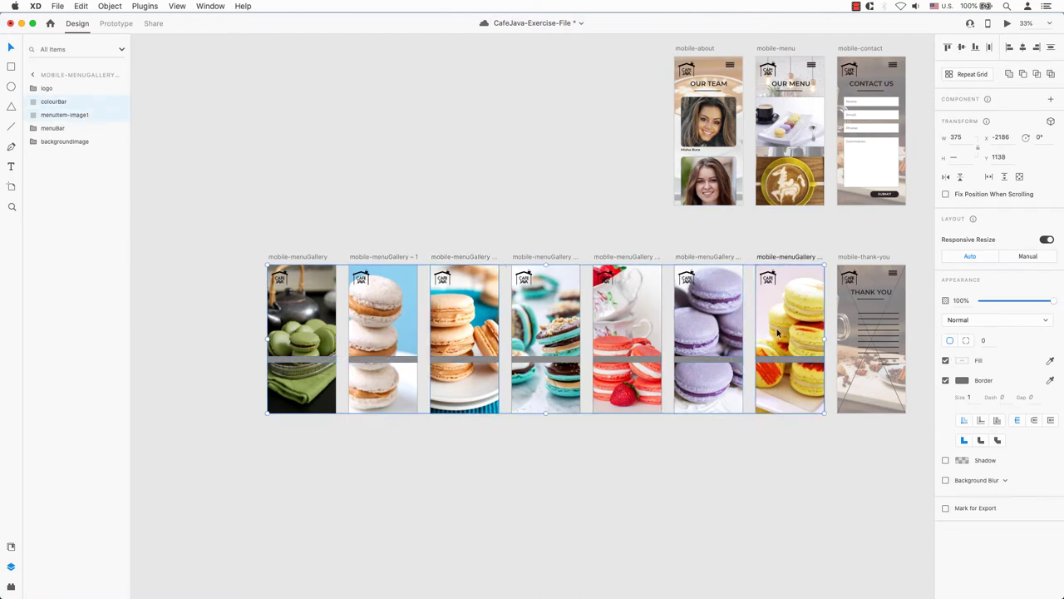
left_click(962, 47)
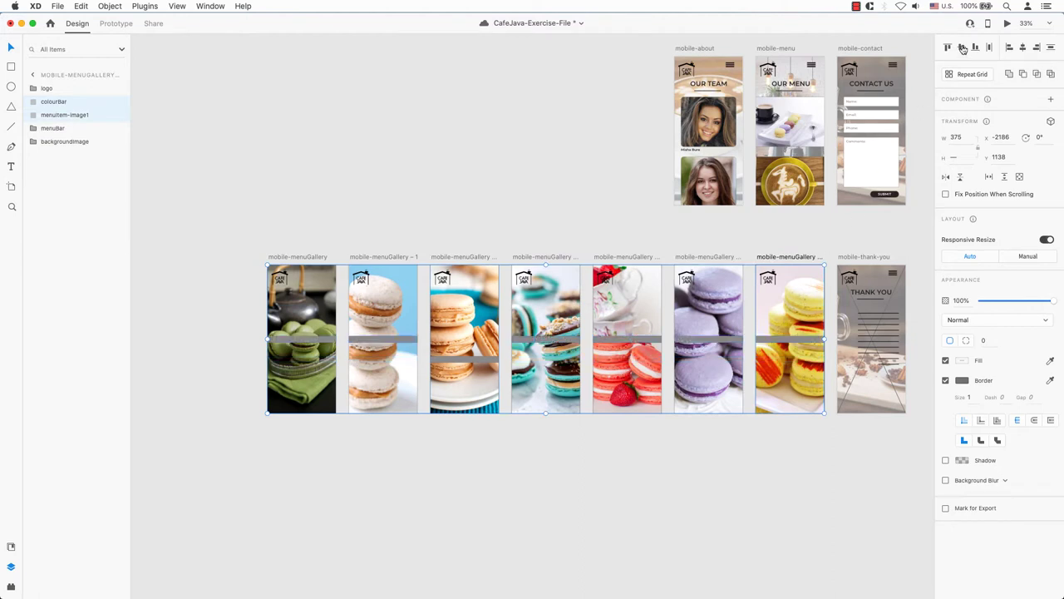
left_click(480, 359)
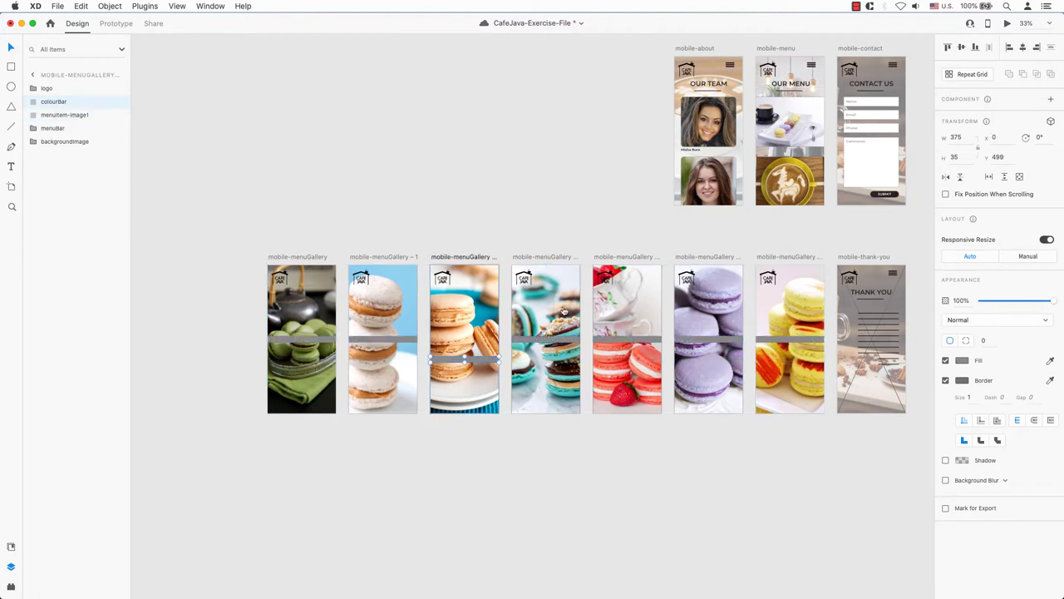
left_click(962, 48)
left_click(441, 210)
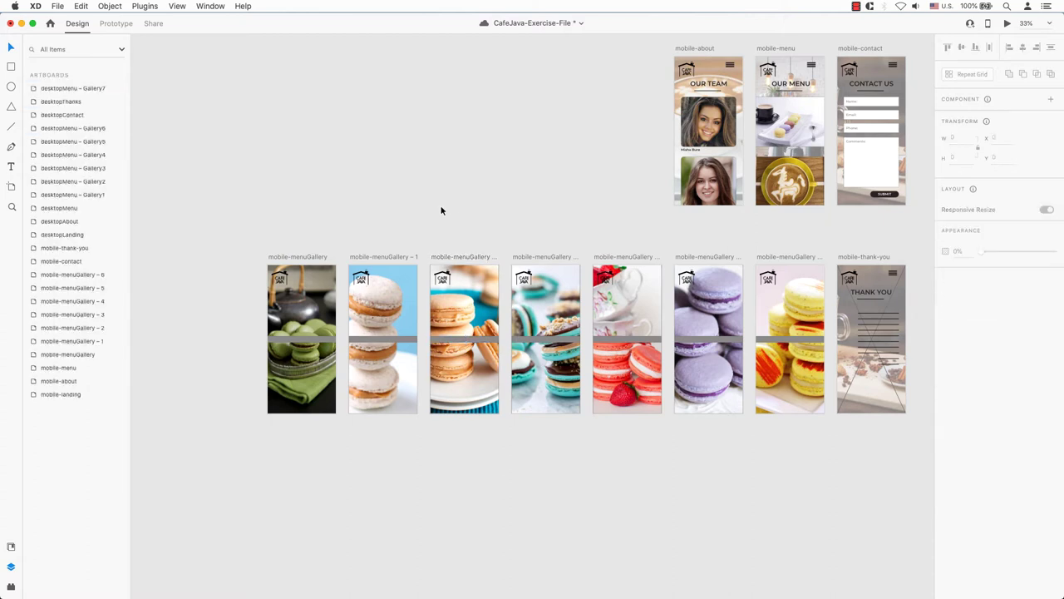
- Duplicate the about-page team-member caption and move the copy onto the first gallery bar
left_click(692, 152)
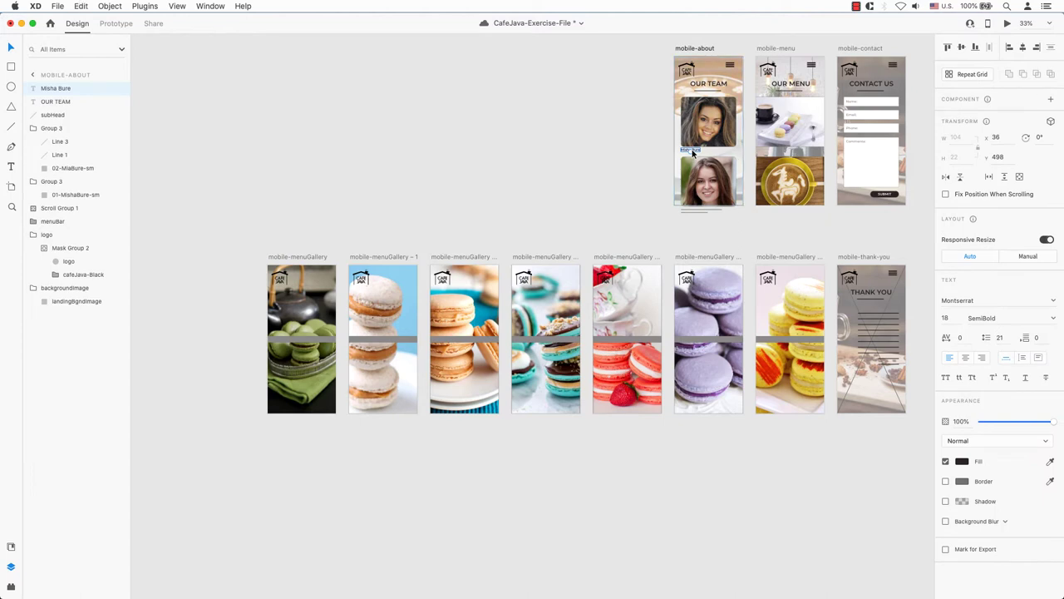
key("super+d")
left_click_drag(697, 153, 301, 337)
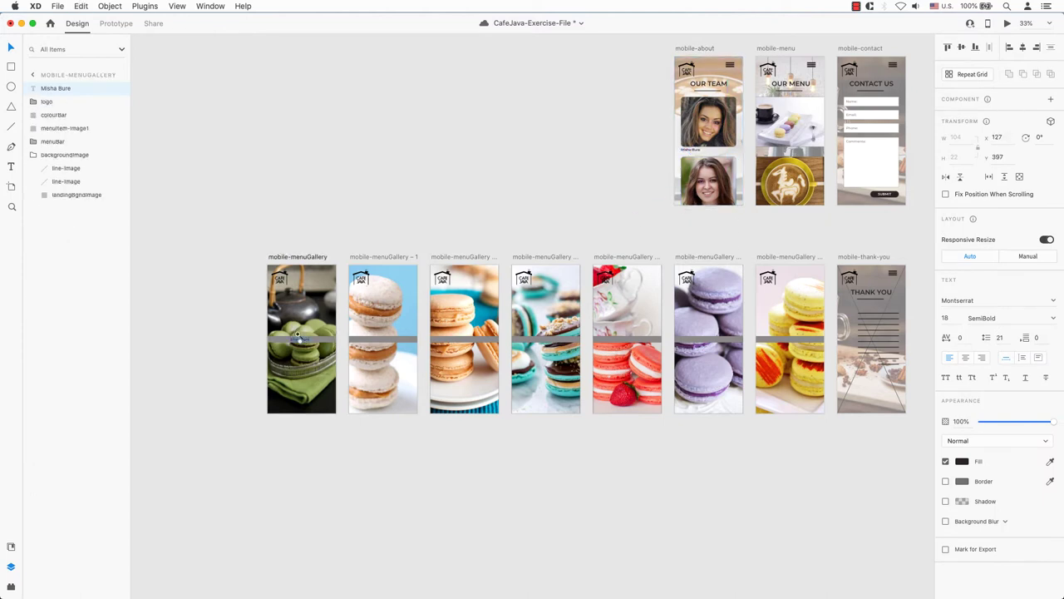
scroll(394, 355, "up", 10)
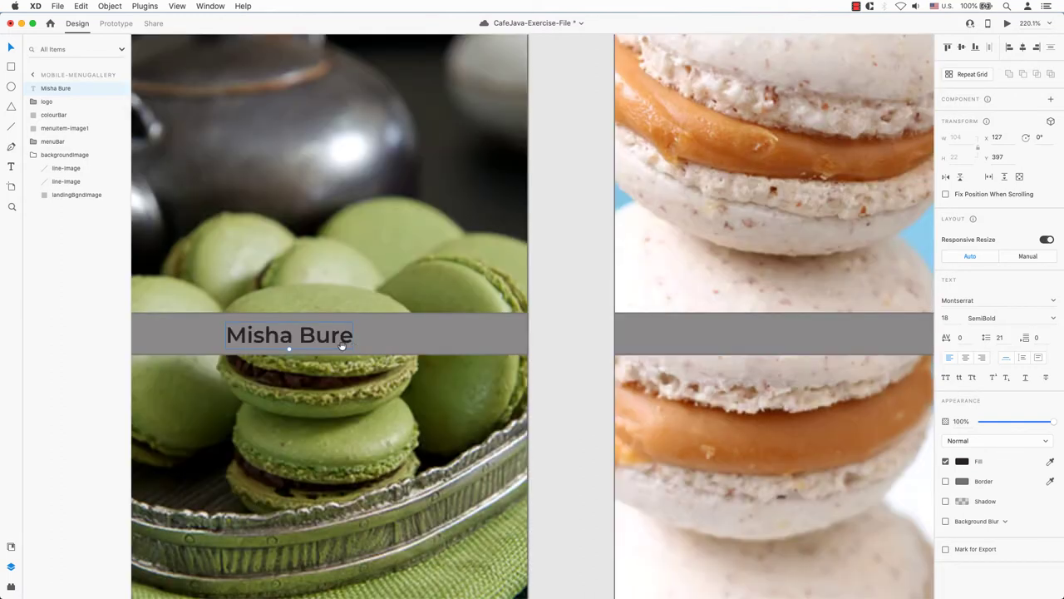
- Change the copied caption to GREEN TEA and center it horizontally in the artboard
double_click(305, 342)
type("GREEN TEA")
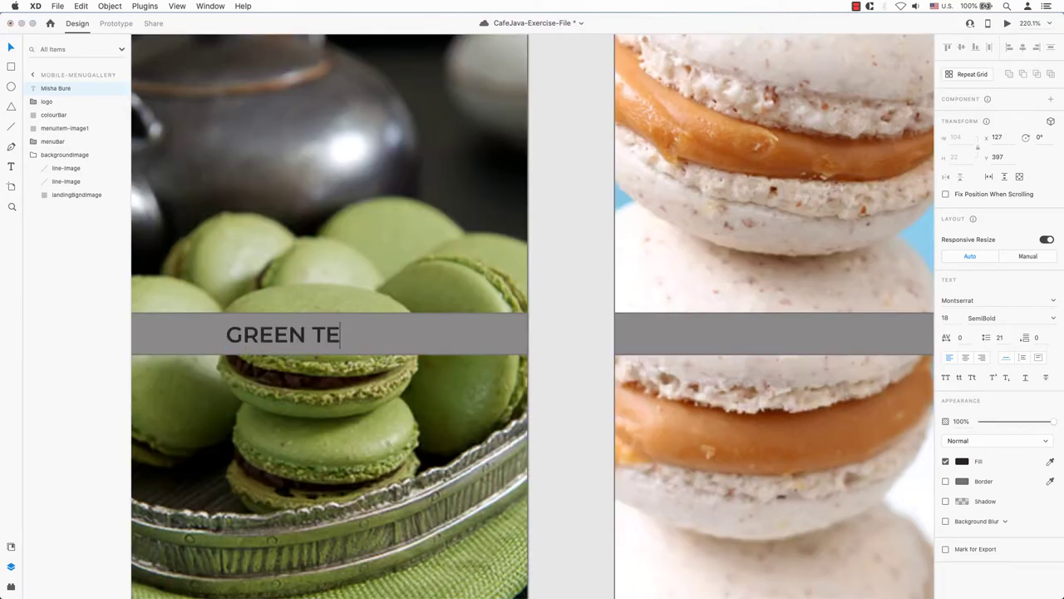
double_click(317, 333)
key("super+a")
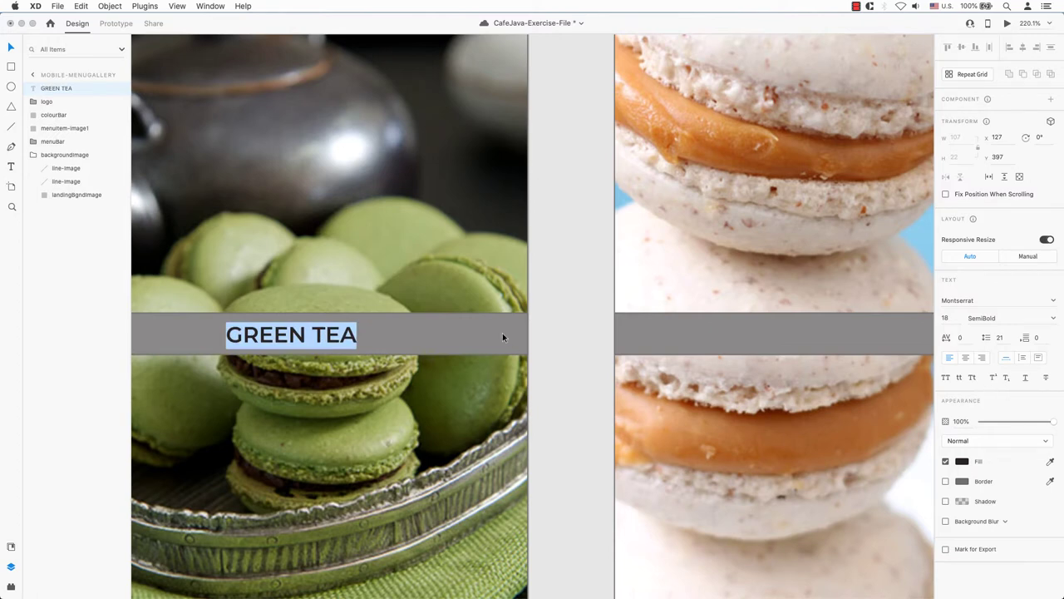
key("Escape")
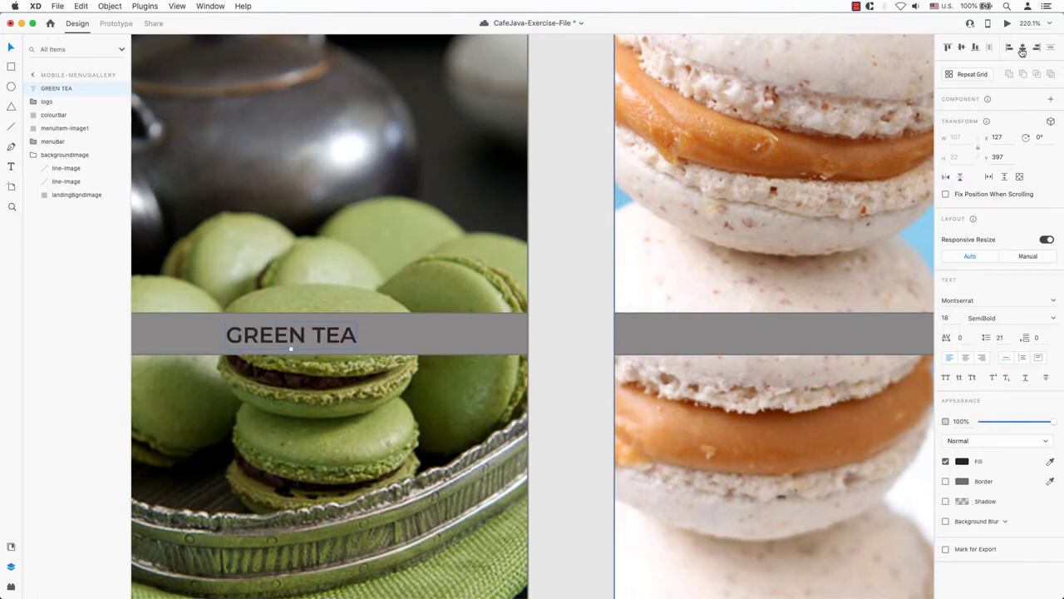
left_click(1022, 49)
left_click(475, 334)
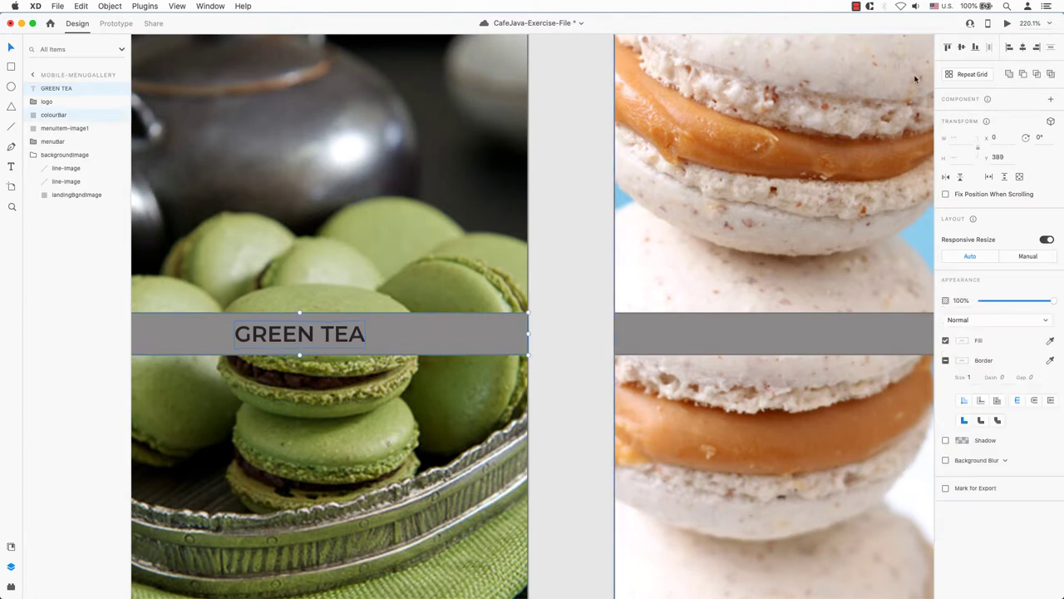
left_click(441, 321)
- Caption the second gallery artboard's bar PEANUT BUTTER and centre it horizontally
left_click_drag(596, 296, 268, 272)
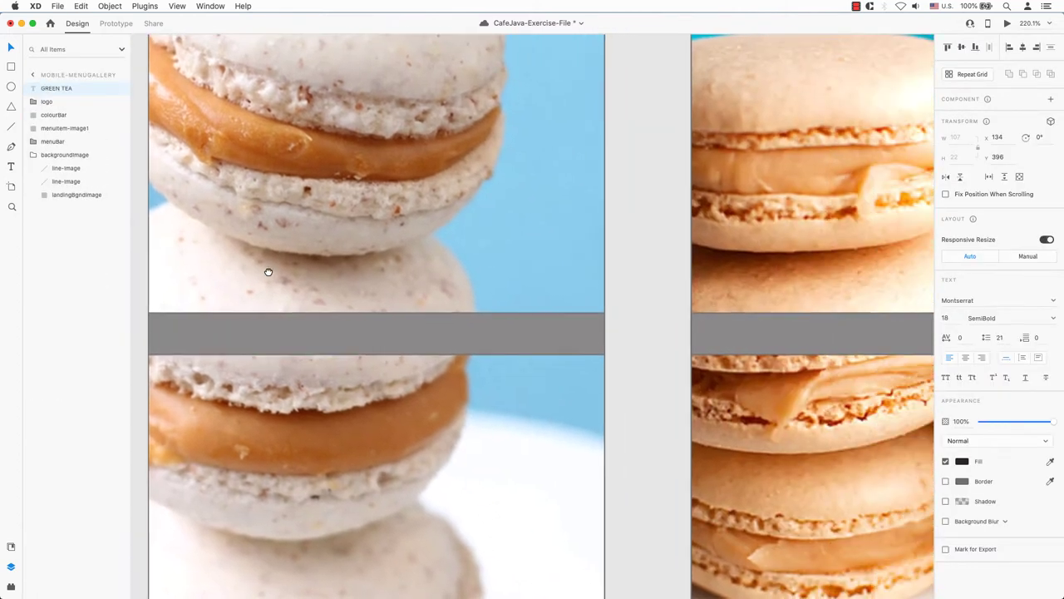
double_click(396, 334)
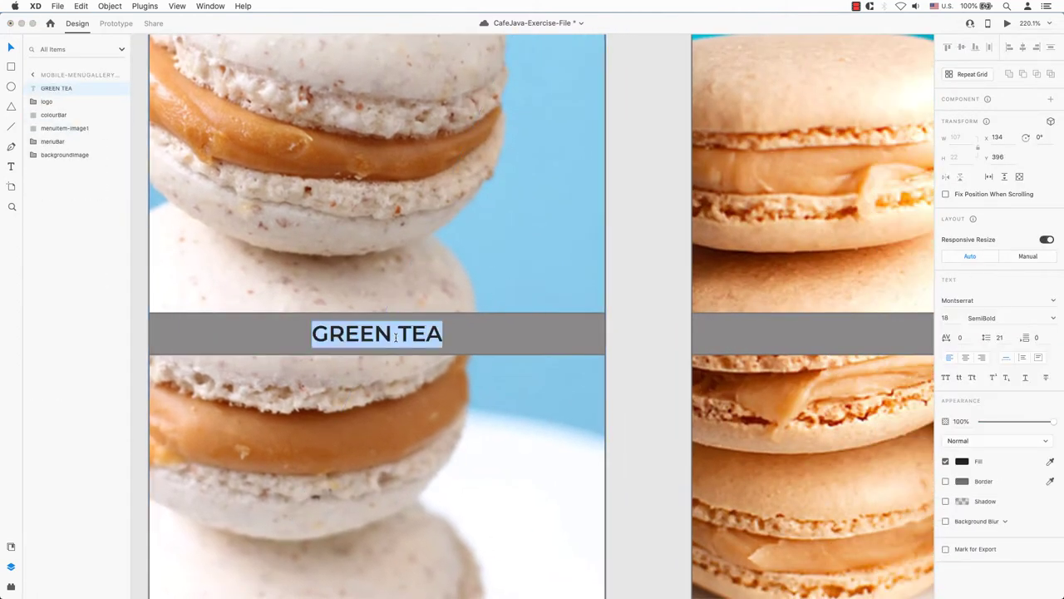
type("PEANUT B")
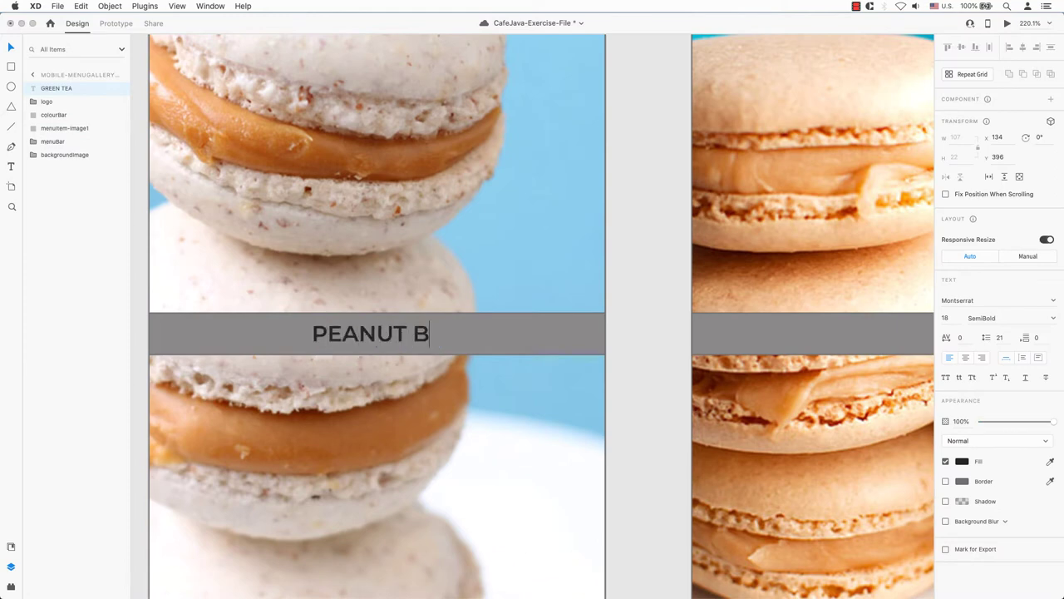
type("UTTER")
key("Escape")
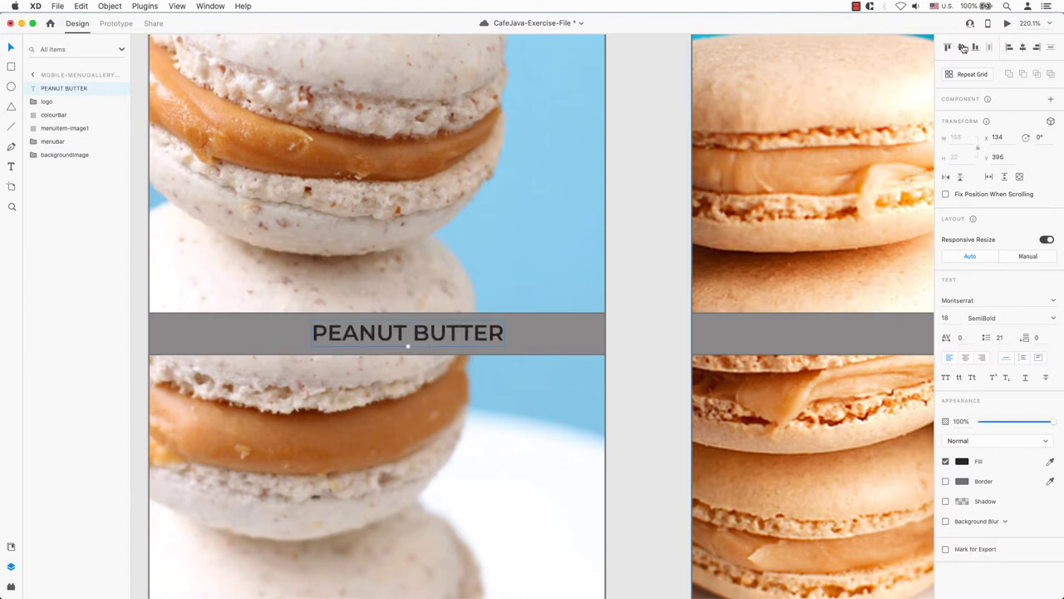
left_click(1023, 47)
- Caption the third artboard's bar CARAMEL, centred on the bar
scroll(527, 182, "right", 10)
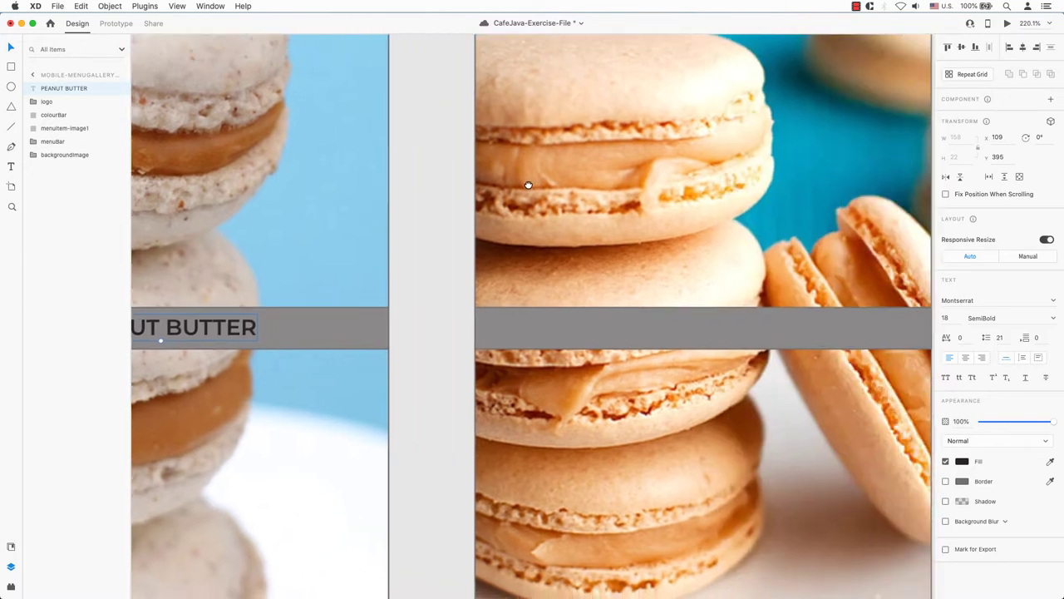
left_click(438, 294)
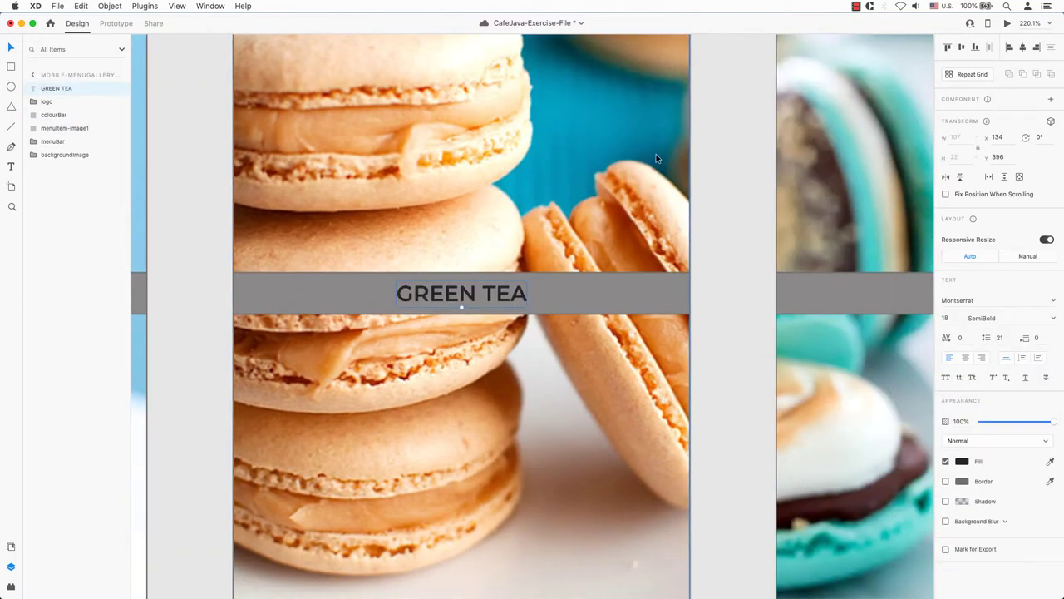
double_click(438, 295)
key("super+c")
type("CARAMEL")
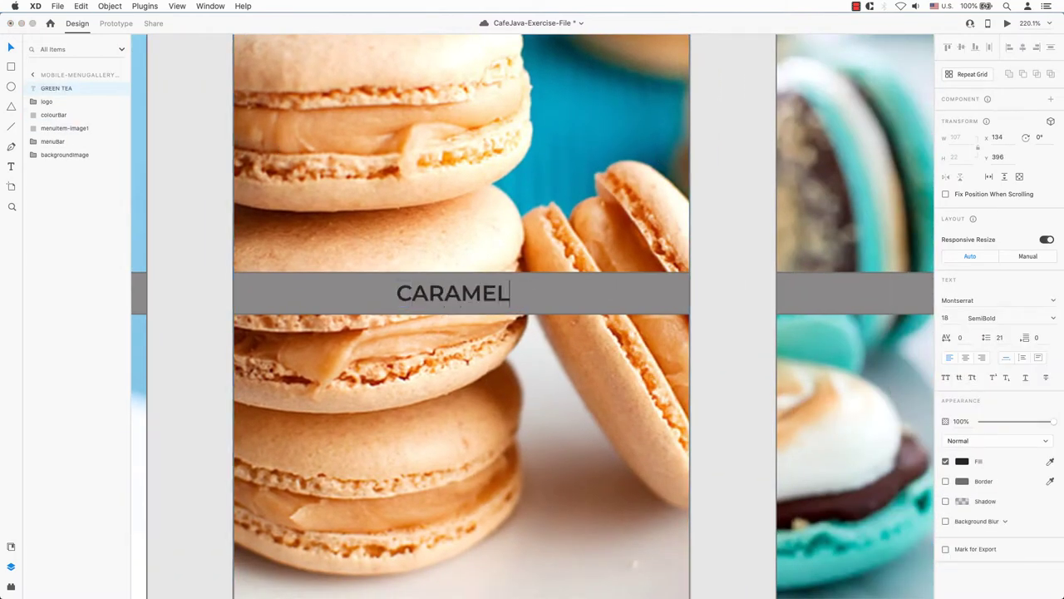
key("Escape")
left_click(1023, 47)
- Paste a caption onto the fourth artboard, change it to MUD PIE, and centre it
scroll(841, 154, "right", 10)
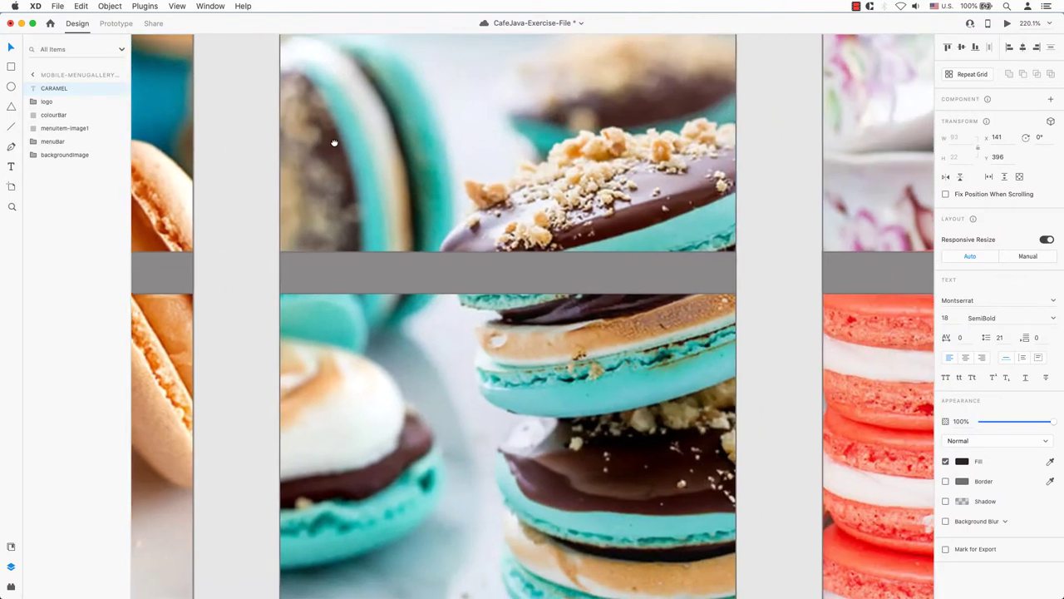
left_click(663, 157)
key("super+v")
double_click(513, 275)
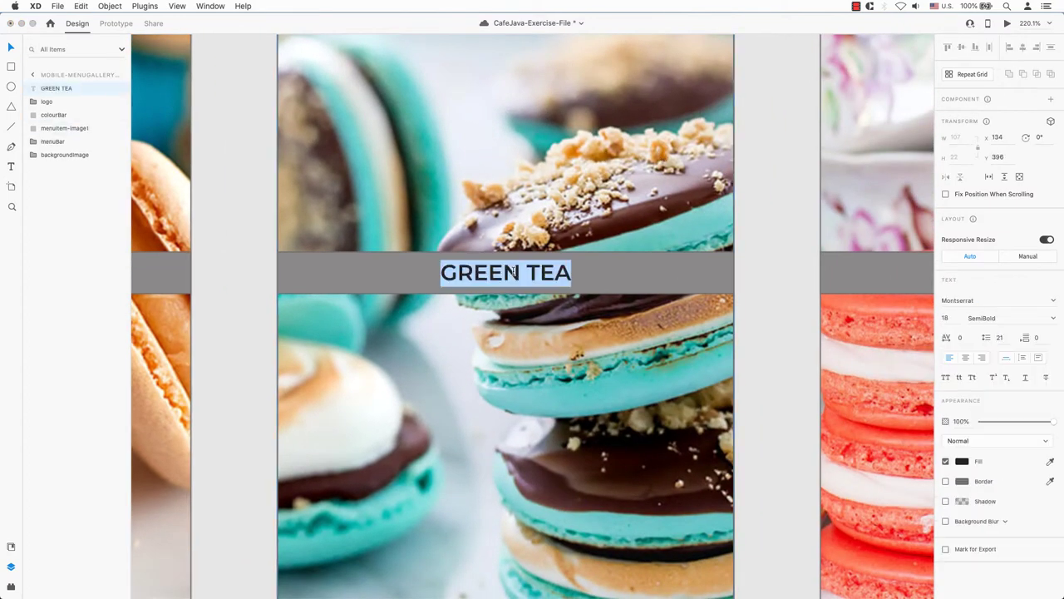
type("MUD PIE")
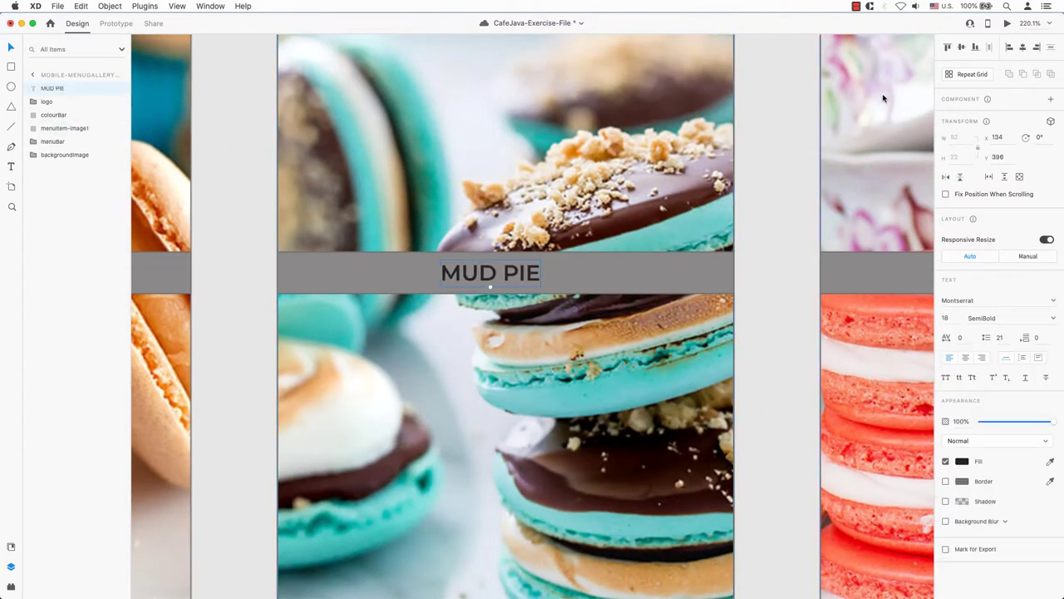
left_click(1023, 47)
- Add a centred STRAWBERRY caption to the fifth artboard's grey bar
scroll(748, 207, "right", 10)
left_click(637, 245)
key("super+v")
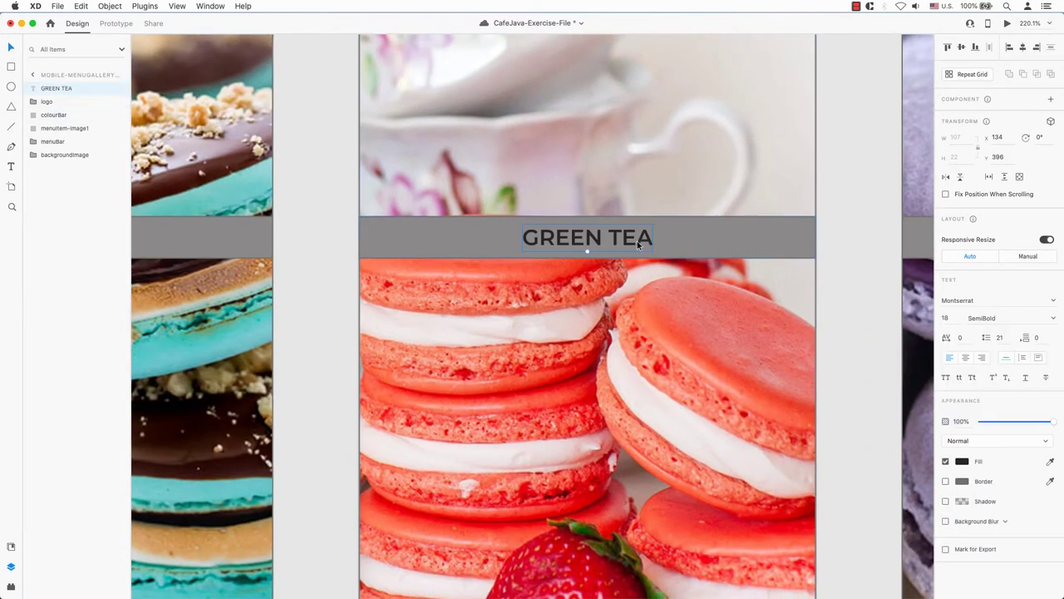
double_click(636, 241)
type("STRAWBERRY")
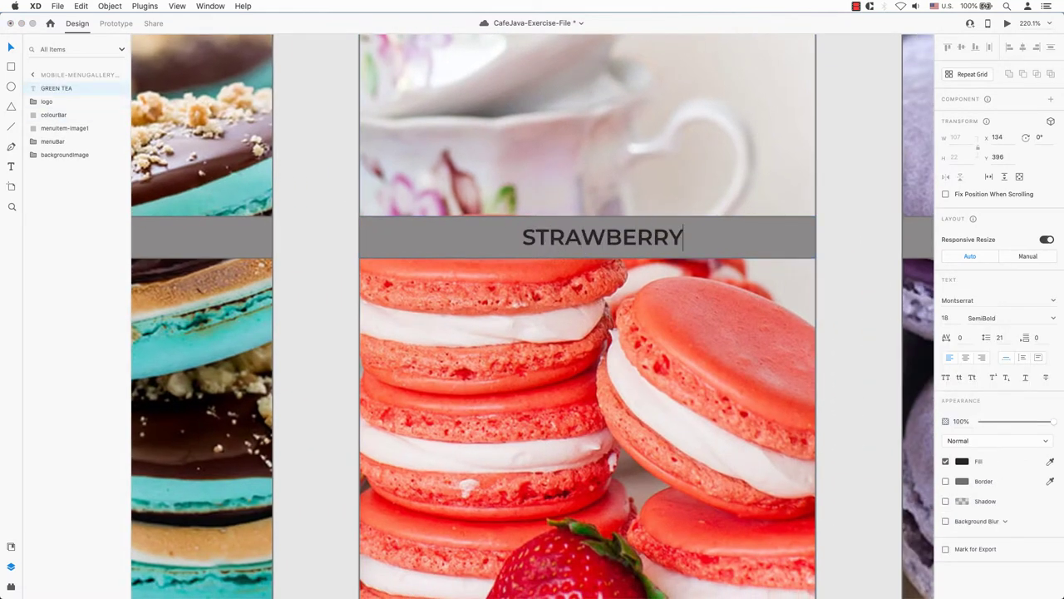
key("Escape")
left_click(1023, 46)
- Add a LAVENDER caption to the purple artboard's bar, fixing the typo, and centre it
scroll(877, 133, "right", 10)
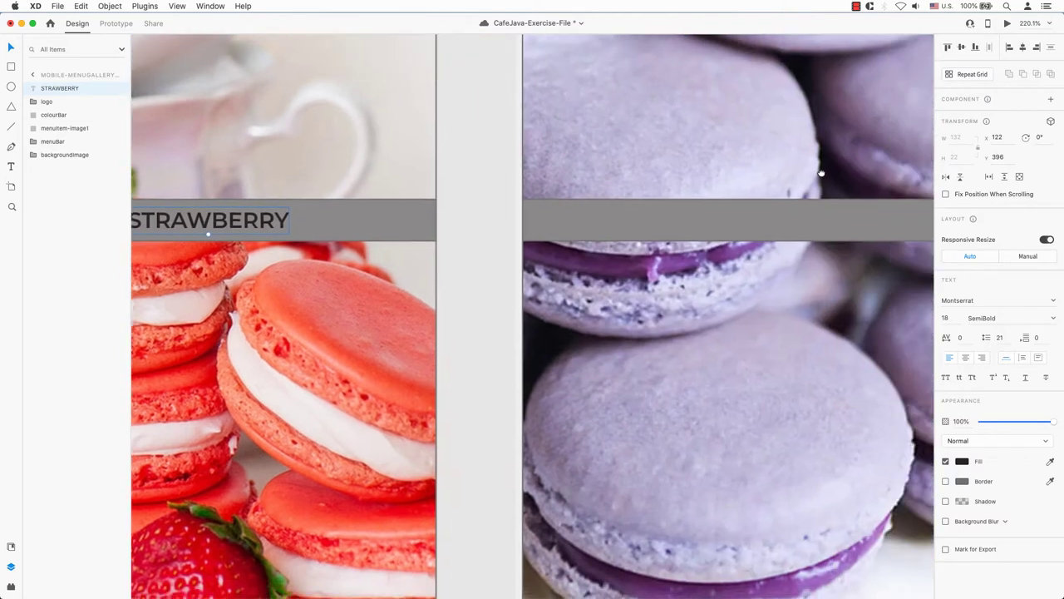
left_click(720, 219)
key("super+v")
double_click(642, 218)
type("LAVENDAR")
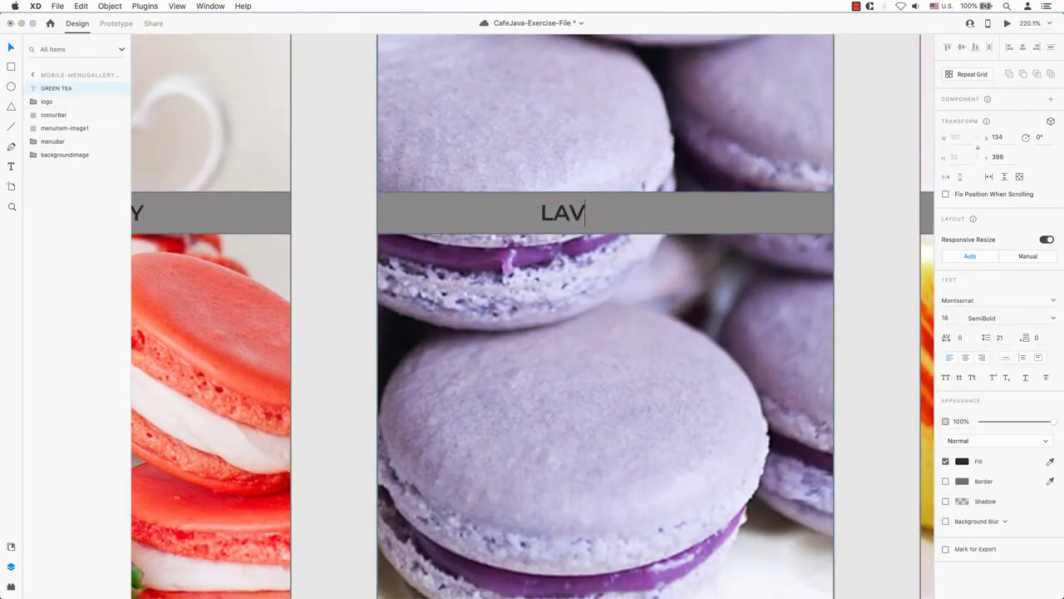
key("BackSpace")
key("BackSpace")
type("ER")
key("Escape")
left_click(1021, 48)
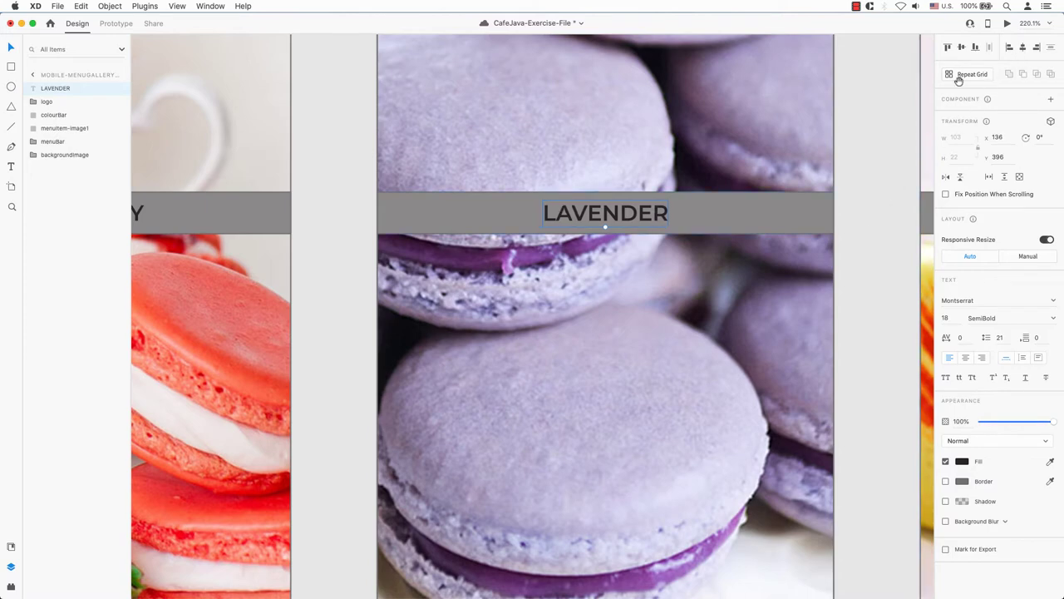
- Add a centred LYCHEE caption to the yellow artboard's bar, then zoom out
scroll(786, 213, "right", 10)
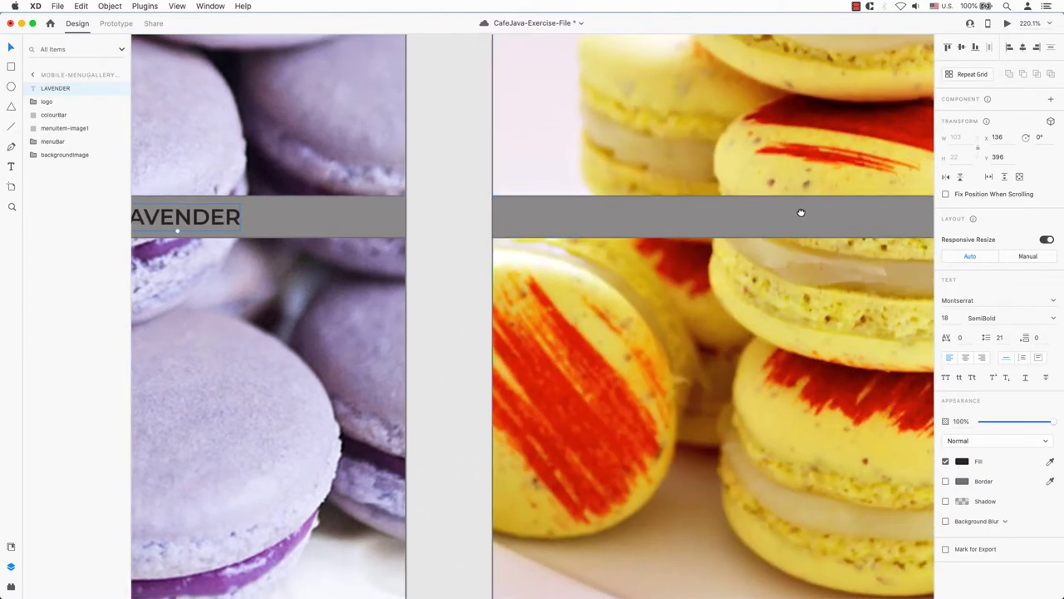
scroll(832, 210, "left", 5)
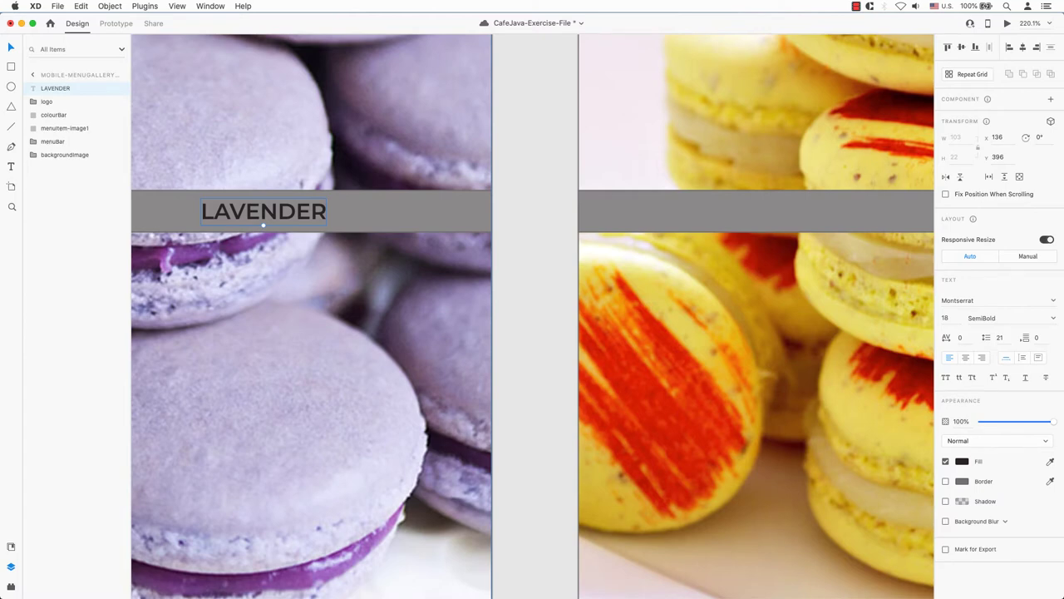
key("super+Tab")
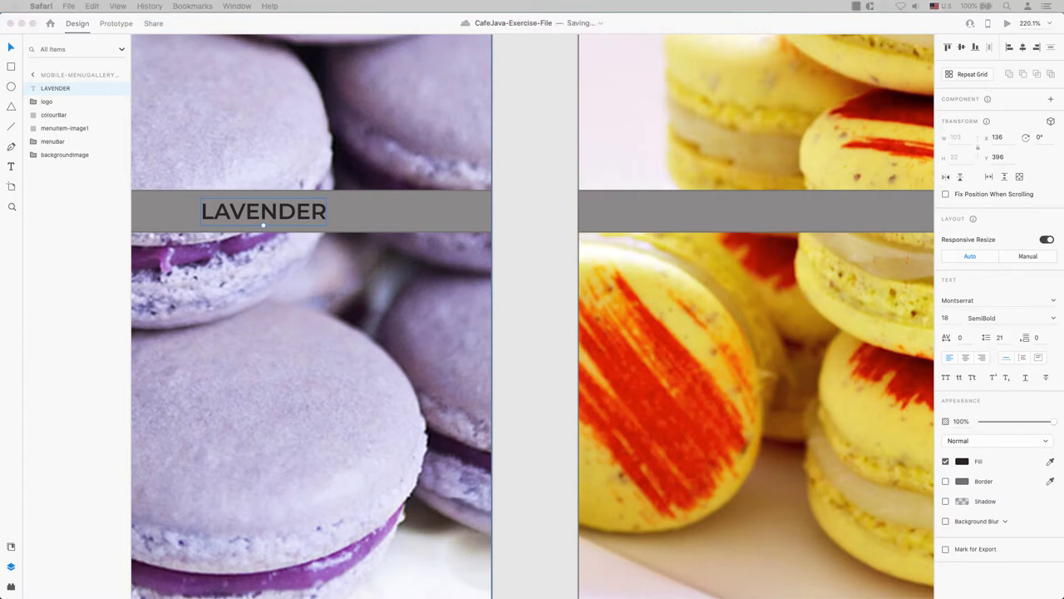
left_click(669, 203)
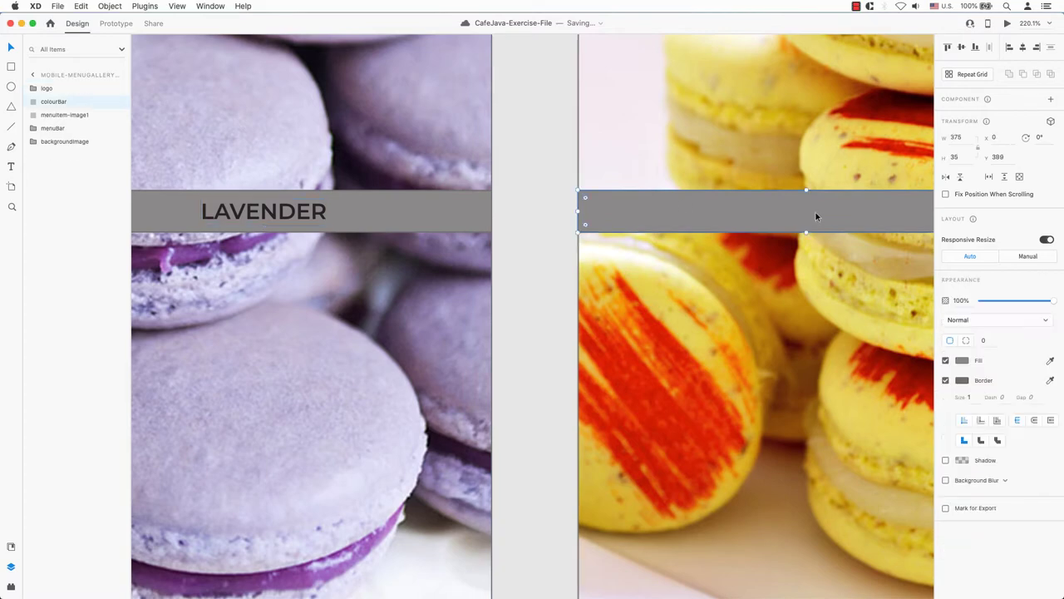
scroll(816, 212, "right", 10)
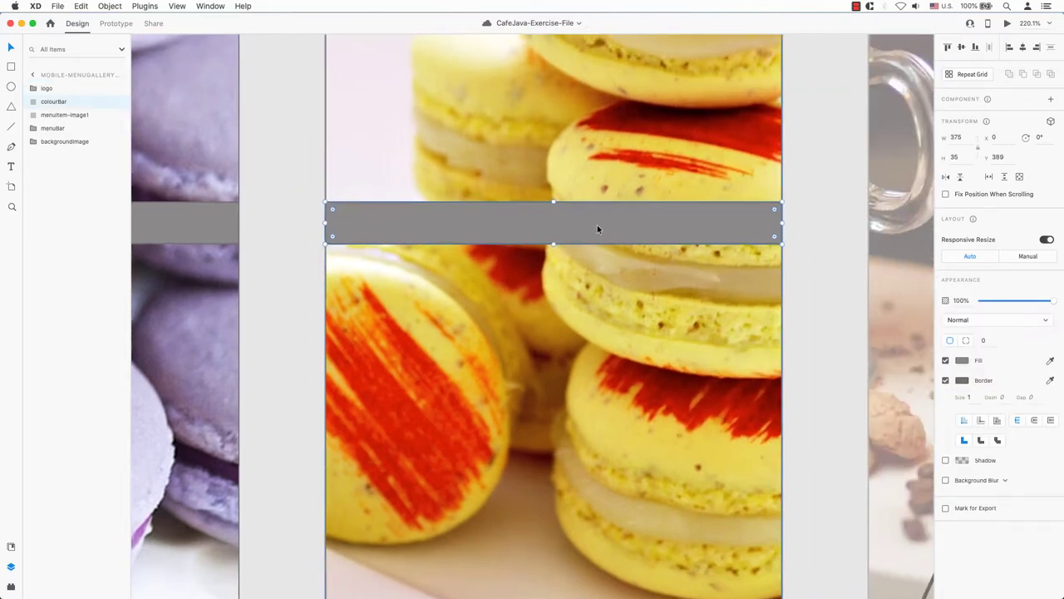
key("super+v")
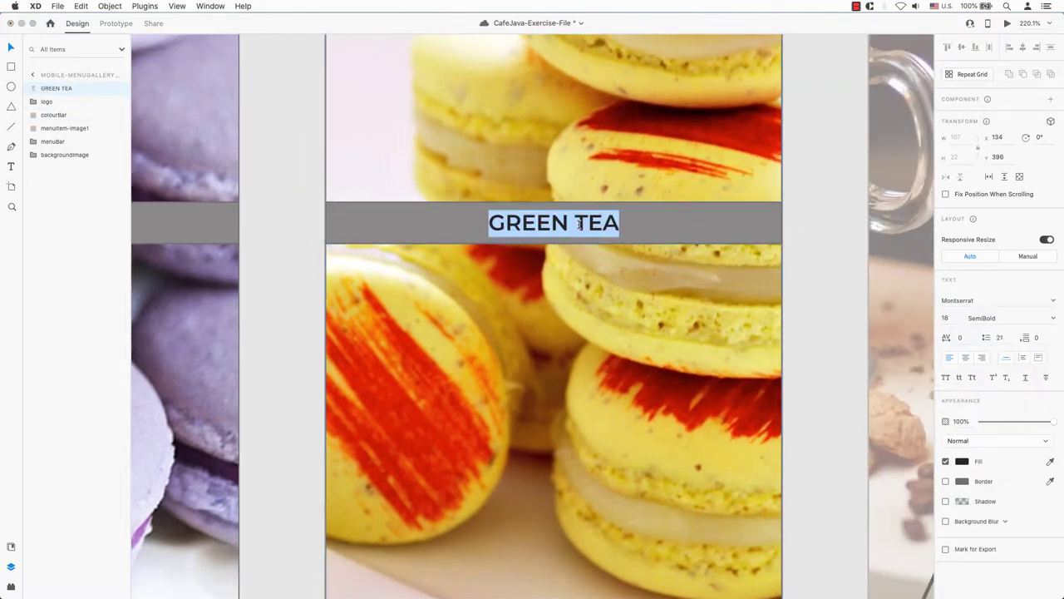
type("PE")
key("BackSpace")
key("BackSpace")
type("LYCHEE")
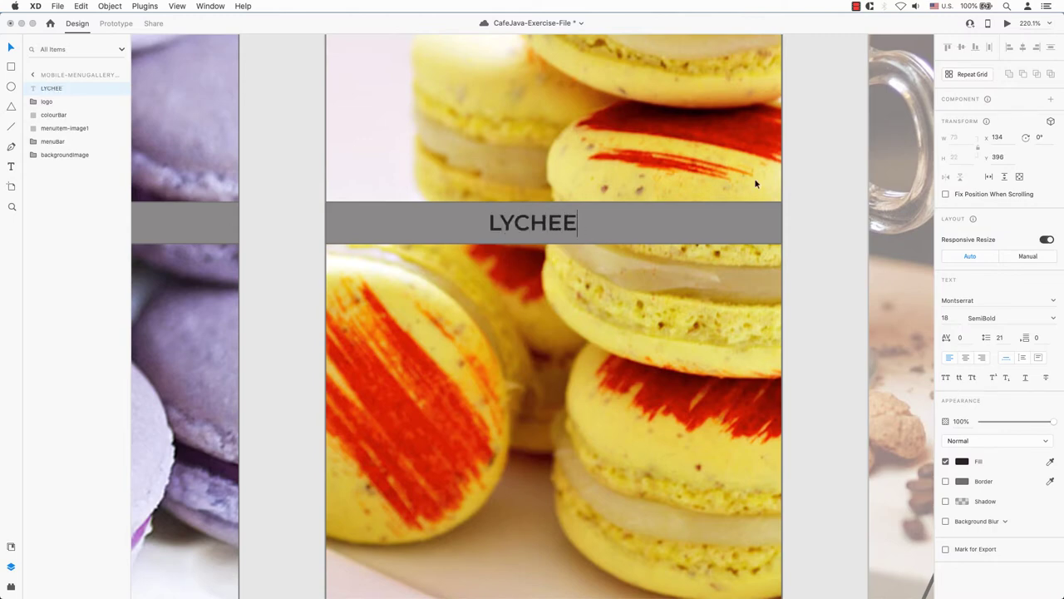
key("Escape")
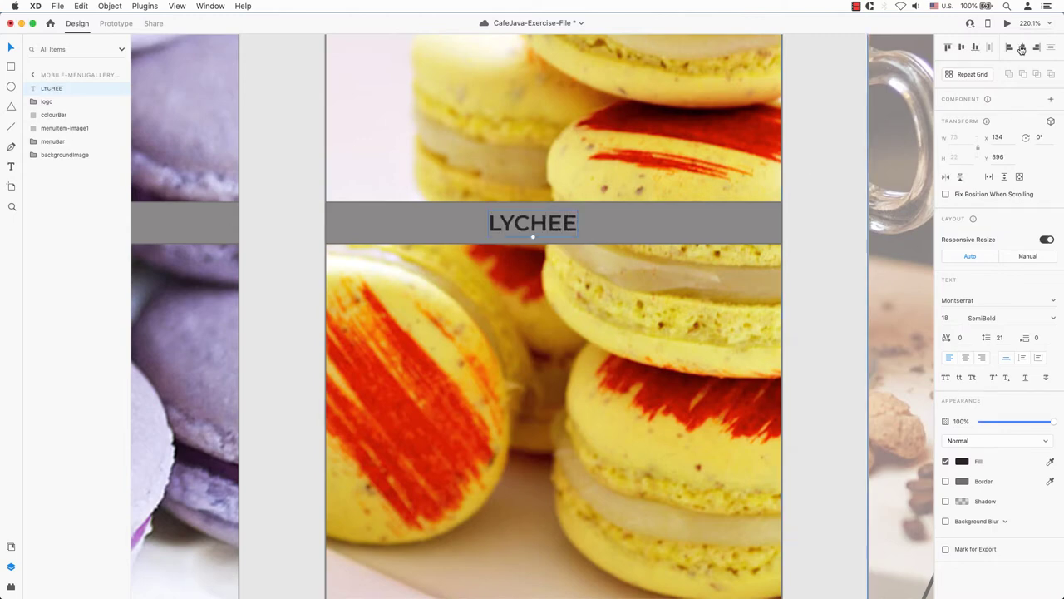
key("shift+c")
left_click(824, 173)
key("super+minus")
key("super+minus")
key("super+minus")
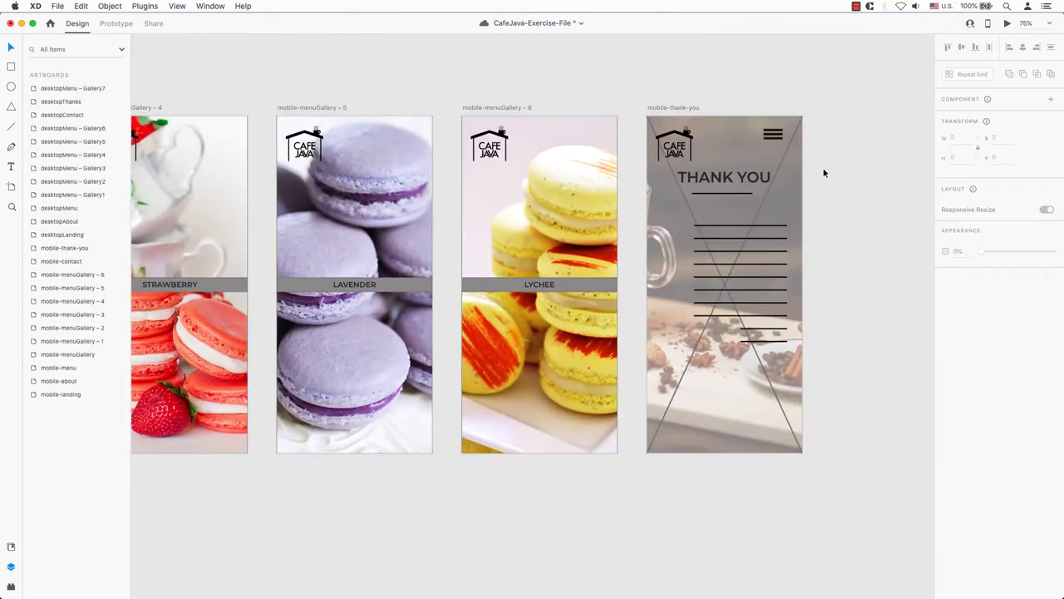
- Select the grey bars on all six gallery artboards together
key("super+minus")
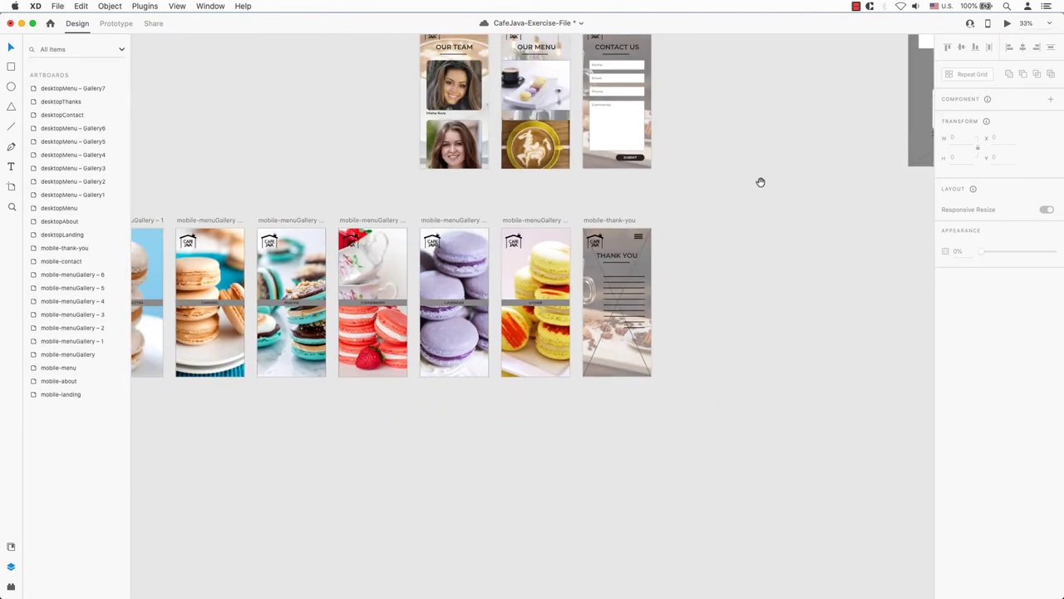
left_click_drag(760, 180, 896, 205)
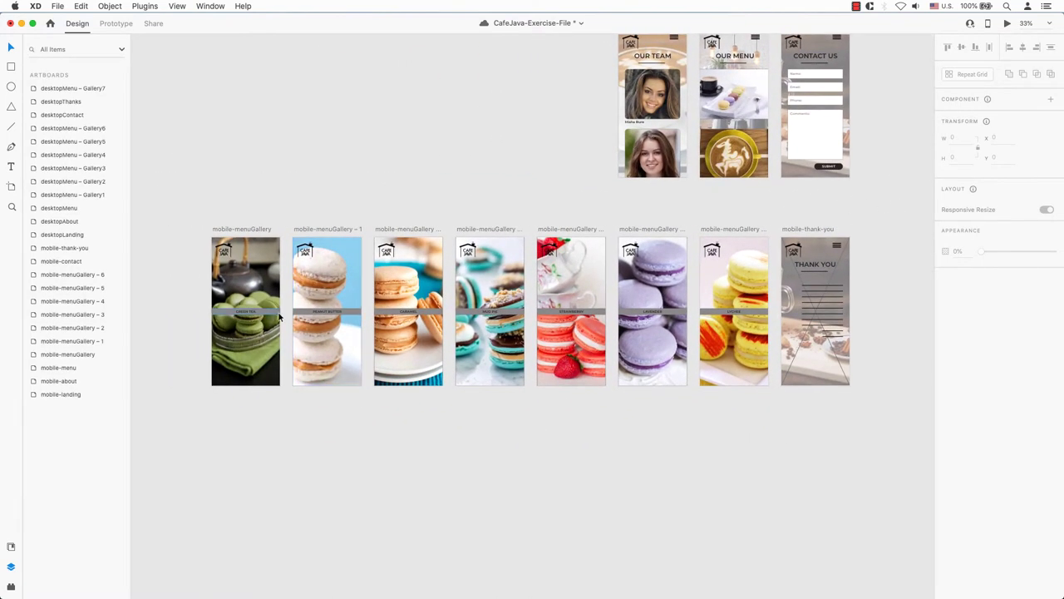
left_click(329, 311)
left_click(429, 313, "shift")
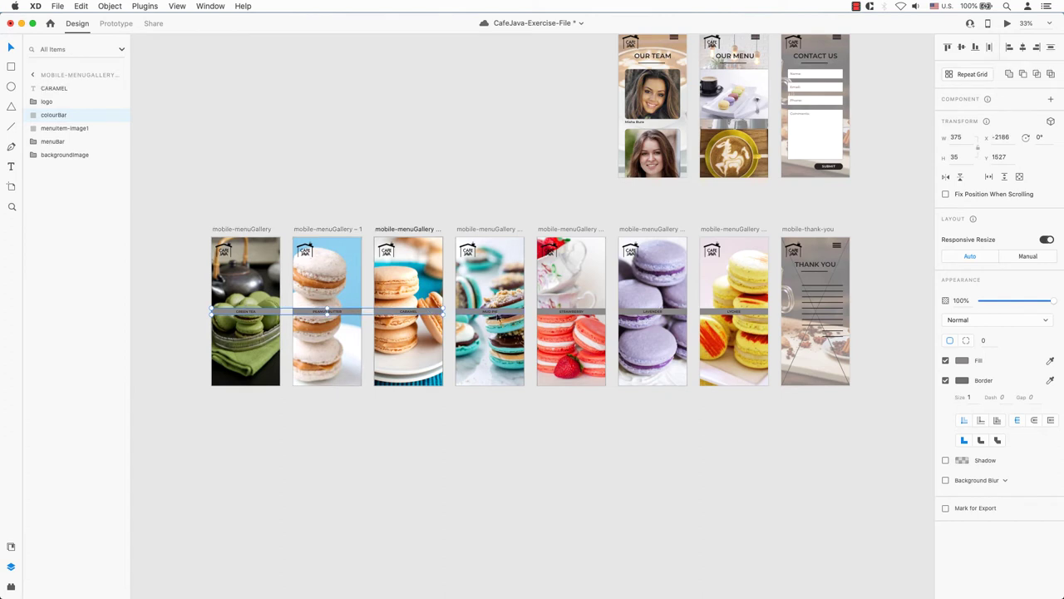
left_click(501, 313, "shift")
left_click(582, 312, "shift")
left_click(661, 312, "shift")
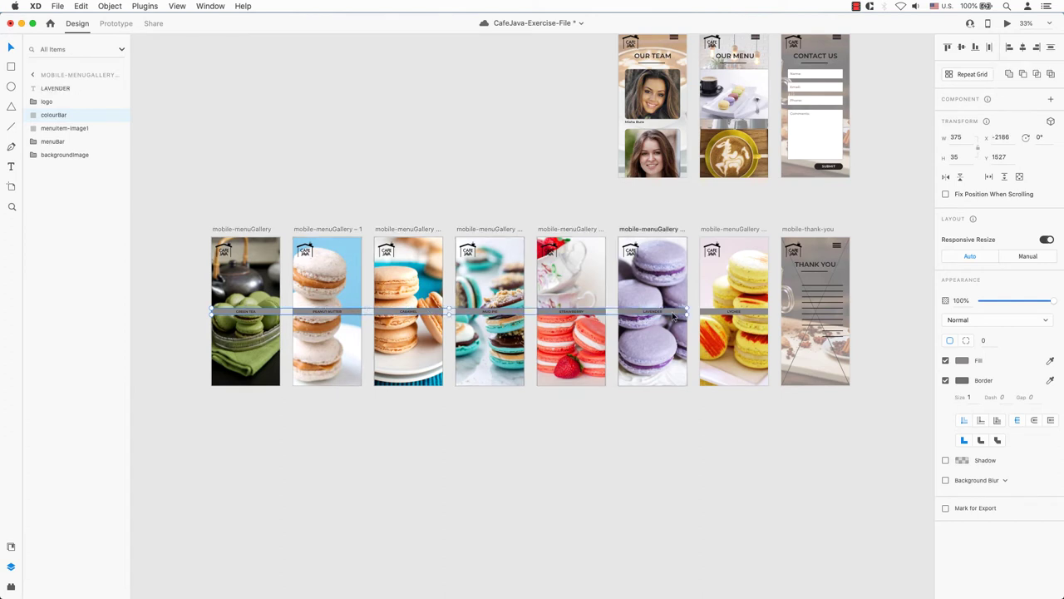
left_click(740, 313, "shift")
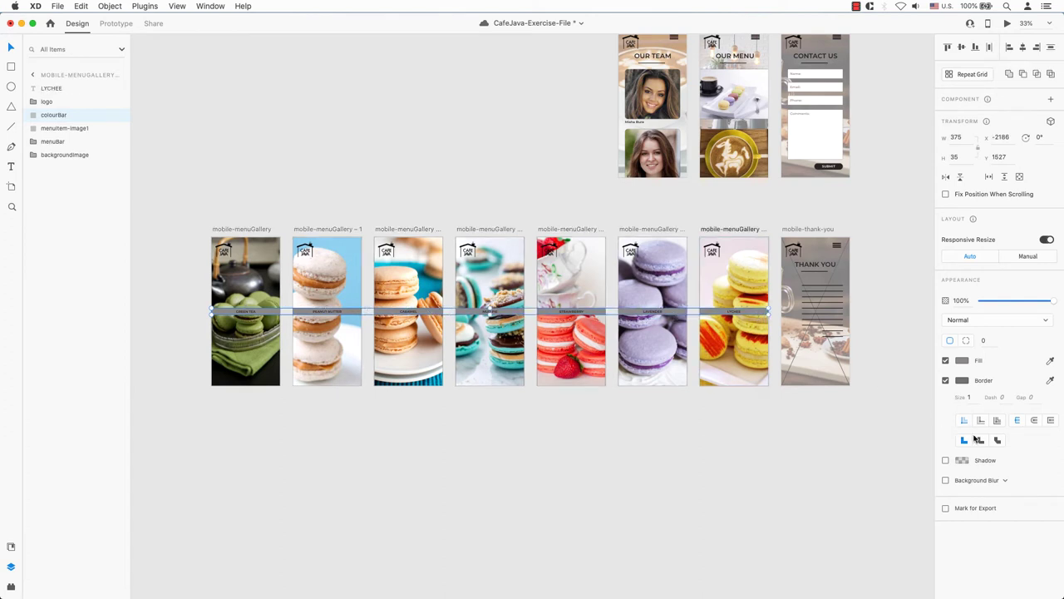
- Try Exclusion at 63% and Color Burn, then settle on Lighten blend at 100% opacity
left_click(1001, 319)
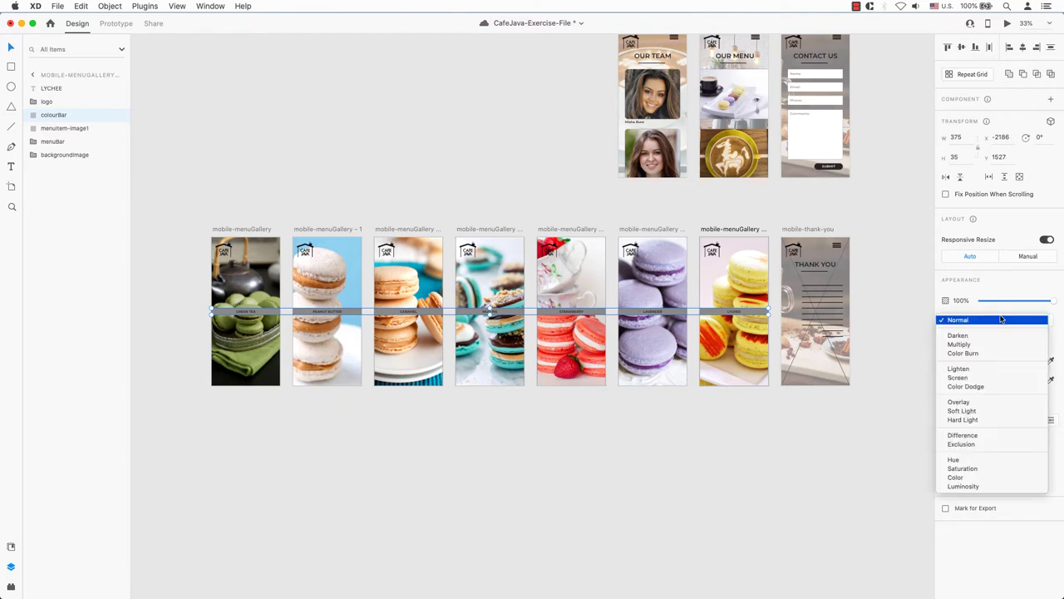
left_click(984, 443)
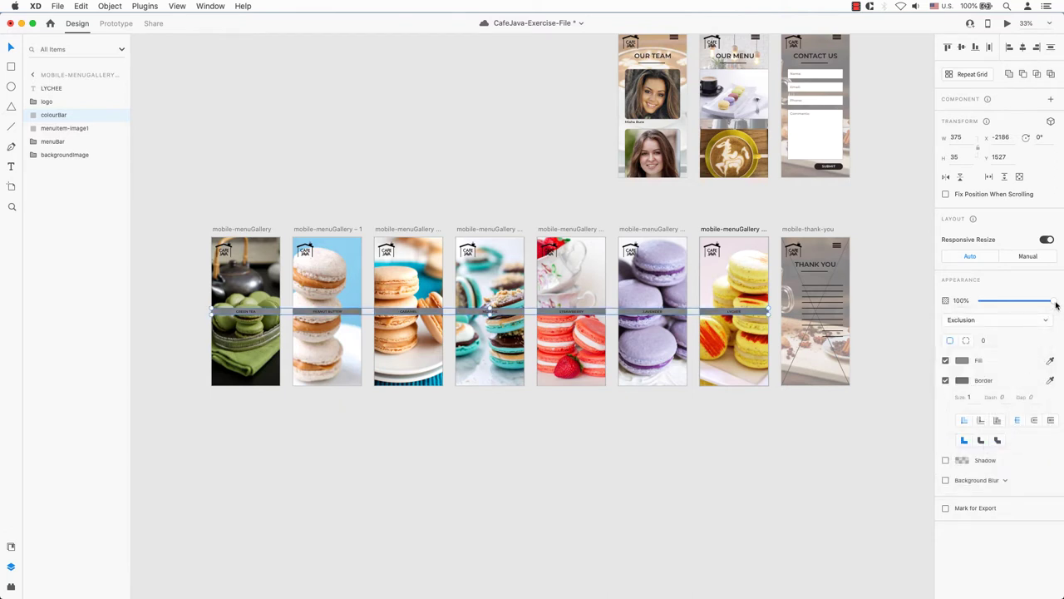
left_click_drag(1053, 301, 1029, 306)
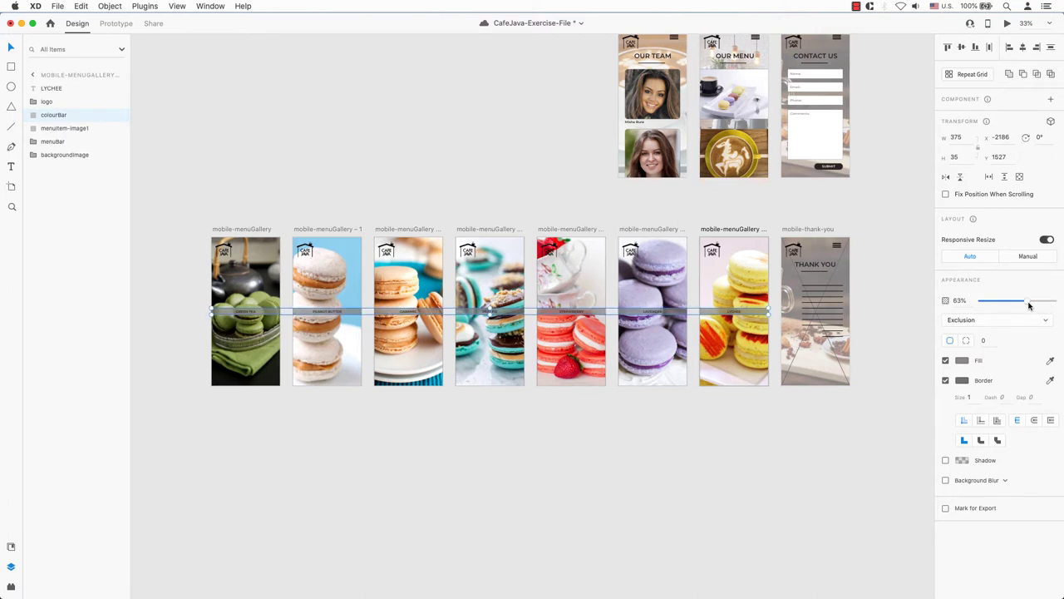
left_click(1016, 320)
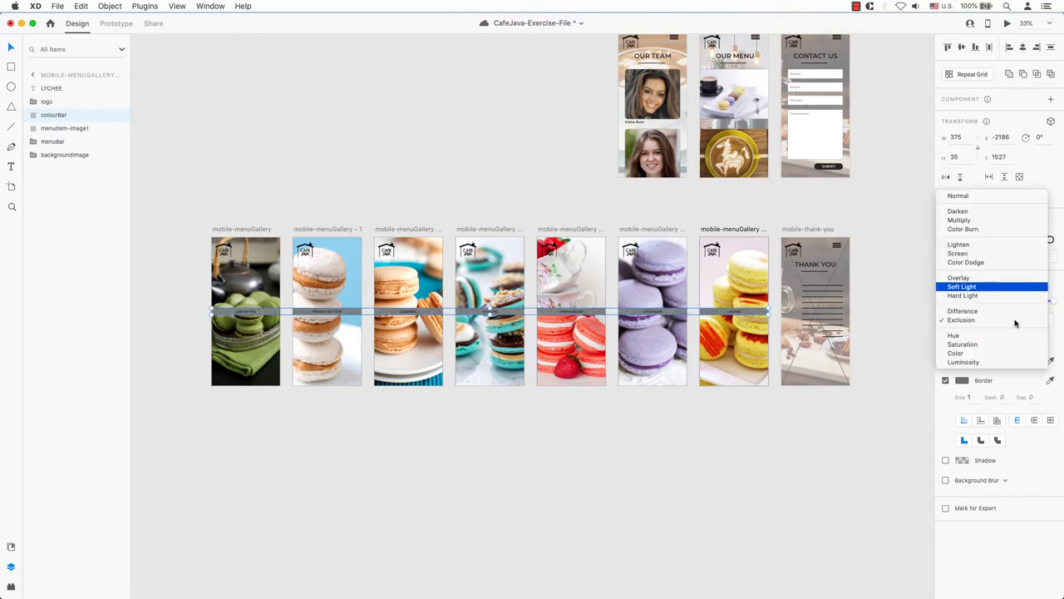
key("Up")
key("Down")
key("Return")
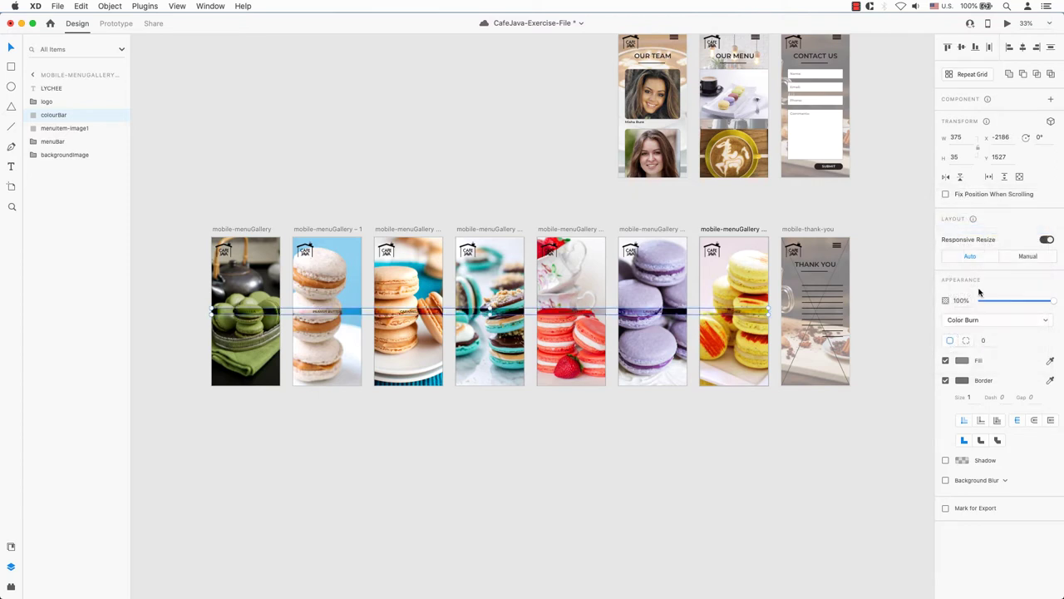
left_click(1033, 321)
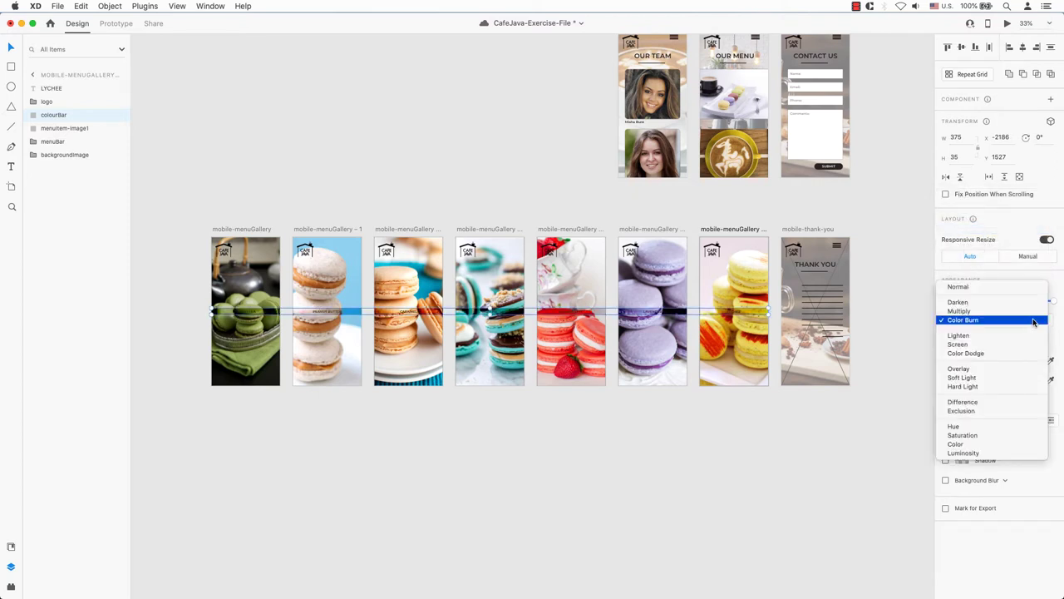
left_click(1027, 335)
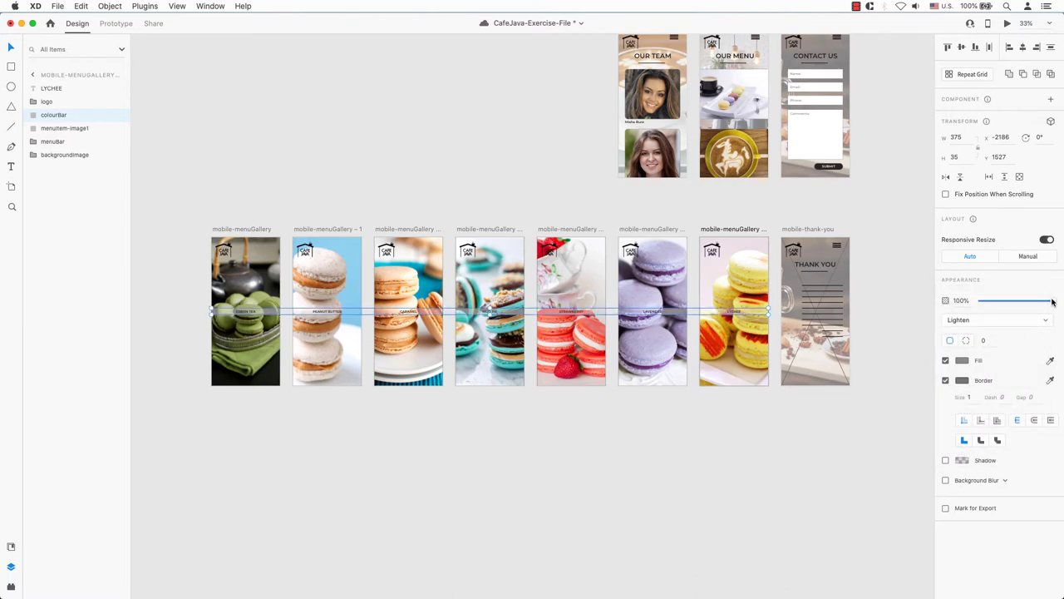
mouse_move(1053, 303)
left_mouse_down()
mouse_move(1026, 302)
mouse_move(1051, 302)
left_mouse_up()
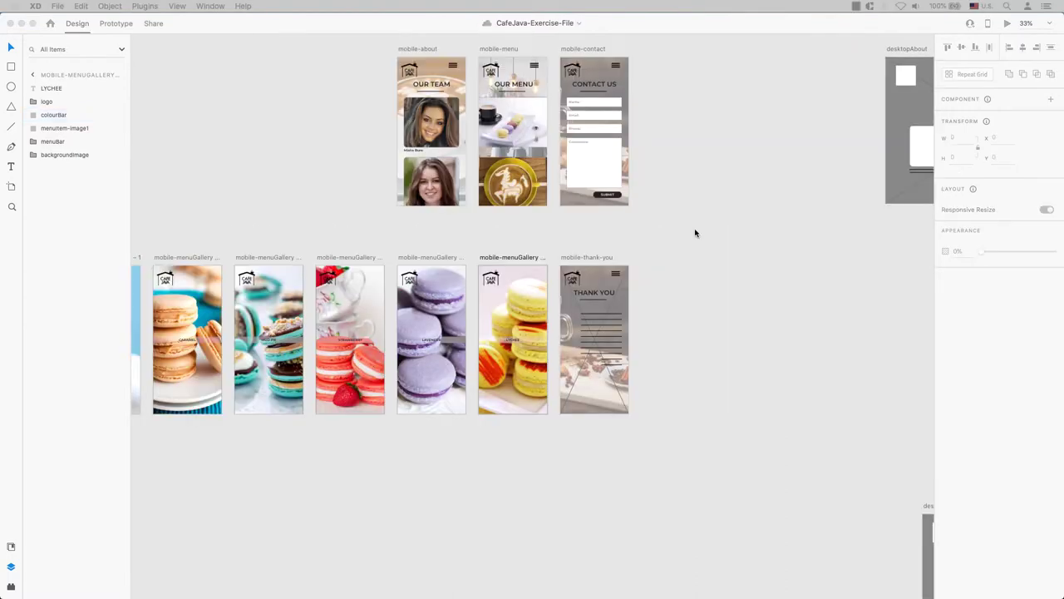
- Draw a text area holding the thank-you message, then move and widen it onto mobile-thank-you
scroll(695, 398, "up", 5)
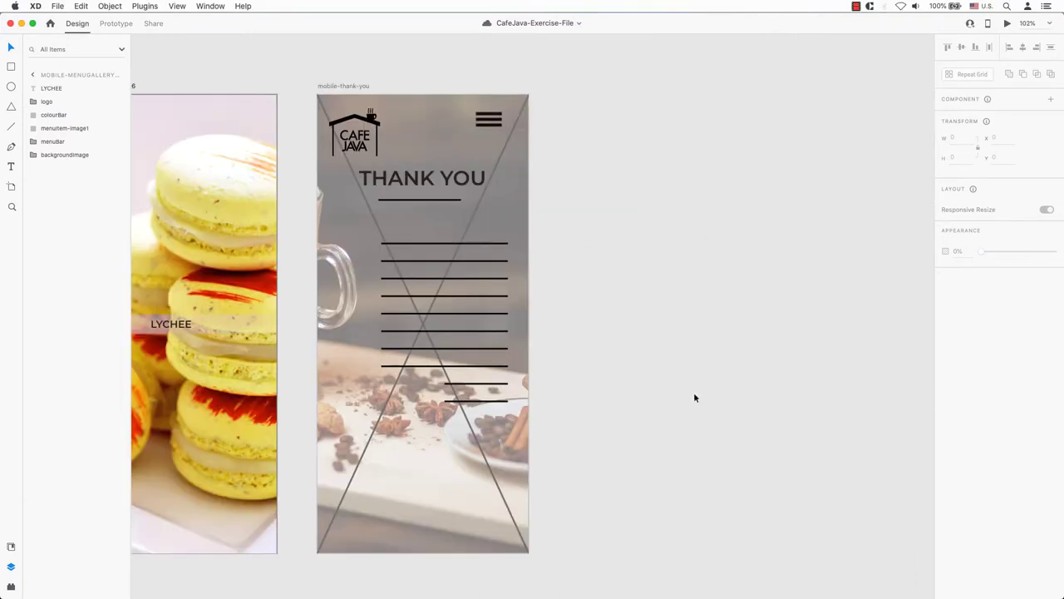
scroll(604, 292, "down", 2)
left_click(12, 165)
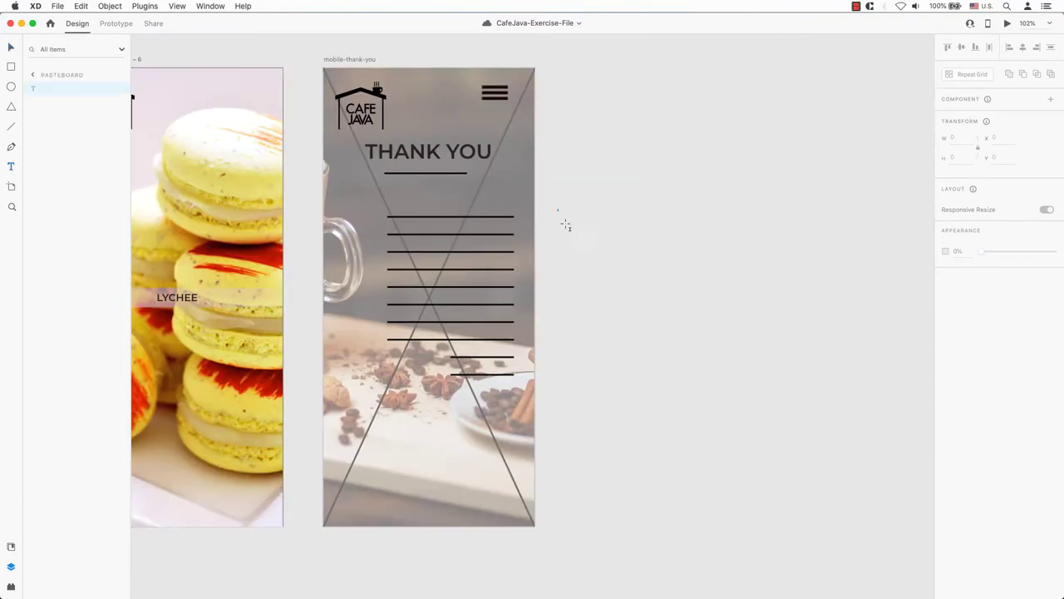
left_click_drag(558, 209, 679, 452)
key("super+a")
key("super+c")
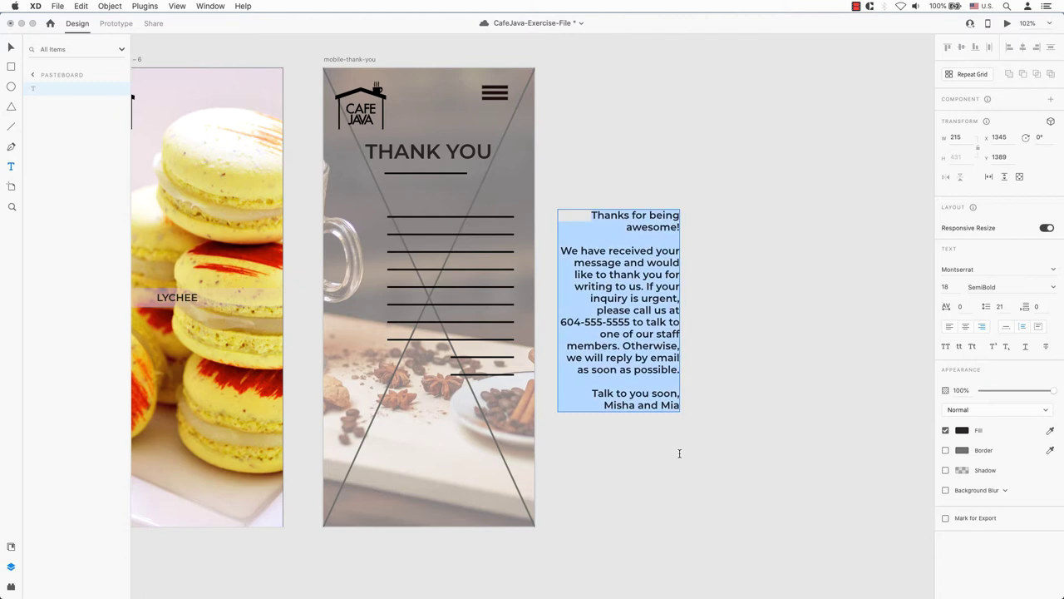
key("Escape")
left_click_drag(632, 375, 465, 363)
left_click_drag(388, 299, 366, 298)
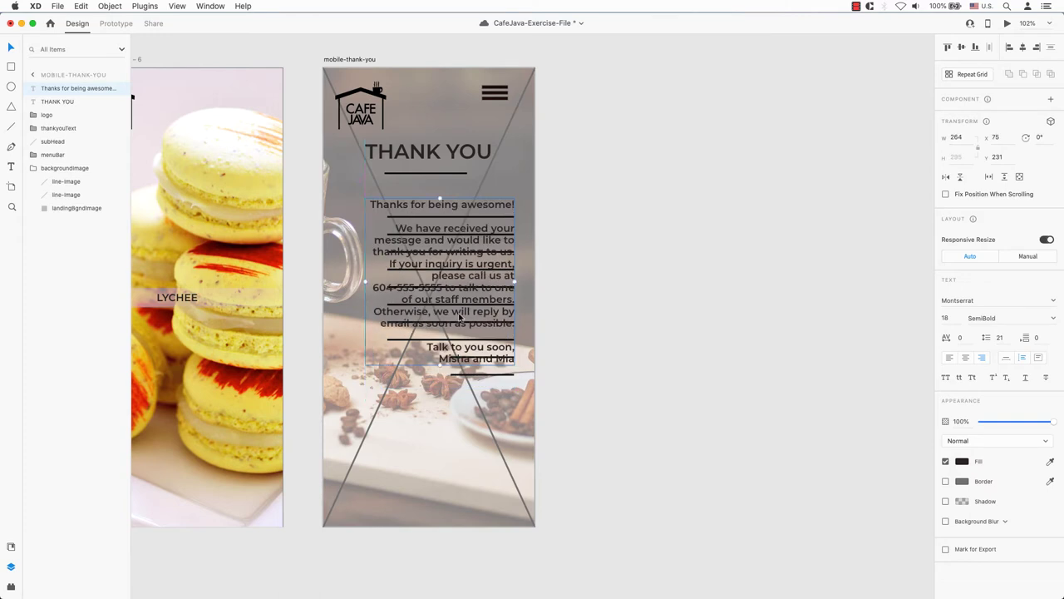
- Nudge the message slightly lower, then delete it from the artboard
key("super+z")
key("super+shift+z")
left_click_drag(490, 209, 490, 228)
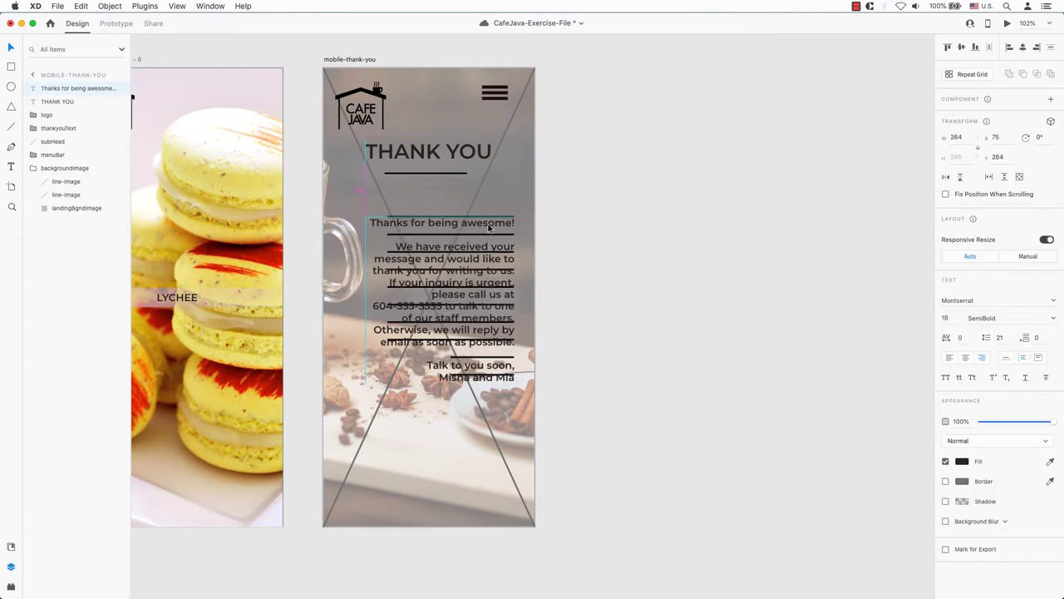
key("Delete")
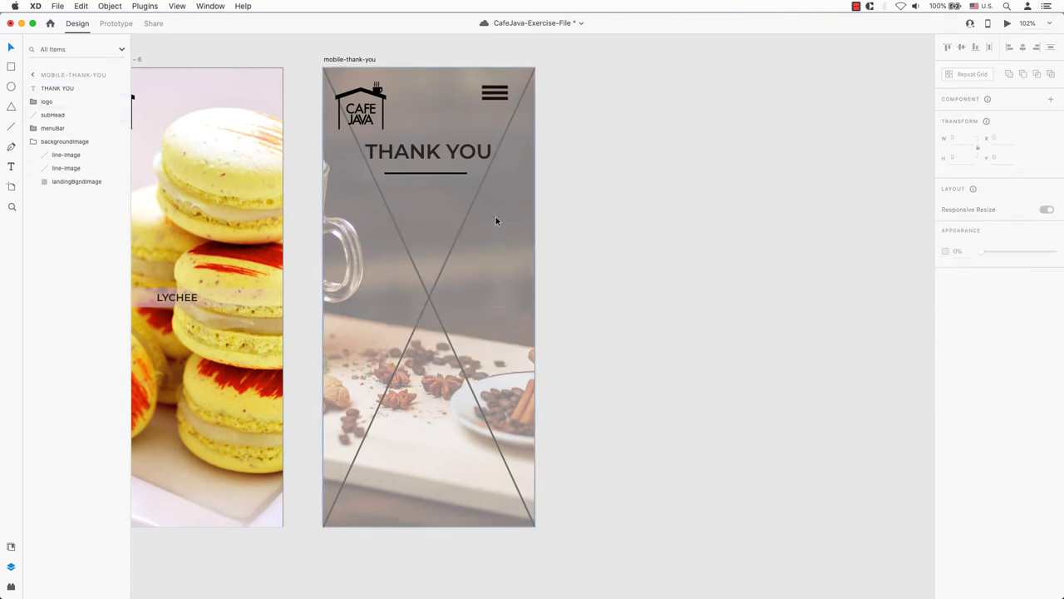
- Delete the crossing placeholder lines from the background and paste the thank-you message back
left_click(496, 220)
left_click(70, 169)
right_click(69, 169)
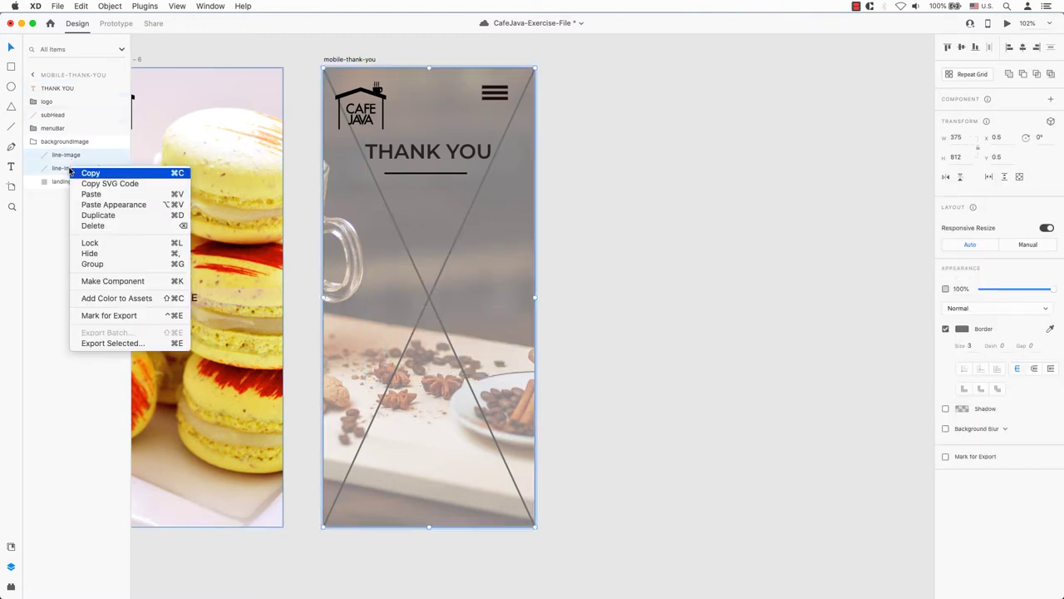
left_click(108, 226)
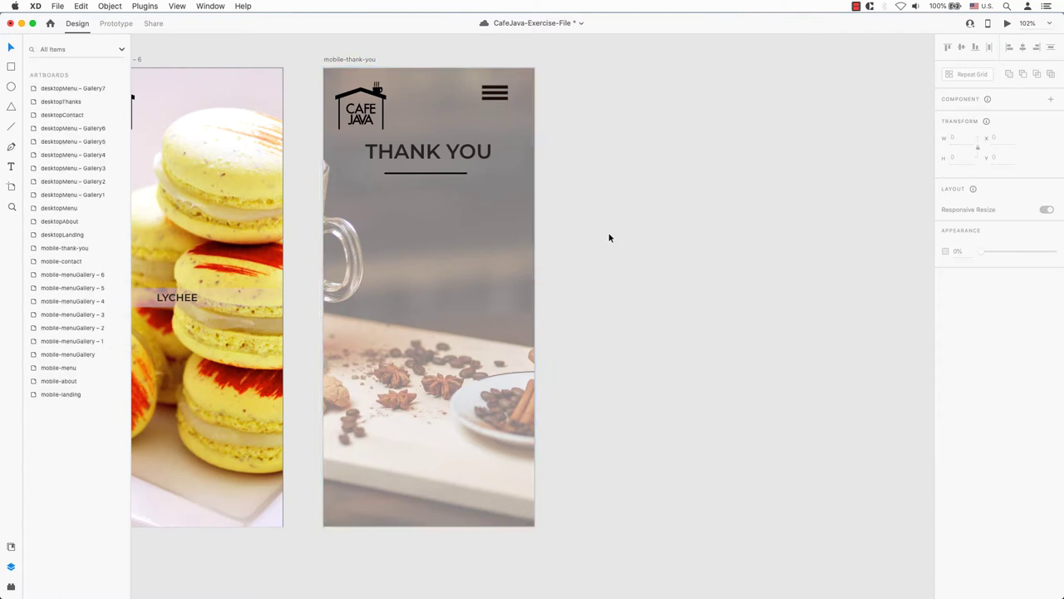
key("super+v")
- Make the message text fill white, sampled from the macaron photo
left_click(524, 221)
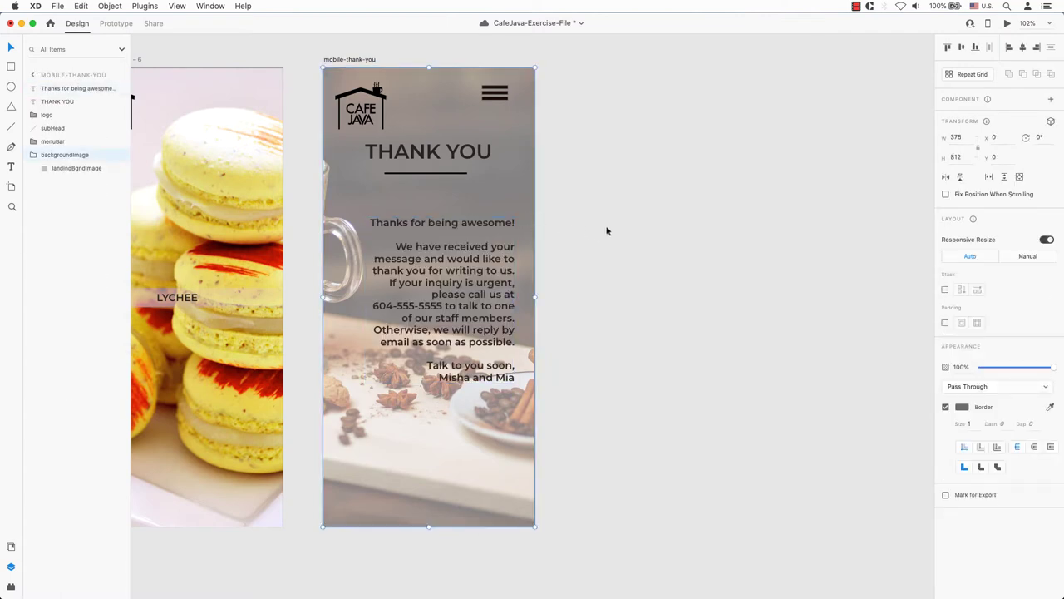
left_click(487, 260)
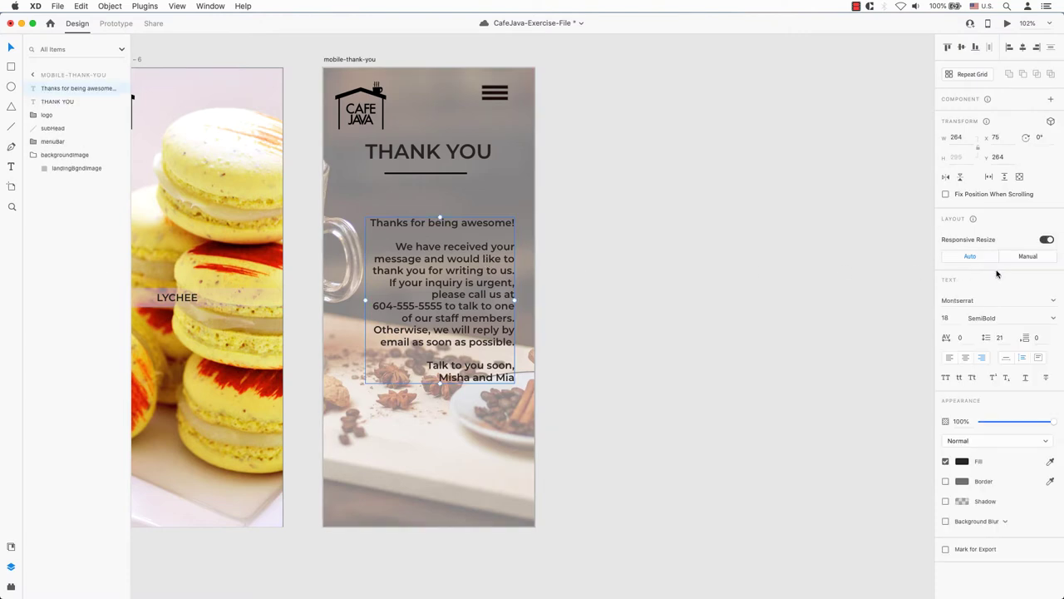
left_click(962, 461)
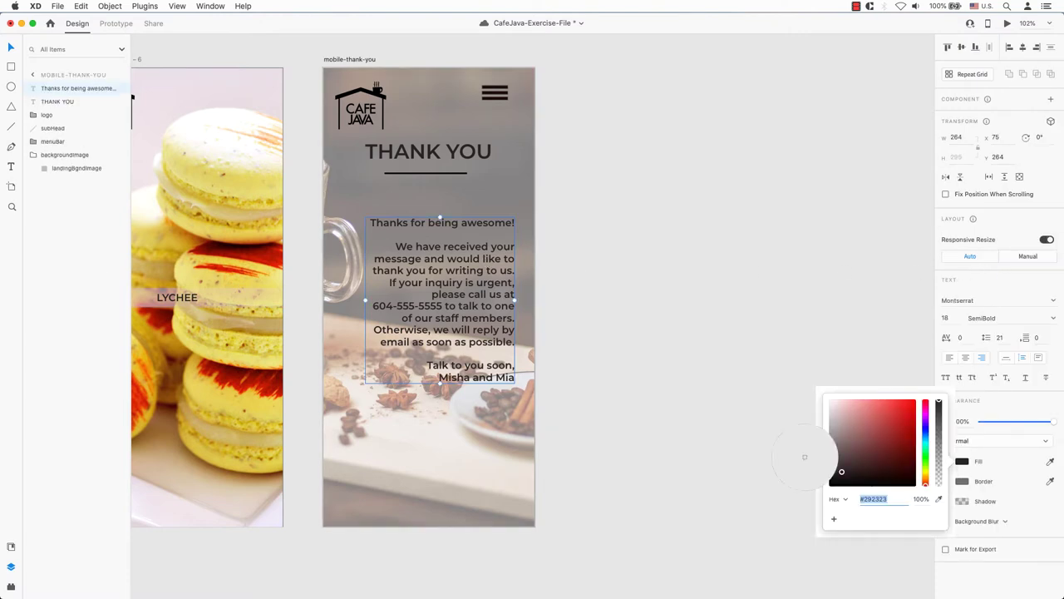
left_click(203, 139)
left_click(717, 344)
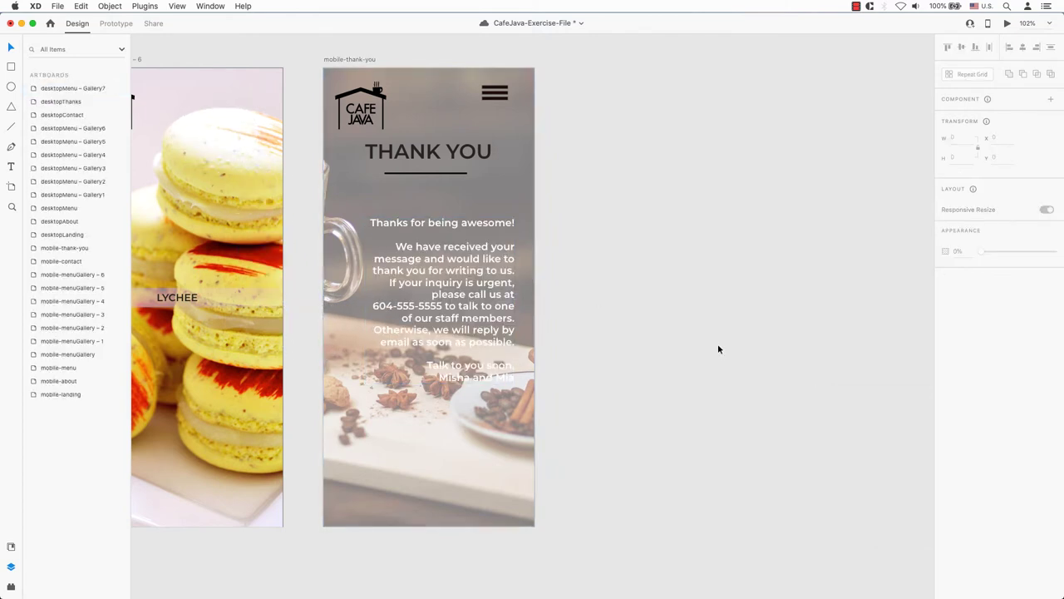
- Recolour the THANK YOU heading with a pale cream sampled from the photo
left_click(522, 278)
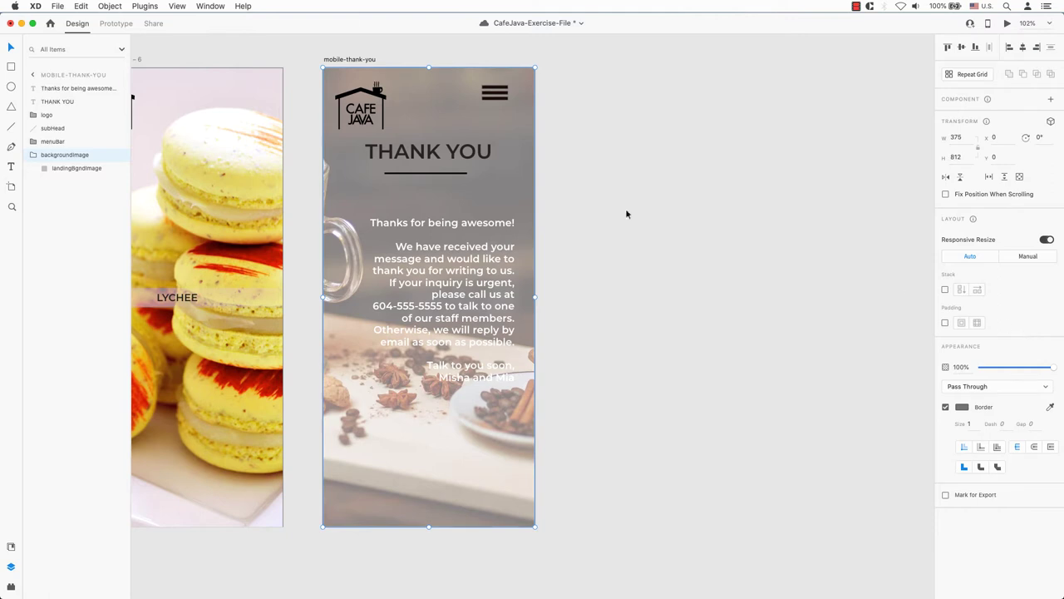
double_click(507, 181)
left_click(646, 292)
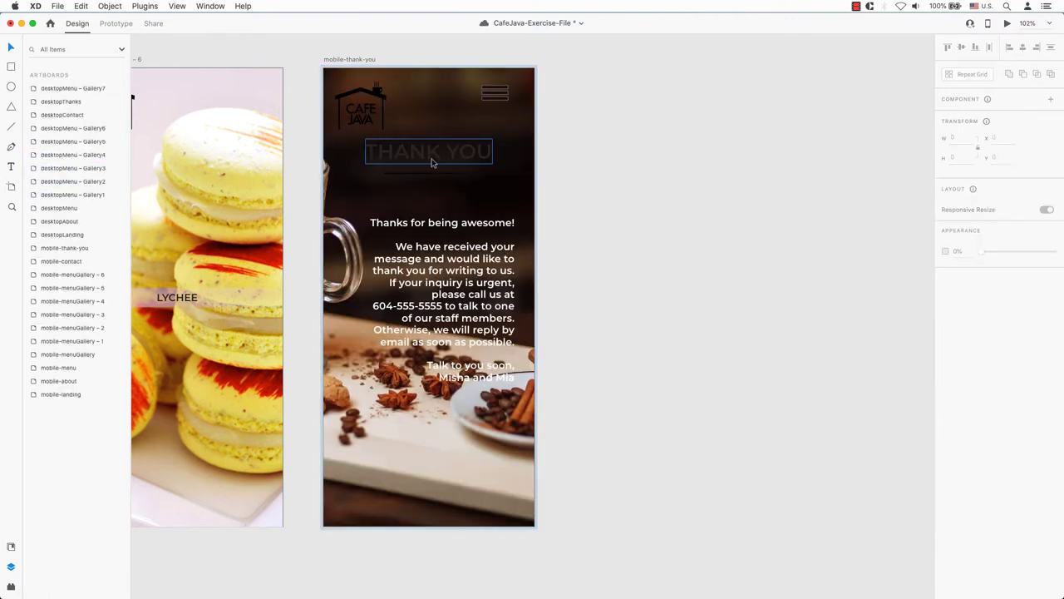
left_click(430, 154)
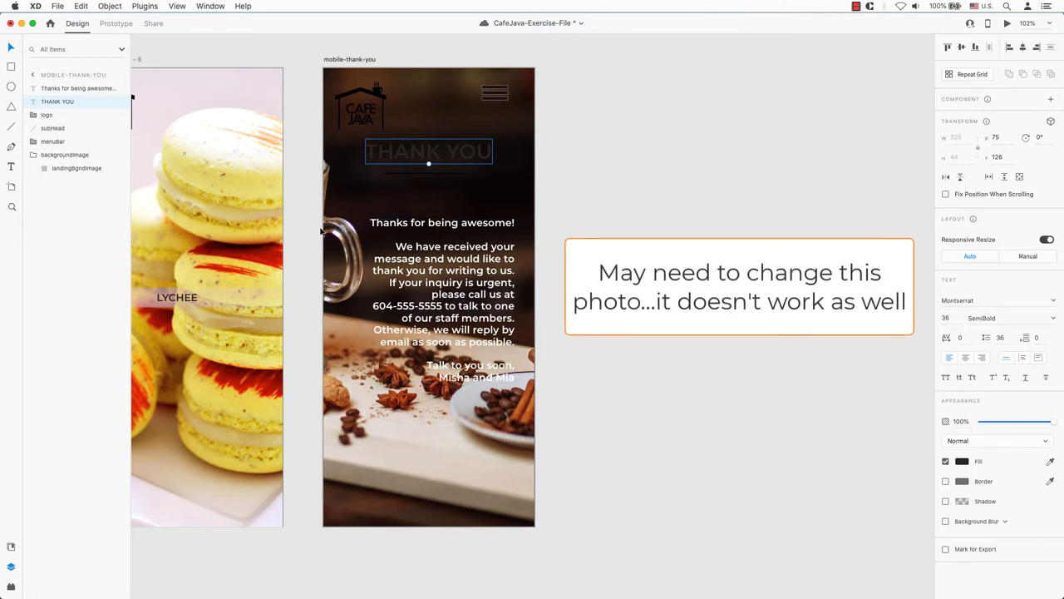
left_click(962, 462)
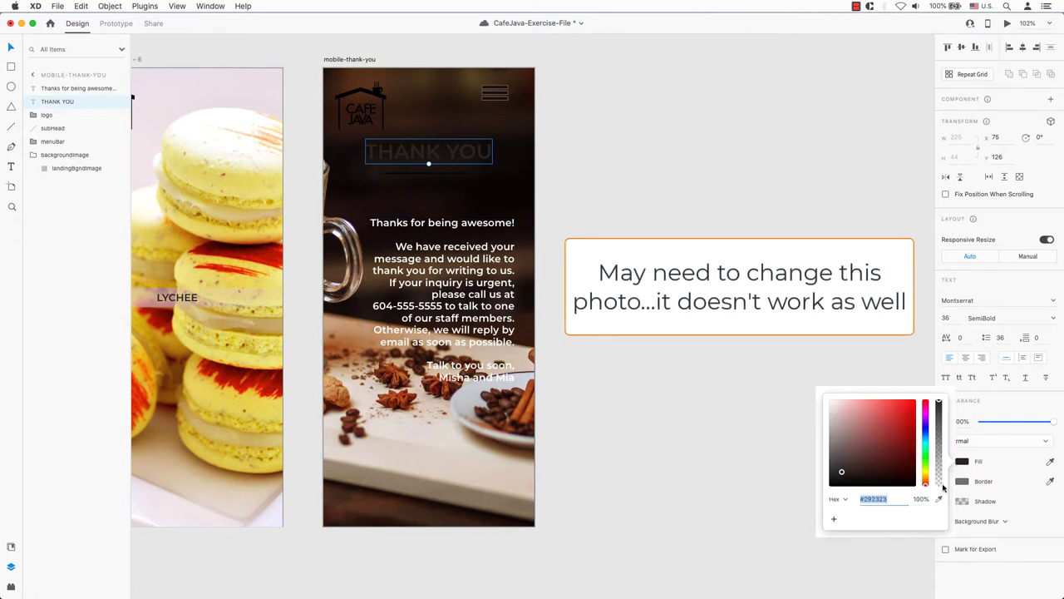
left_click(199, 130)
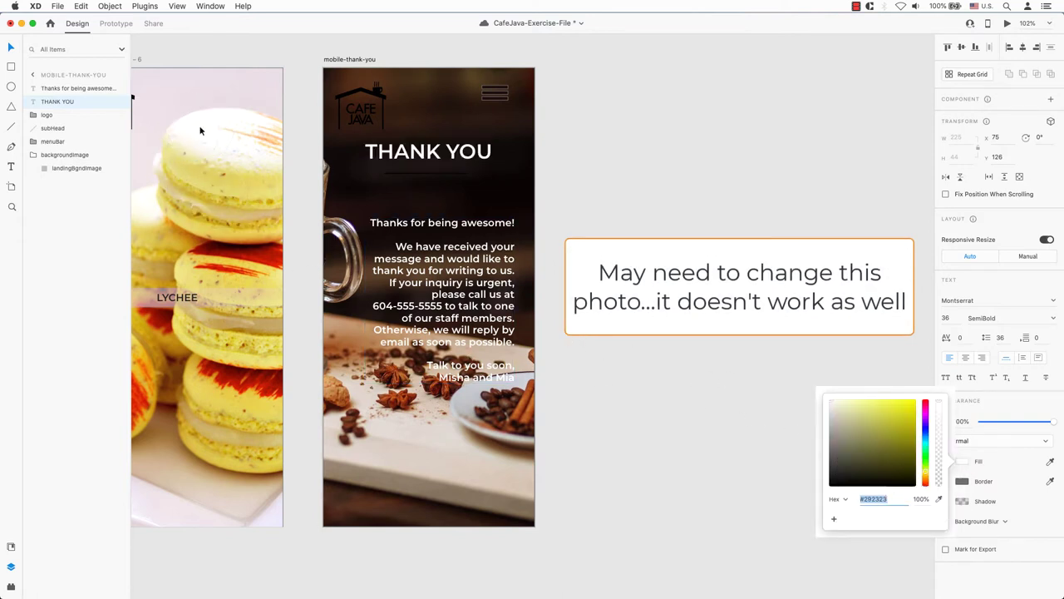
- Make the line under THANK YOU white using the eyedropper
left_click(443, 177)
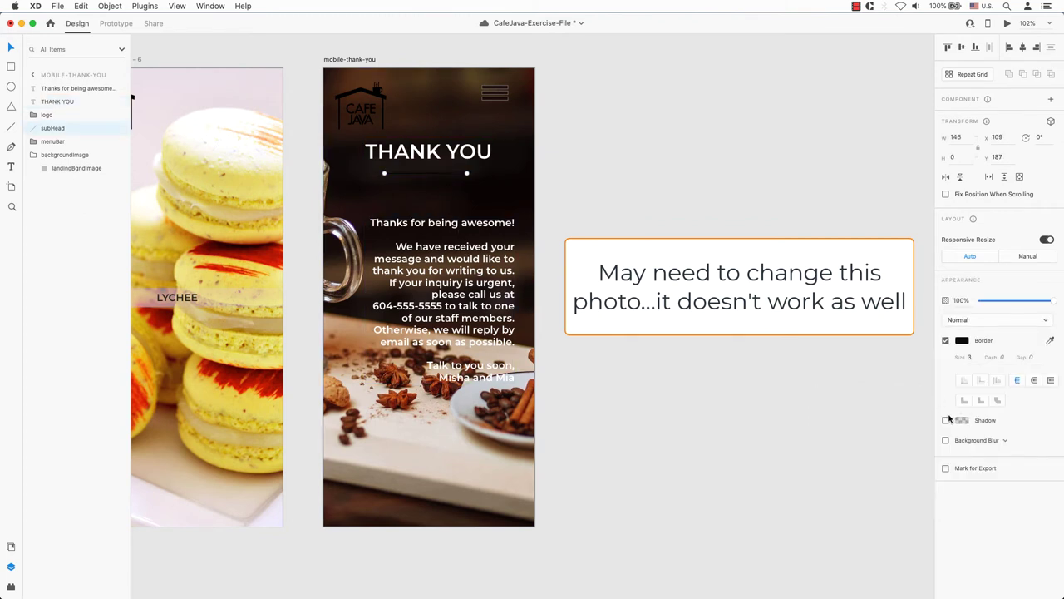
left_click(962, 341)
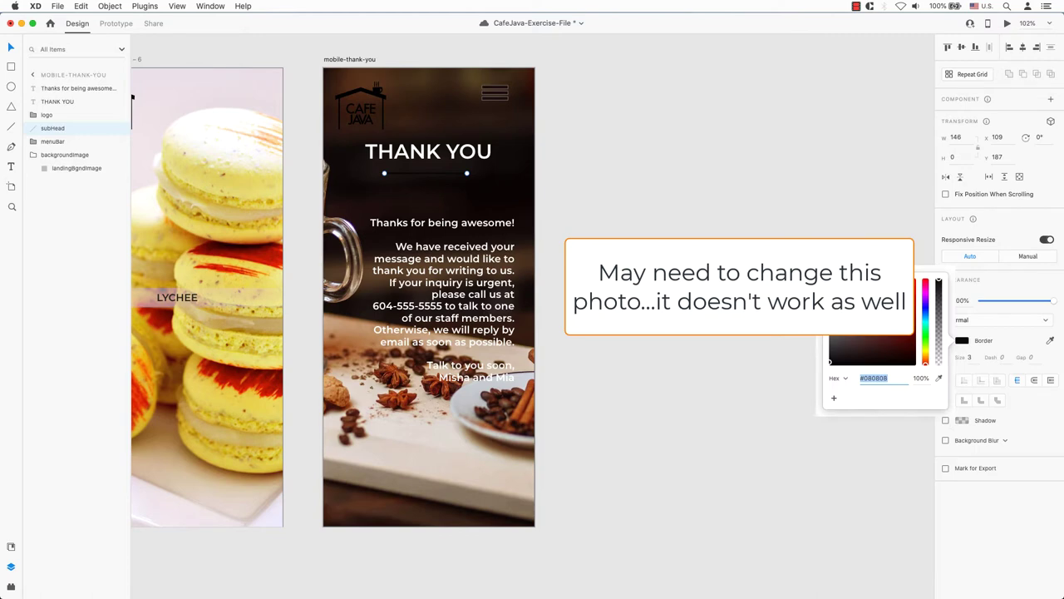
left_click(940, 378)
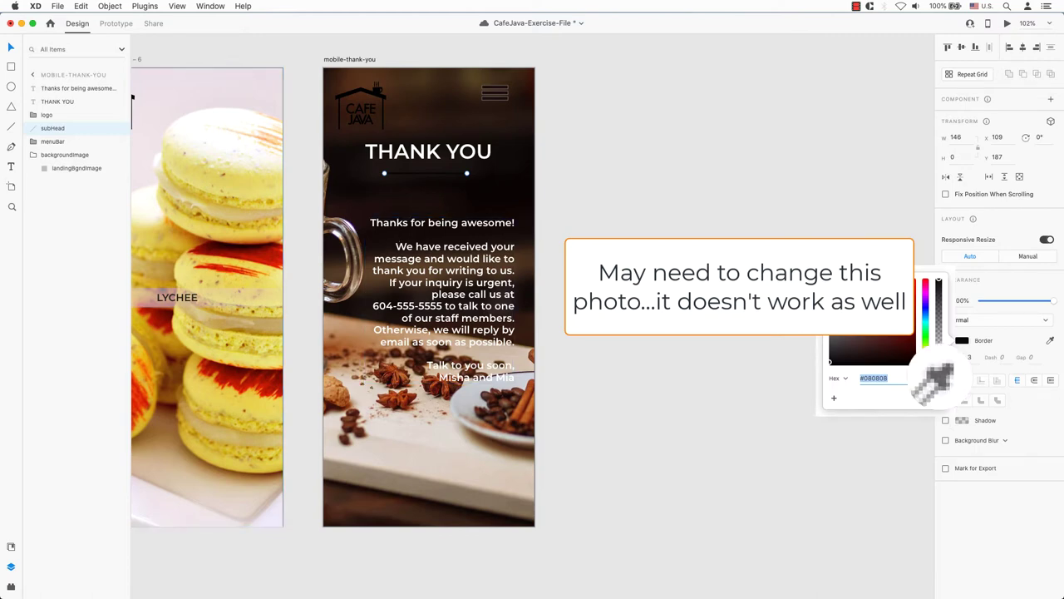
left_click(215, 144)
left_click(646, 232)
left_click(646, 233)
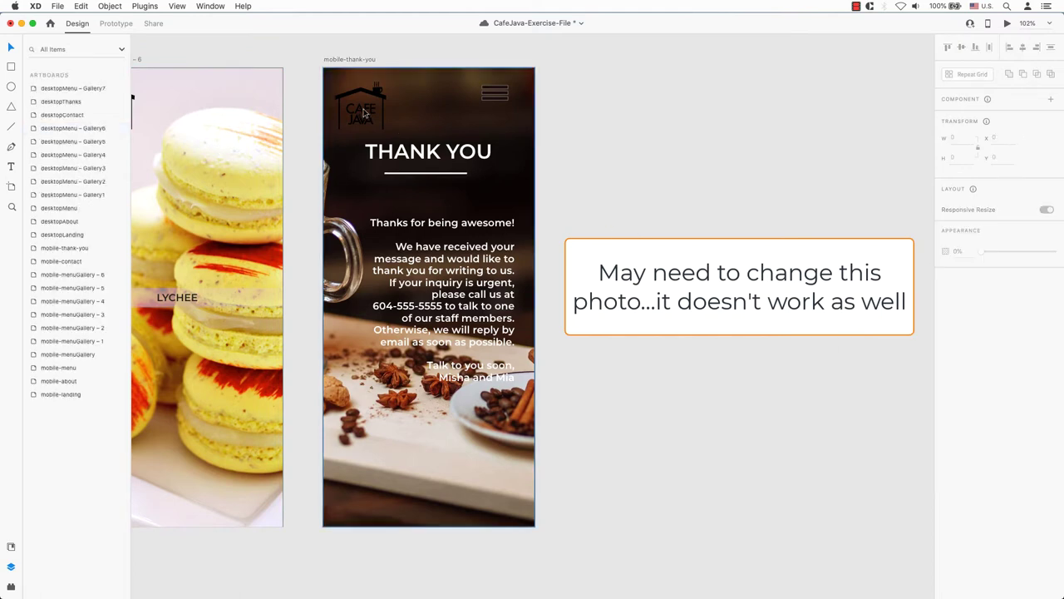
- Undo the colour changes so the page returns to dark text
left_click(437, 108)
left_click(486, 99)
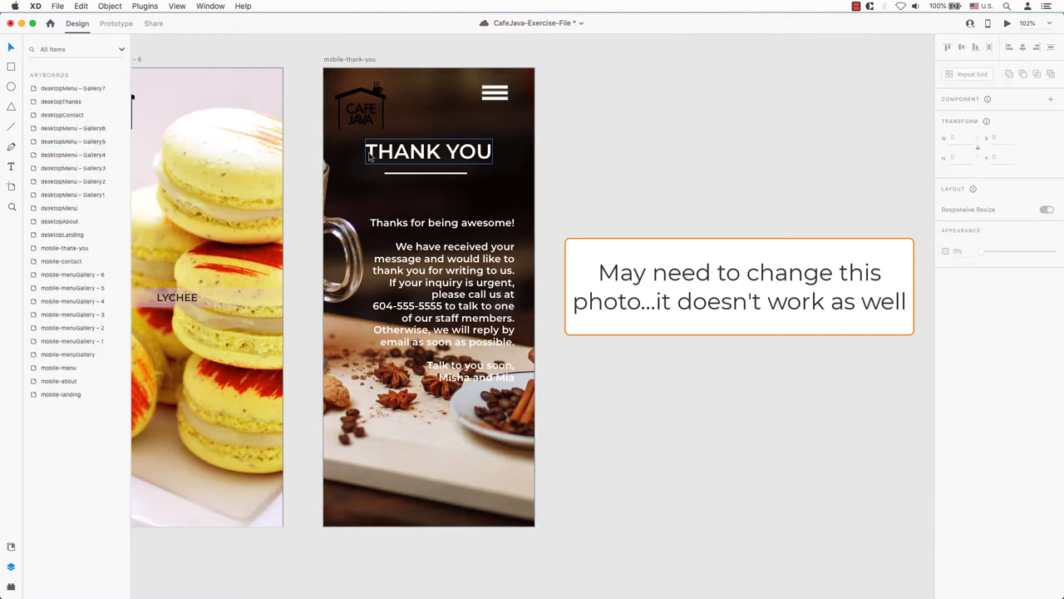
left_click(428, 189)
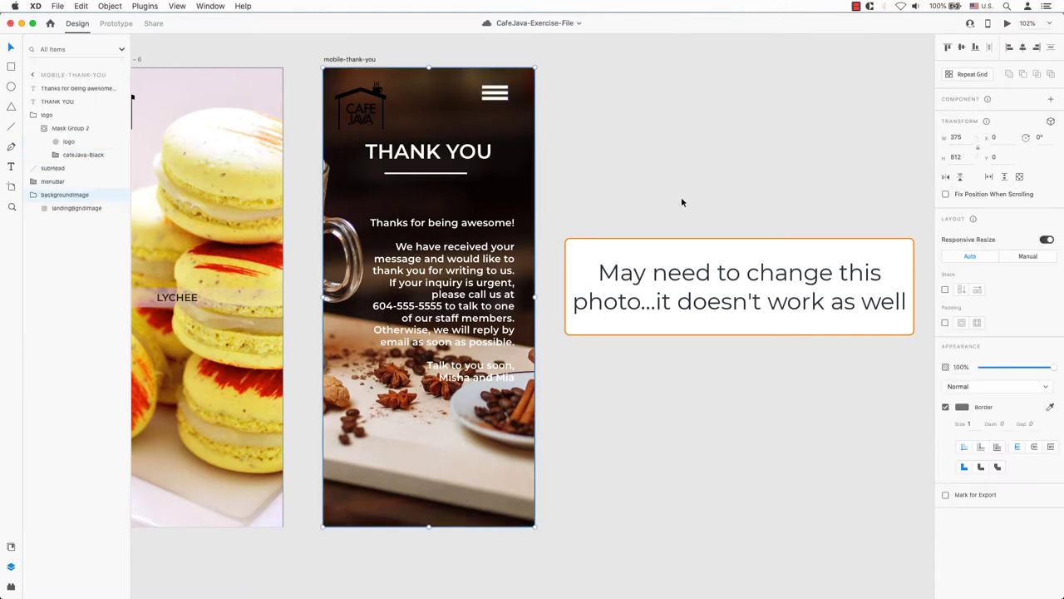
key("super+alt+v")
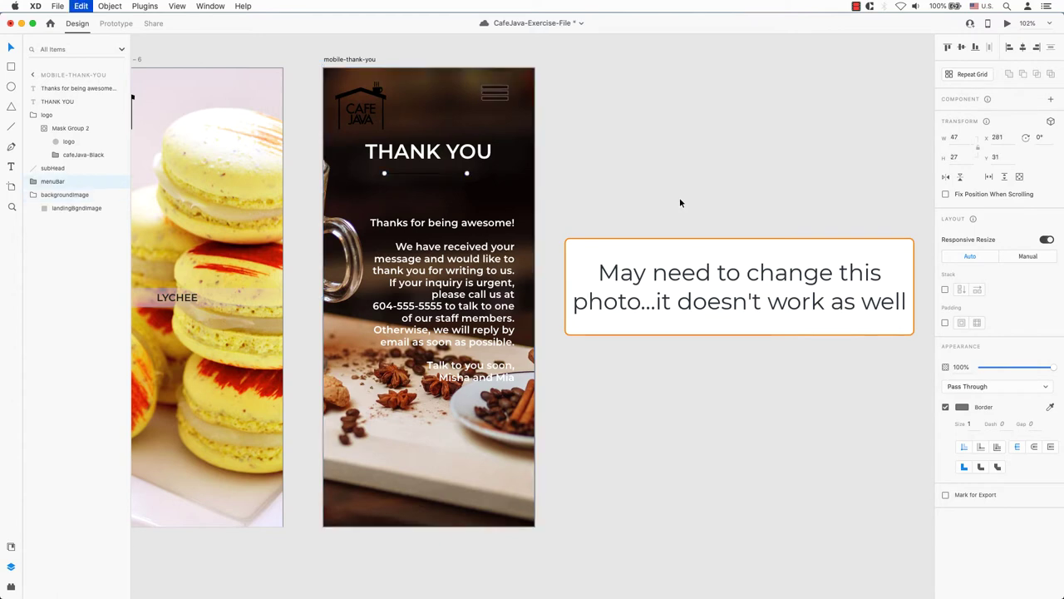
key("super+z")
key("super+z")
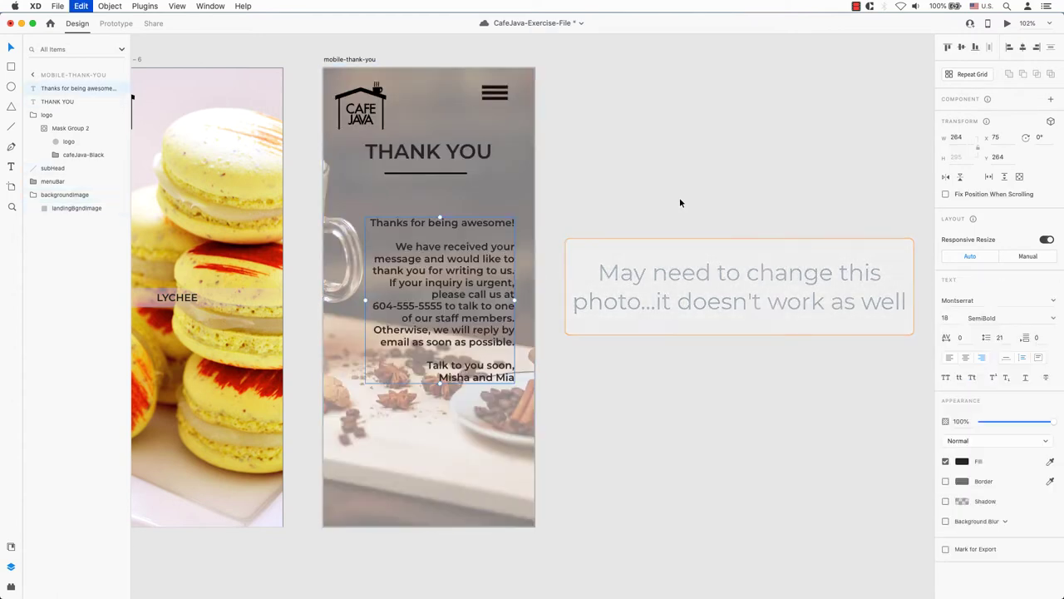
left_click(675, 200)
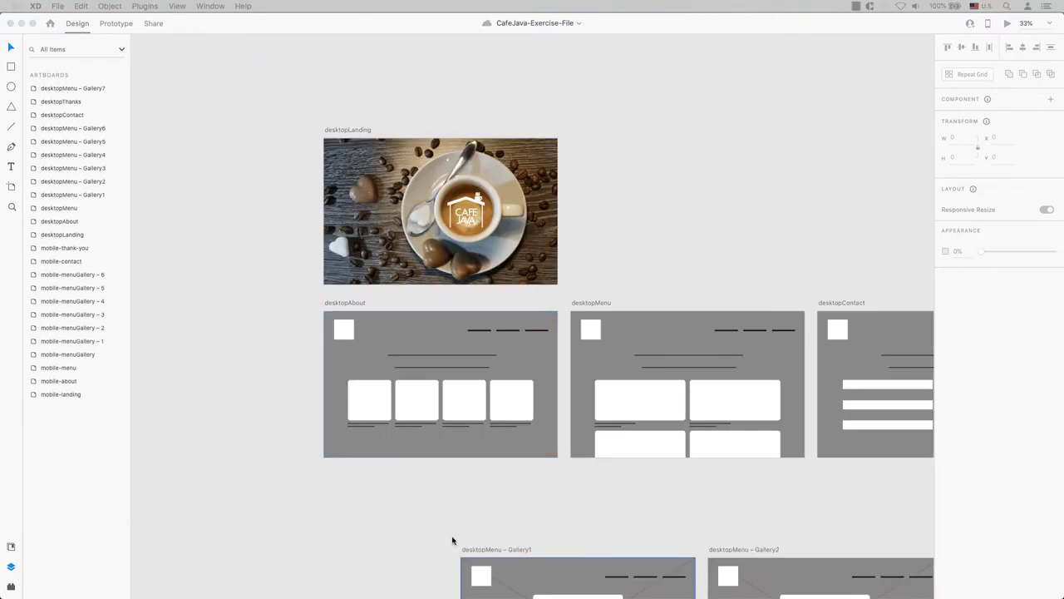
- Place the coffee cup photo on desktopAbout at 60% opacity
scroll(283, 499, "down", 15)
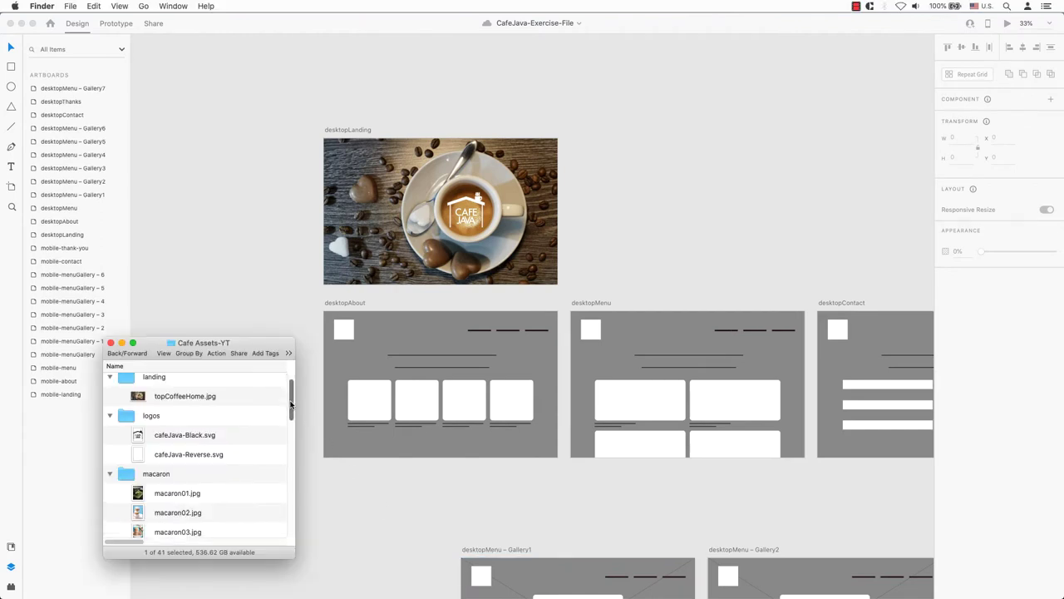
left_click_drag(283, 499, 437, 439)
left_click(958, 301)
type("6")
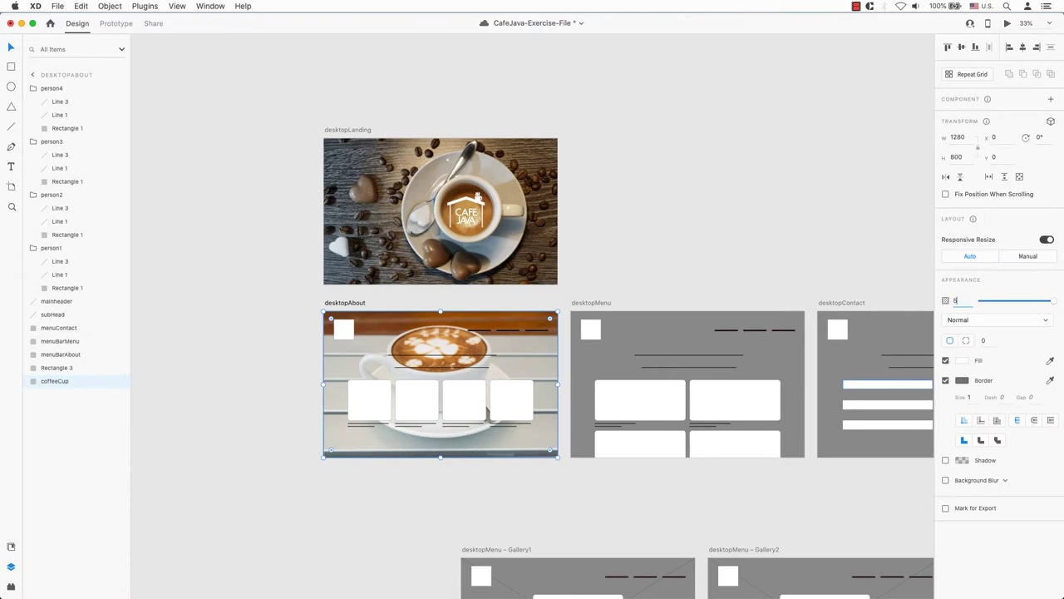
type("0")
key("Return")
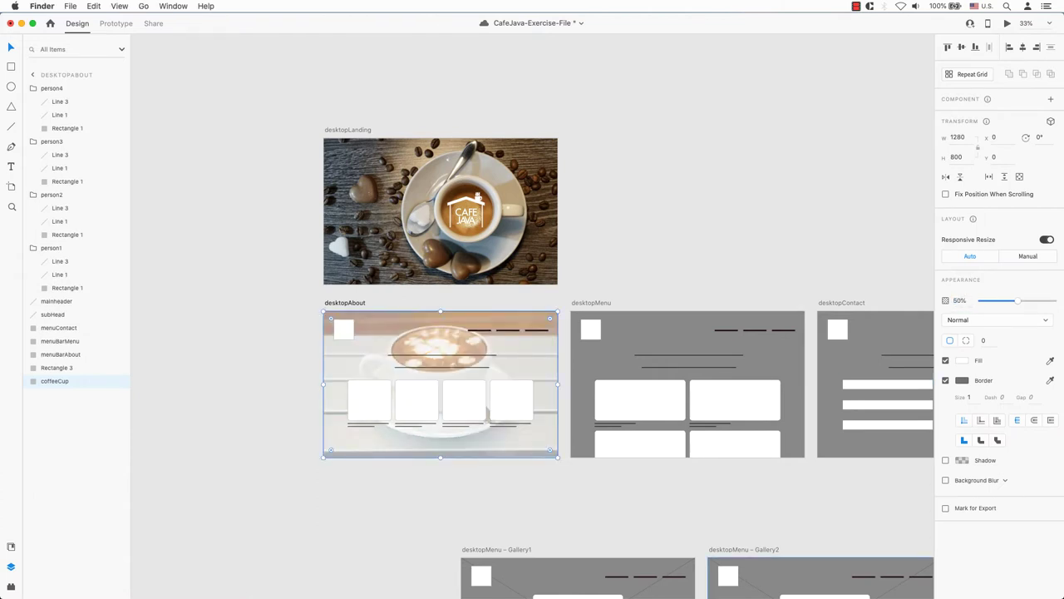
- Put the black cafeJava-Black.svg logo into desktopAbout's logo placeholder and fit the artboard in view
scroll(200, 458, "up", 10)
left_click_drag(184, 397, 340, 336)
key("space")
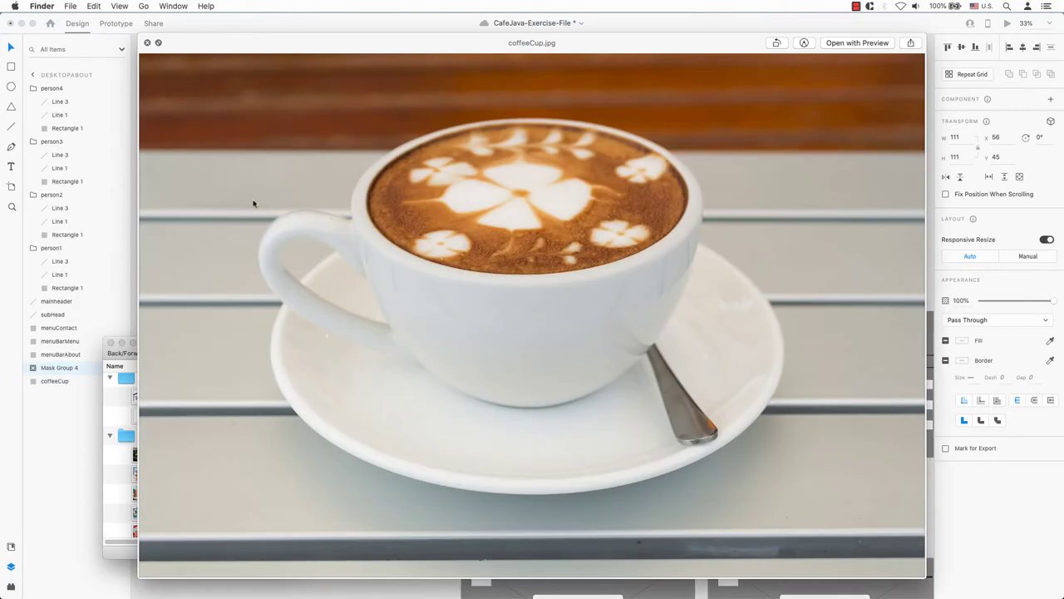
left_click(147, 43)
left_click(275, 236)
left_click(301, 303)
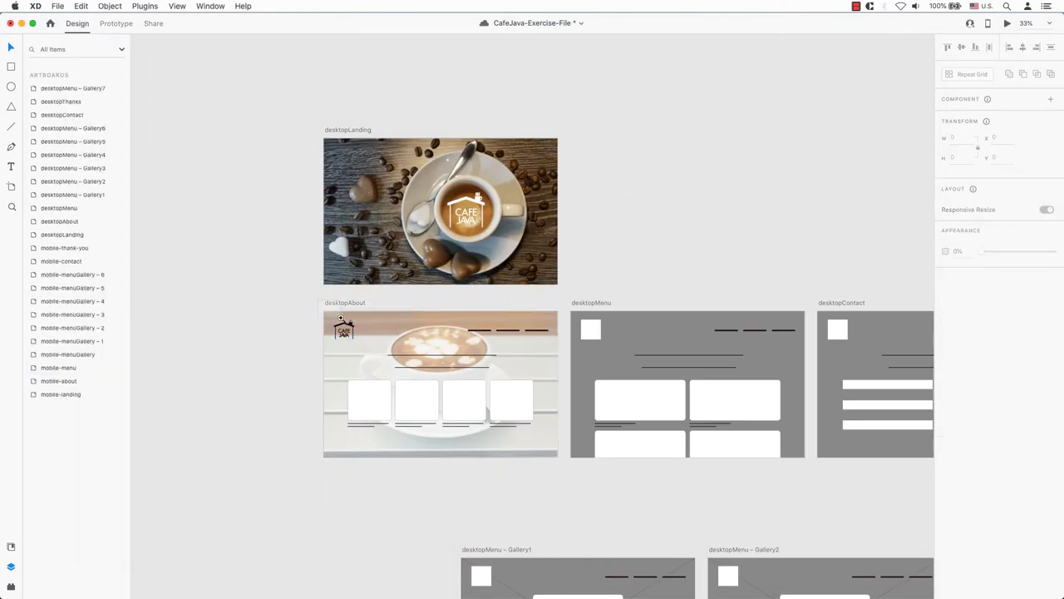
scroll(340, 318, "up", 10)
left_click(552, 259)
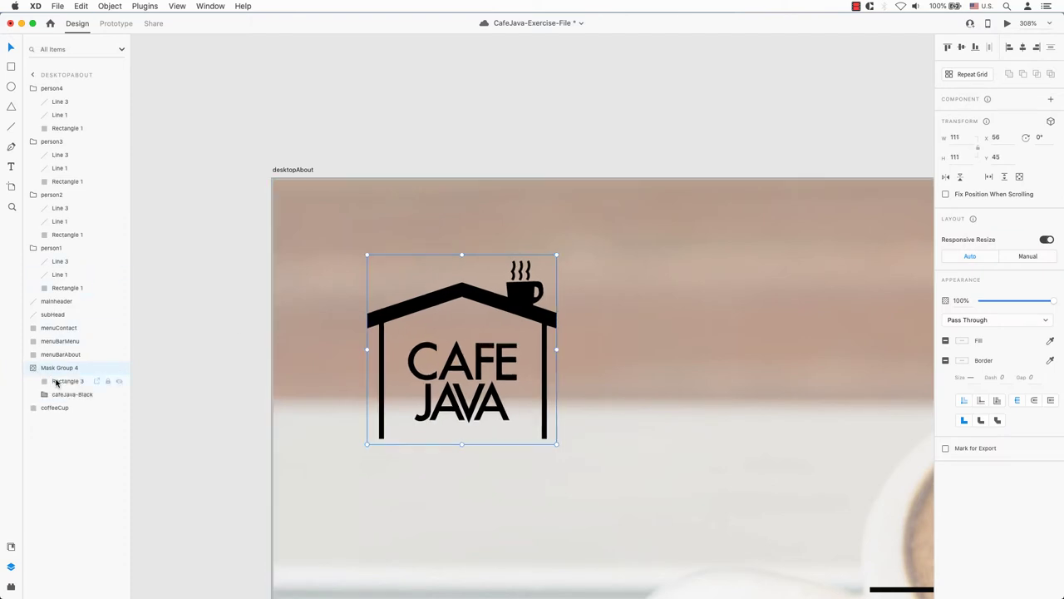
left_click(57, 382)
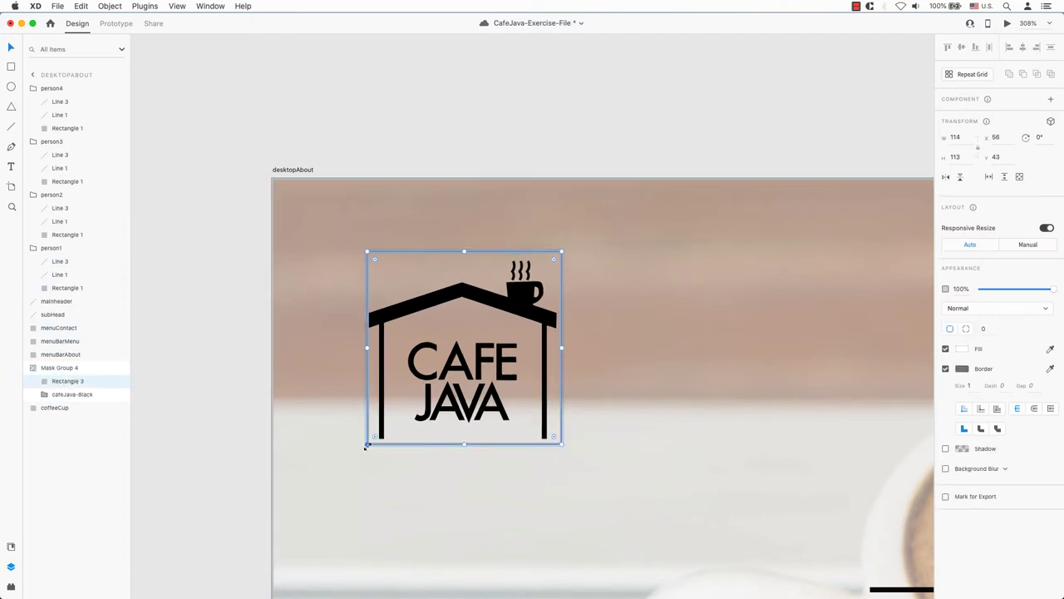
left_click(218, 411)
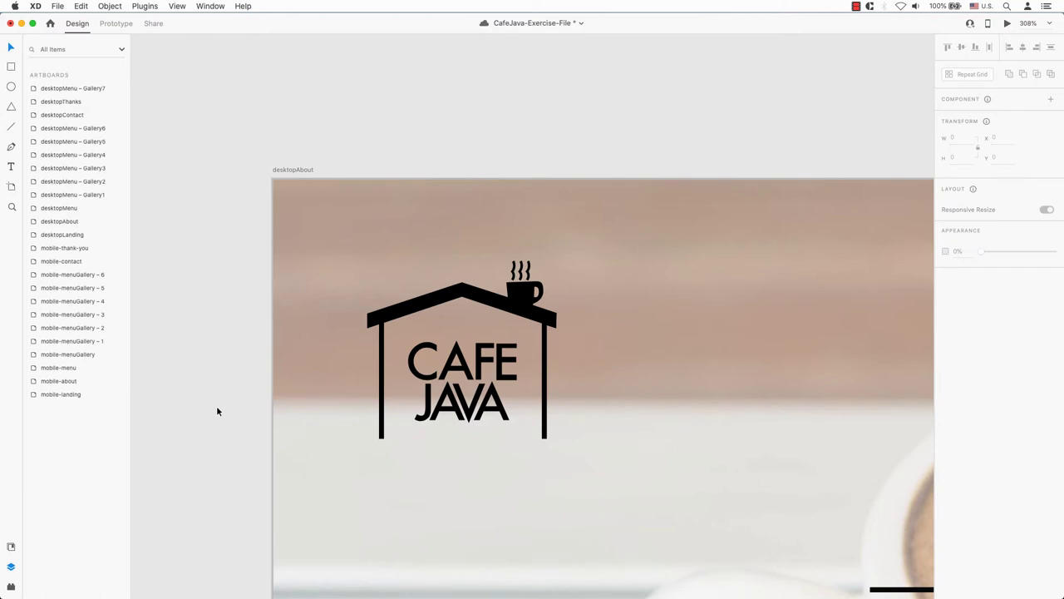
left_click(289, 171)
key("super+3")
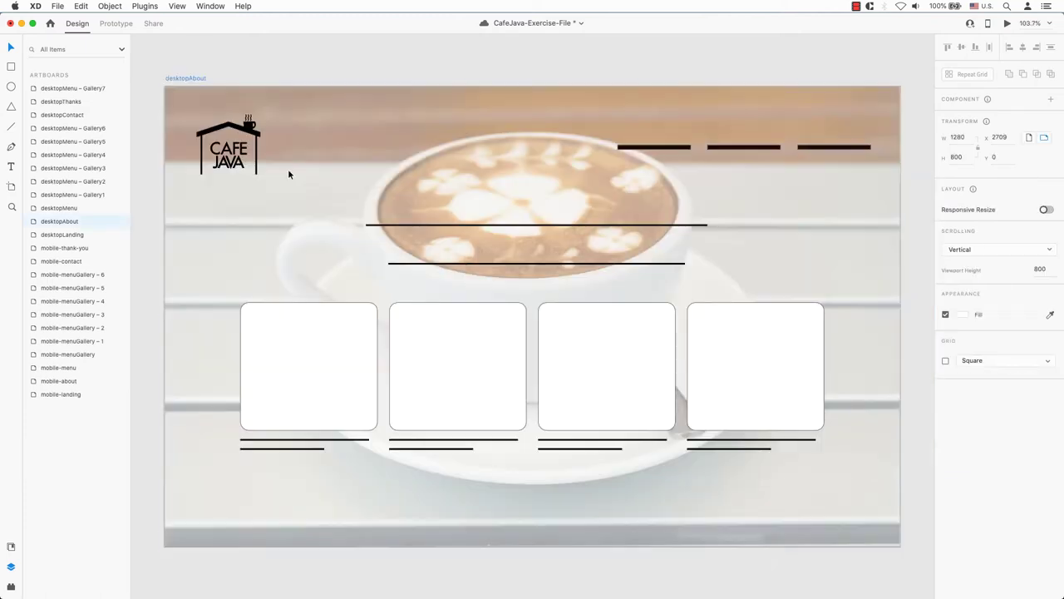
- Drag the four team photos from the team folder into desktopAbout's four rounded image boxes
key("super+Tab")
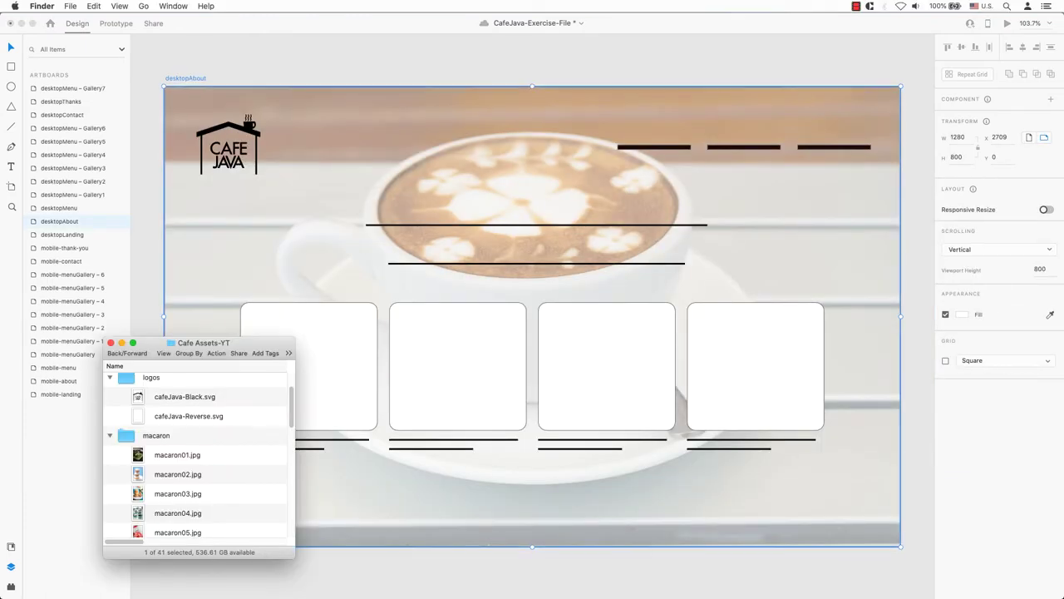
scroll(170, 411, "down", 10)
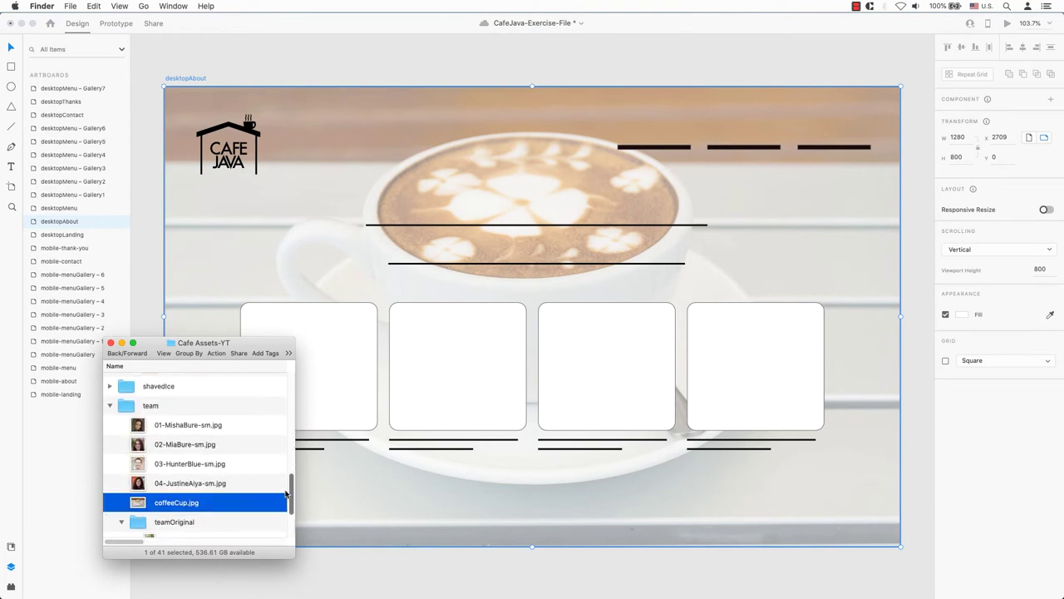
left_click_drag(171, 412, 307, 366)
left_click_drag(238, 426, 453, 390)
left_click_drag(211, 446, 557, 405)
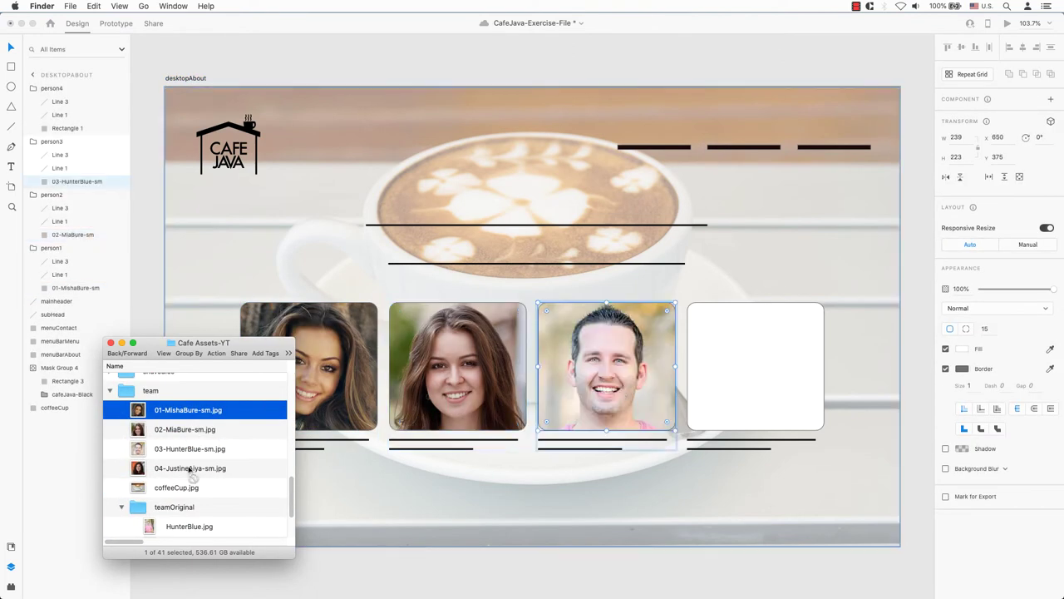
left_click_drag(189, 470, 767, 388)
left_click_drag(768, 387, 768, 387)
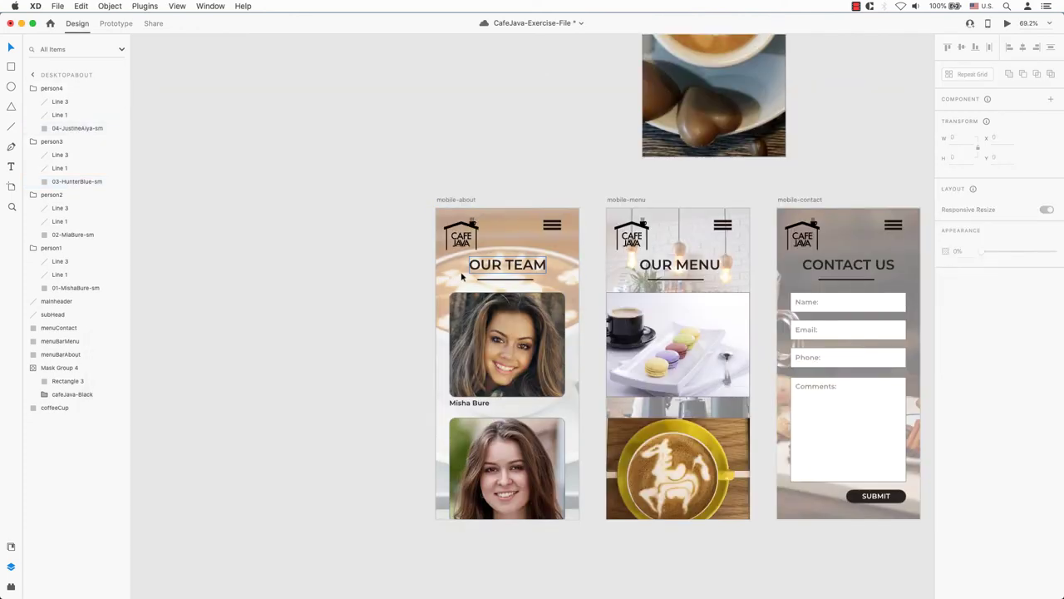
left_click(470, 404)
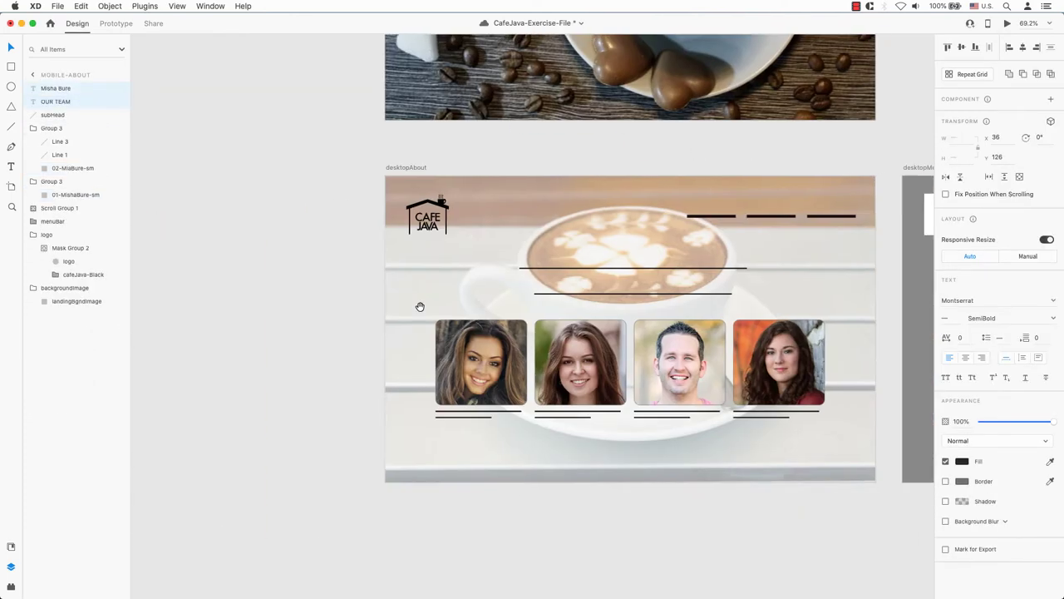
- Paste the OUR TEAM heading and name text, enlarge the heading to 64 and centre it
key("super+v")
left_click(947, 317)
key("shift+Up")
key("shift+Up")
key("shift+Up")
key("shift+Up")
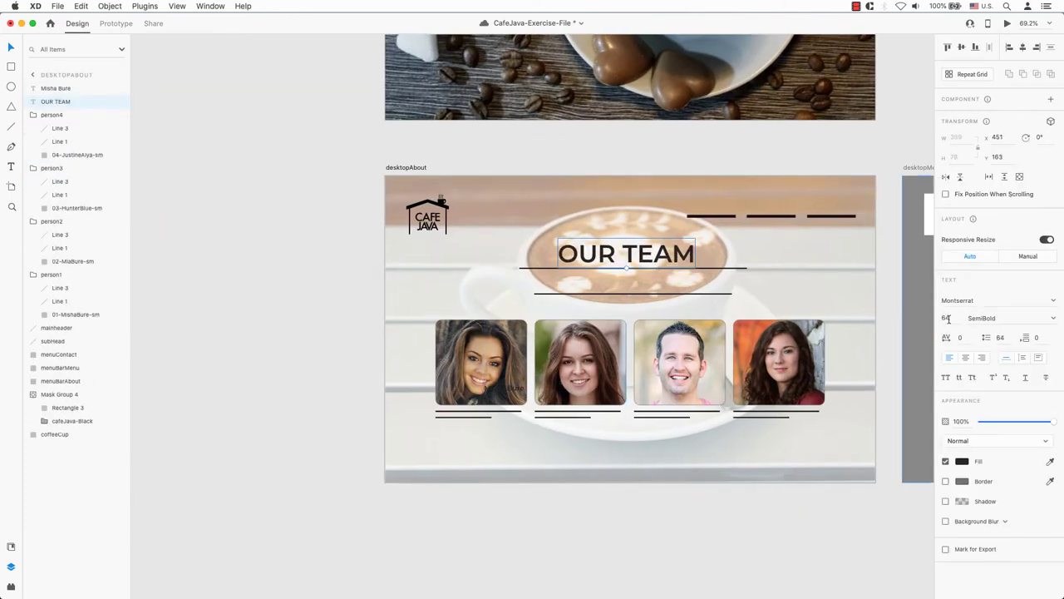
left_click(1023, 47)
- Move the first name caption under the first photo and add an 'Owner' role line
left_click(505, 387)
left_click_drag(505, 387, 453, 410)
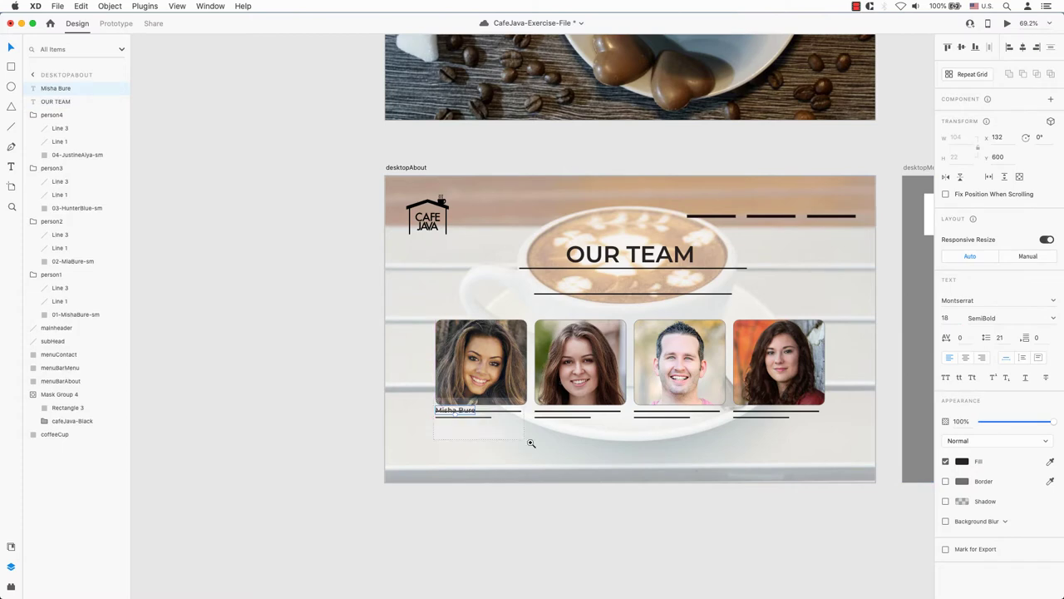
left_click_drag(530, 443, 531, 444)
key("Return")
key("Right")
key("Return")
type("Owner")
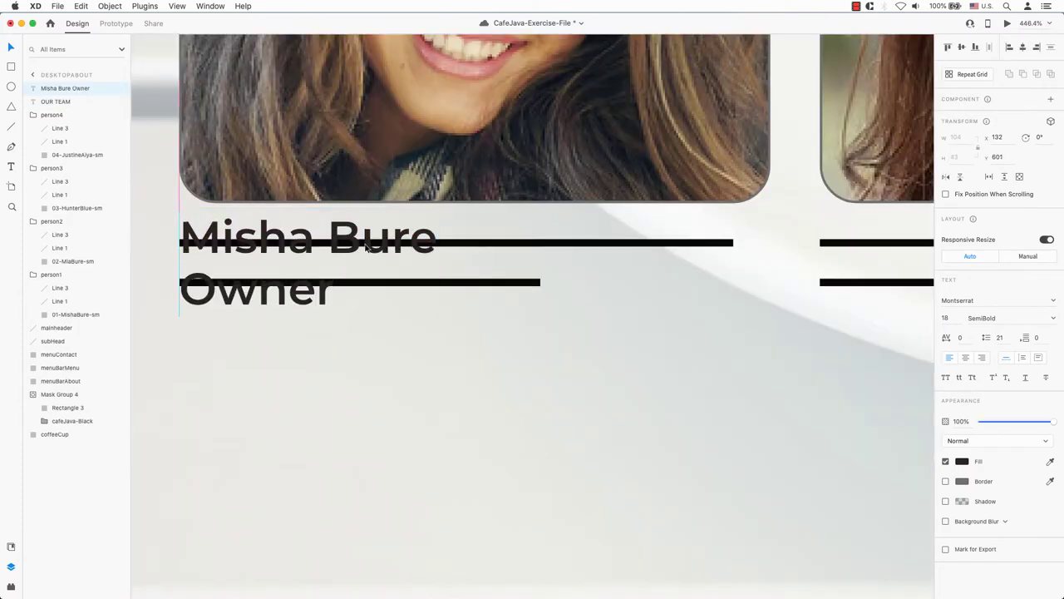
key("Escape")
- Delete the first card's two placeholder lines and move the caption into the person1 group
left_click(60, 287)
left_click(60, 301, "shift")
right_click(59, 301)
left_click(100, 358)
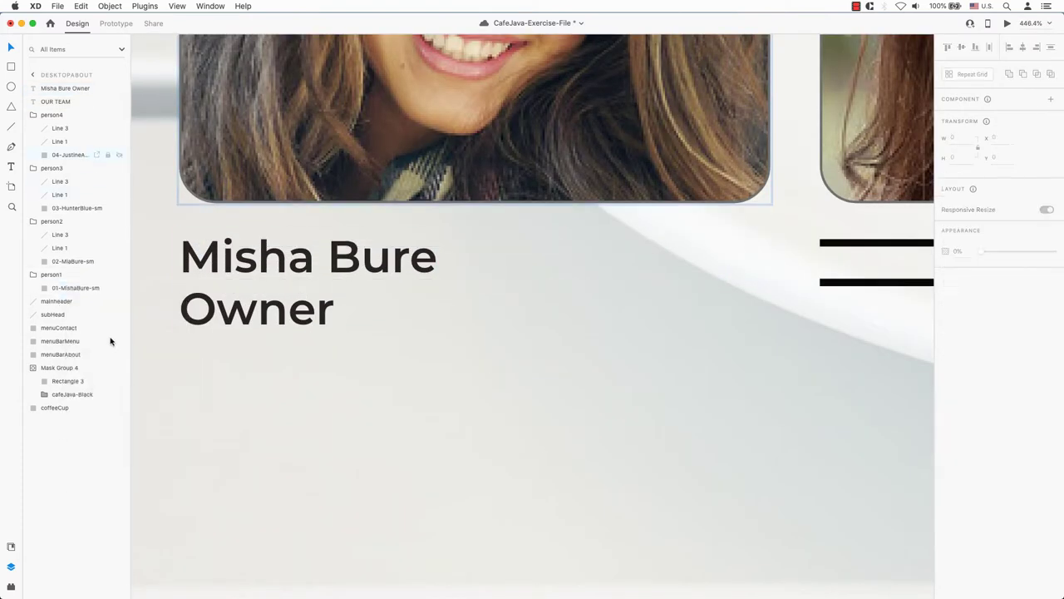
left_click_drag(68, 284, 68, 283)
left_click_drag(405, 271, 421, 272)
- Delete the two placeholder lines on the person2, person3 and person4 cards
scroll(516, 257, "right", 10)
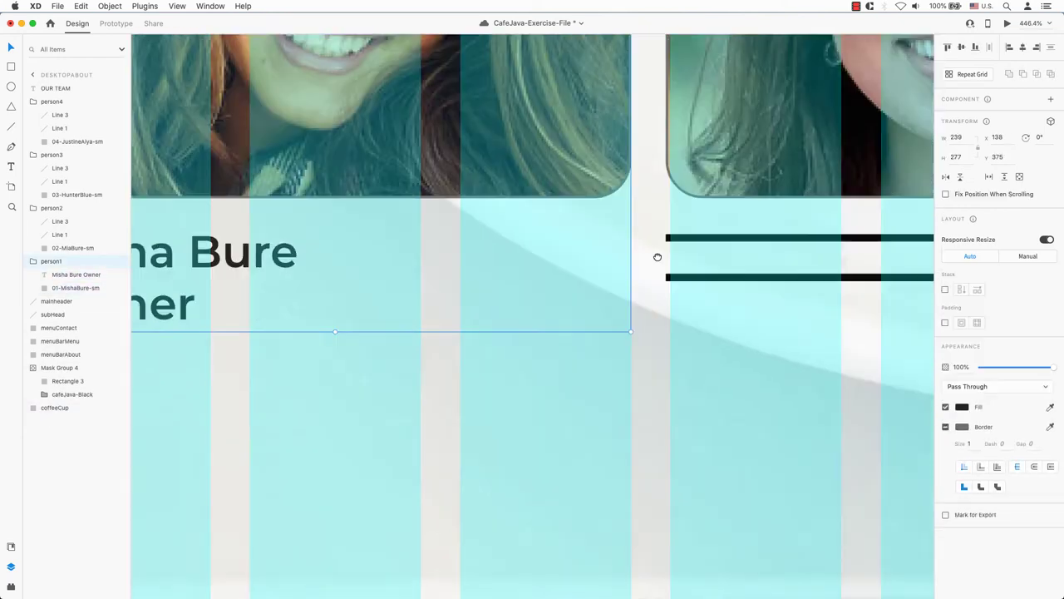
left_click(59, 222)
left_click(60, 235, "shift")
right_click(60, 235)
left_click(83, 288)
left_click(61, 168)
left_click(62, 181, "shift")
right_click(61, 171)
left_click(85, 226)
left_click(58, 115)
left_click(58, 128, "shift")
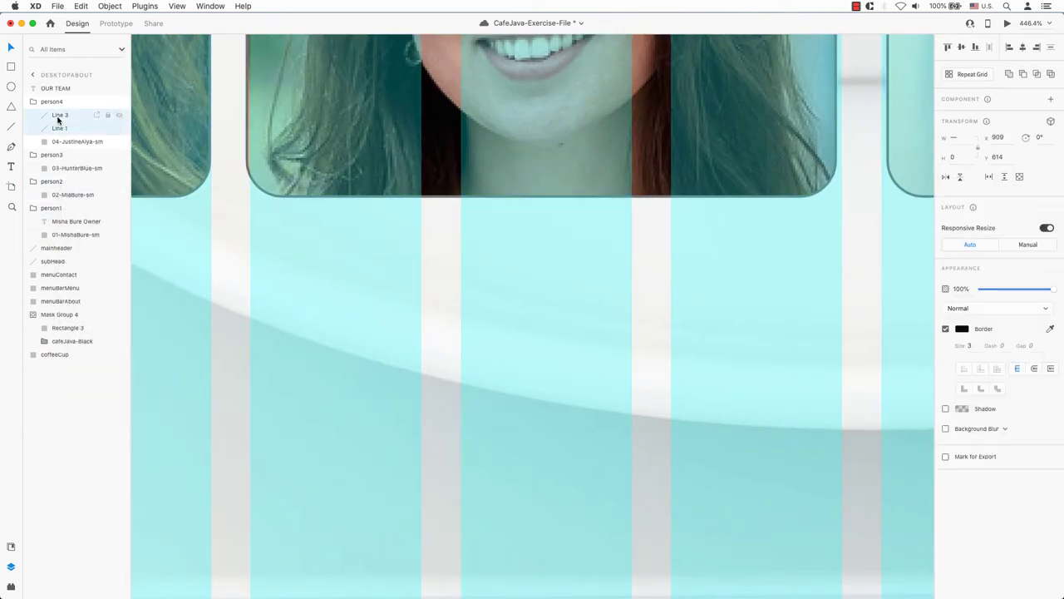
right_click(60, 125)
left_click(89, 178)
left_click(582, 166)
scroll(615, 203, "right", 5)
left_click(615, 204)
scroll(737, 221, "left", 10)
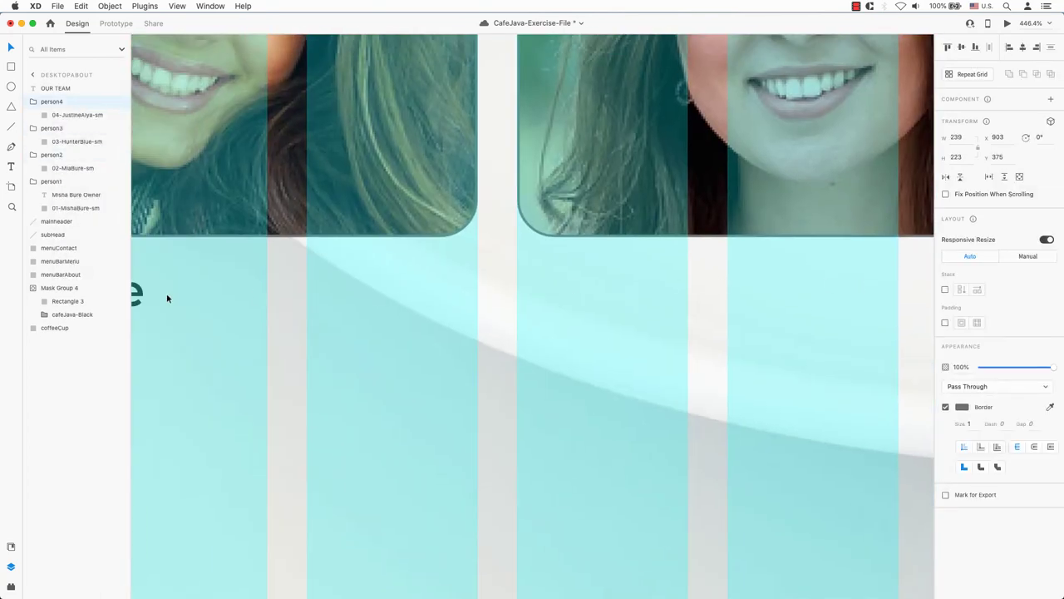
- Copy the Owner caption onto the second card and correct its name
left_click(72, 195)
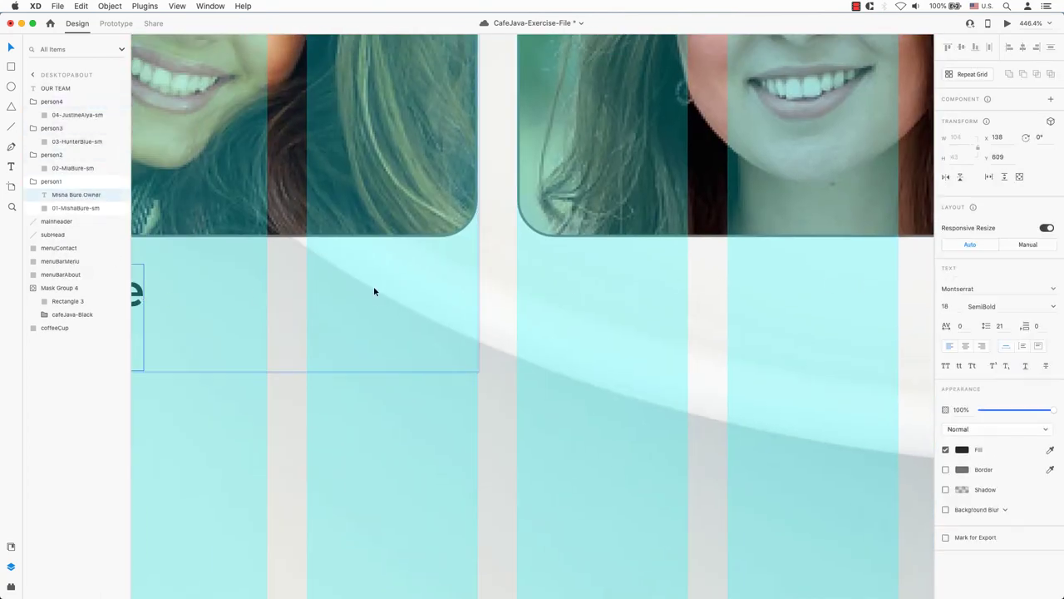
left_click_drag(160, 295, 768, 335)
double_click(616, 301)
key("BackSpace")
key("BackSpace")
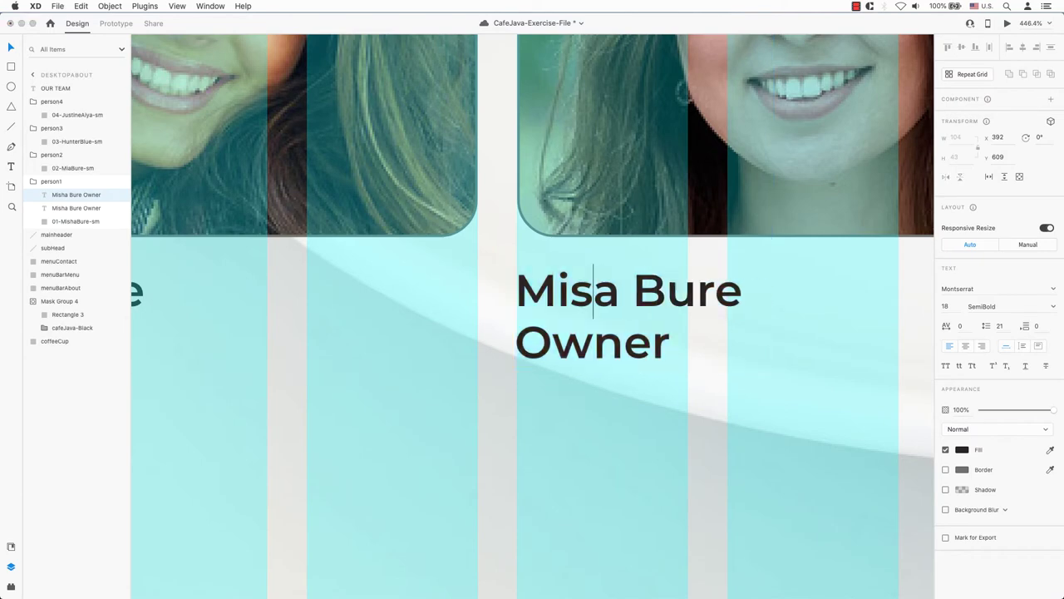
left_click_drag(74, 195, 71, 168)
- Copy the caption to the third card, enter that member's name and change the role to Barista
scroll(321, 280, "right", 10)
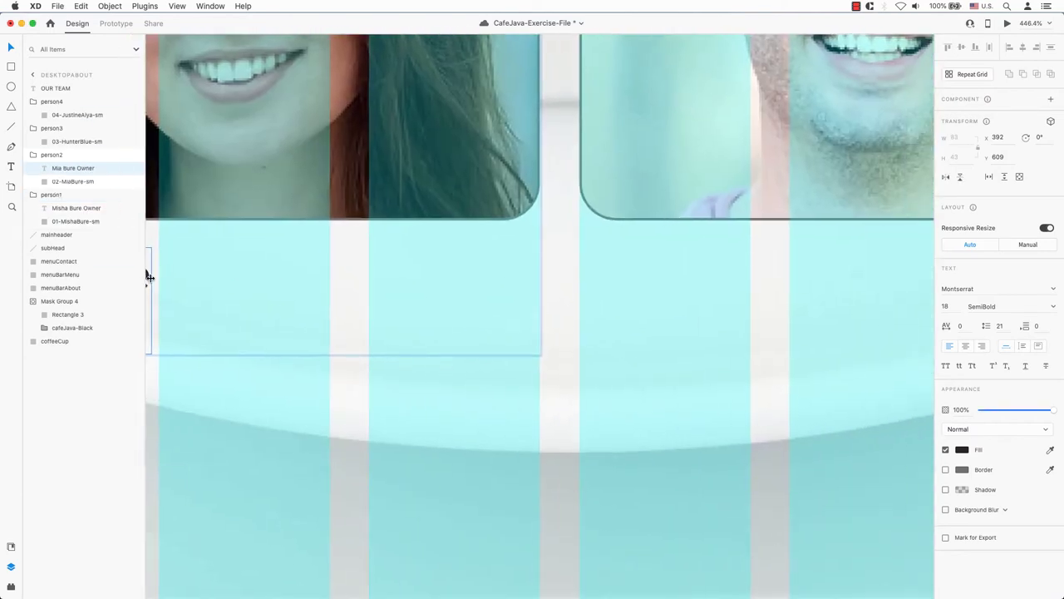
left_click_drag(182, 279, 812, 326)
scroll(515, 311, "right", 5)
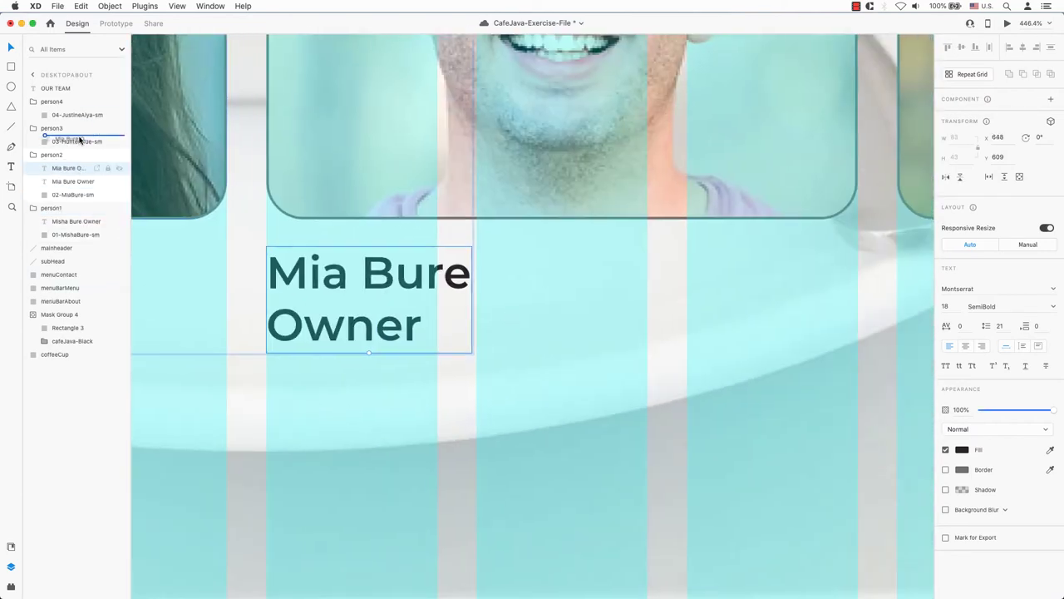
left_click_drag(268, 274, 470, 277)
left_click(267, 272)
type("H")
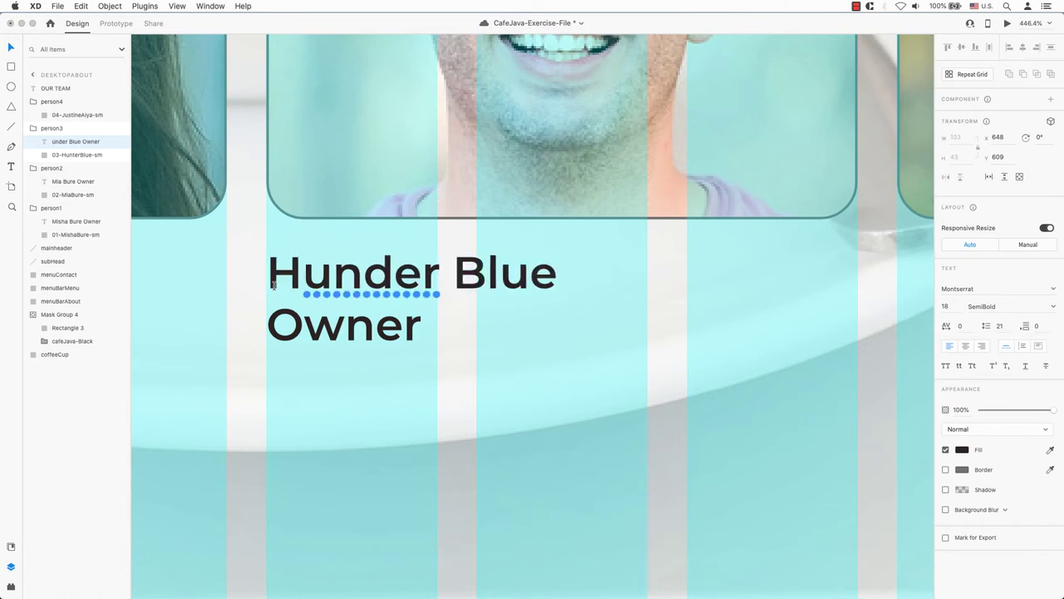
double_click(344, 324)
type("Barista")
left_click_drag(363, 273, 393, 273)
type("t")
key("Escape")
- Copy the Barista caption to the fourth card and replace the name with the fourth member's name
scroll(520, 311, "right", 10)
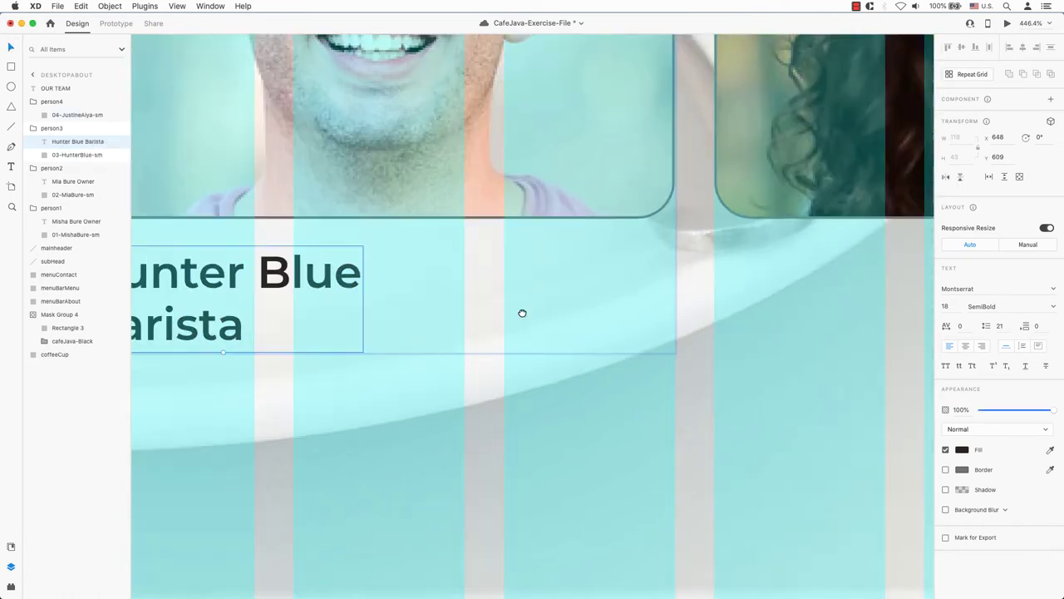
left_click_drag(142, 308, 768, 309)
double_click(632, 298)
left_click_drag(577, 298, 856, 298)
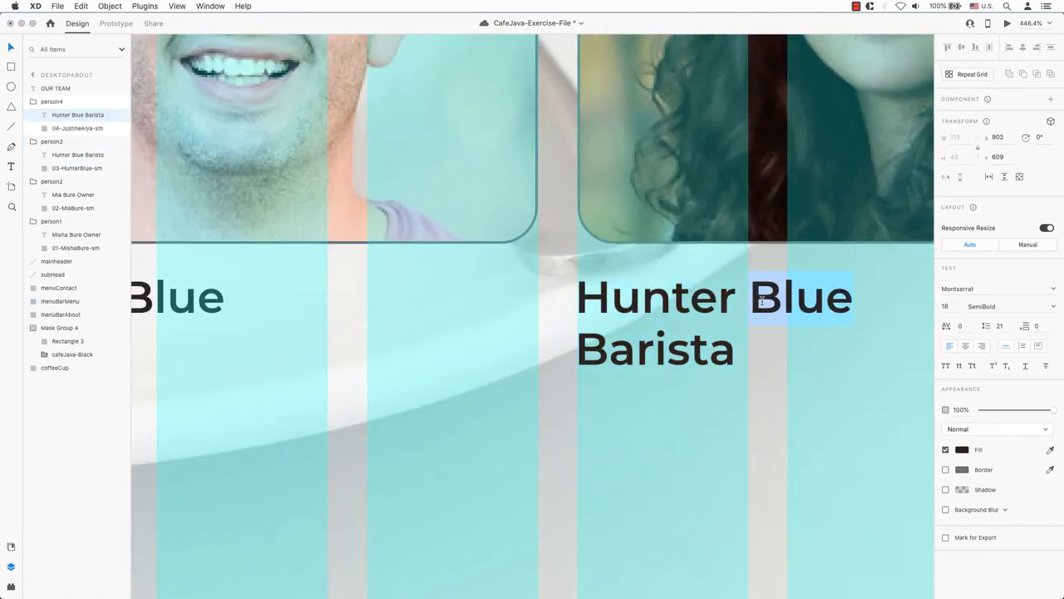
key("Escape")
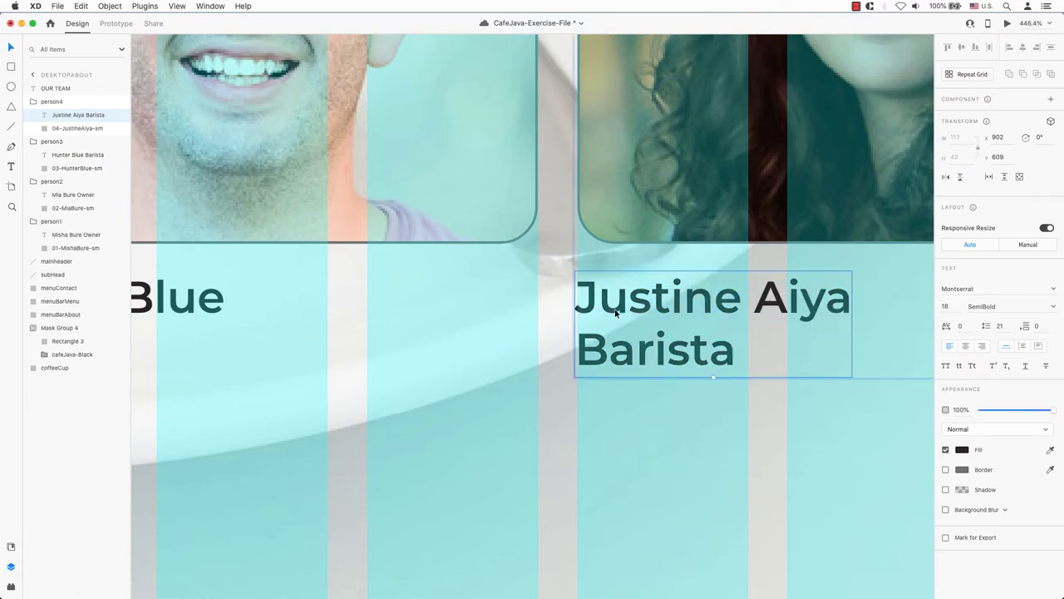
key("super+0")
left_click(556, 310)
scroll(590, 258, "up", 5)
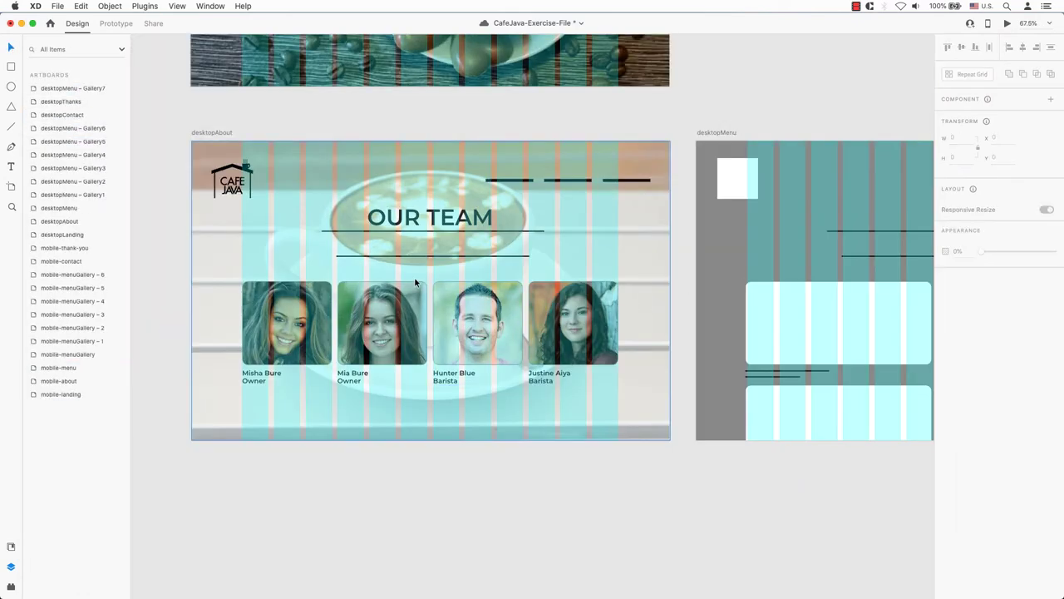
- Paste the about, menu and contact labels into desktopAbout and drag each over its bar
left_click(12, 167)
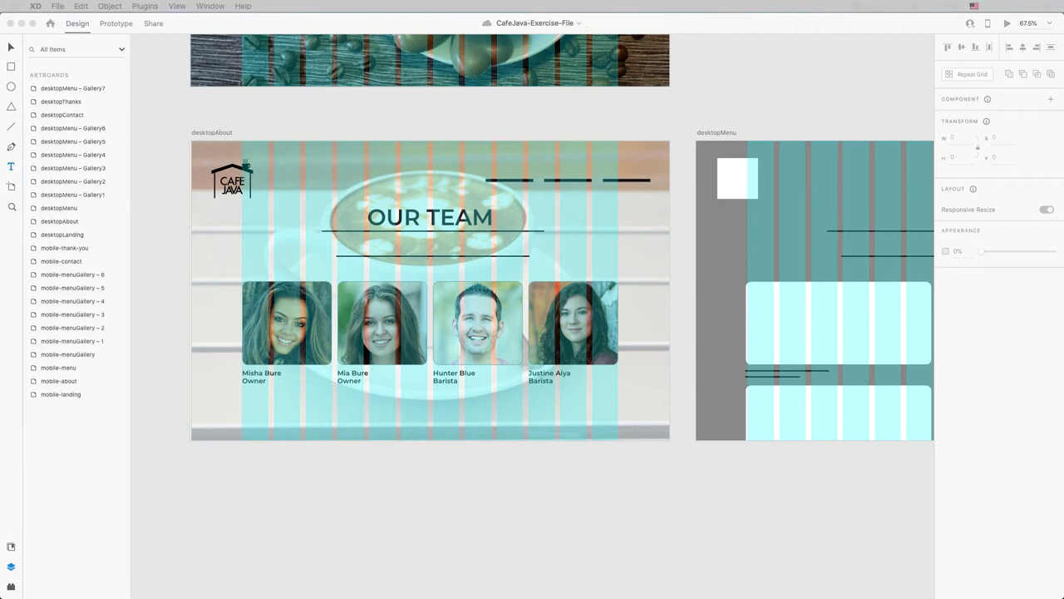
left_click(64, 55)
key("super+v")
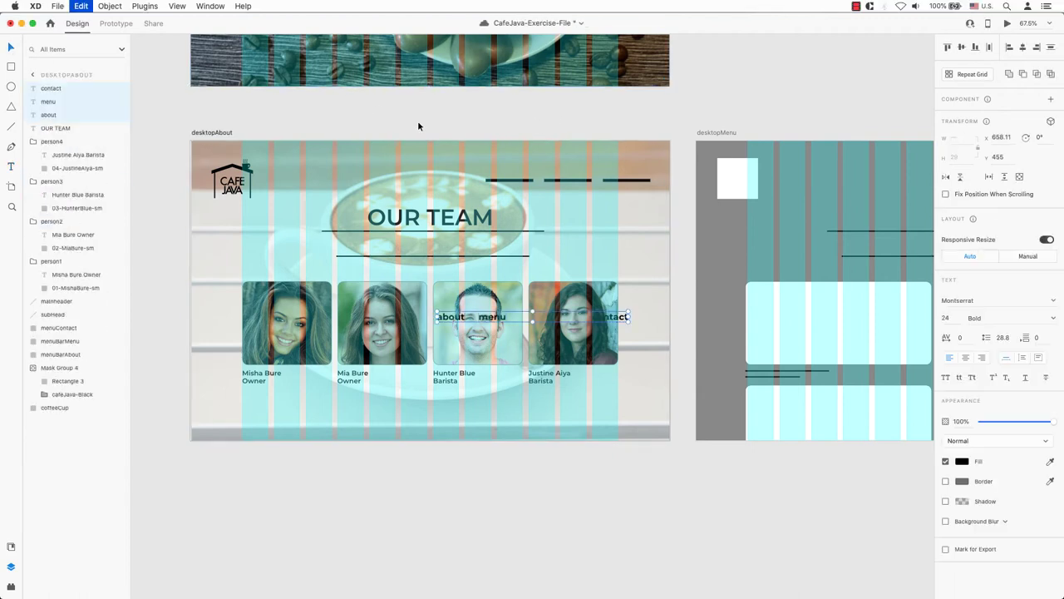
key("super+3")
left_click(312, 301)
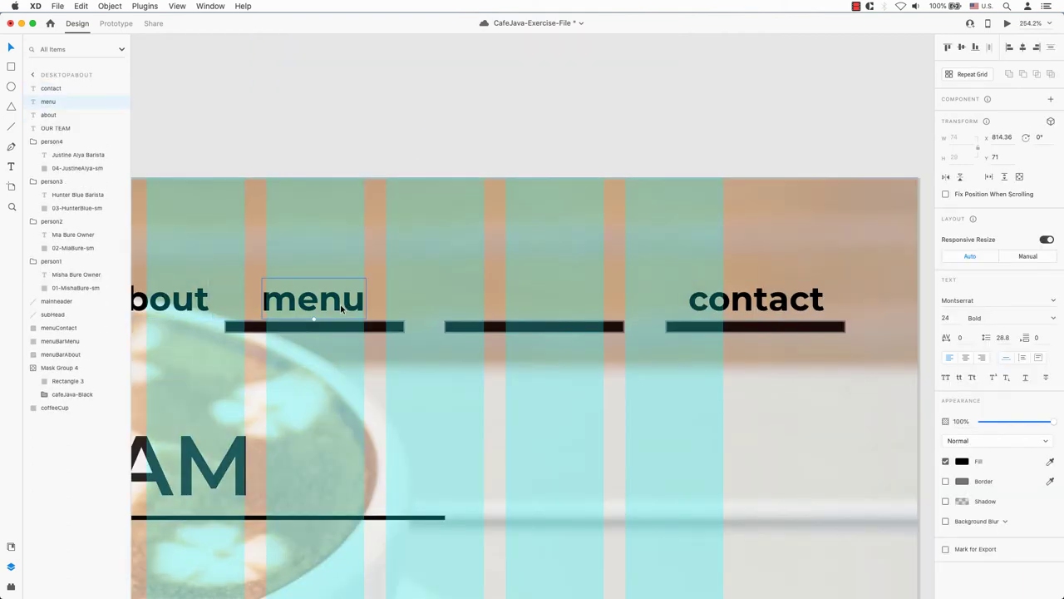
left_click_drag(311, 301, 540, 301)
left_click_drag(174, 321, 294, 320)
- Fill the contact, menu and about bars with dark brown #6F381E
left_click(748, 326)
left_click(532, 325, "shift")
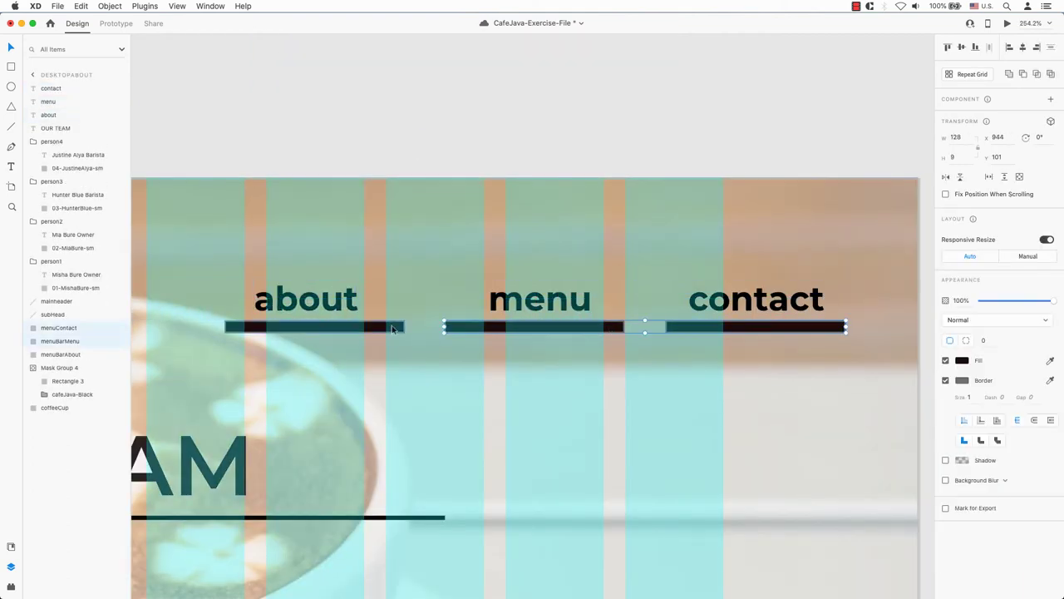
left_click(349, 326, "shift")
left_click(961, 360)
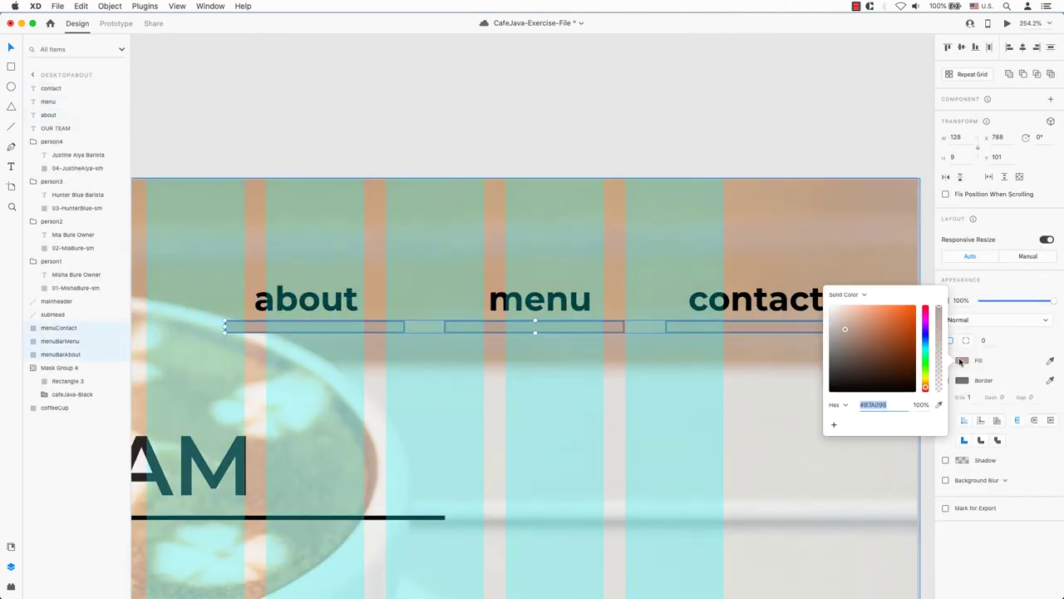
left_click(893, 357)
left_click(927, 279)
- Give the about bar a lighter eyedropped fill to mark the current page
left_click(757, 330)
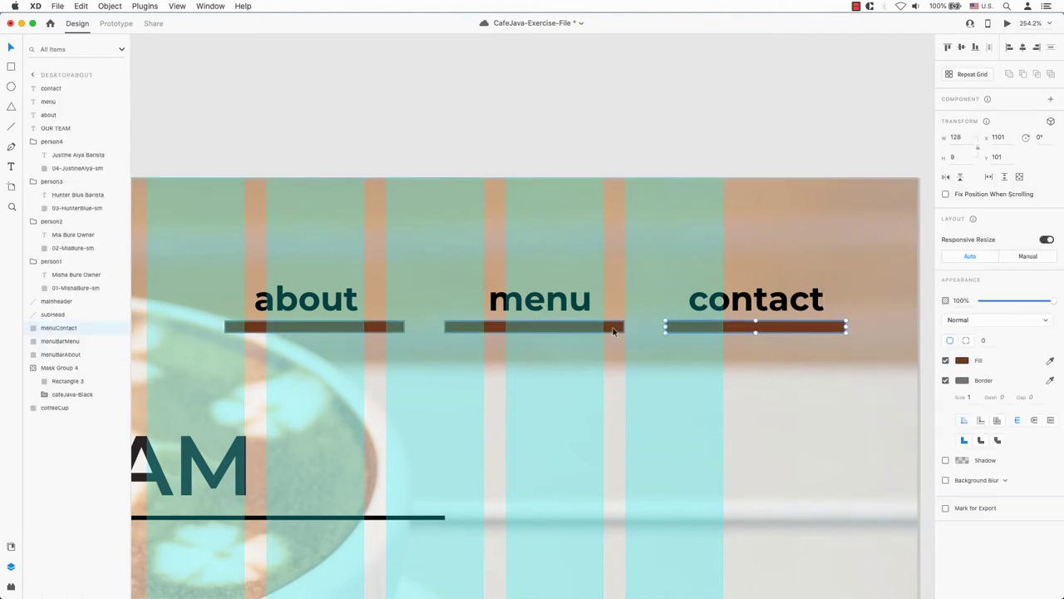
left_click(541, 327)
left_click(962, 360)
left_click(374, 329)
left_click(962, 360)
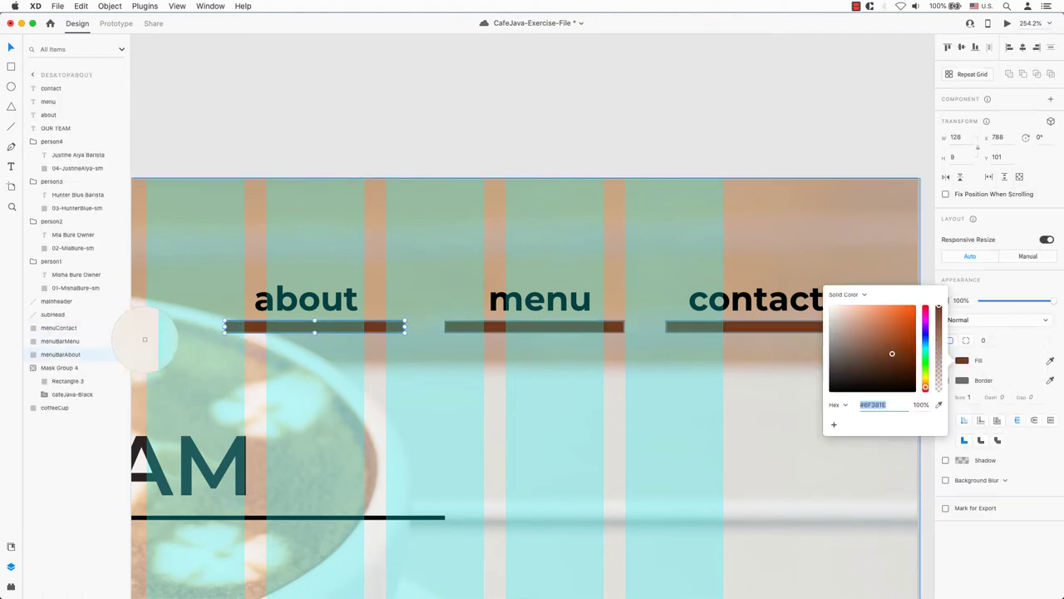
left_click(146, 334)
key("super+minus")
key("super+minus")
key("super+minus")
key("Escape")
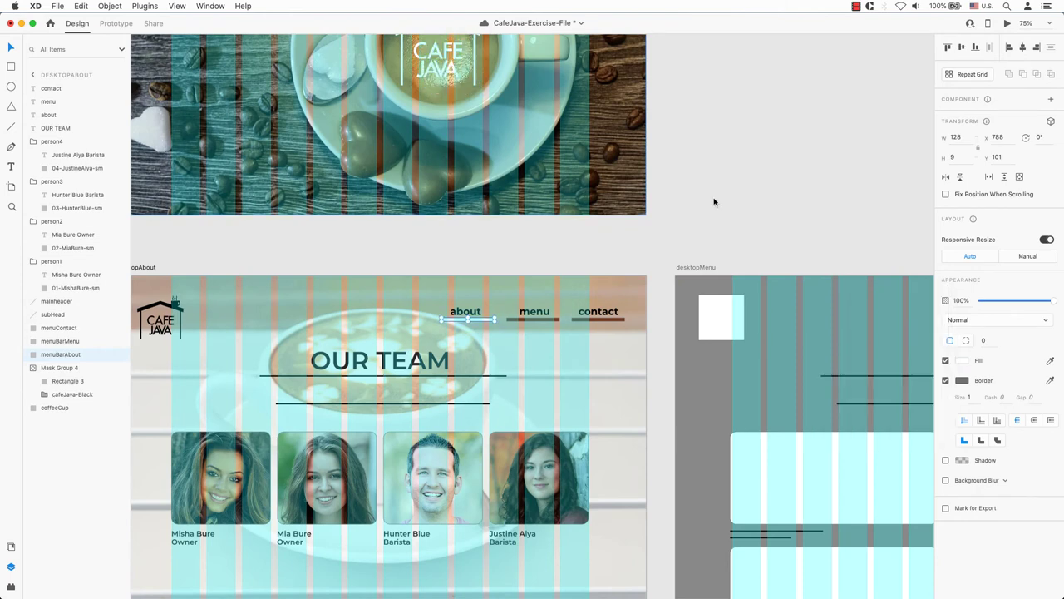
key("Escape")
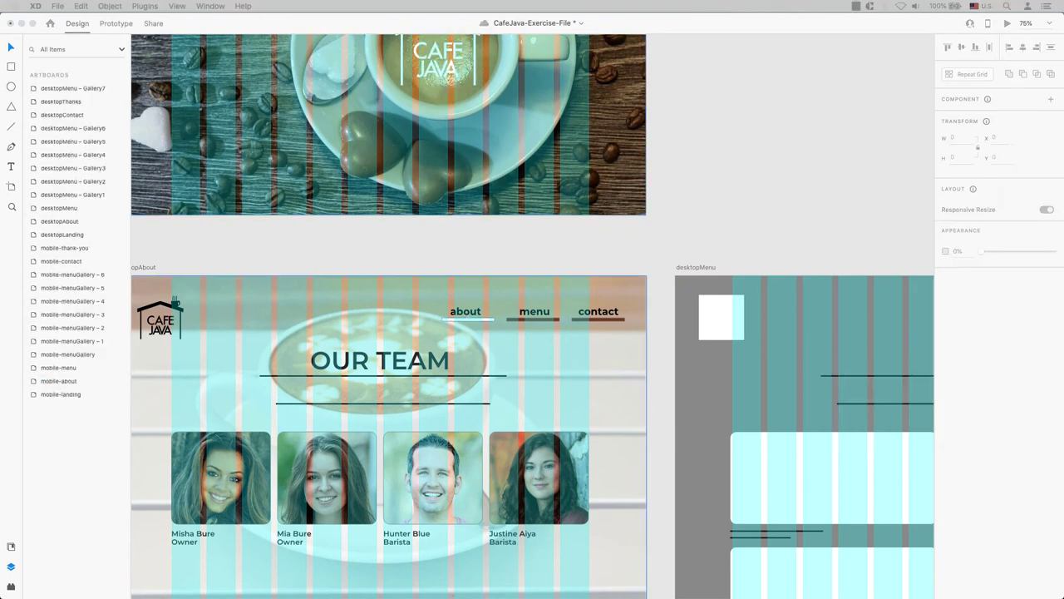
- Paste the team tagline under OUR TEAM with centred text, centred horizontally on the artboard
key("super+v")
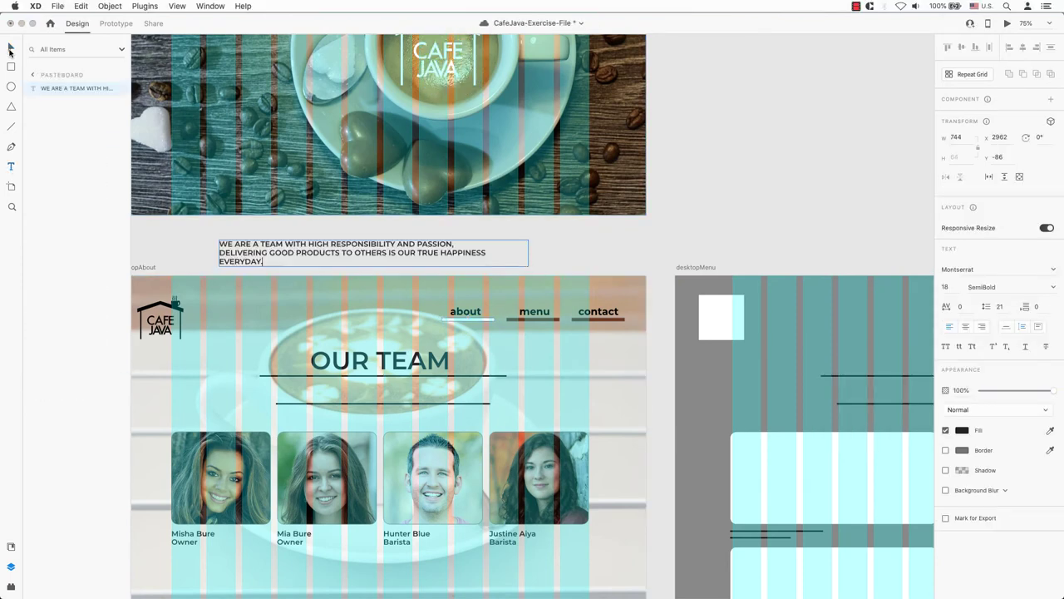
left_click_drag(321, 250, 384, 391)
left_click(965, 357)
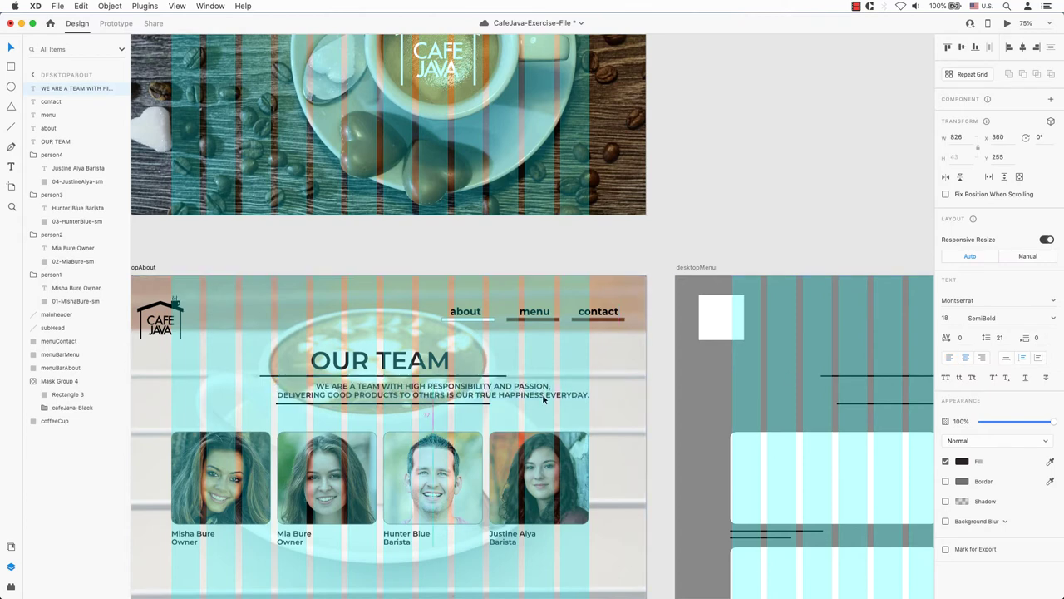
left_click(1024, 48)
left_click(857, 7)
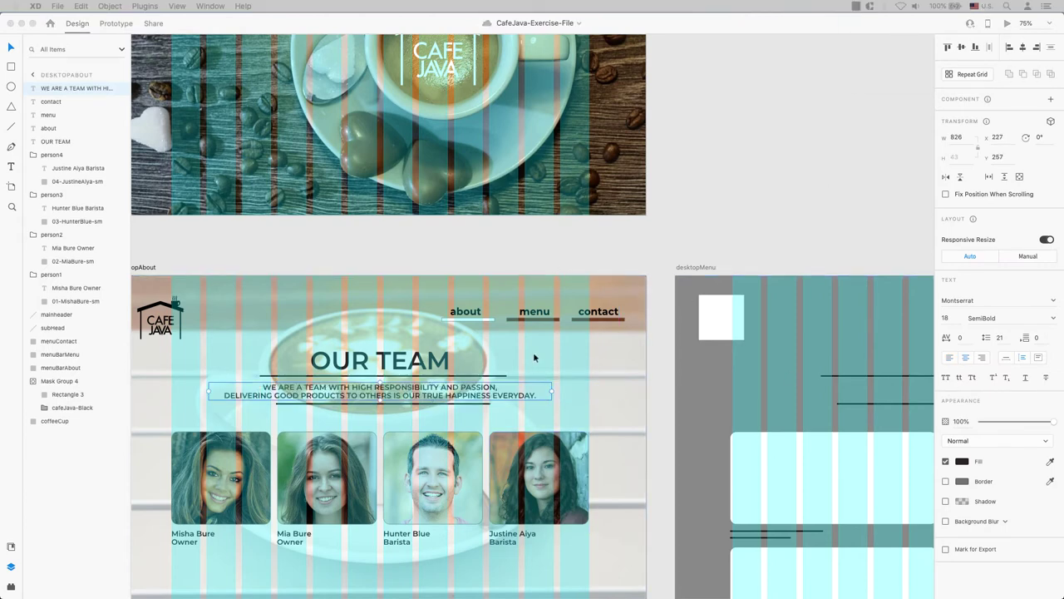
- Nudge the tagline down slightly, then select the heading, tagline and underline together
left_click(381, 405)
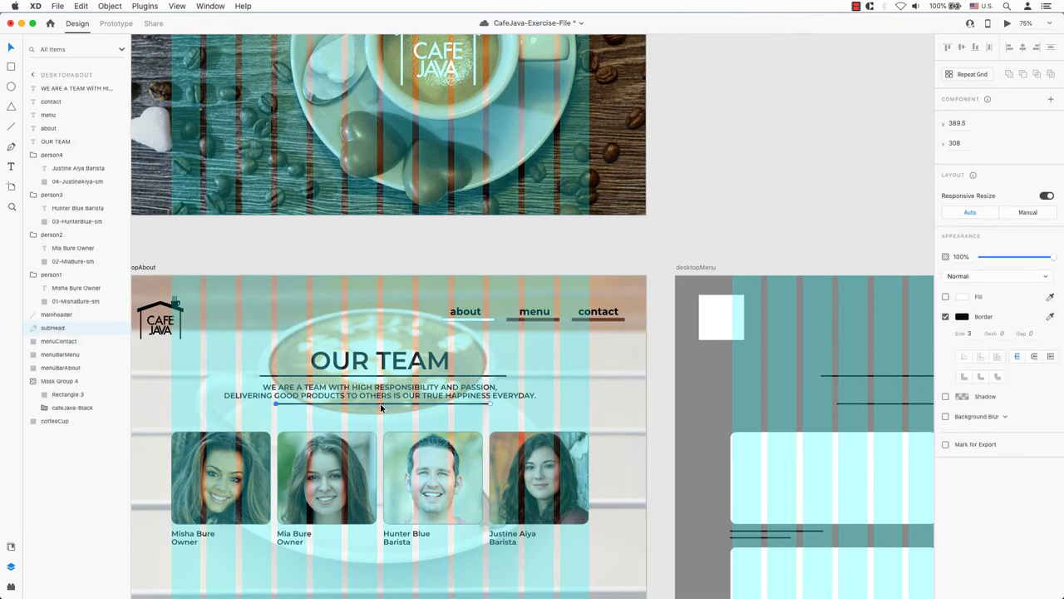
left_click(487, 400)
key("shift+Down")
left_click(760, 211)
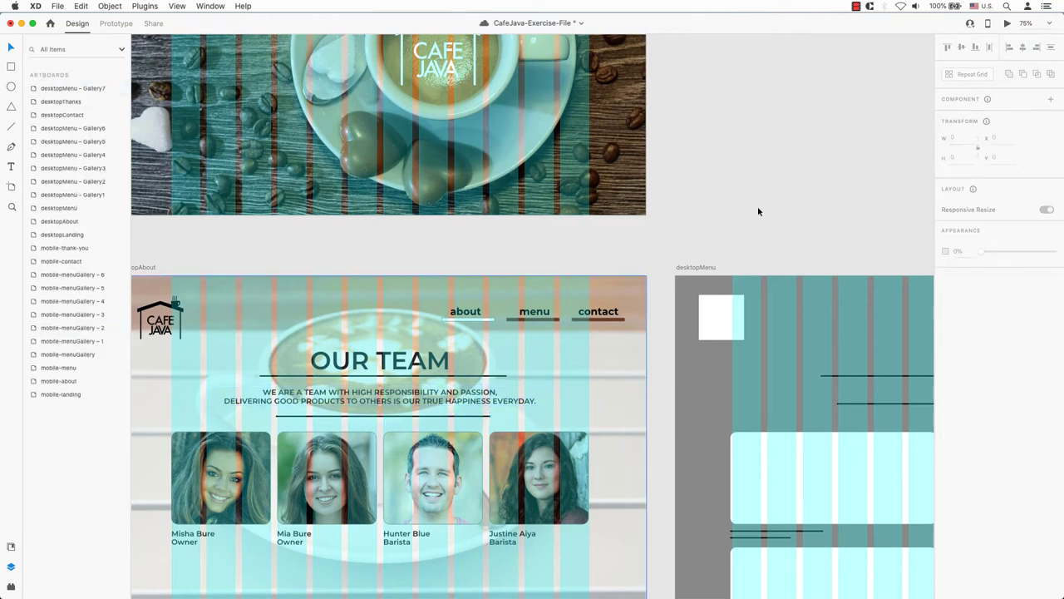
left_click(390, 360)
left_click(404, 395, "shift")
left_click(452, 416, "shift")
- Copy the logo and nav header from desktopAbout into desktopMenu, replacing its placeholder logo
scroll(689, 399, "right", 5)
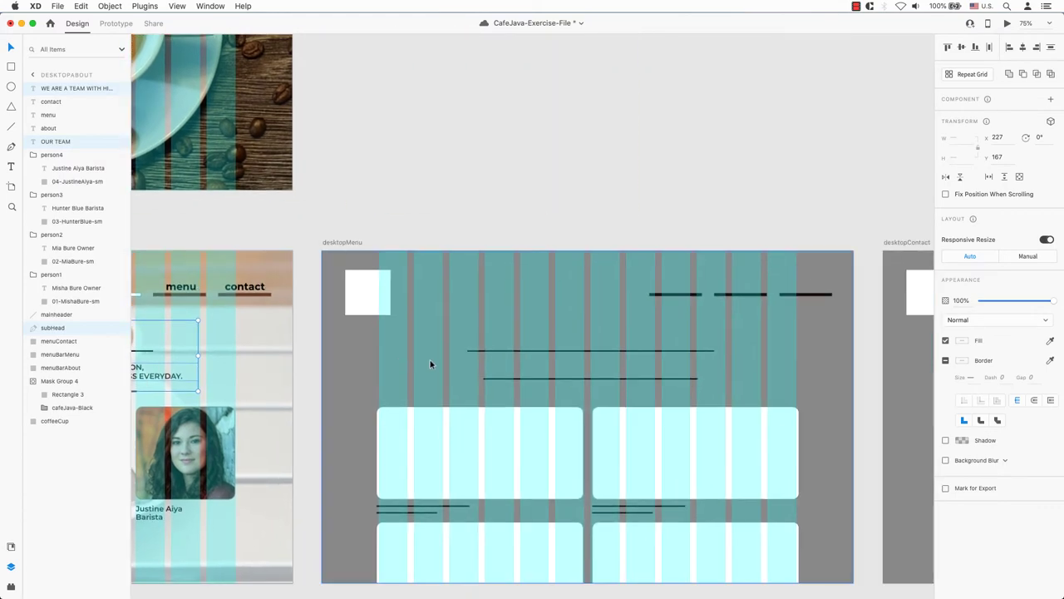
scroll(430, 363, "left", 6)
left_click_drag(178, 279, 663, 314)
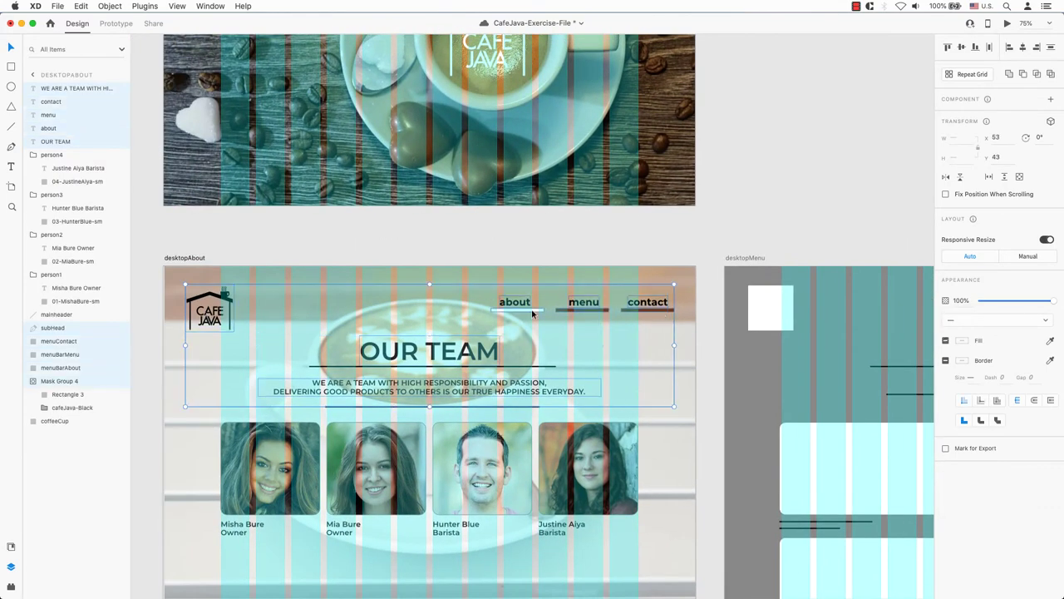
key("super+c")
scroll(499, 349, "right", 10)
left_click(307, 258)
key("Delete")
key("Delete")
left_click(643, 316)
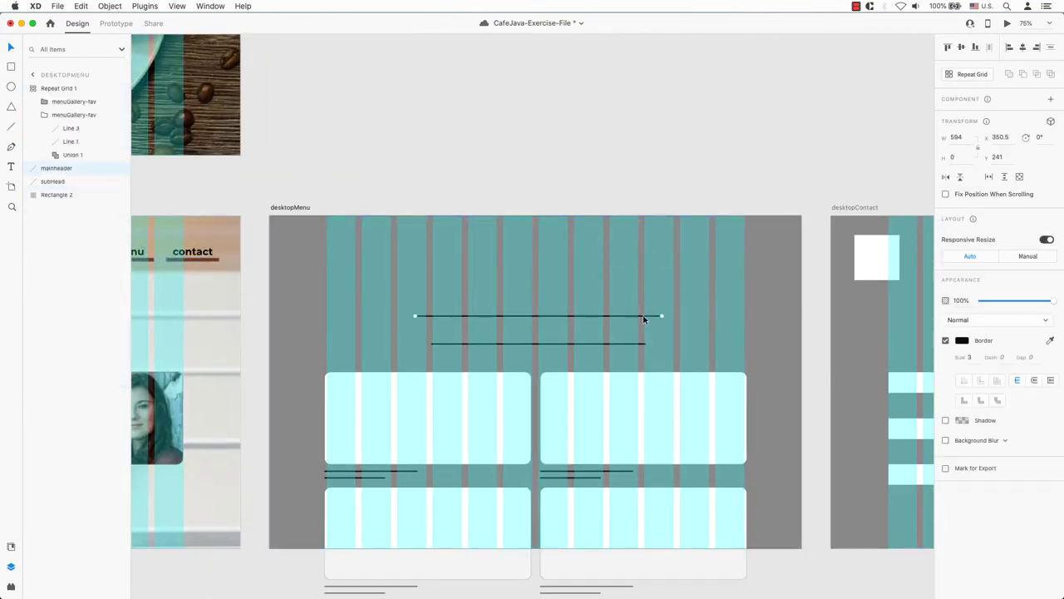
key("super+v")
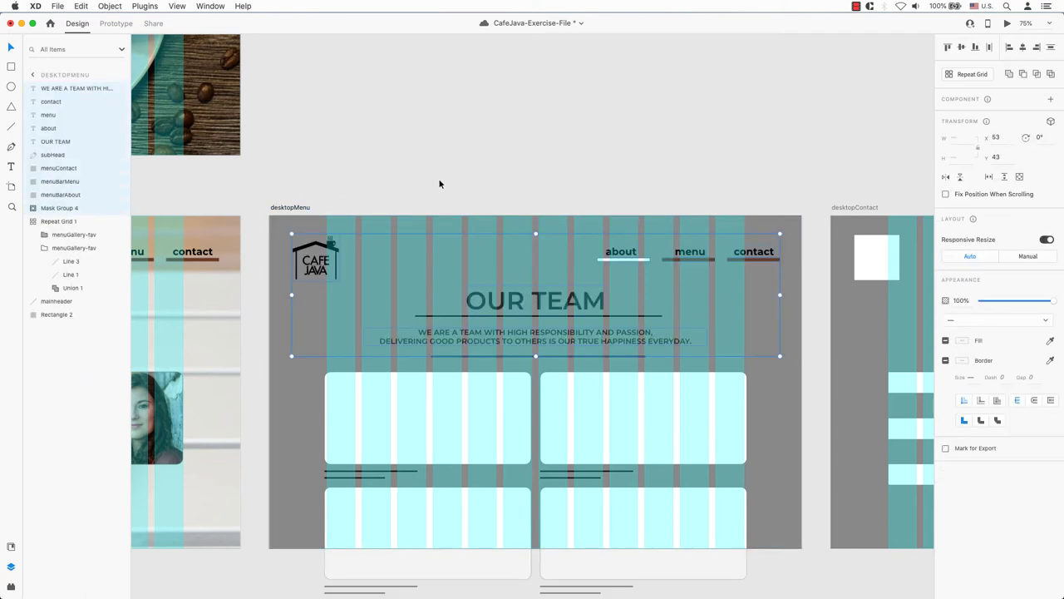
- Recolour desktopMenu's about underline with the contact underline's brown via the eyedropper
double_click(622, 259)
left_click(962, 360)
left_click(938, 404)
left_click(760, 264)
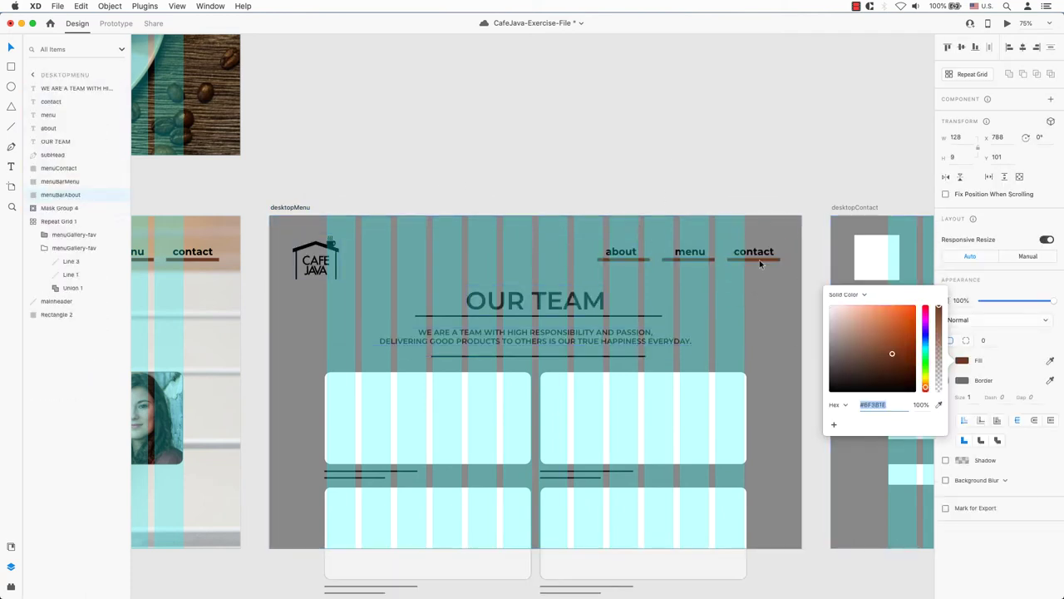
key("Escape")
key("Escape")
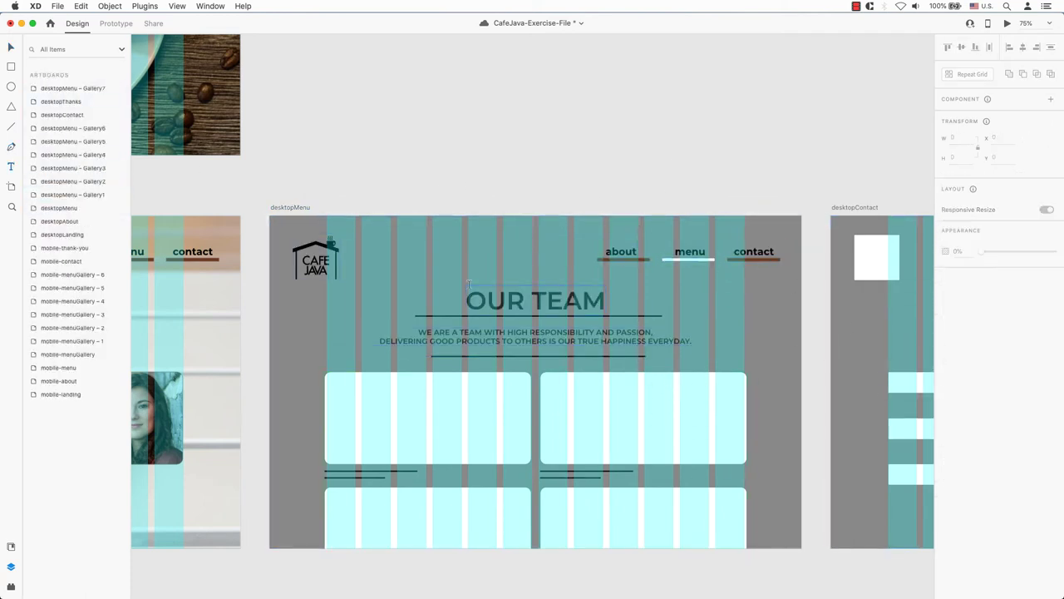
left_click(469, 282)
left_click(607, 149)
left_click_drag(364, 276, 760, 419)
- Change the heading to OUR MENU and centre it
double_click(548, 229)
type("MENU")
key("Escape")
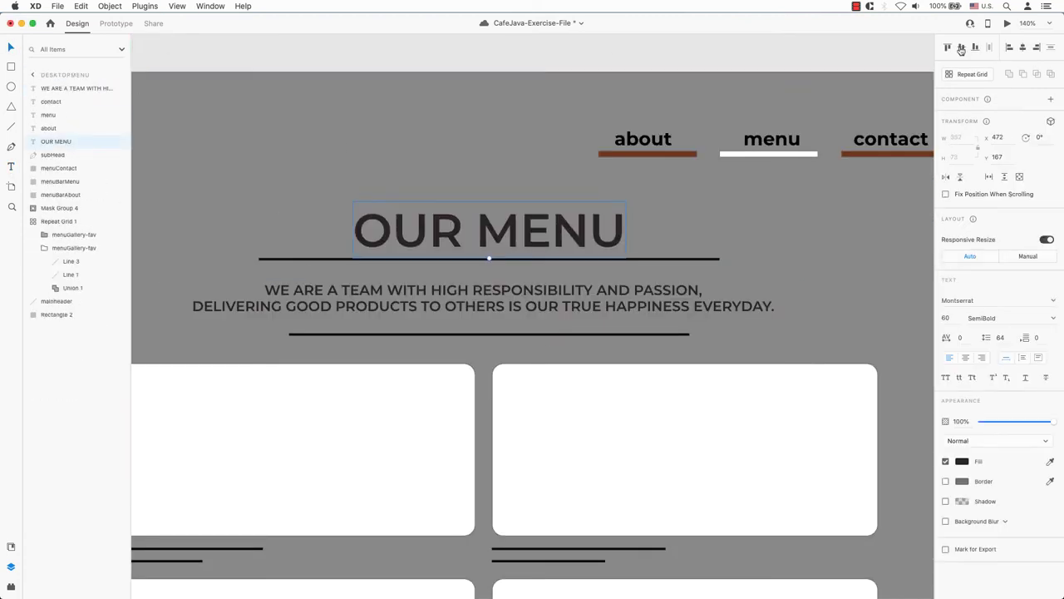
left_click(1023, 47)
- Replace the subheading with the cafe description, widened to two lines and re-centred
double_click(382, 297)
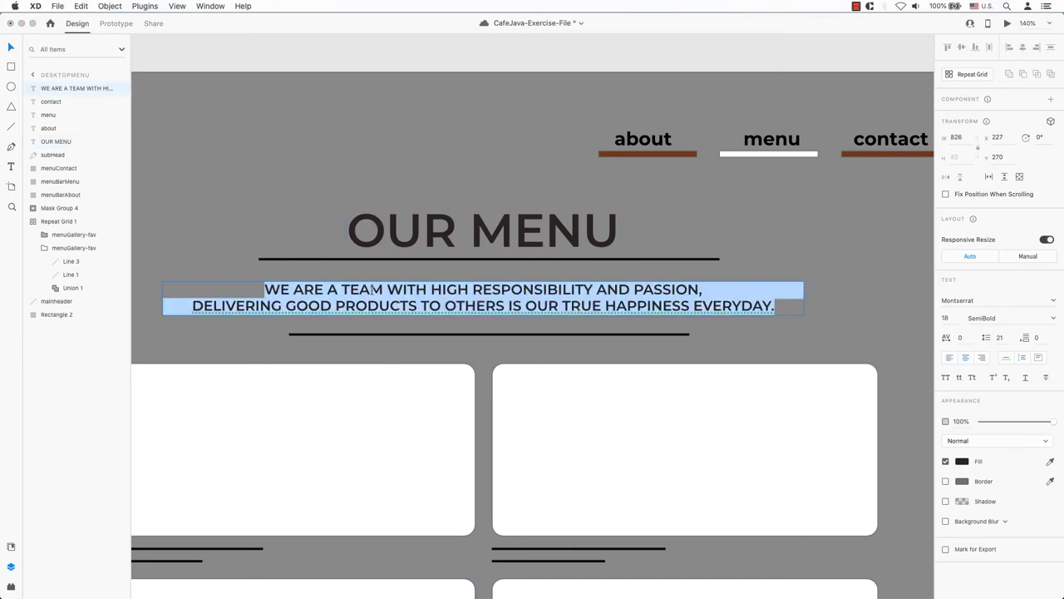
key("super+v")
left_click(186, 320)
key("BackSpace")
left_click_drag(804, 305, 821, 304)
left_click(1023, 47)
- Bring up the cafe assets folder and select the gallery grid of menu tiles
key("super+minus")
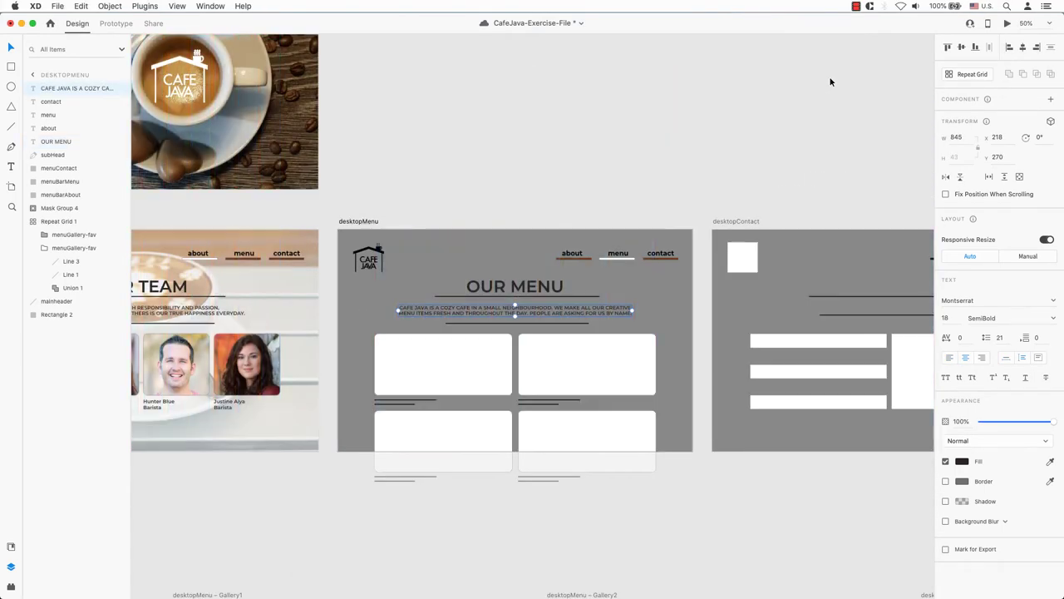
key("super+Tab")
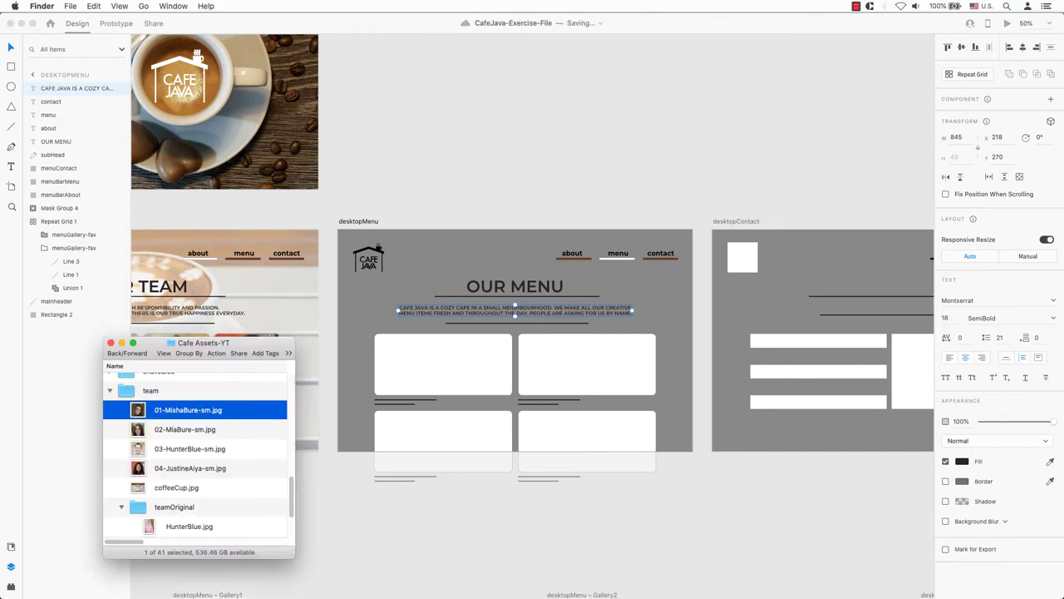
scroll(277, 468, "up", 5)
left_click(466, 376)
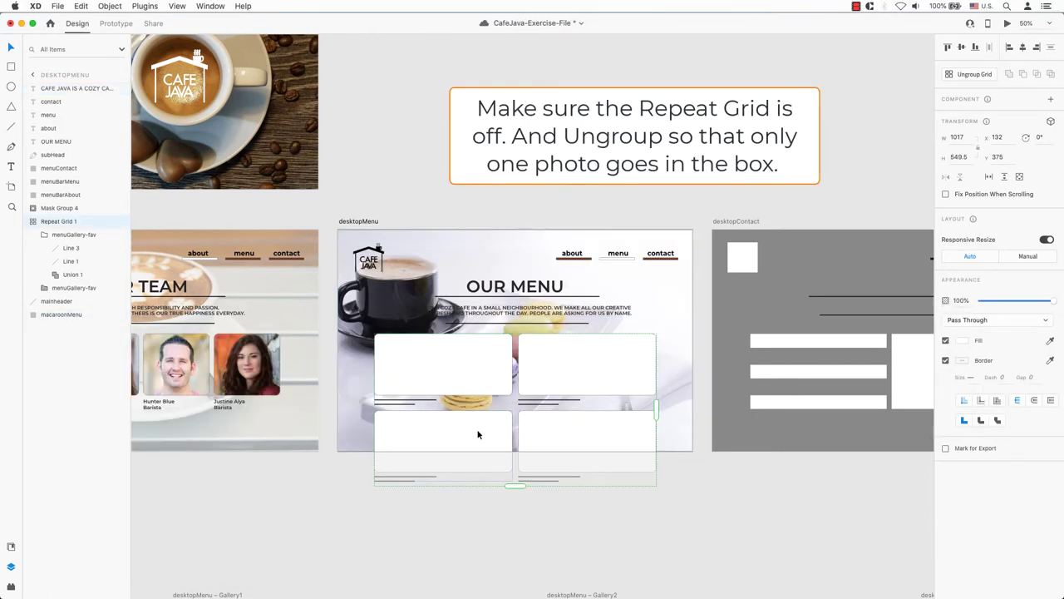
- Ungroup Repeat Grid 1, then ungroup both the top and bottom row groups of tiles
left_click(967, 75)
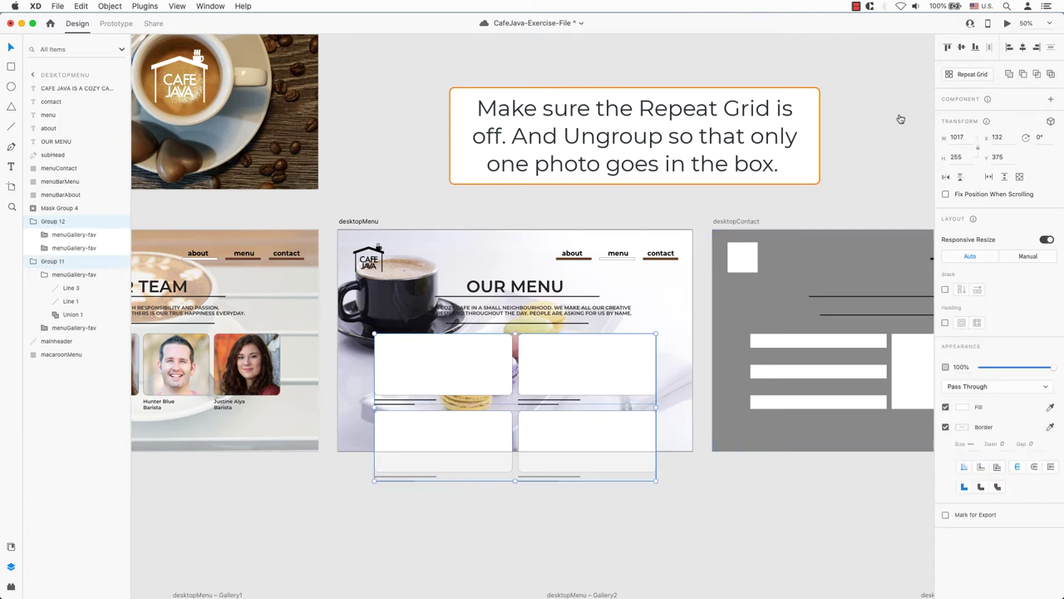
left_click(775, 486)
left_click(485, 378)
right_click(485, 378)
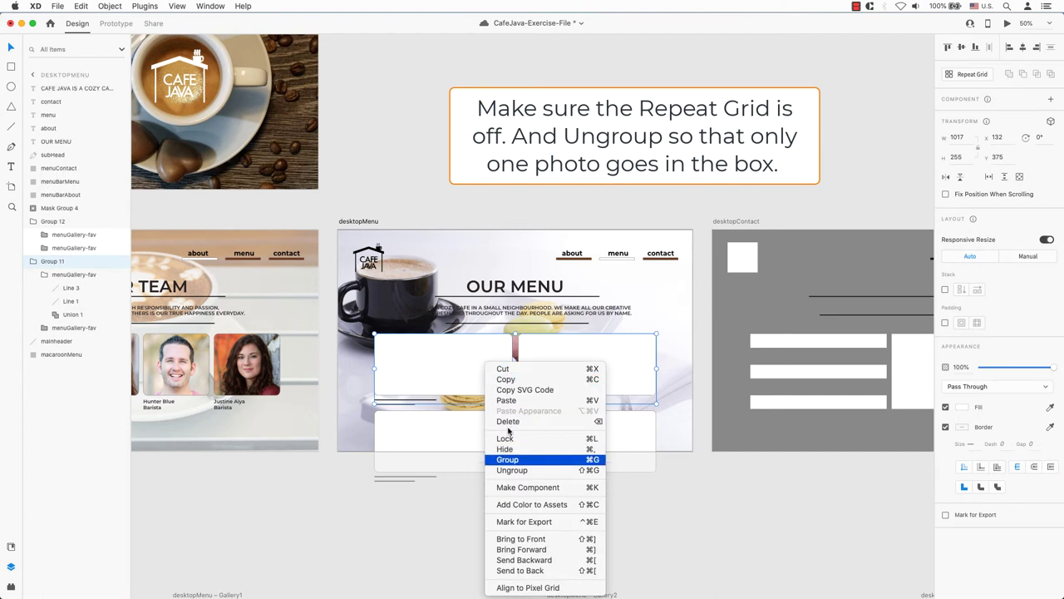
left_click(510, 470)
left_click(715, 497)
left_click(477, 433)
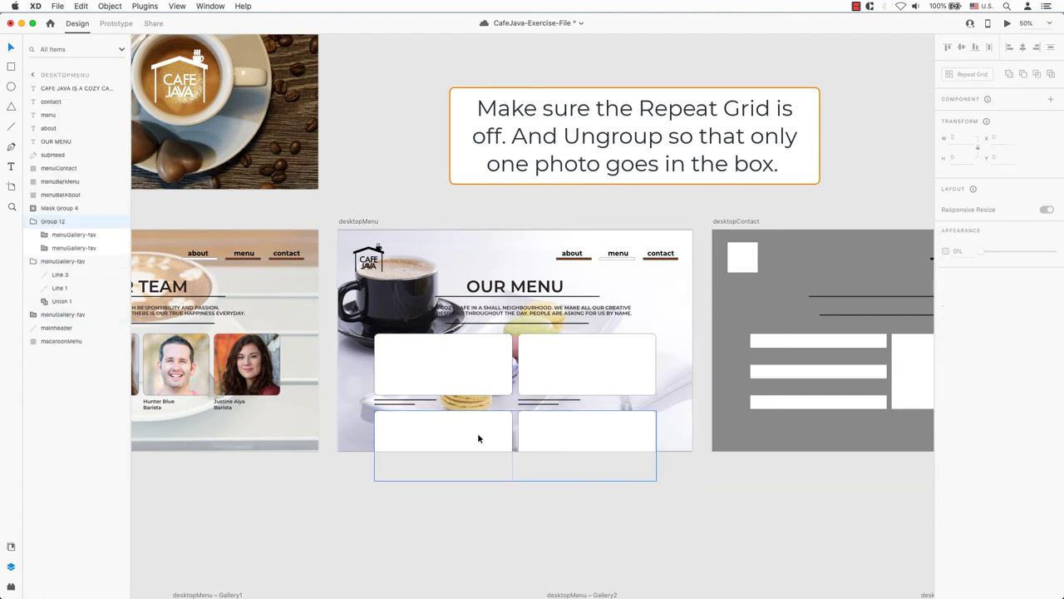
right_click(477, 434)
left_click(511, 470)
left_click(708, 496)
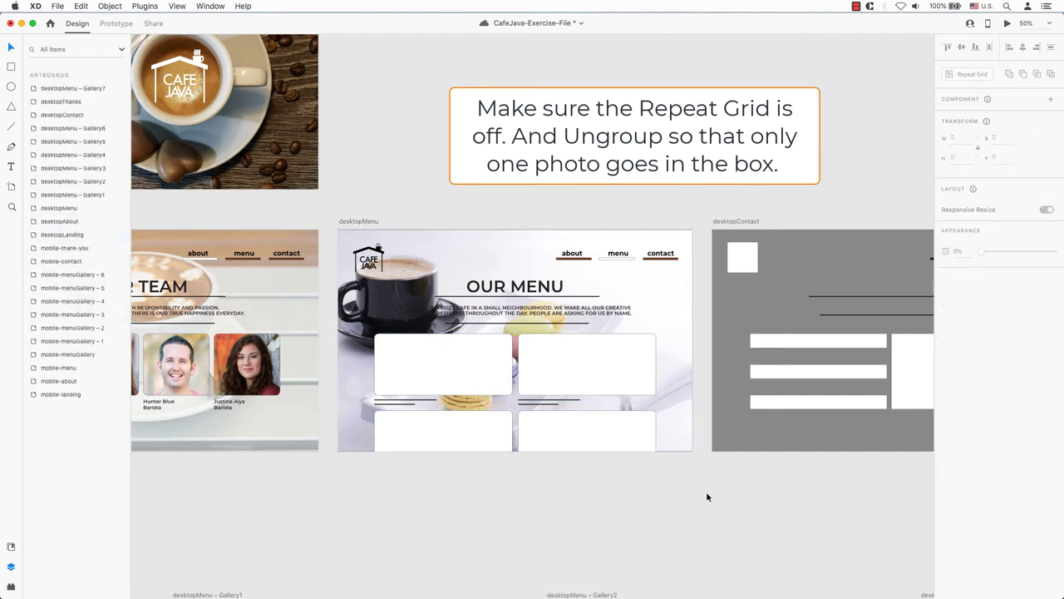
- Check that the top-left tile now moves on its own, then undo the move
left_click(457, 371)
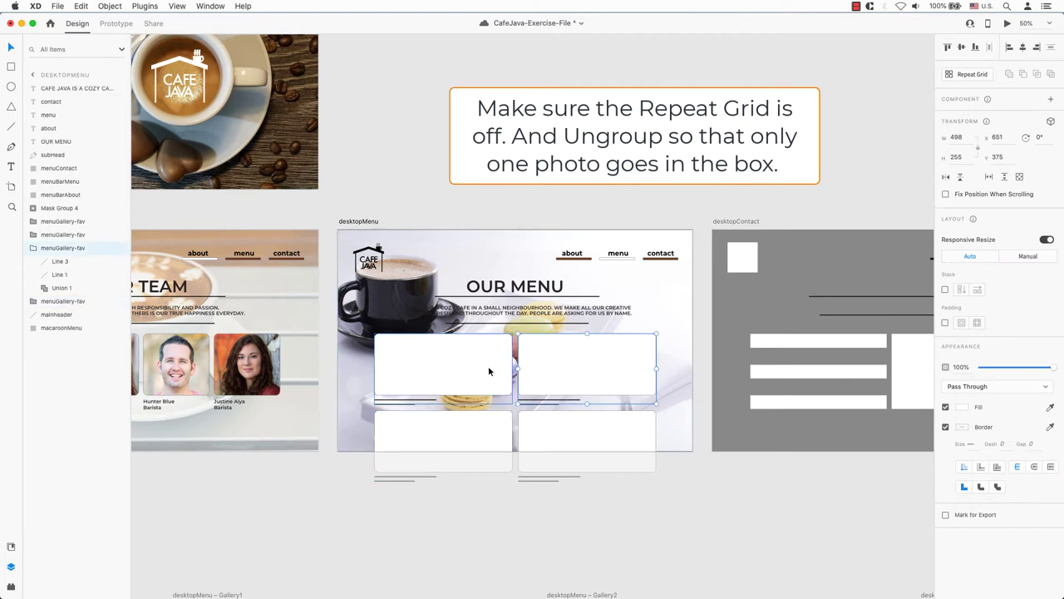
left_click_drag(491, 368, 410, 386)
key("super+z")
left_click(759, 531)
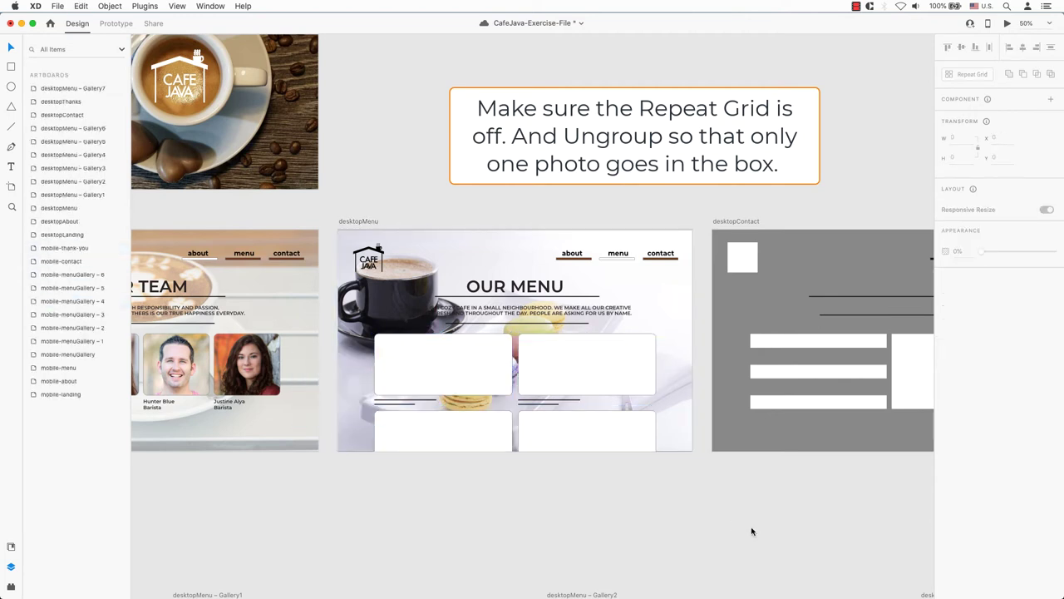
- Fill the four tiles with the macaron, latte art, ice-1716100_1920.jpg and coffeeShop.jpg photos
key("super+Tab")
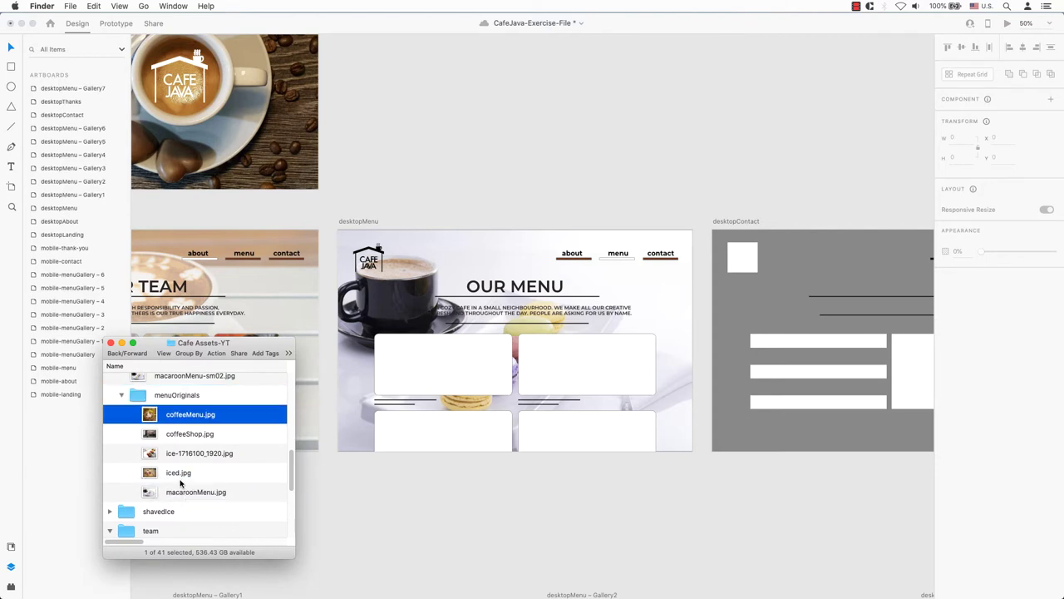
left_click_drag(189, 381, 443, 363)
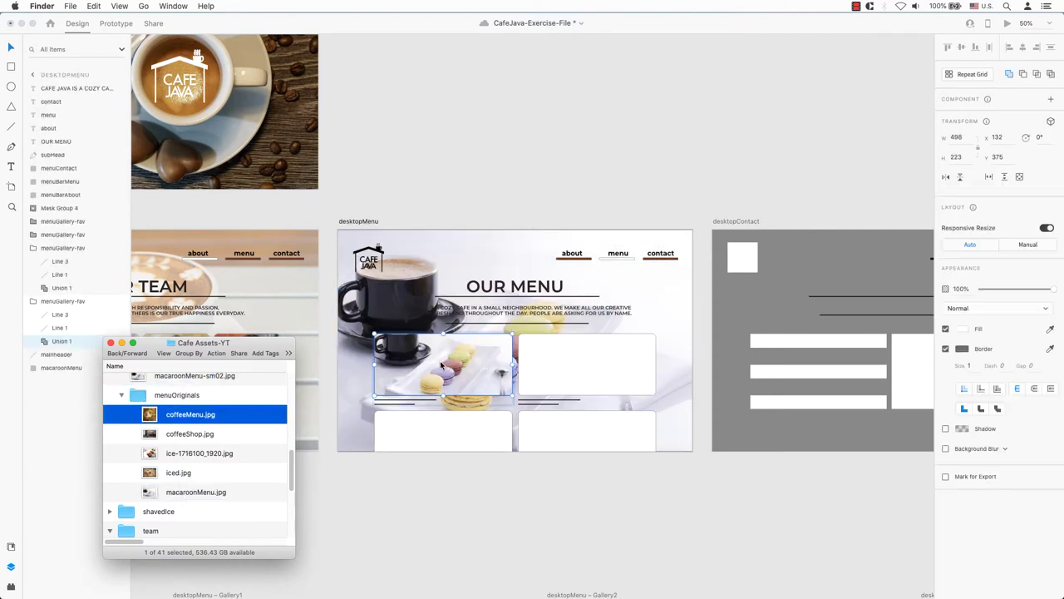
left_click_drag(195, 418, 604, 375)
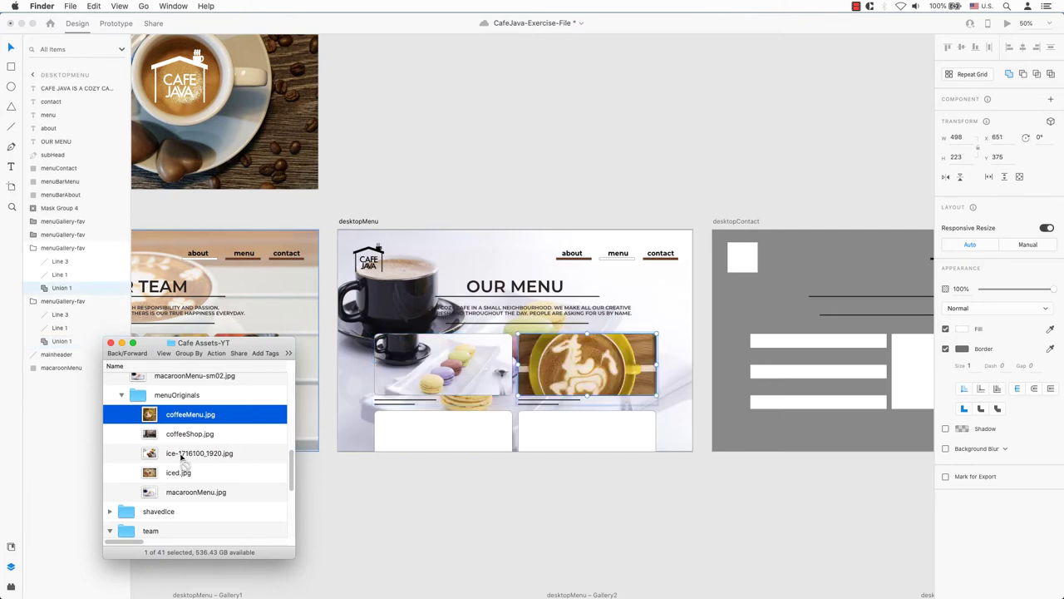
left_click_drag(180, 456, 453, 434)
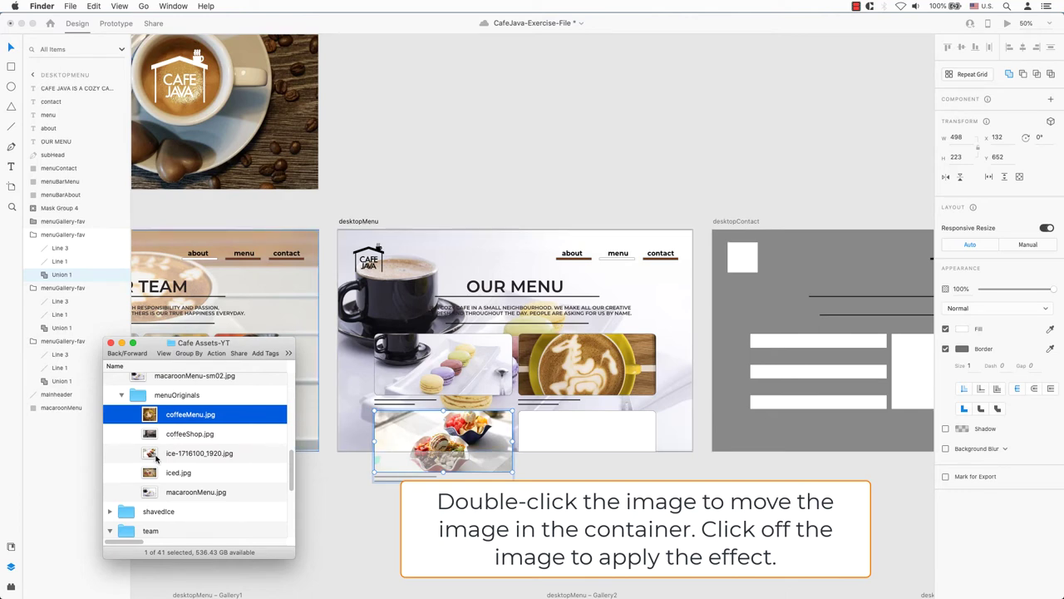
left_click_drag(152, 439, 587, 439)
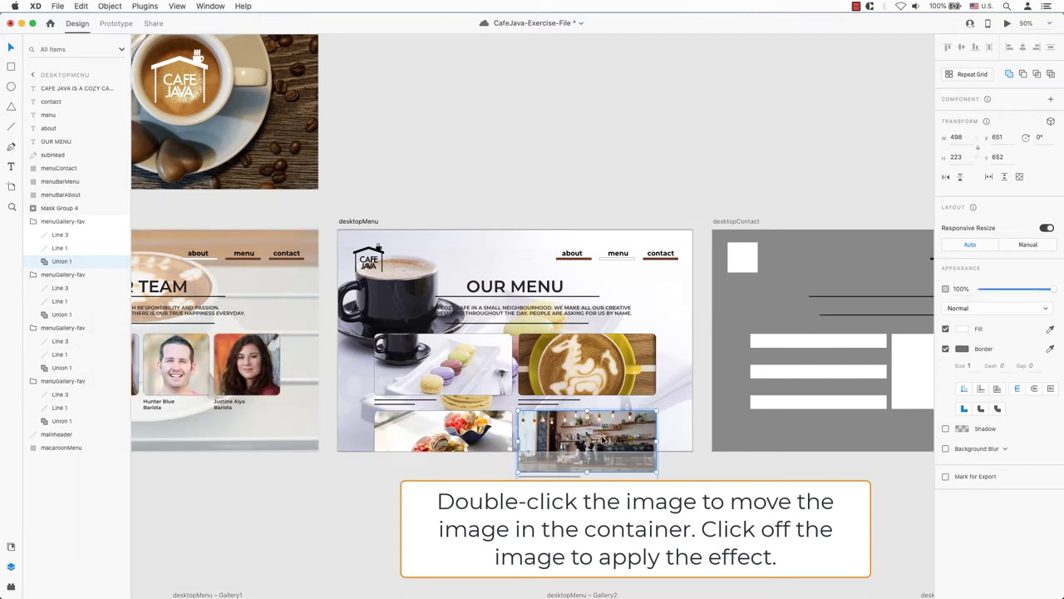
- Shift the coffee shop and food bowl photos slightly up within their tiles
double_click(603, 439)
left_click_drag(605, 439, 609, 429)
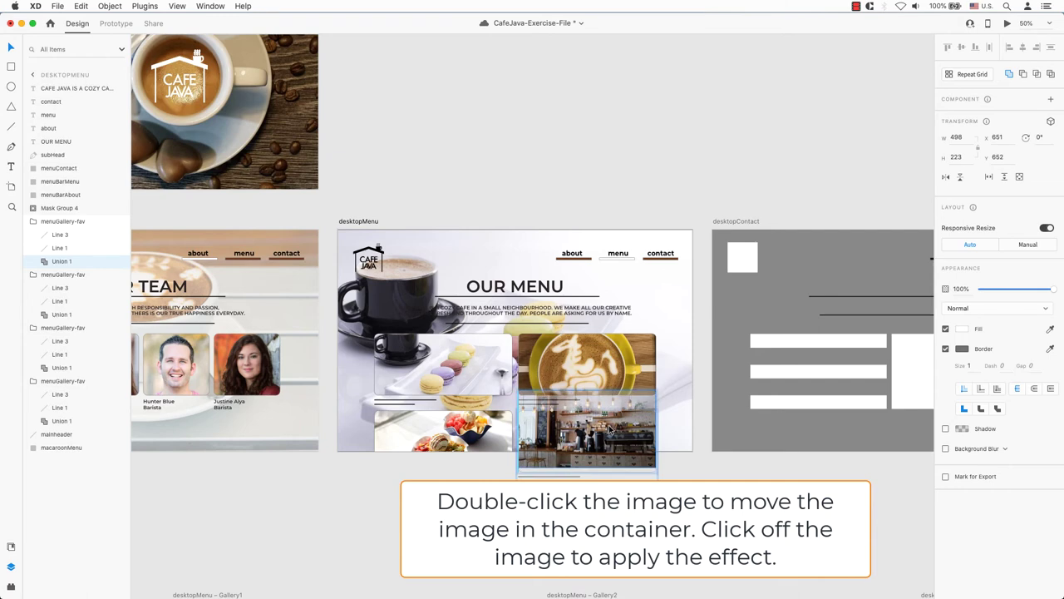
left_click(669, 467)
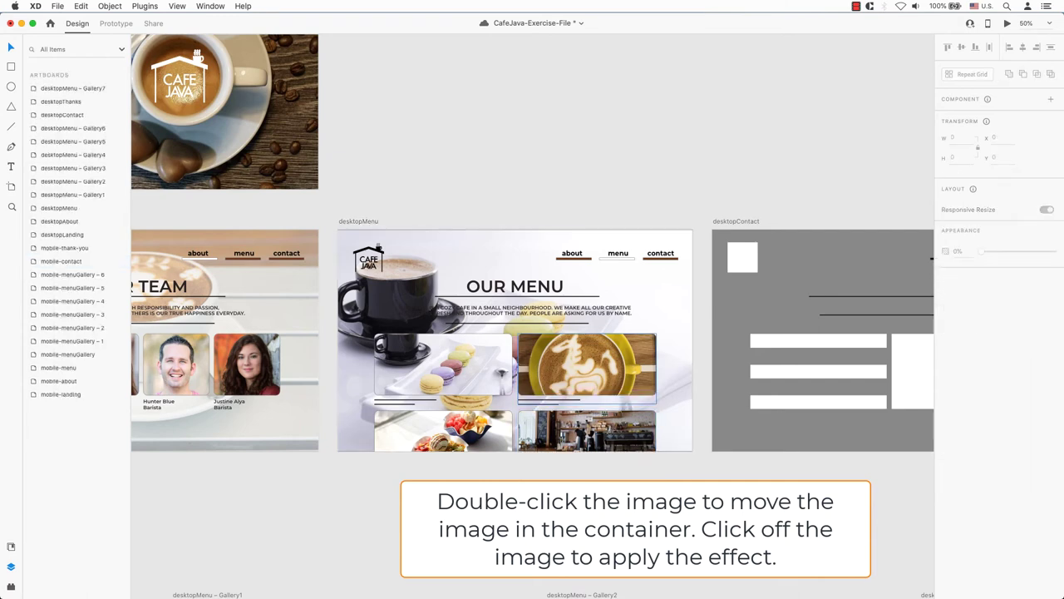
double_click(459, 441)
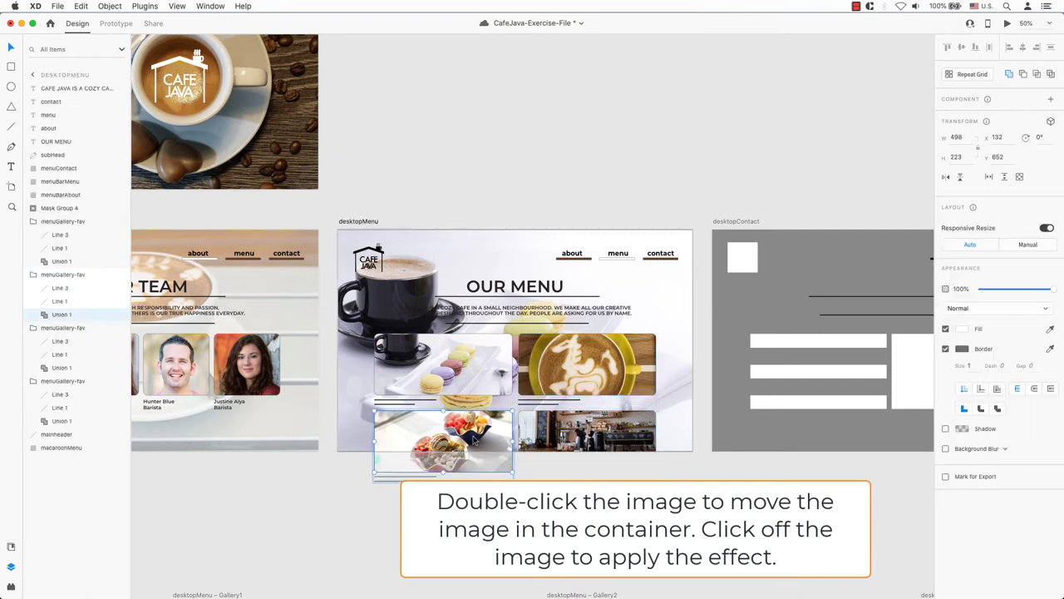
mouse_move(474, 439)
left_mouse_down()
mouse_move(475, 417)
mouse_move(478, 432)
left_mouse_up()
- Finish the food photo reposition and fade the macaroonMenu background to 60% opacity
key("Escape")
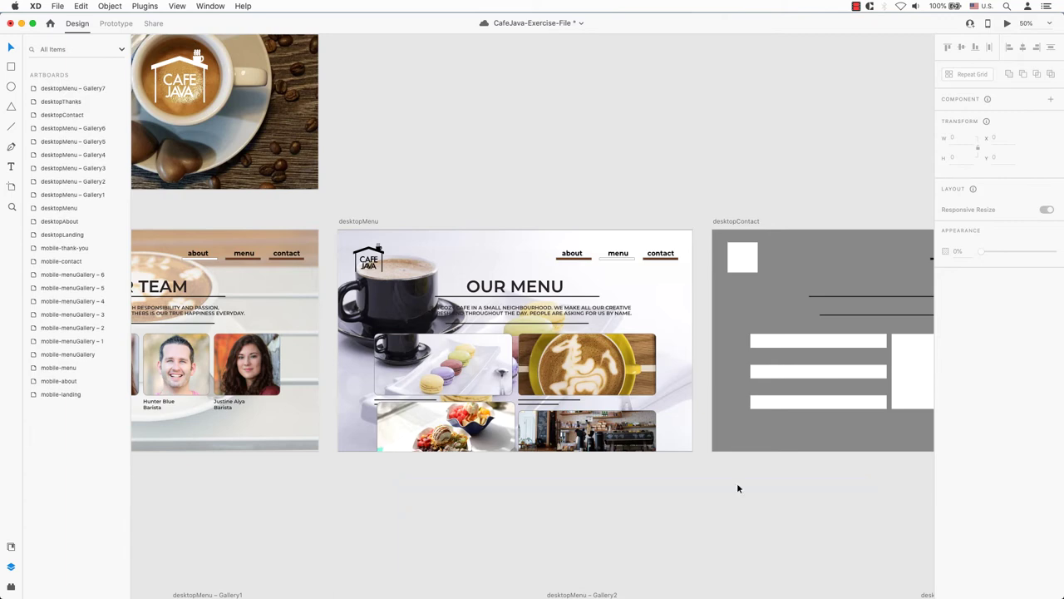
left_click(662, 297)
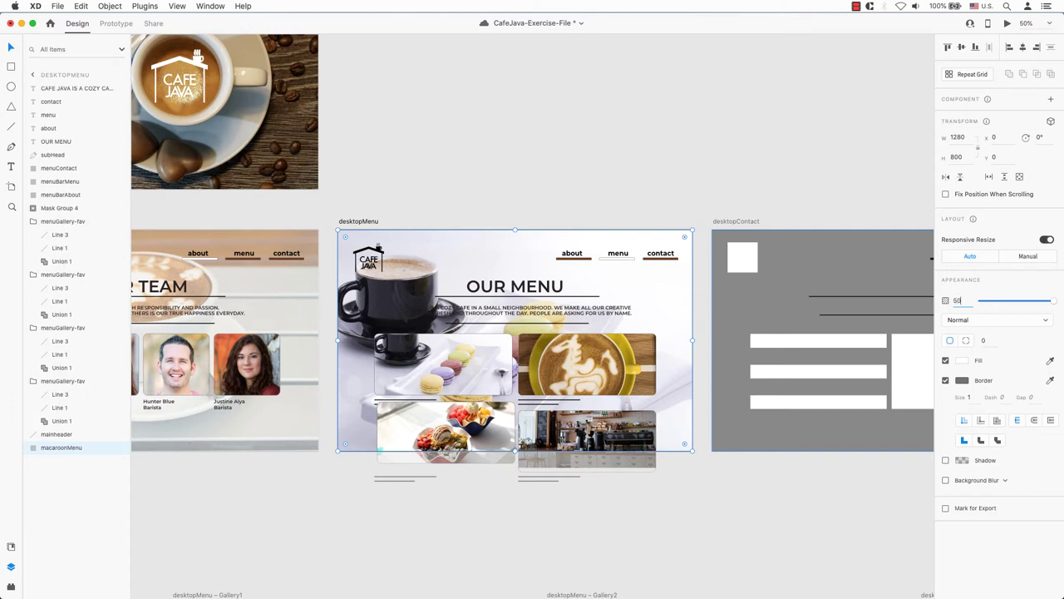
type("60")
key("Return")
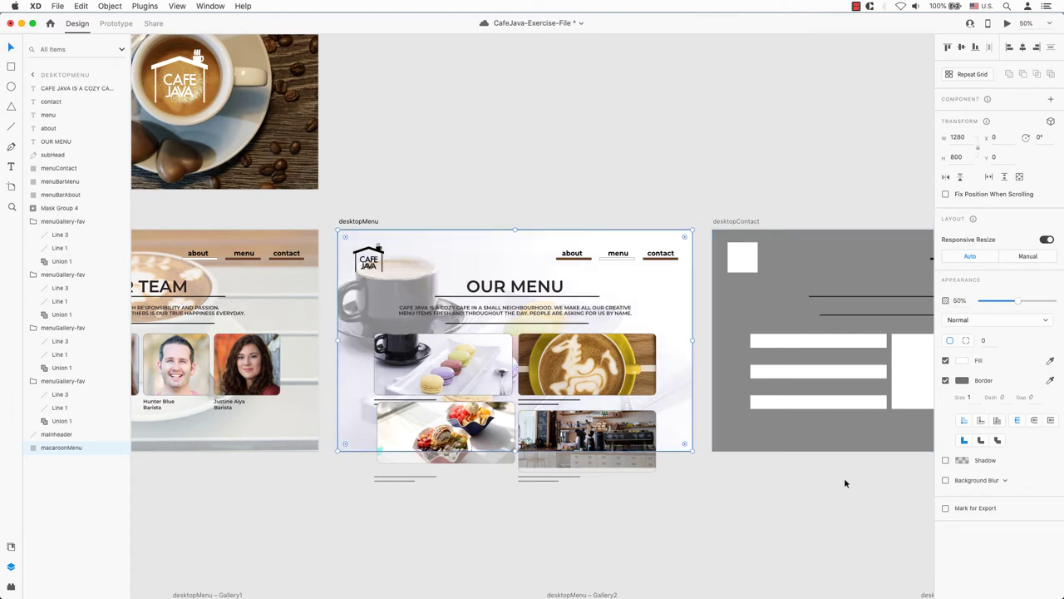
left_click(836, 499)
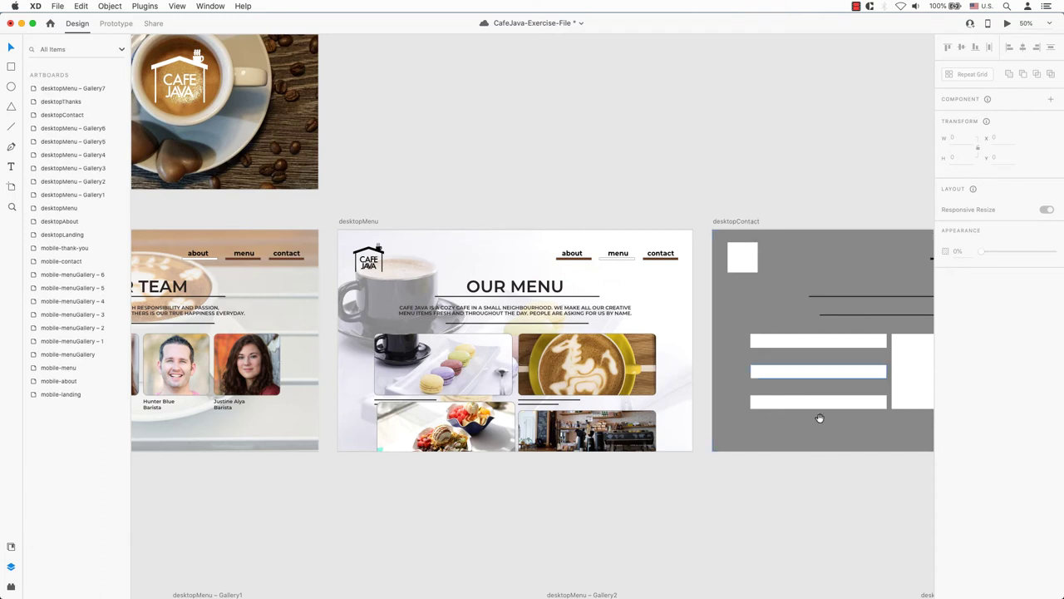
- Delete Line 1 and Line 3 from the macaron menuGallery-fav group
scroll(808, 359, "left", 3)
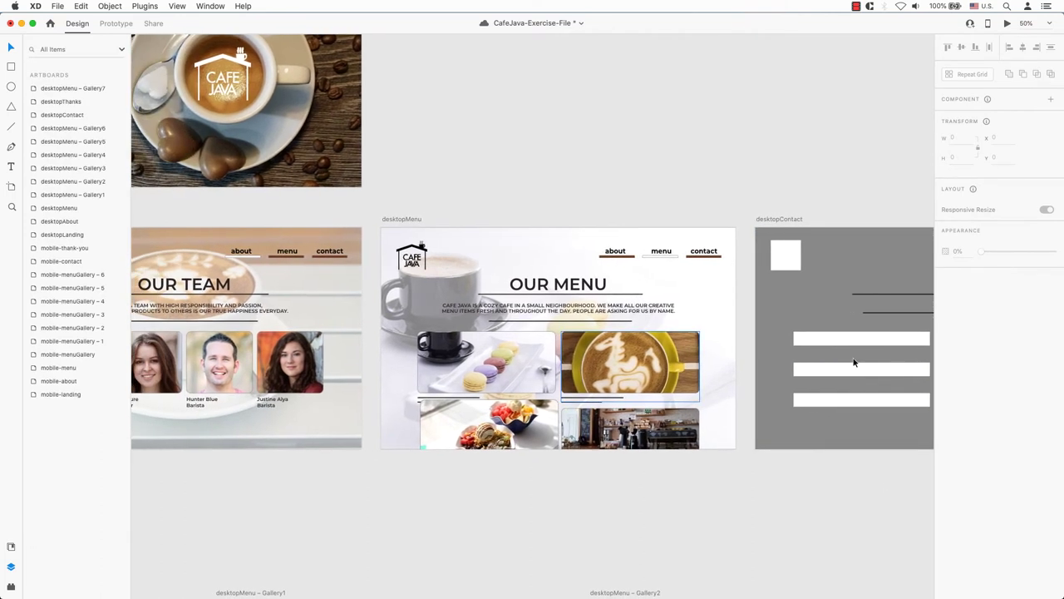
left_click(272, 404)
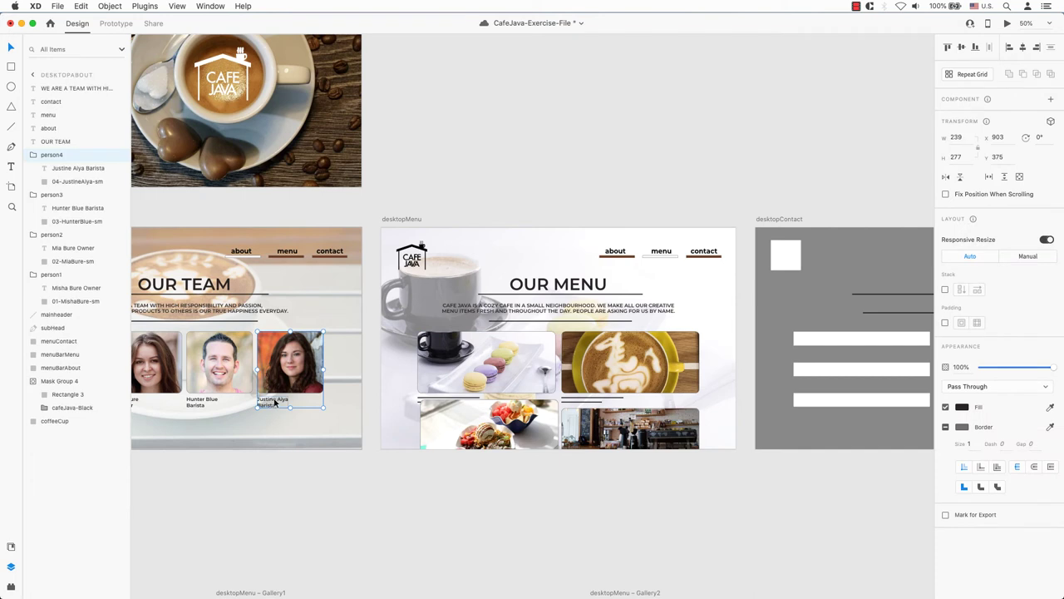
left_click(72, 169)
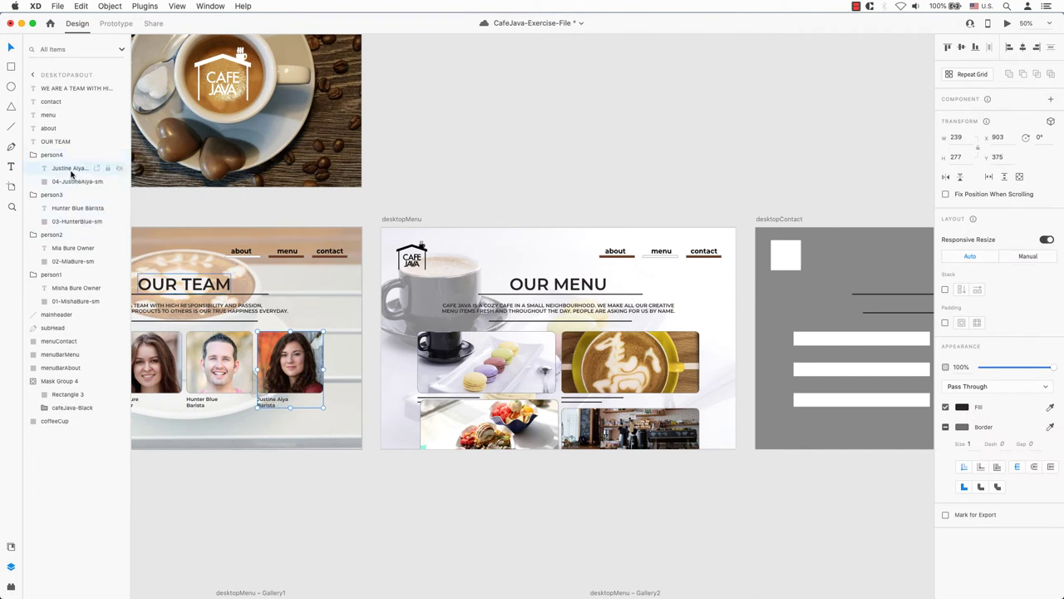
left_click(602, 508)
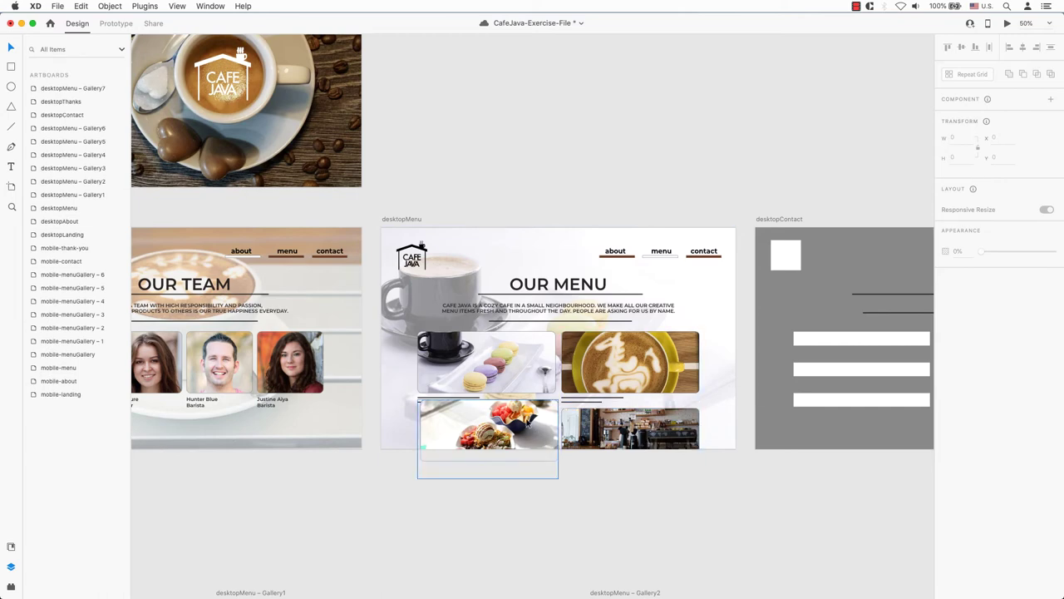
left_click(527, 422)
left_click(708, 494)
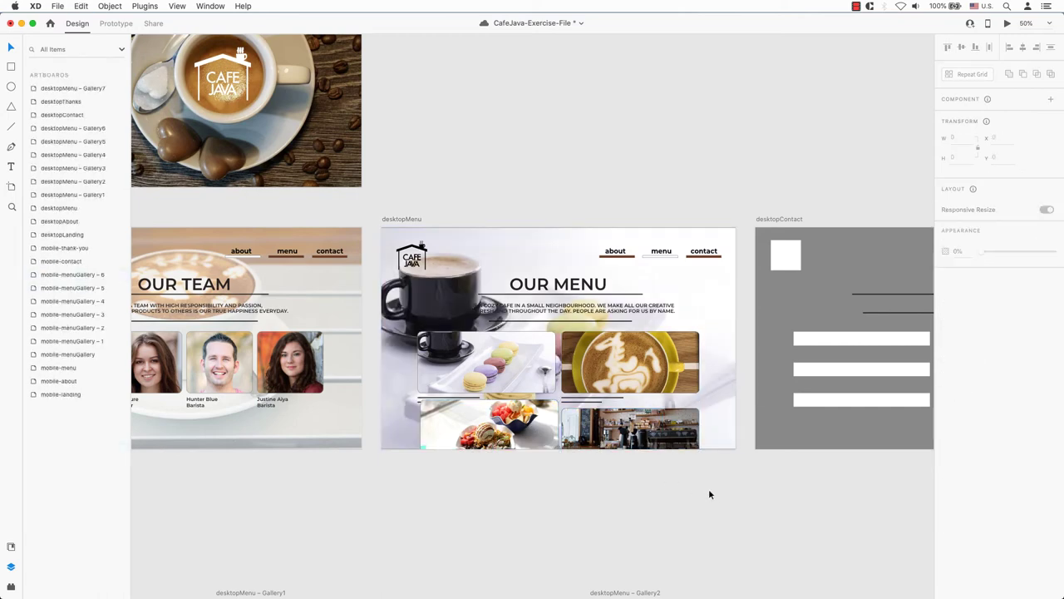
left_click(526, 427)
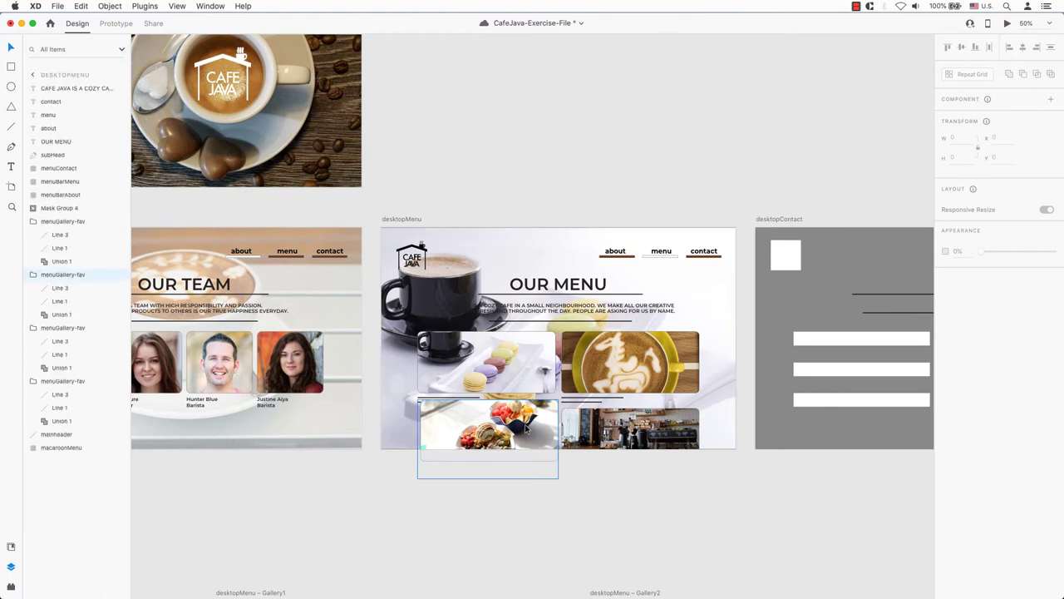
left_click(727, 479)
left_click(464, 401)
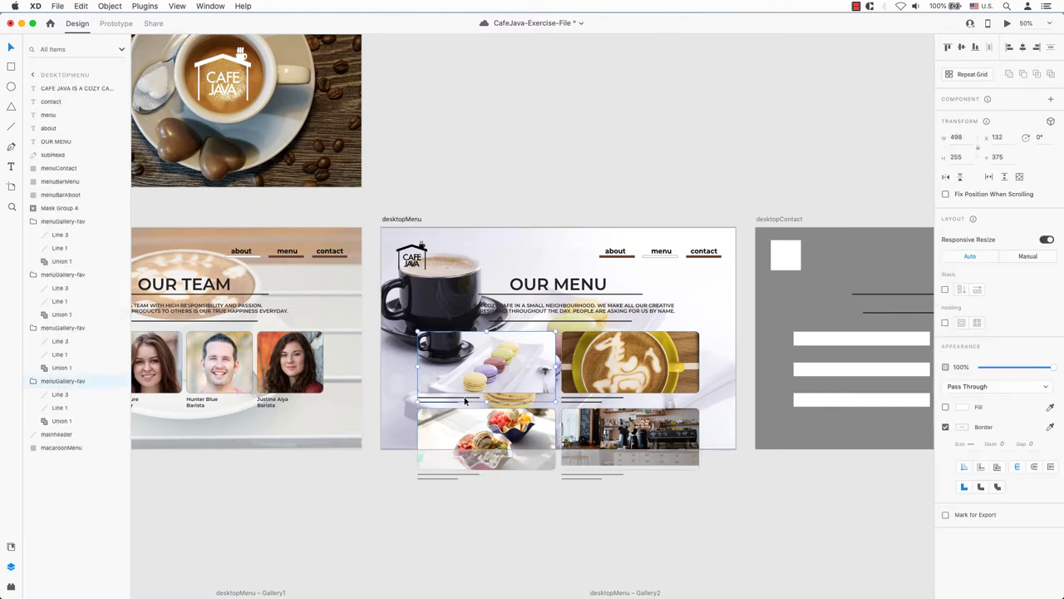
left_click(61, 397)
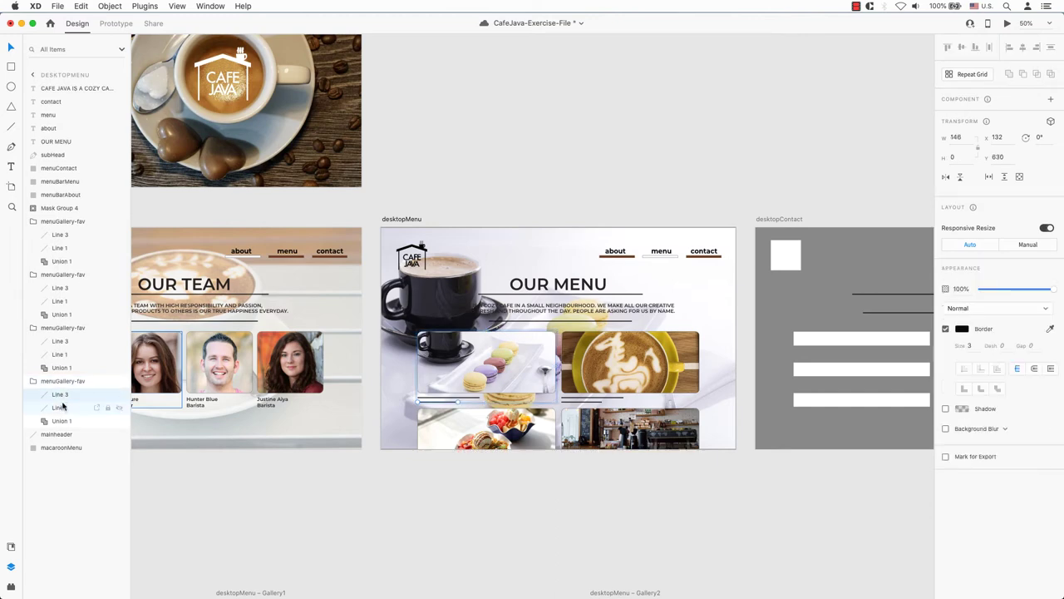
left_click(60, 408, "shift")
right_click(65, 408)
left_click(93, 465)
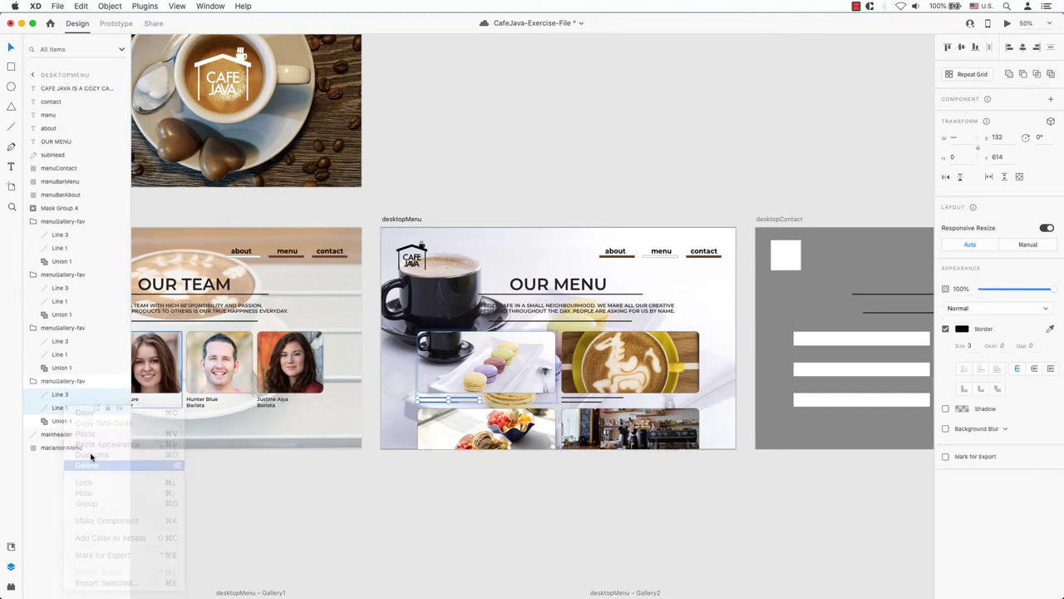
- Delete the placeholder lines from the remaining three gallery groups, leaving only Union 1
left_click(62, 356)
left_click(59, 342, "shift")
right_click(62, 343)
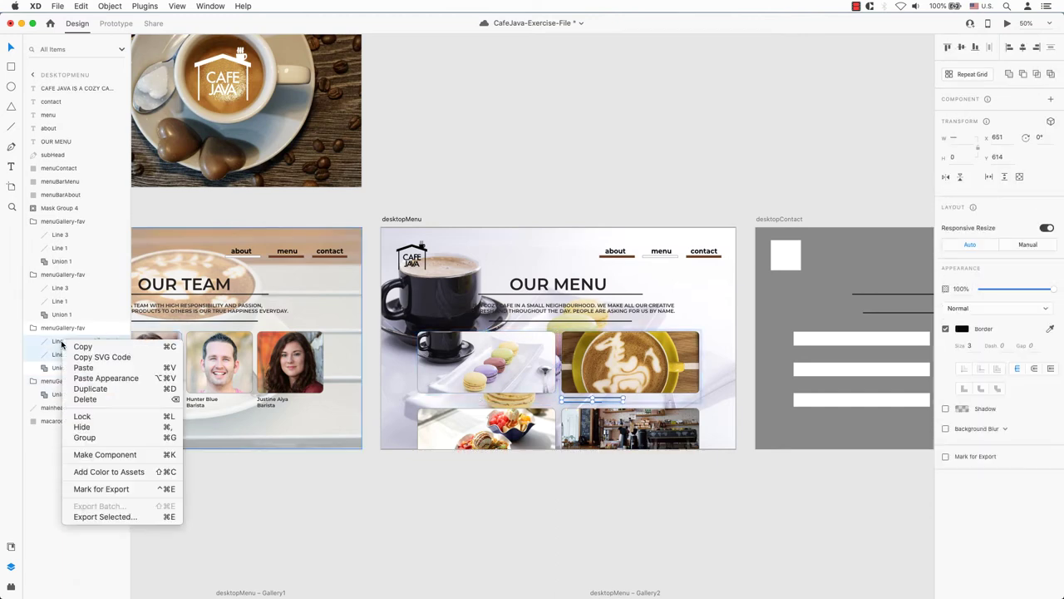
left_click(91, 399)
left_click(60, 289, "shift")
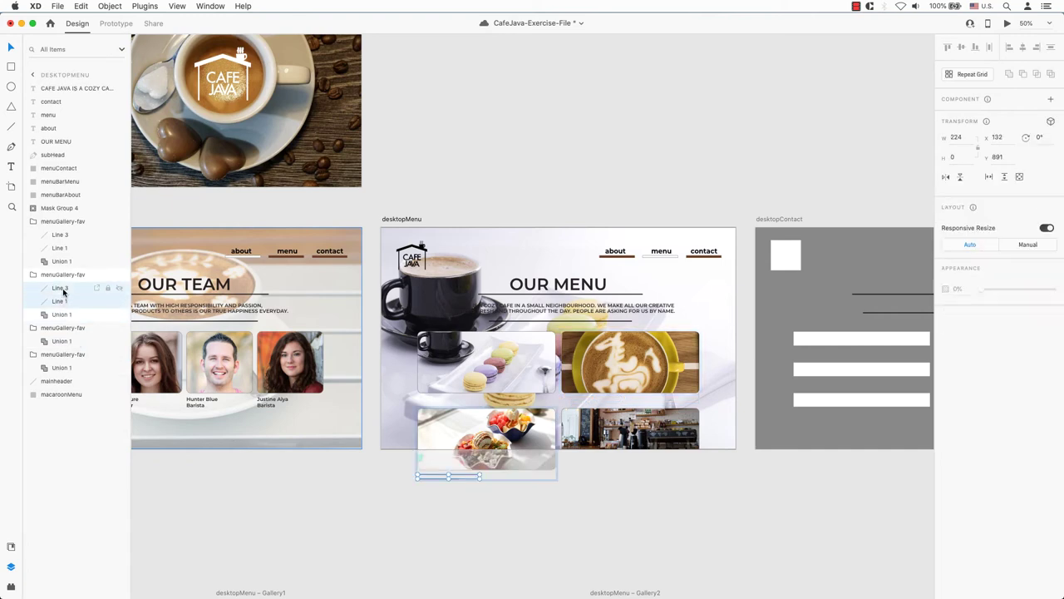
right_click(63, 288)
left_click(91, 347)
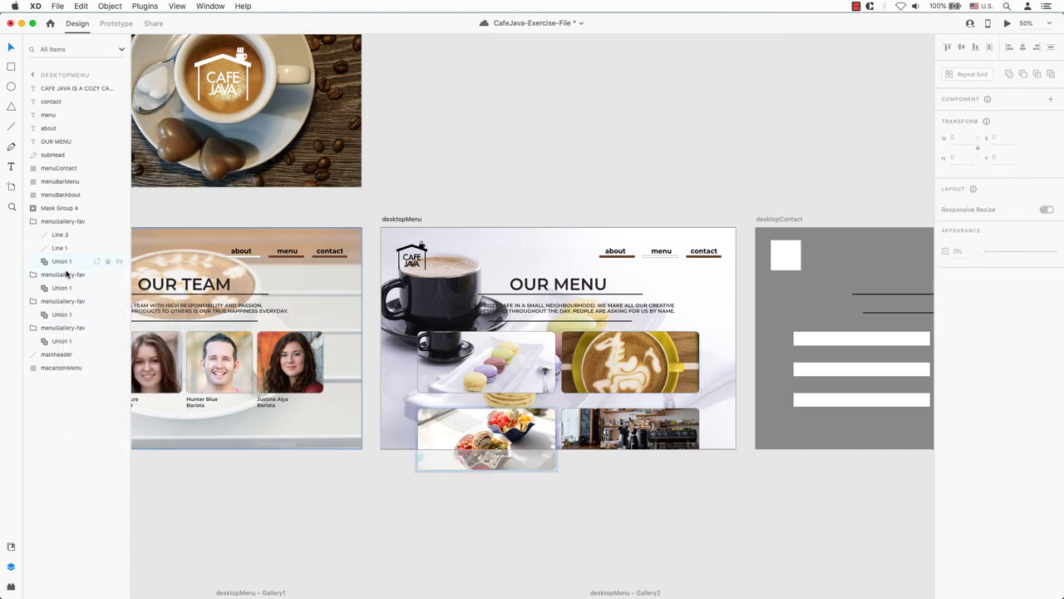
left_click(62, 248)
left_click(61, 235, "shift")
right_click(70, 236)
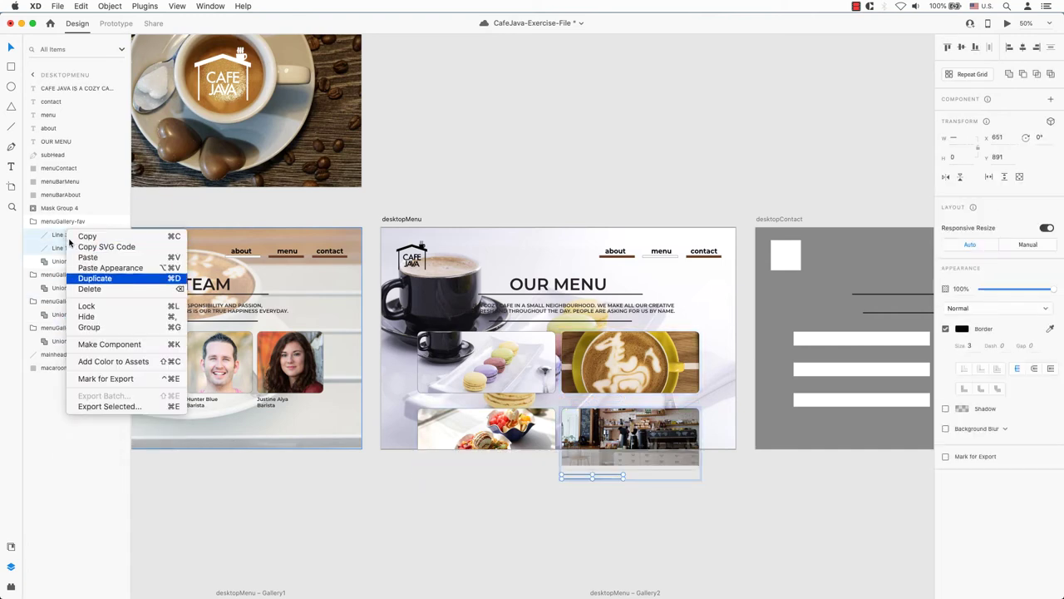
left_click(91, 288)
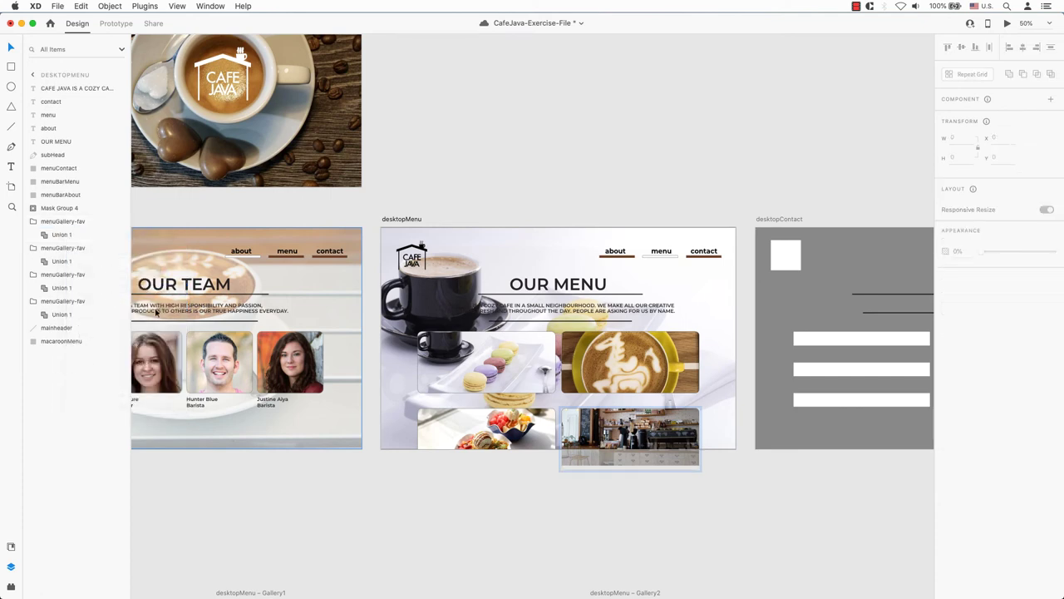
left_click(790, 505)
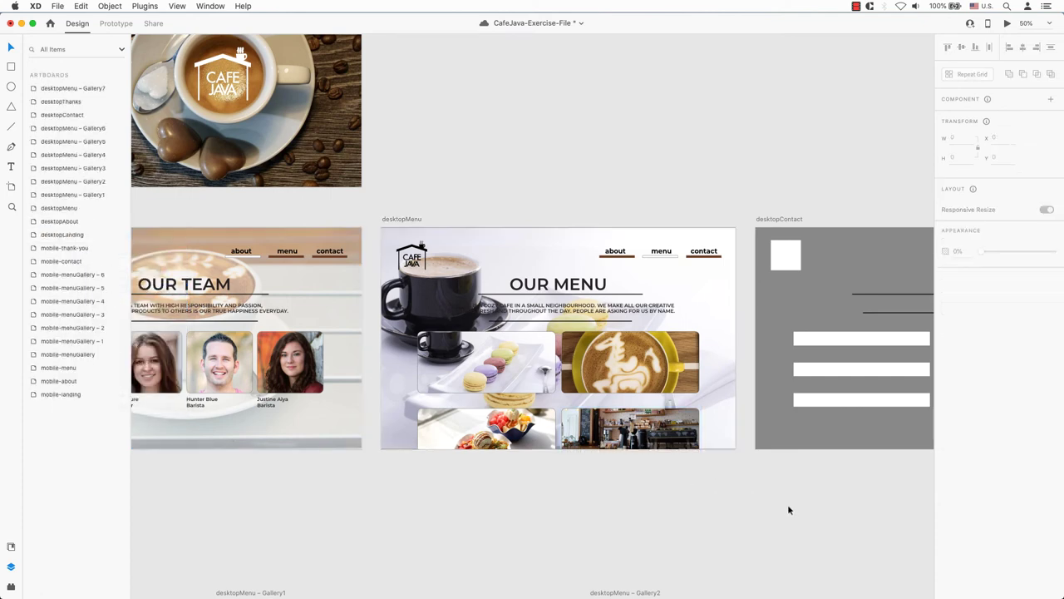
left_click(458, 383)
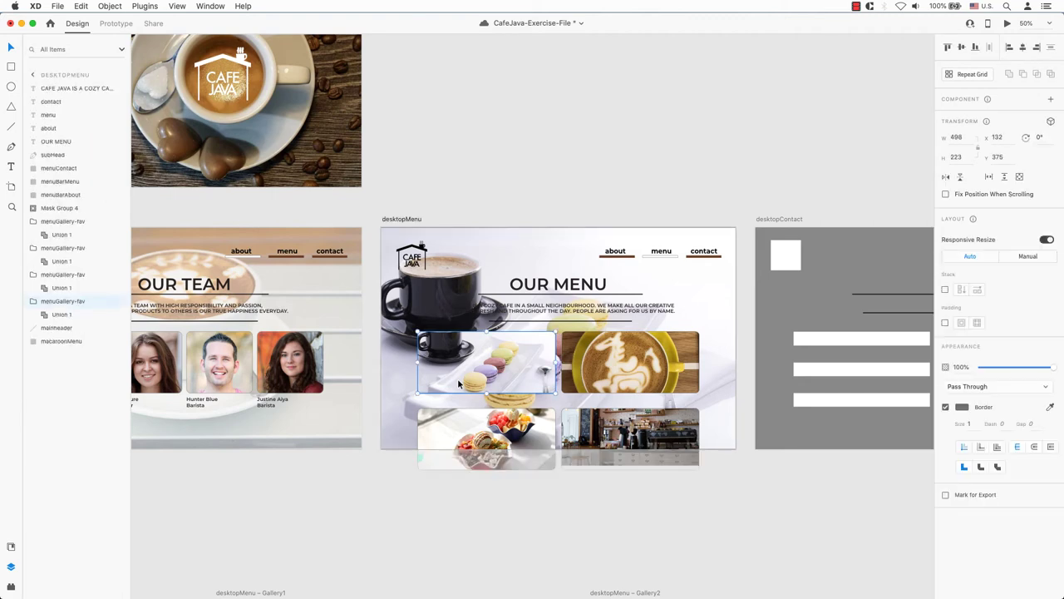
left_click(273, 401)
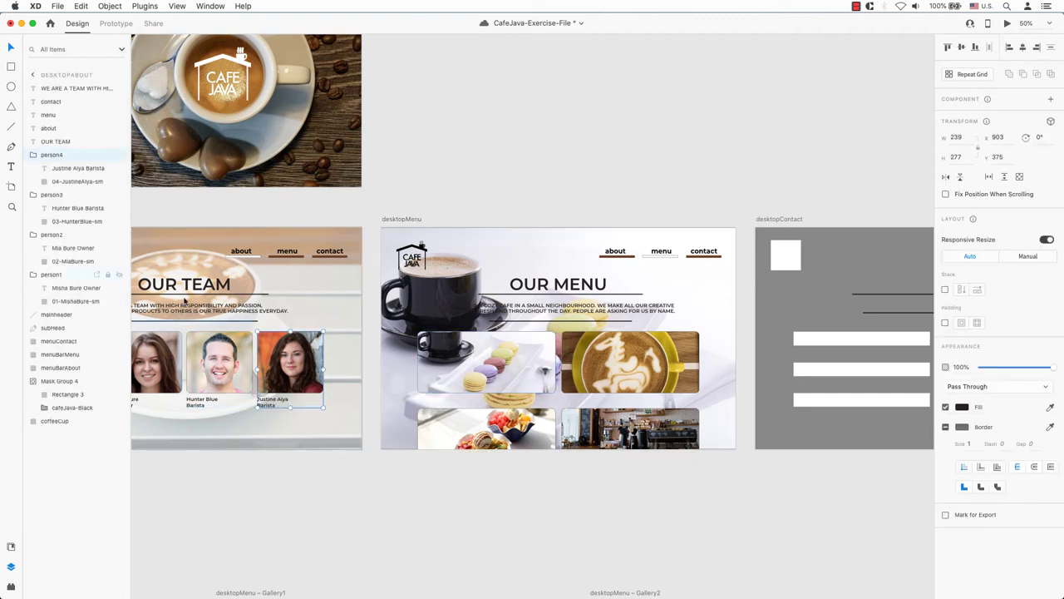
left_click(70, 170)
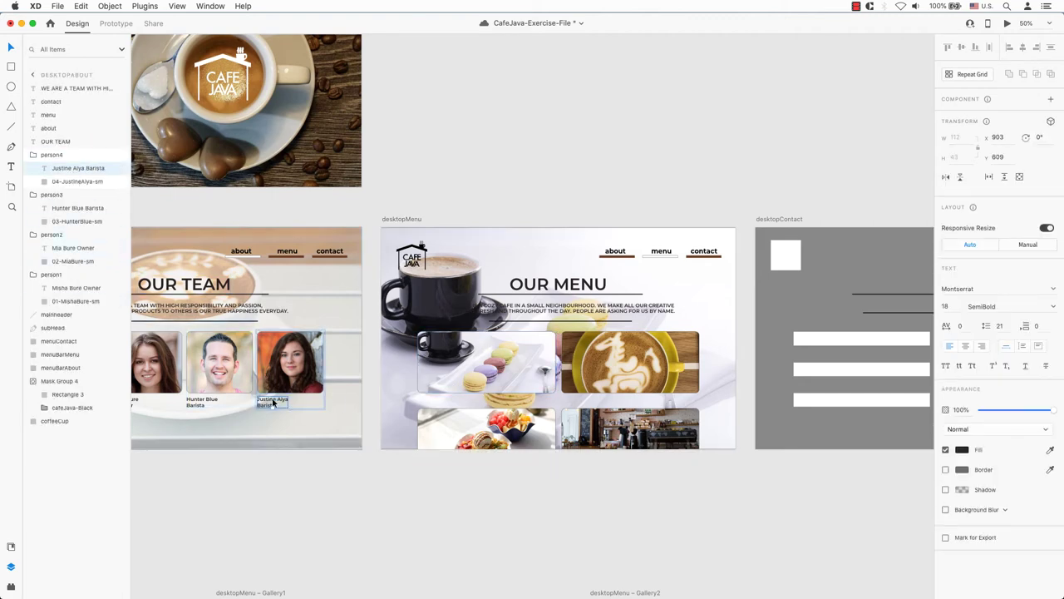
left_click(402, 219)
key("ctrl+v")
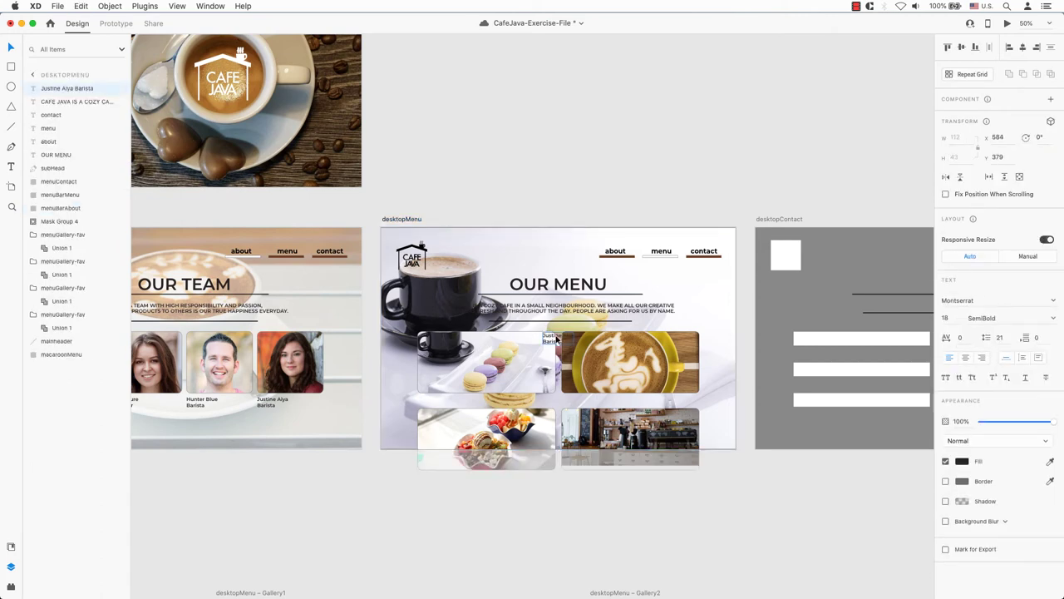
left_click_drag(556, 339, 433, 405)
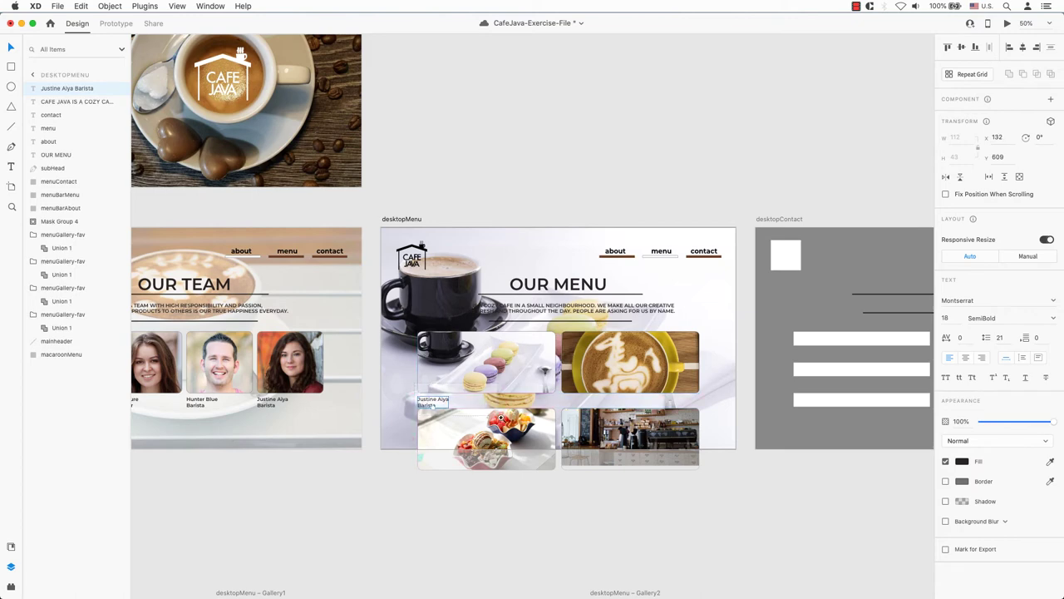
- Retype the pasted caption as 'Macarons'
scroll(466, 423, "up", 10)
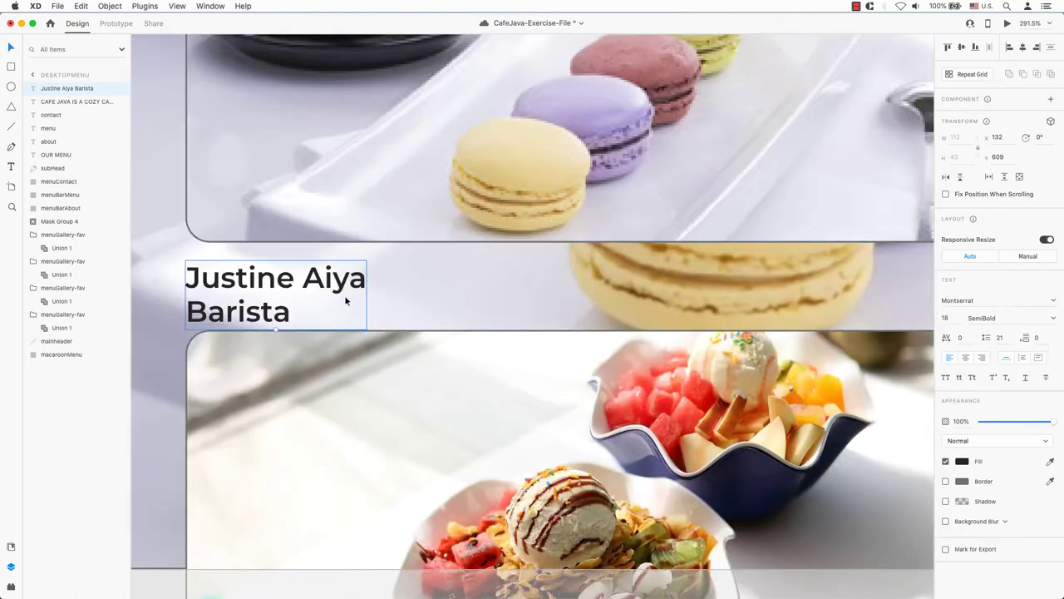
double_click(267, 317)
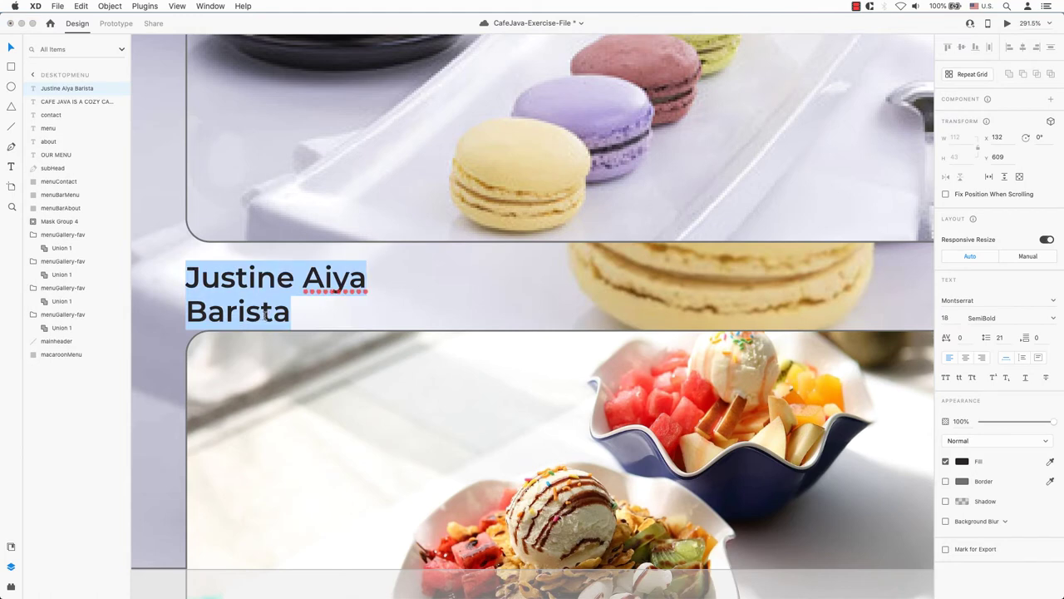
left_click(188, 309)
key("super+a")
type("MACARONS")
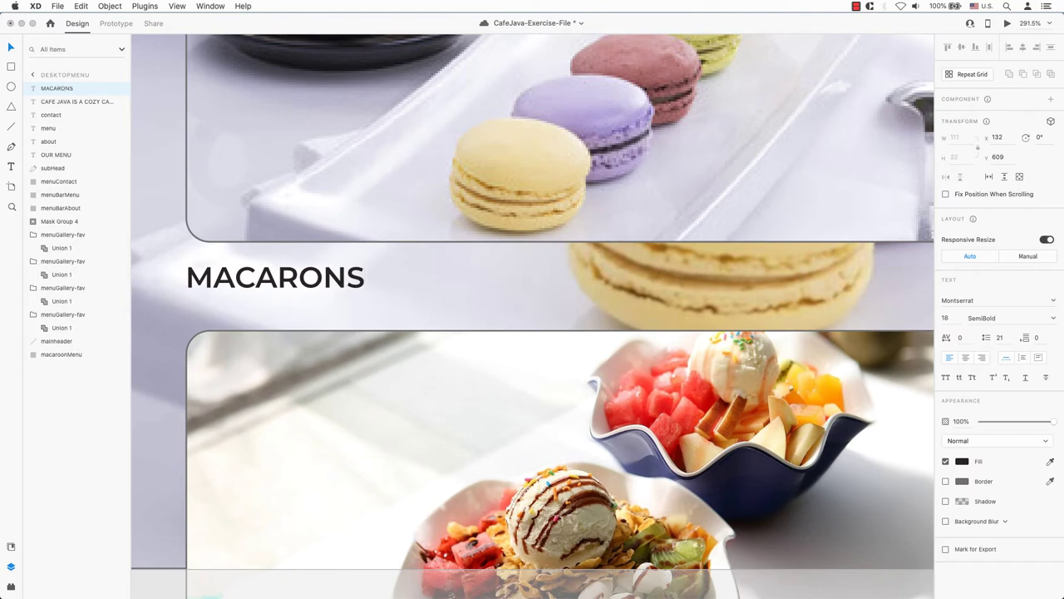
key("BackSpace")
key("BackSpace")
key("BackSpace")
key("BackSpace")
key("BackSpace")
key("BackSpace")
key("BackSpace")
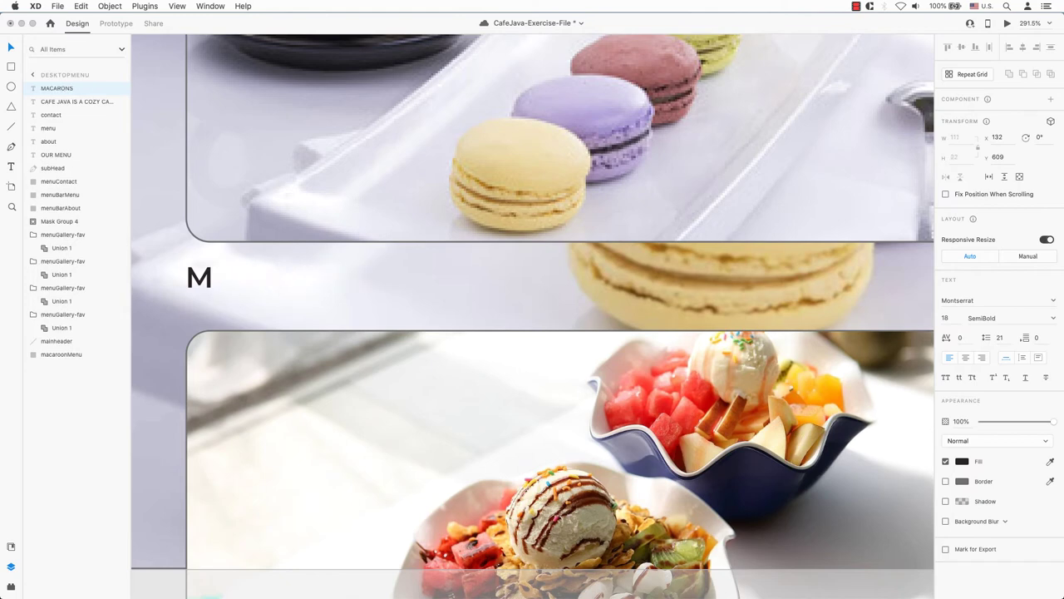
type("acarons")
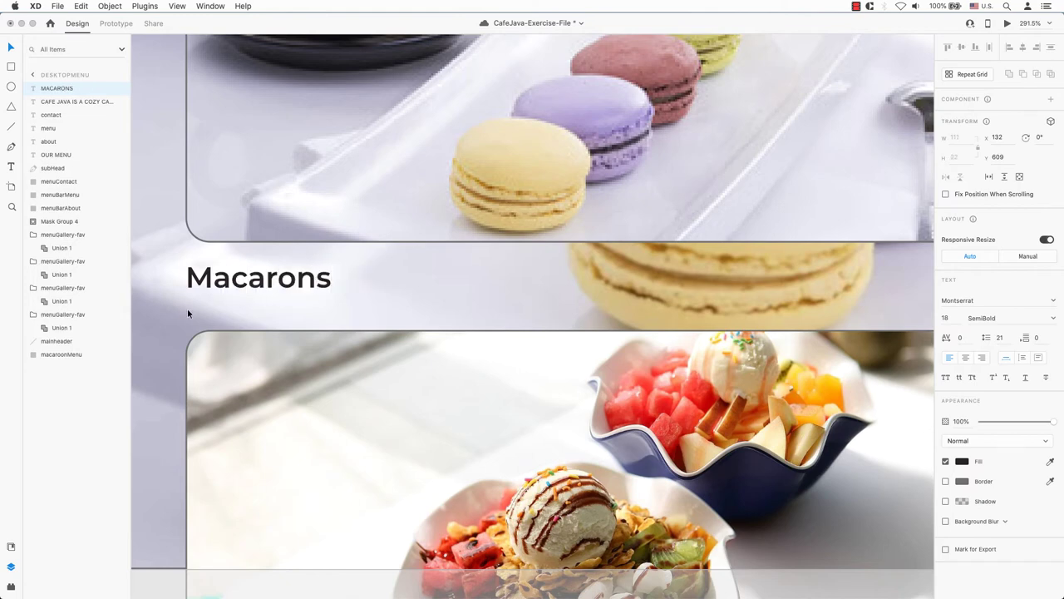
key("Escape")
left_click_drag(288, 282, 290, 274)
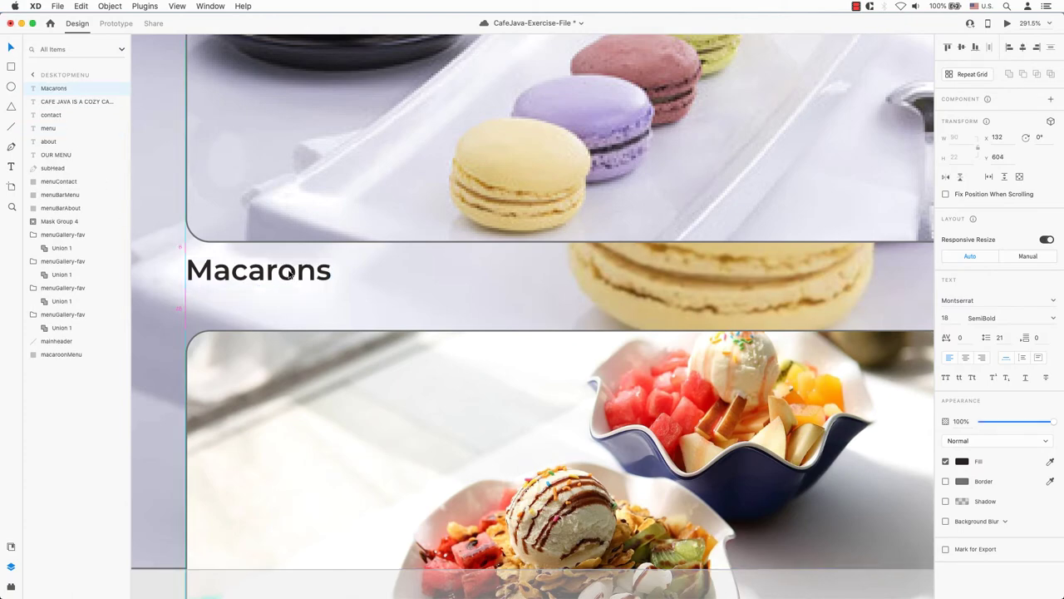
key("super+z")
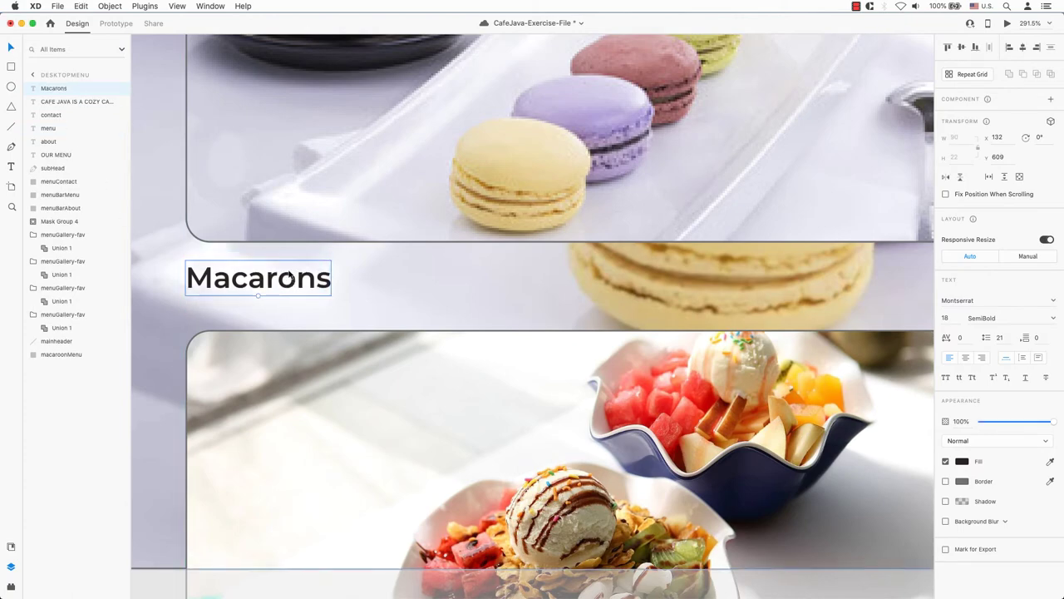
key("super+minus")
key("super+minus")
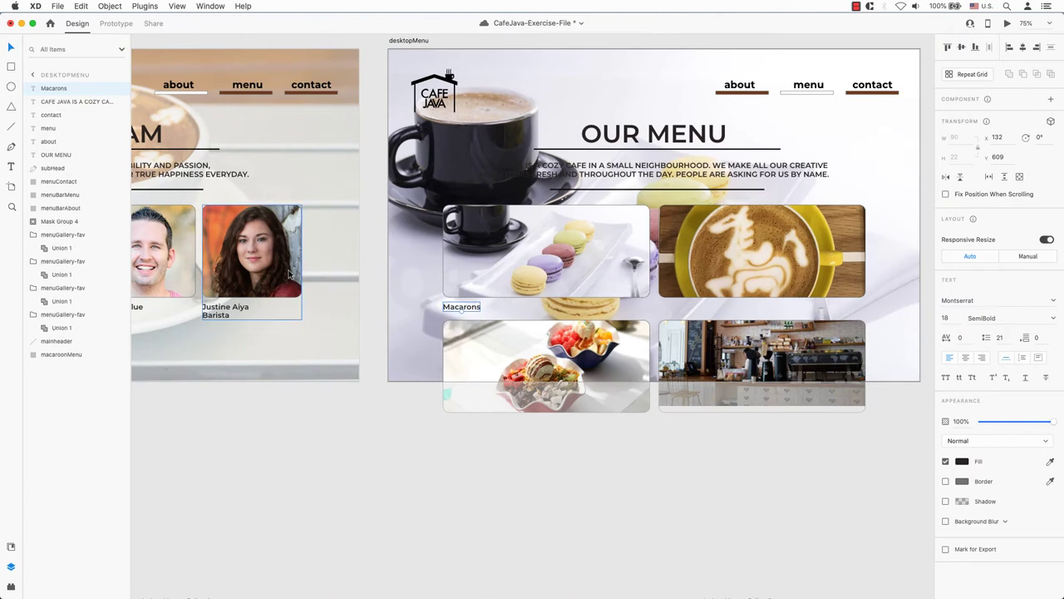
- Duplicate the label under the latte-art image so it reads 'Coffee Magic'
left_click_drag(461, 306, 689, 326)
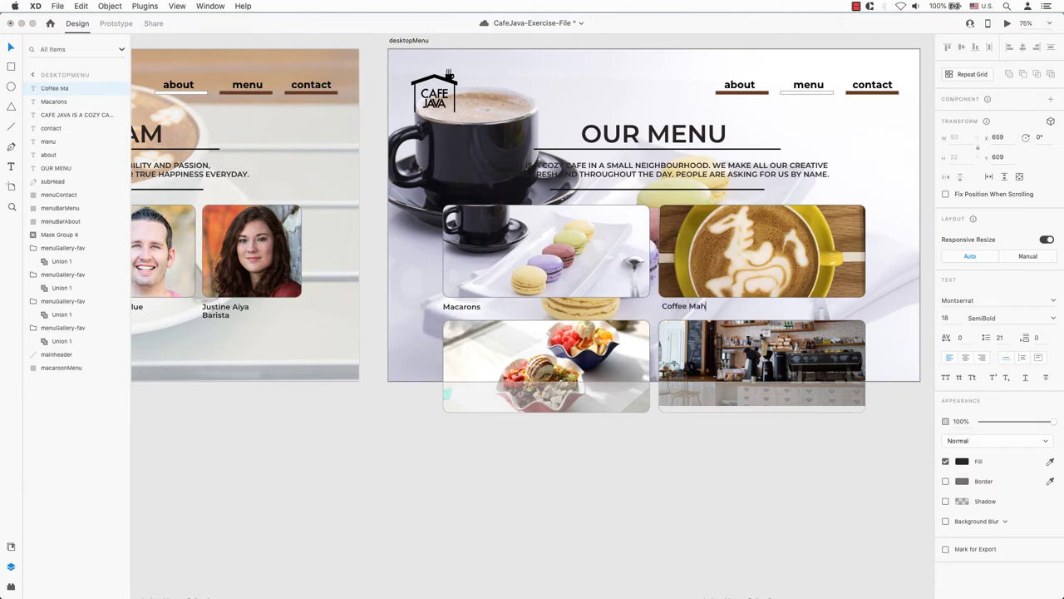
key("BackSpace")
key("Escape")
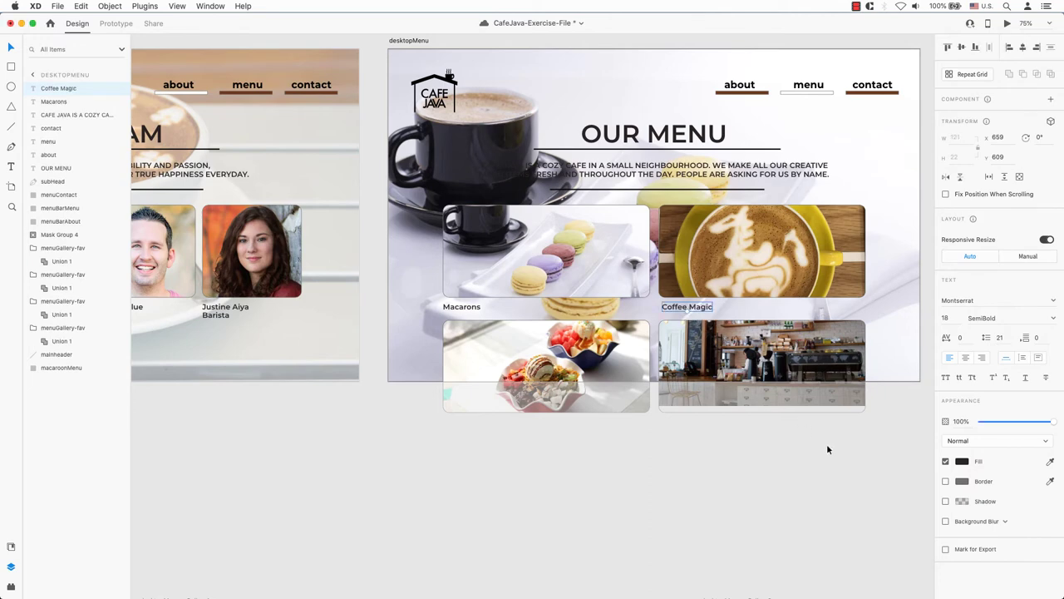
- Turn off the cyan column layout grid on the desktopMenu artboard
key("super+shift+apostrophe")
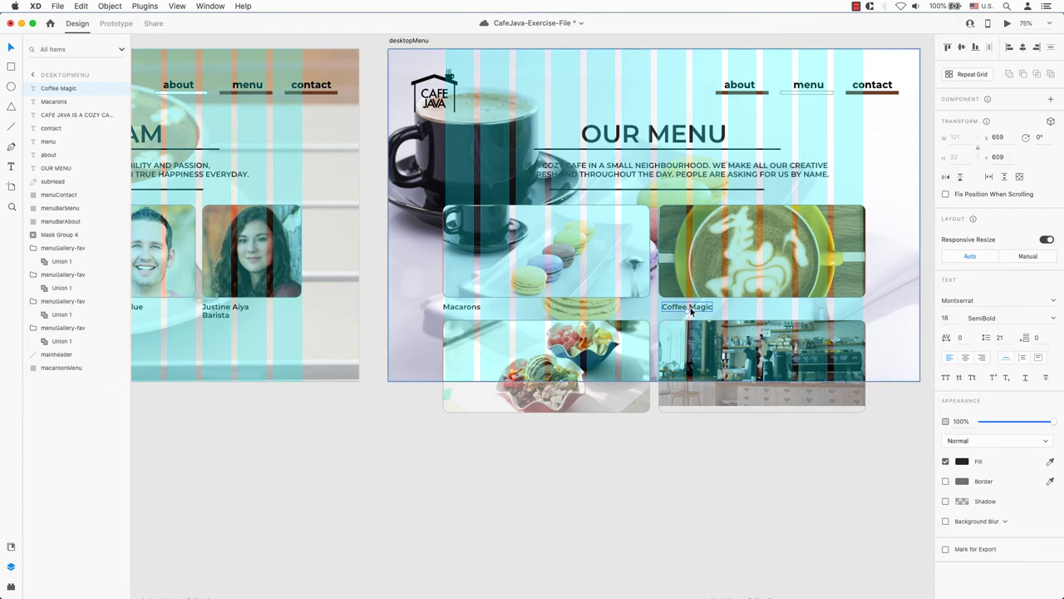
left_click(761, 250)
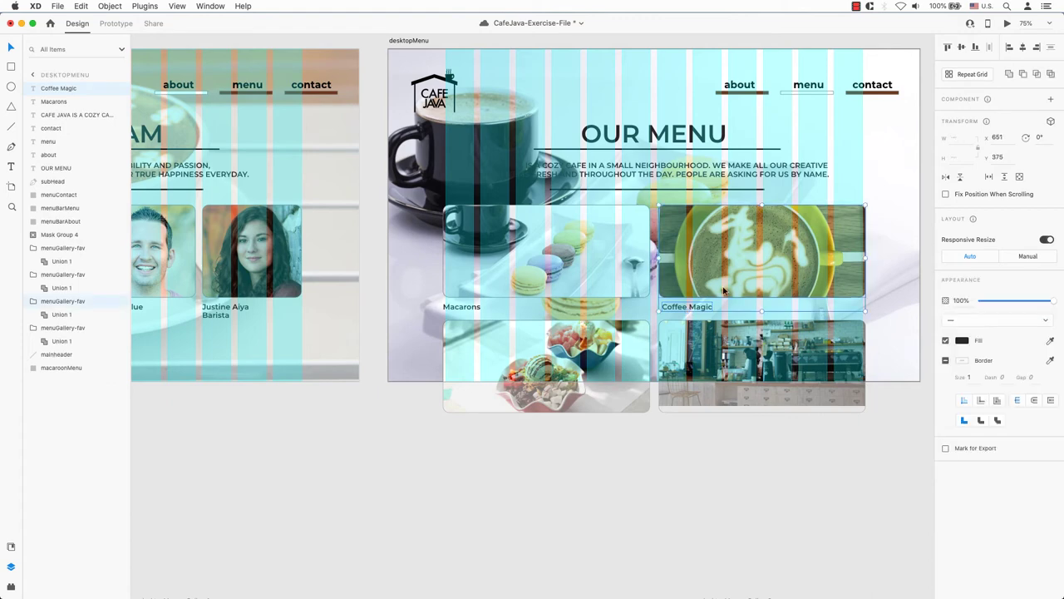
left_click(458, 306)
left_click(826, 468)
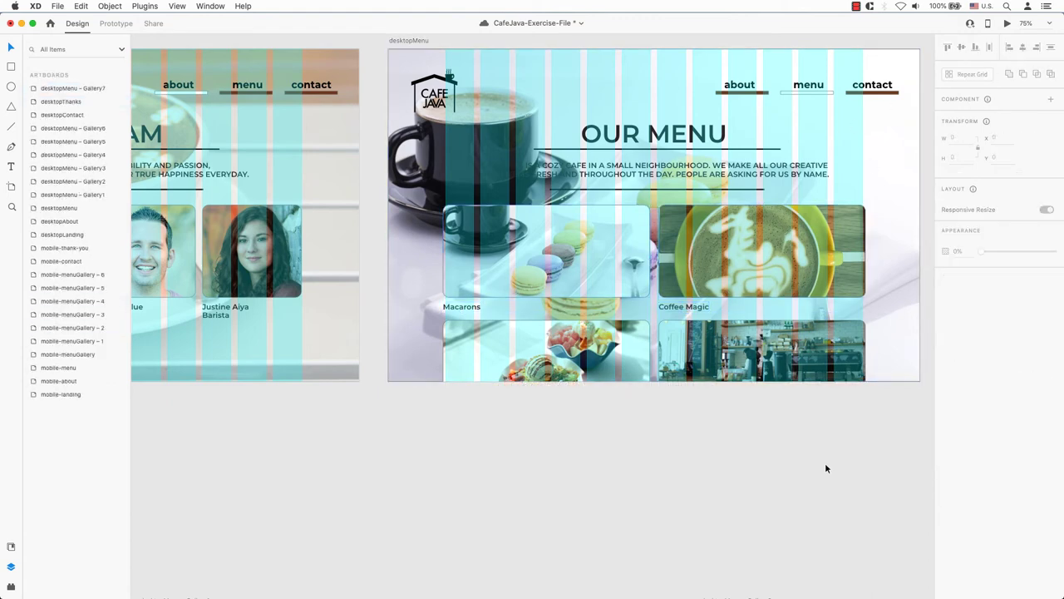
left_click(879, 152)
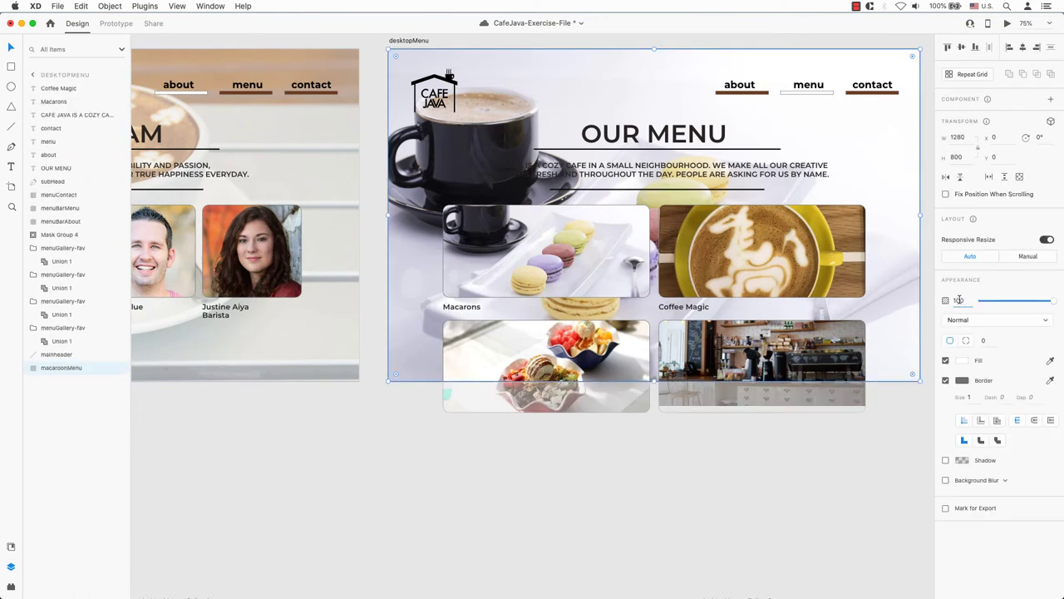
left_click(746, 444)
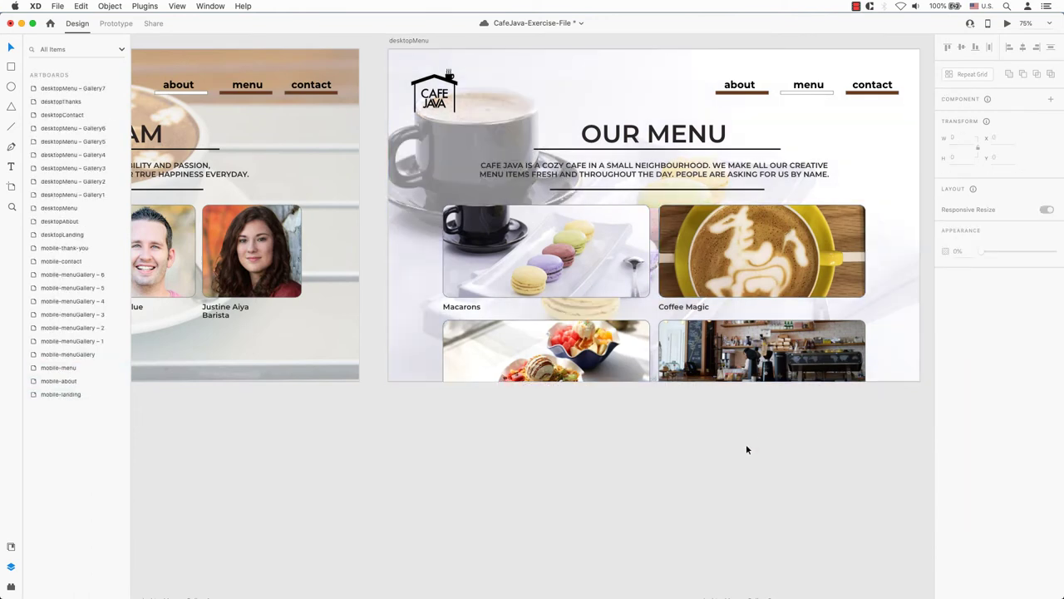
key("super+minus")
key("super+minus")
left_click_drag(746, 444, 776, 365)
- Copy the Name, Email, Phone, Comments and SUBMIT labels from mobile-contact into desktopContact
left_click(297, 262)
left_click(298, 275, "shift")
left_click(297, 287, "shift")
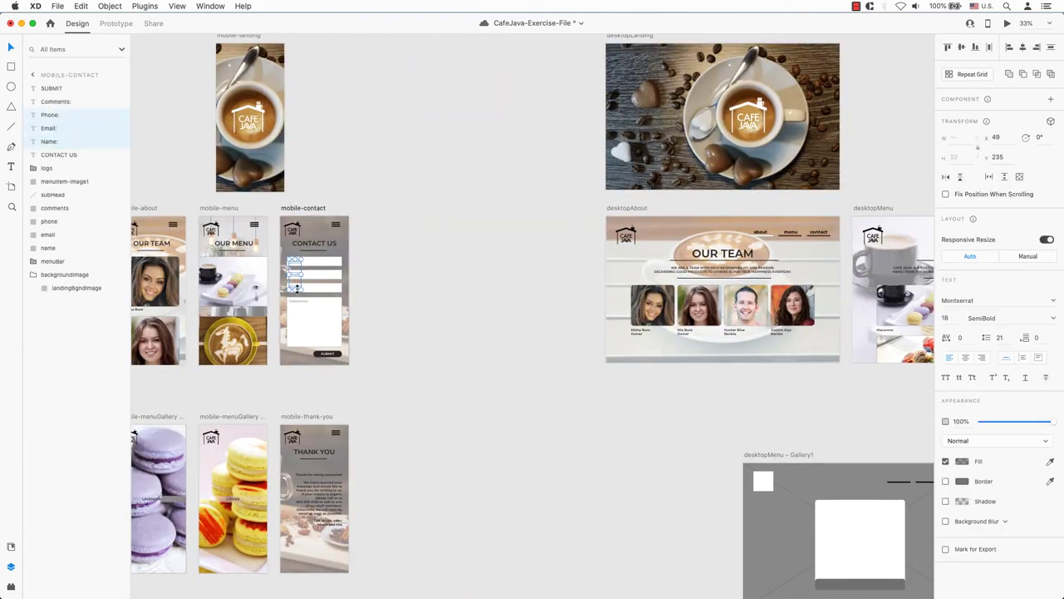
left_click(301, 308, "shift")
left_click(329, 354, "shift")
scroll(518, 218, "right", 10)
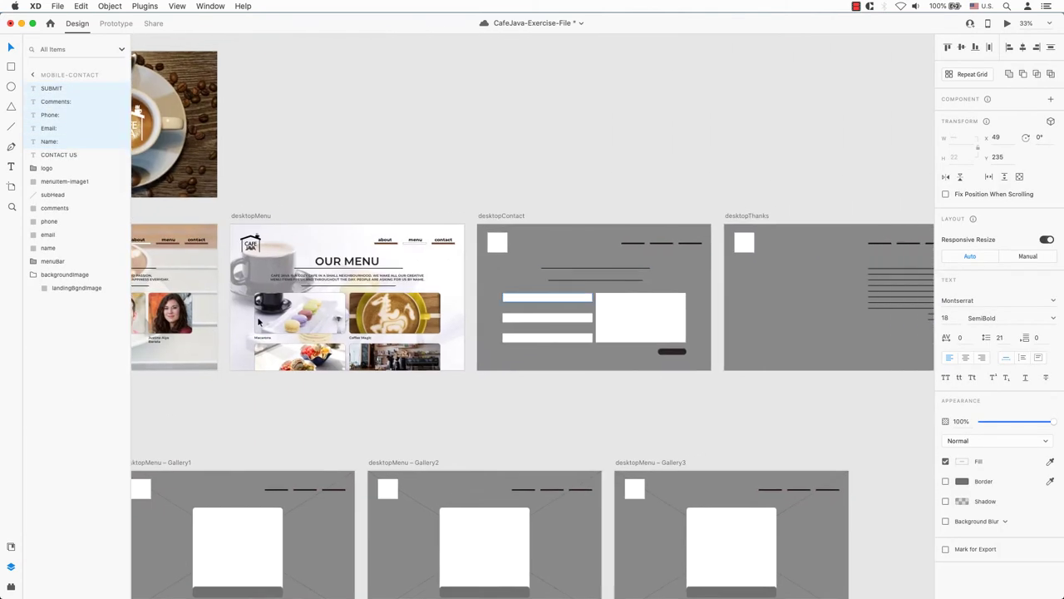
left_click(517, 218)
key("super+v")
left_click(639, 178)
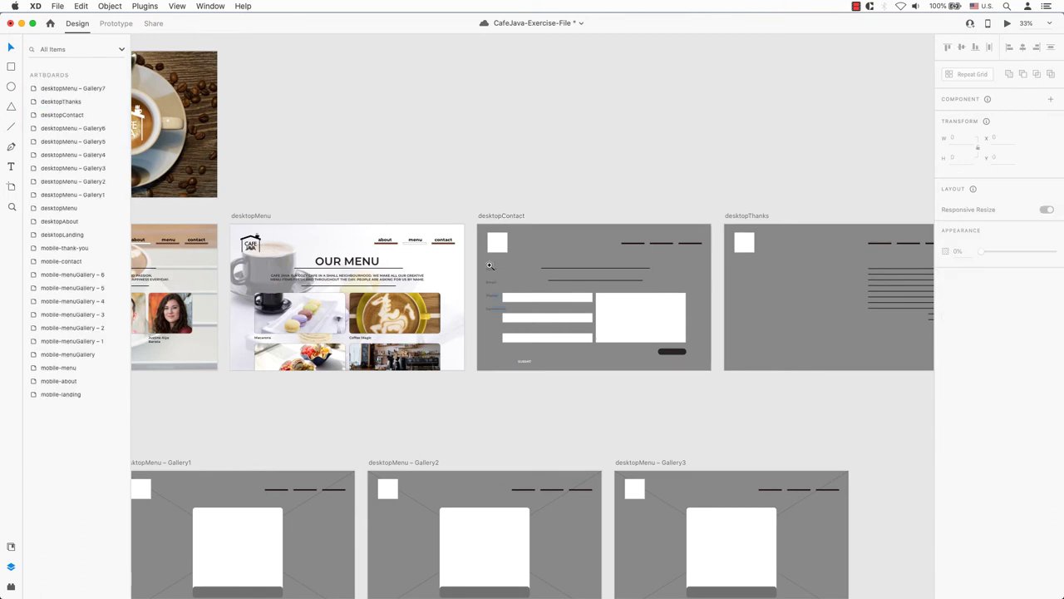
scroll(550, 301, "up", 5)
left_click_drag(550, 302, 708, 317)
- Move each label into its form field and SUBMIT onto the dark button
left_click(333, 167)
left_click_drag(333, 167, 385, 240)
left_click_drag(339, 204, 386, 297)
left_click(330, 237)
left_click_drag(330, 237, 385, 351)
left_click_drag(419, 409, 805, 388)
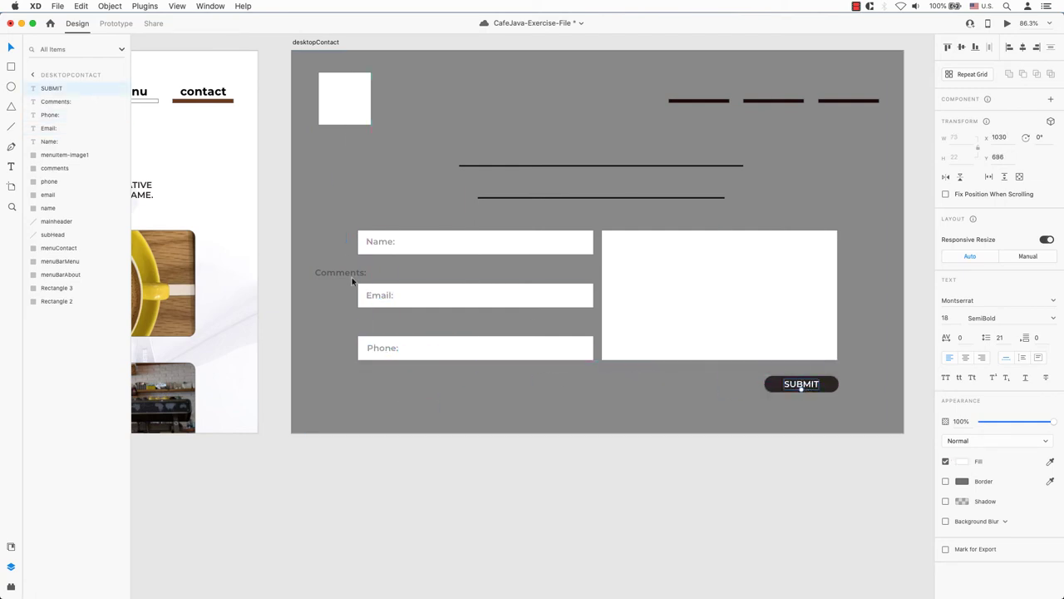
left_click_drag(352, 282, 652, 250)
left_click_drag(379, 248, 379, 248)
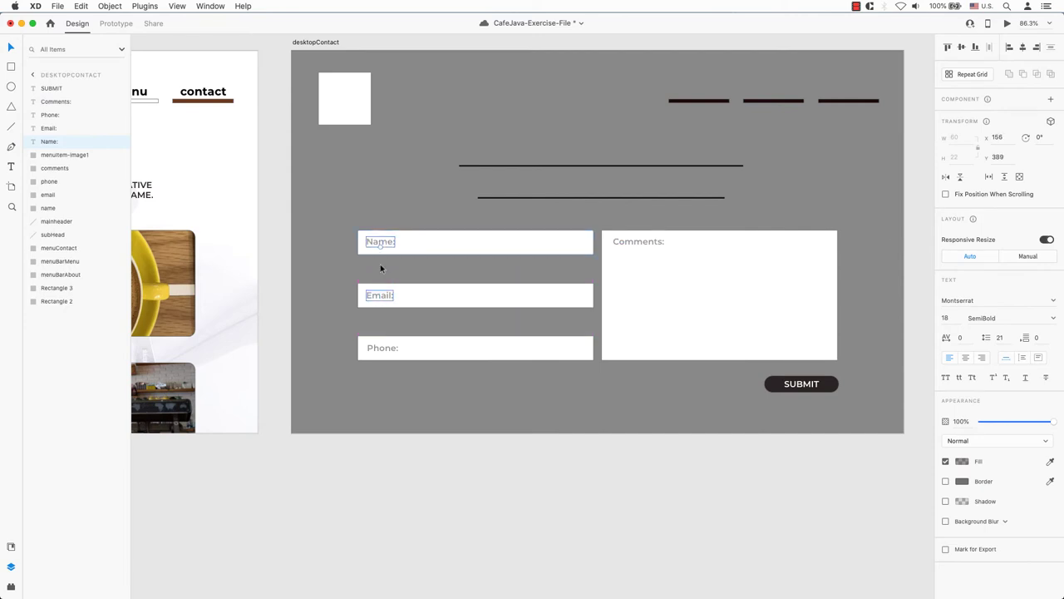
- Align the labels with their field boxes and SUBMIT with its button
left_click(380, 295, "shift")
left_click(382, 348, "shift")
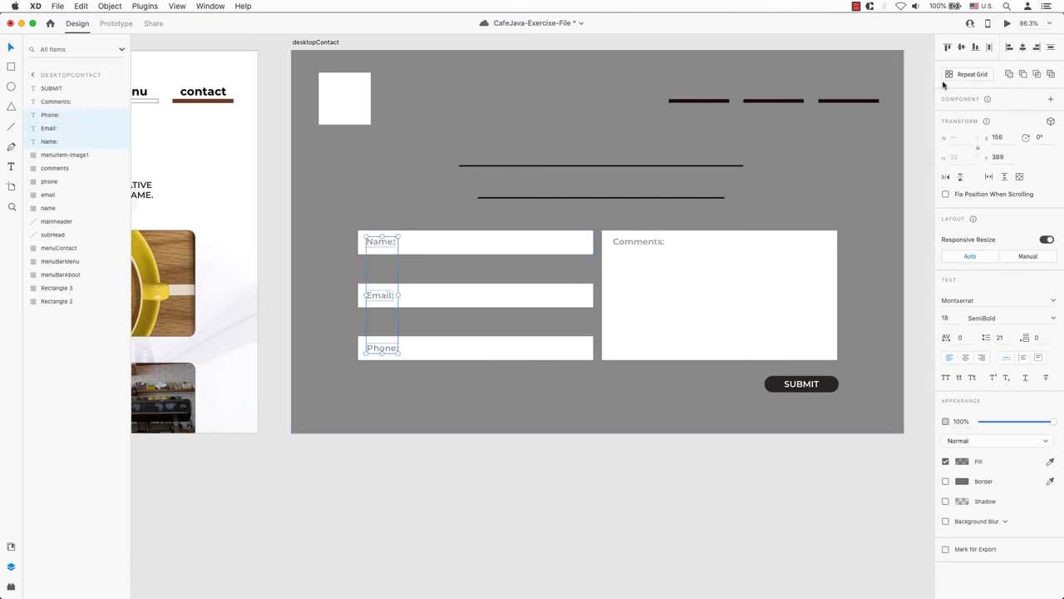
left_click(508, 241)
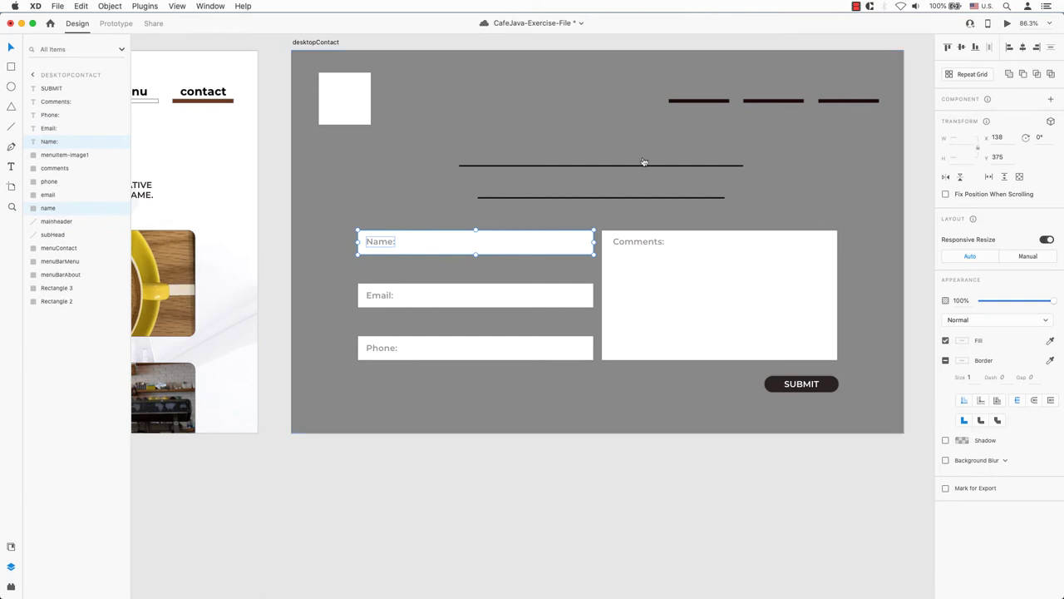
left_click(379, 296)
left_click(463, 299, "shift")
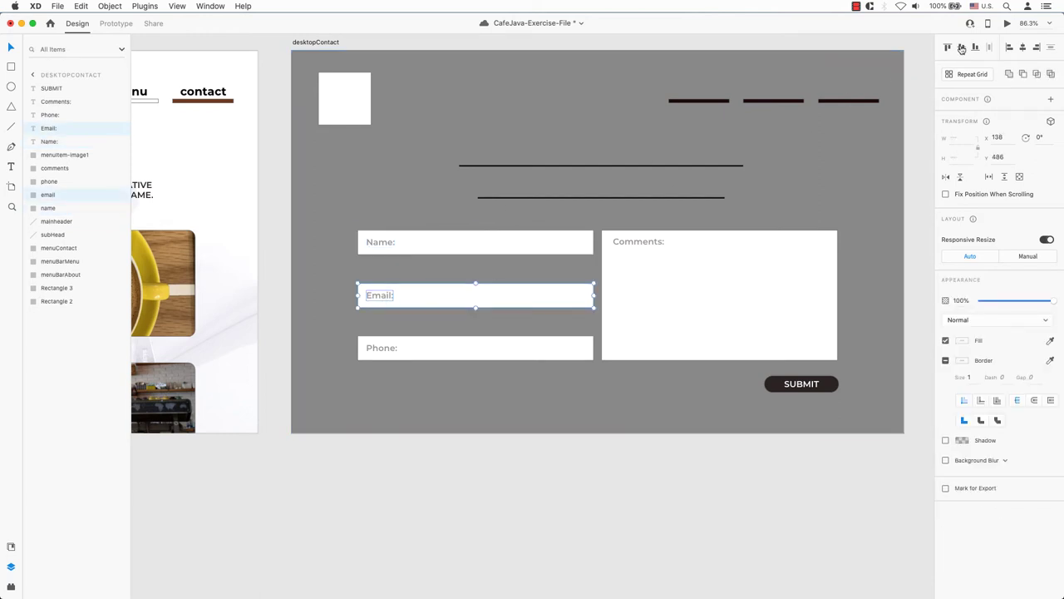
left_click(382, 350)
left_click(456, 352, "shift")
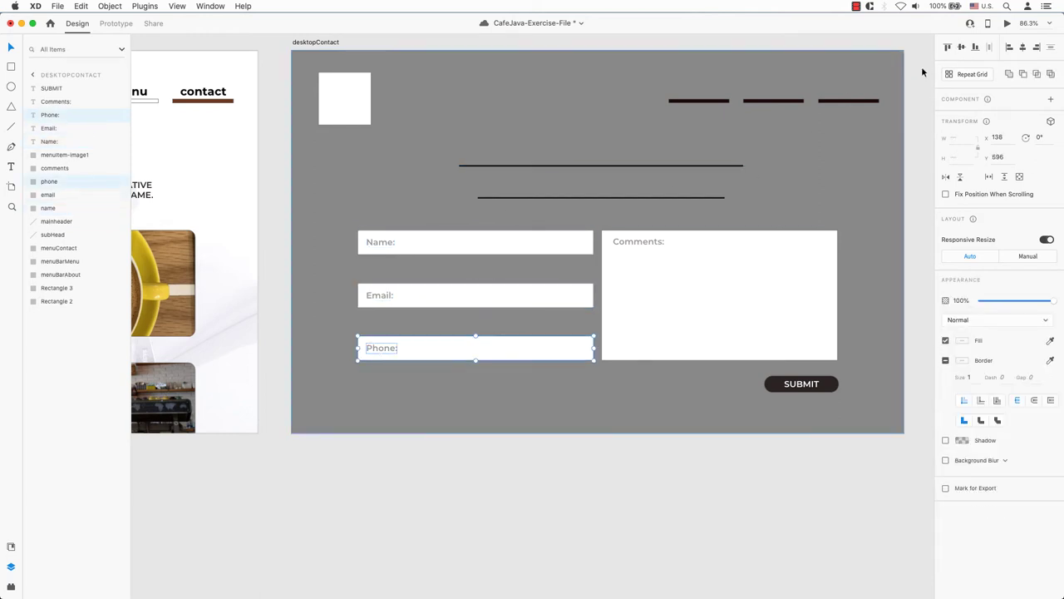
left_click(636, 242)
left_click(380, 242, "shift")
left_click(961, 47)
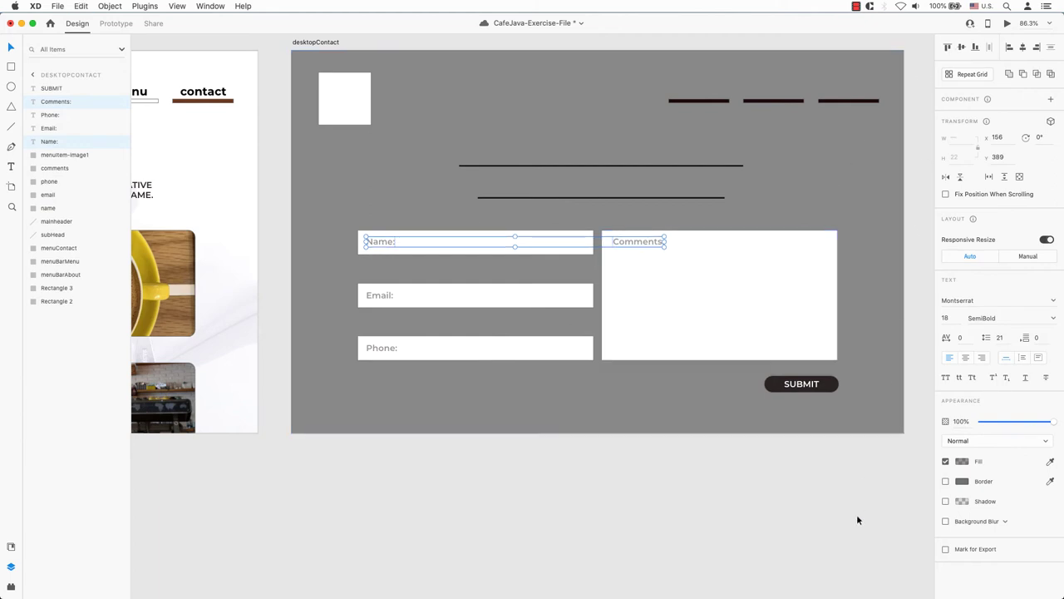
left_click(834, 383)
left_click(836, 384, "shift")
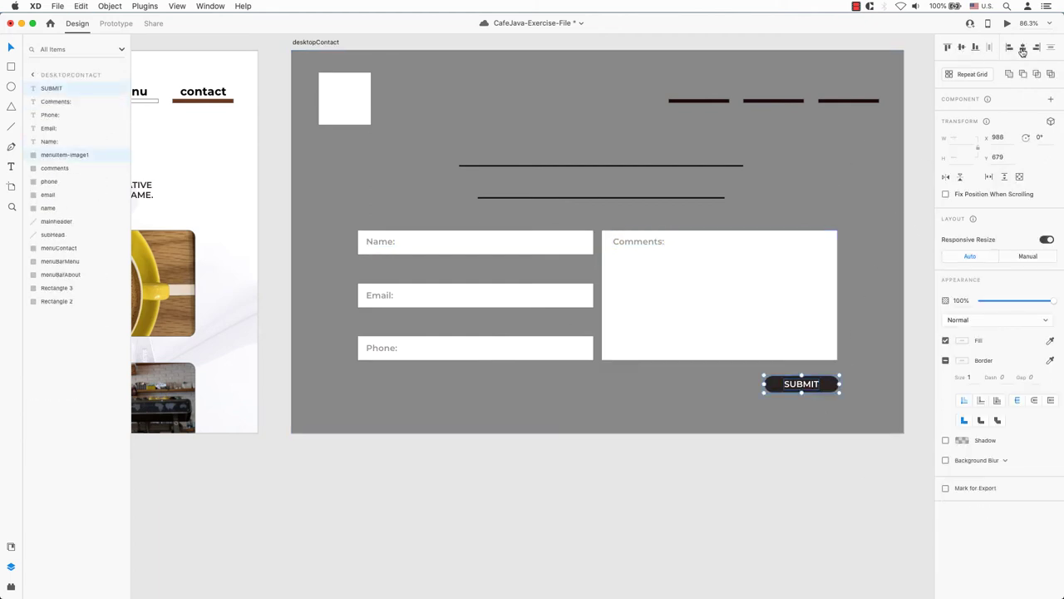
left_click(920, 109)
- Copy the about/menu/contact links, OUR MENU heading, paragraph and underline from desktopMenu
scroll(513, 202, "left", 5)
left_click(272, 214)
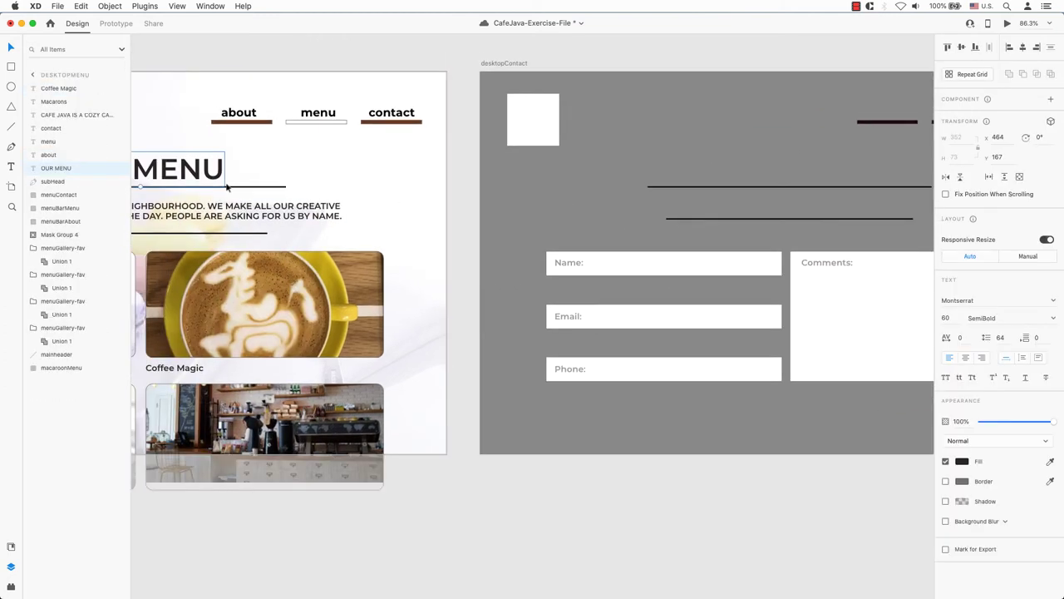
scroll(361, 205, "right", 5)
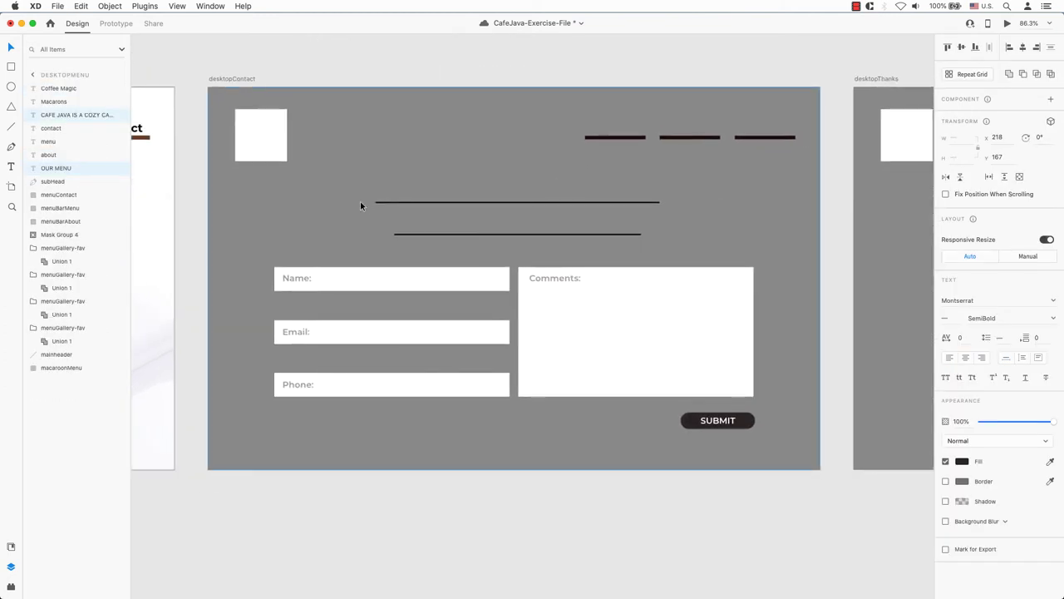
key("super+minus")
key("super+minus")
left_click_drag(360, 201, 609, 221)
left_click(465, 225, "shift")
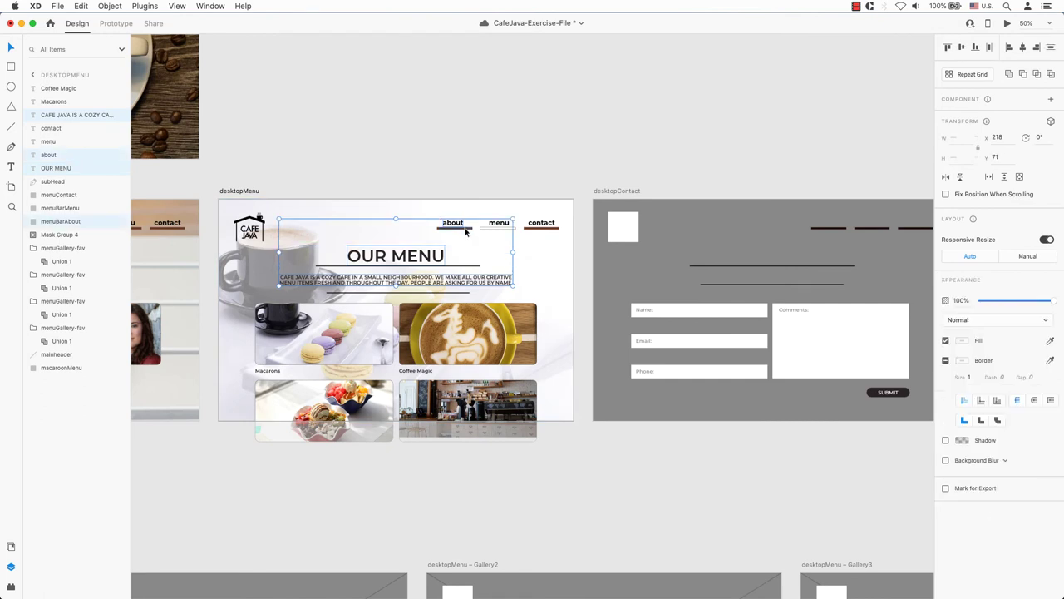
left_click(549, 227, "shift")
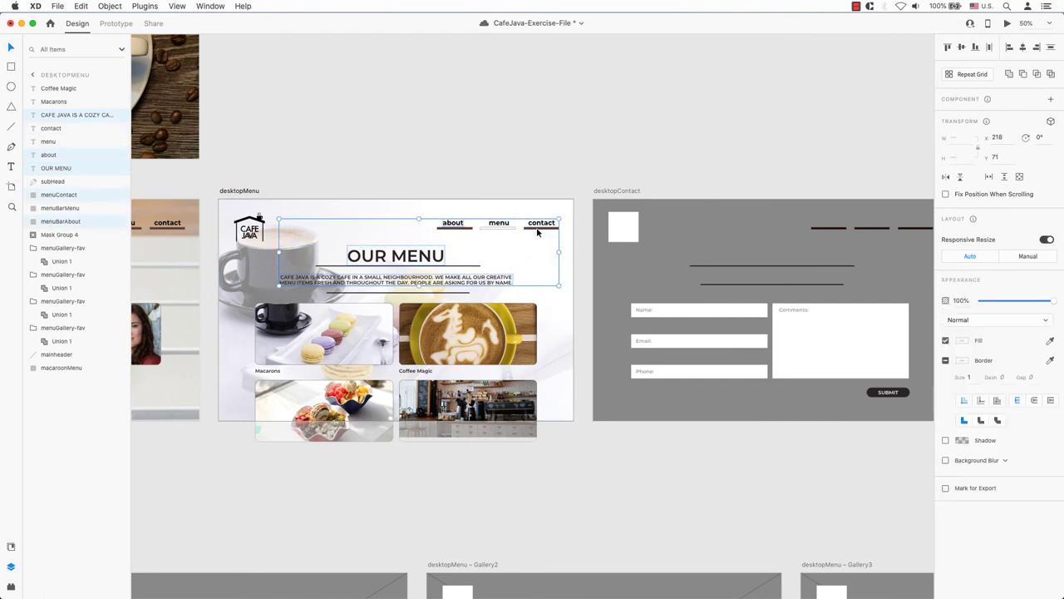
left_click(542, 223)
left_click(498, 223, "shift")
left_click(453, 223, "shift")
left_click(416, 257, "shift")
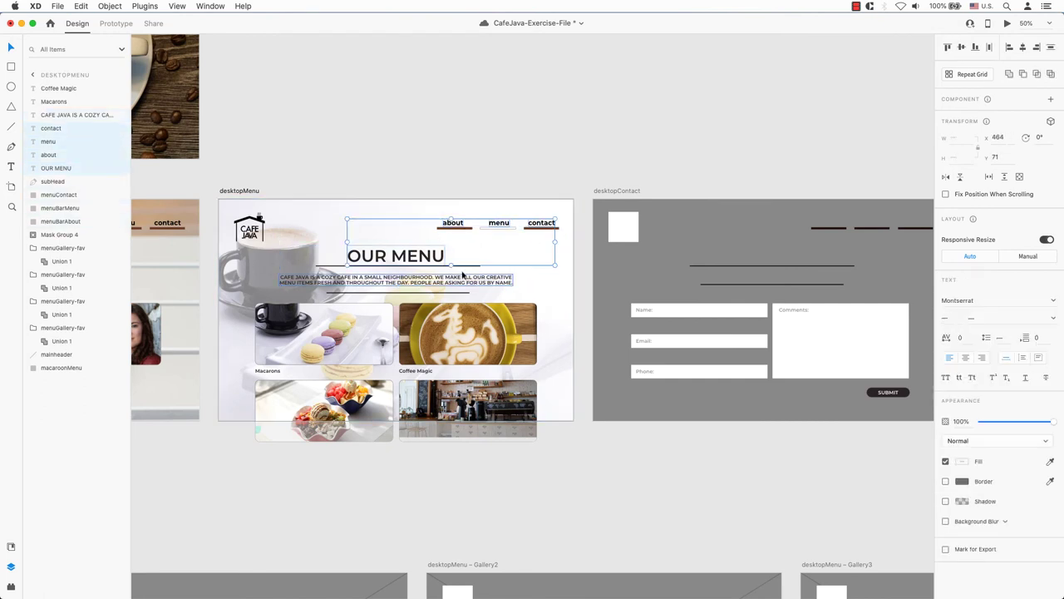
left_click(462, 274, "shift")
left_click(457, 292, "shift")
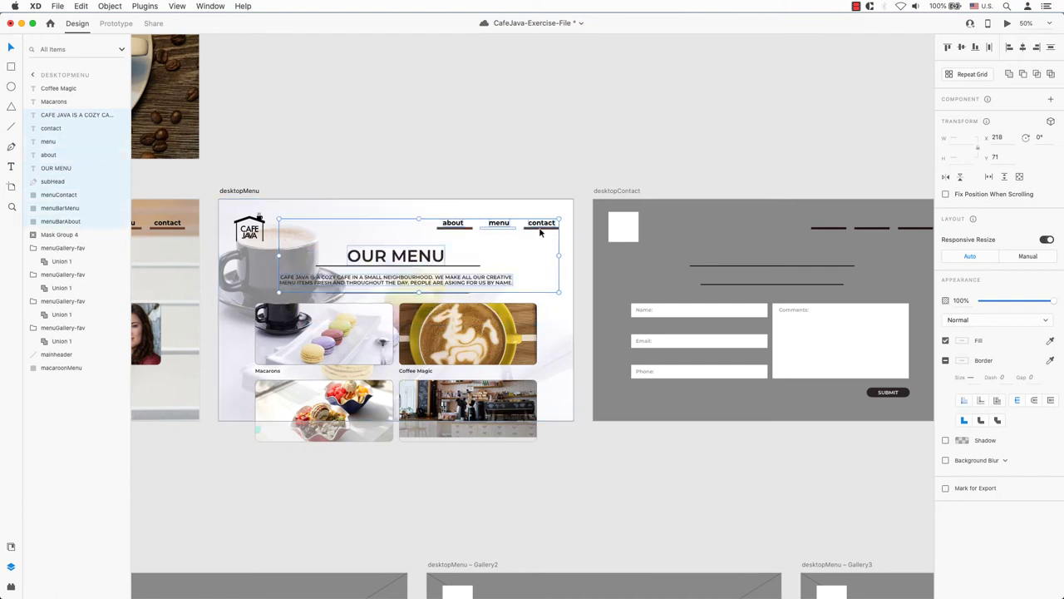
left_click_drag(539, 232, 563, 266)
key("super+z")
- Replace desktopContact's three placeholder nav dashes with the copied navigation, heading and paragraph
scroll(687, 237, "right", 5)
left_click(577, 234)
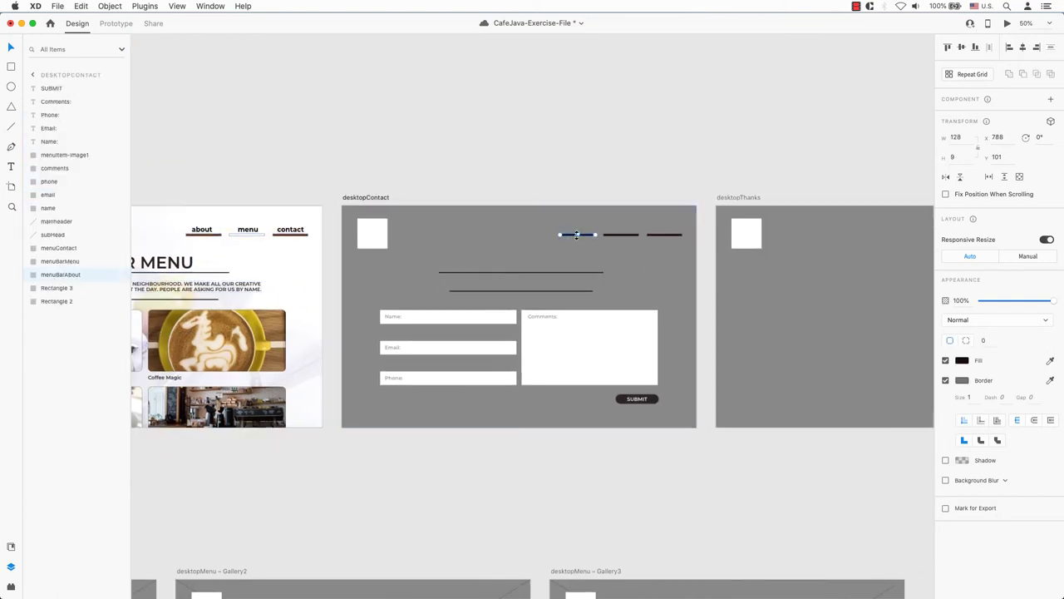
key("Delete")
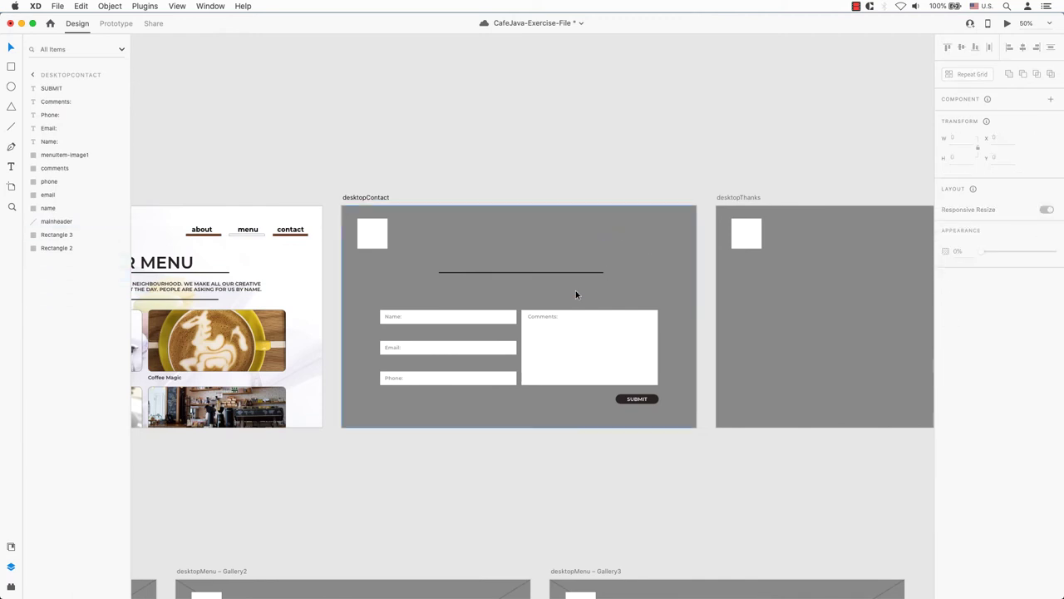
left_click(468, 243)
key("super+v")
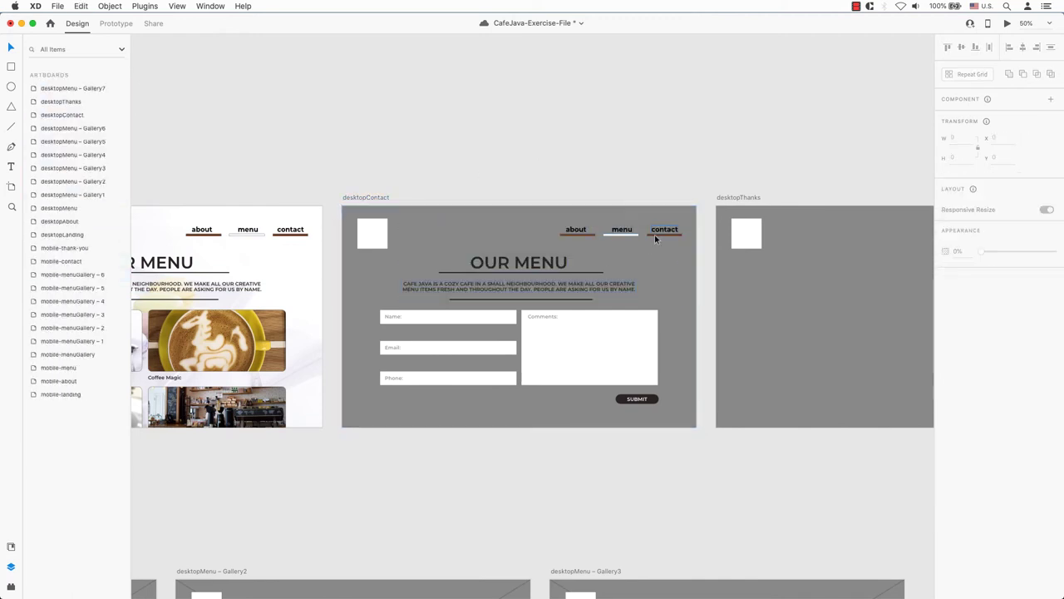
- Recolour the contact underline white and the menu underline brown
left_click(654, 234)
left_click(962, 360)
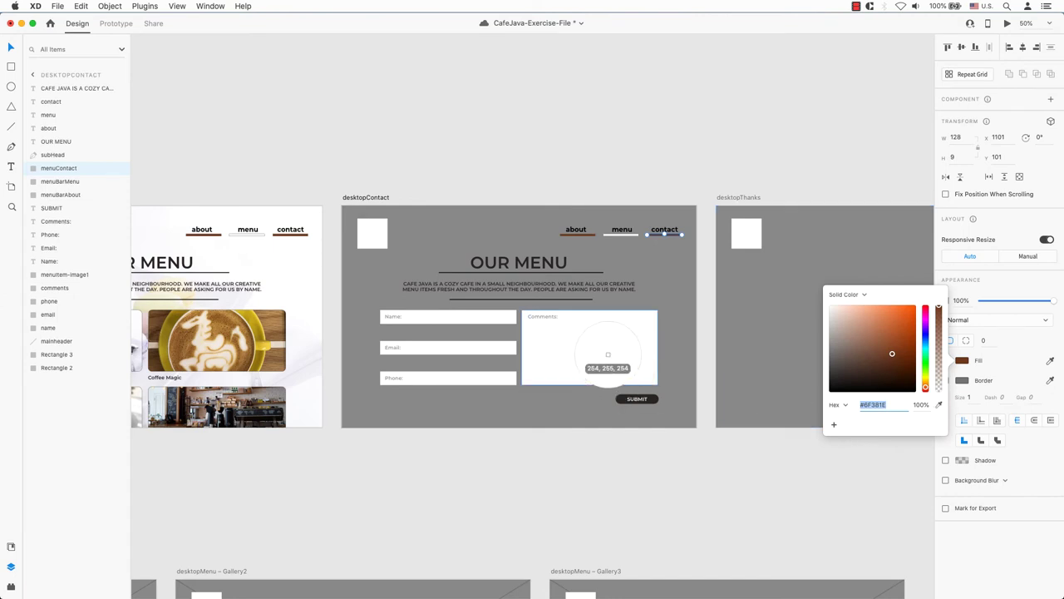
left_click(608, 355)
left_click(622, 234)
left_click(962, 360)
left_click(939, 404)
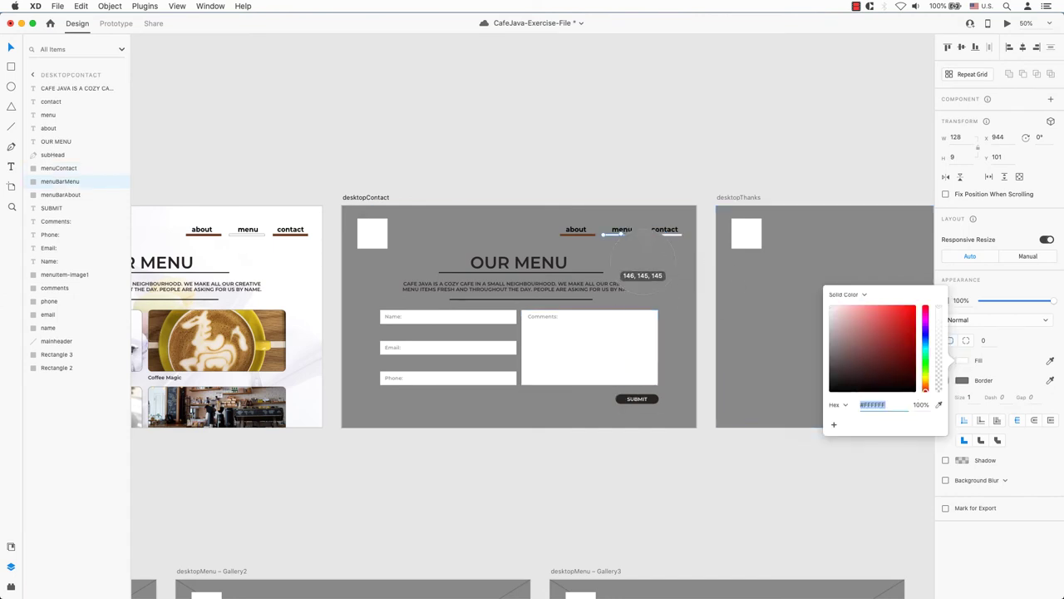
left_click(578, 235)
left_click(615, 184)
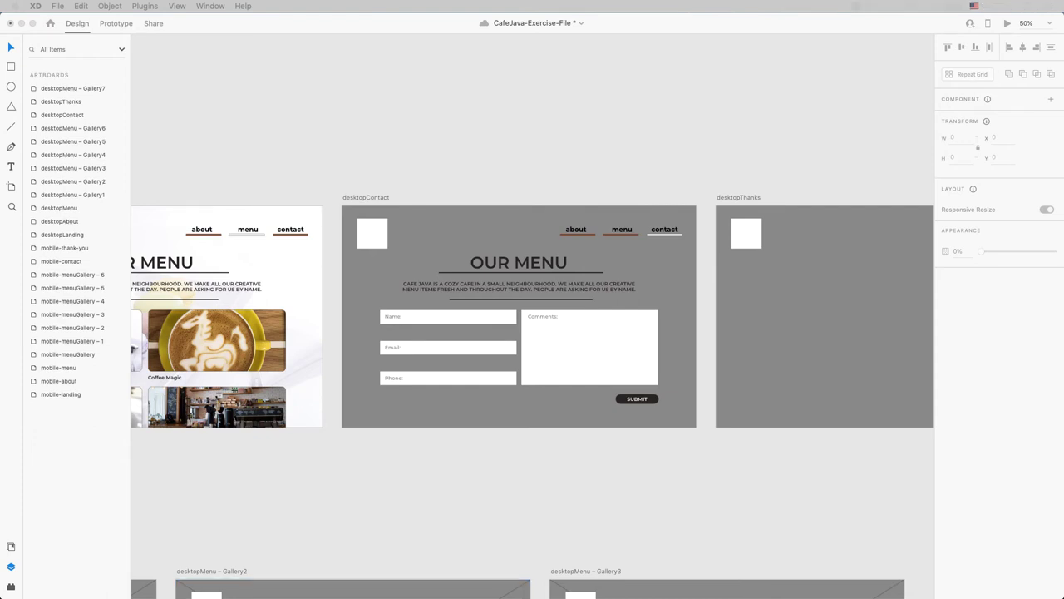
- Paste the phone/email/social contact paragraph on desktopContact and fill its SUBMIT button brown
left_click(472, 286)
type("FOR MORE INFORMATION RELATED TO OUR TEAM & OUR FRANCHISE, PLEASE CONTACT US BY PHONE, EMAIL OR VIA OUR SOCIAL NETWORK. THANK YOU!")
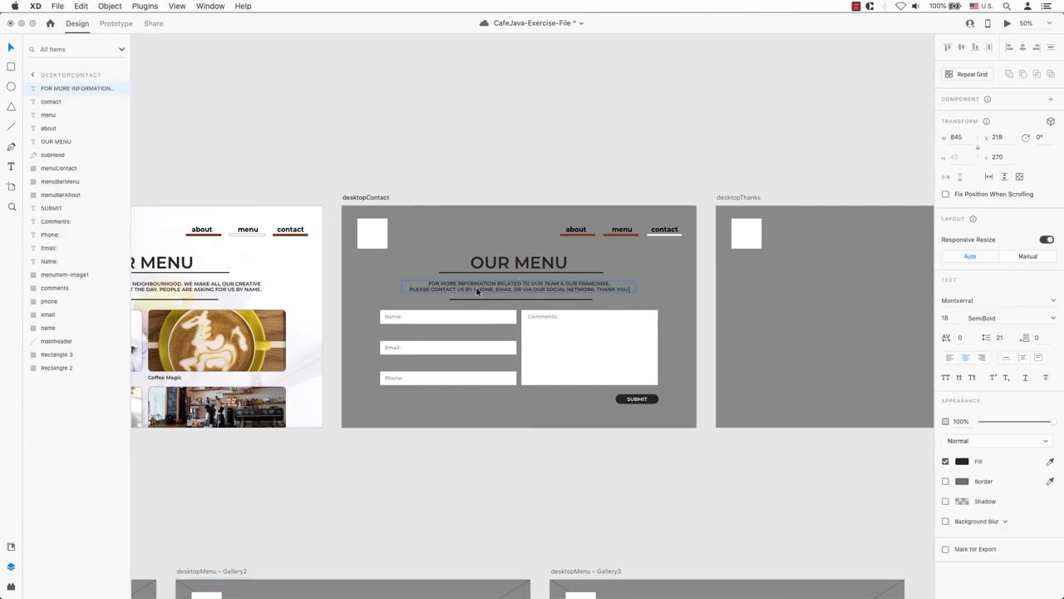
left_click(655, 401)
left_click(962, 365)
left_click(939, 404)
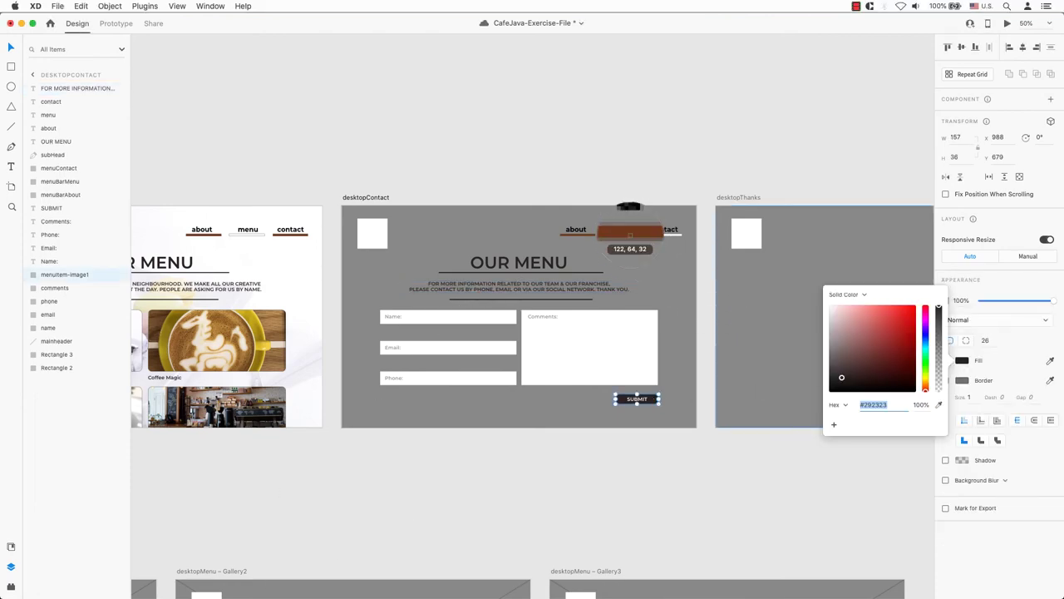
left_click(630, 235)
left_click(698, 209)
- Make mobile-contact's SUBMIT button dark red #9F1616
scroll(517, 355, "right", 10)
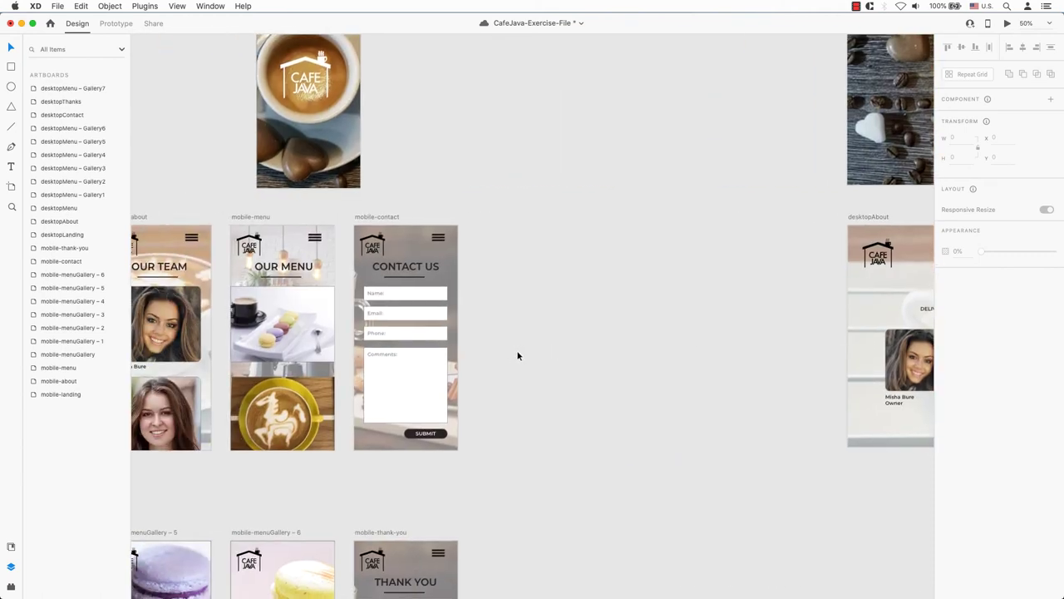
left_click(445, 436)
left_click(962, 360)
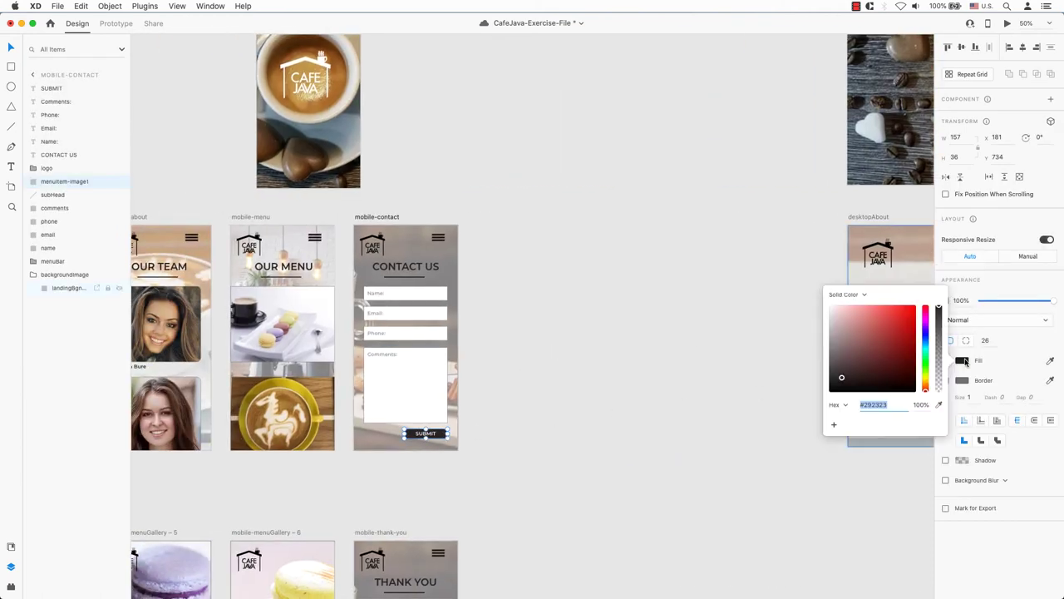
left_click(939, 404)
left_click(904, 337)
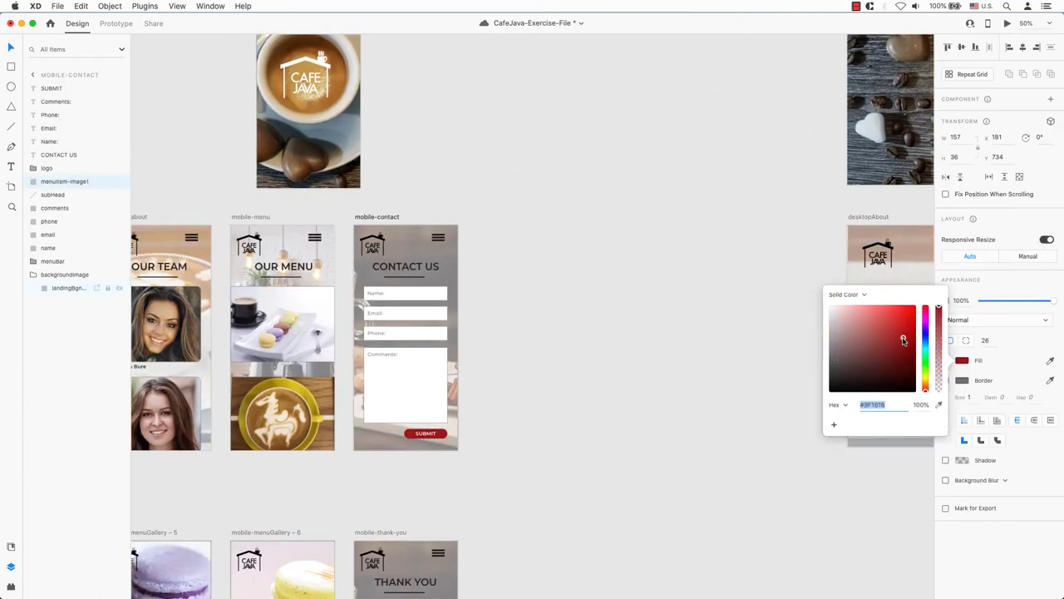
key("super+0")
left_click(939, 404)
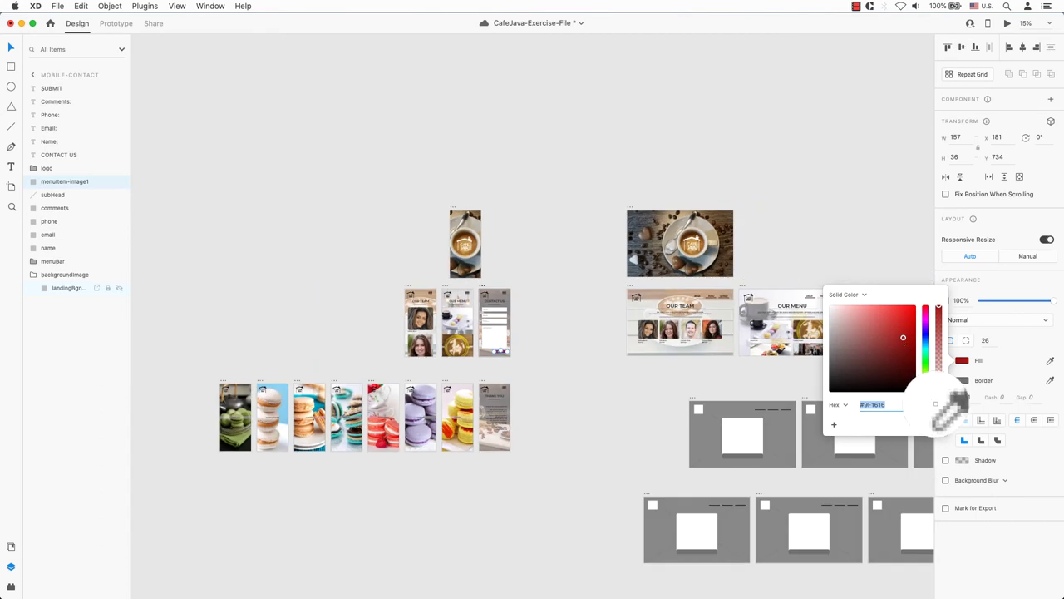
key("Escape")
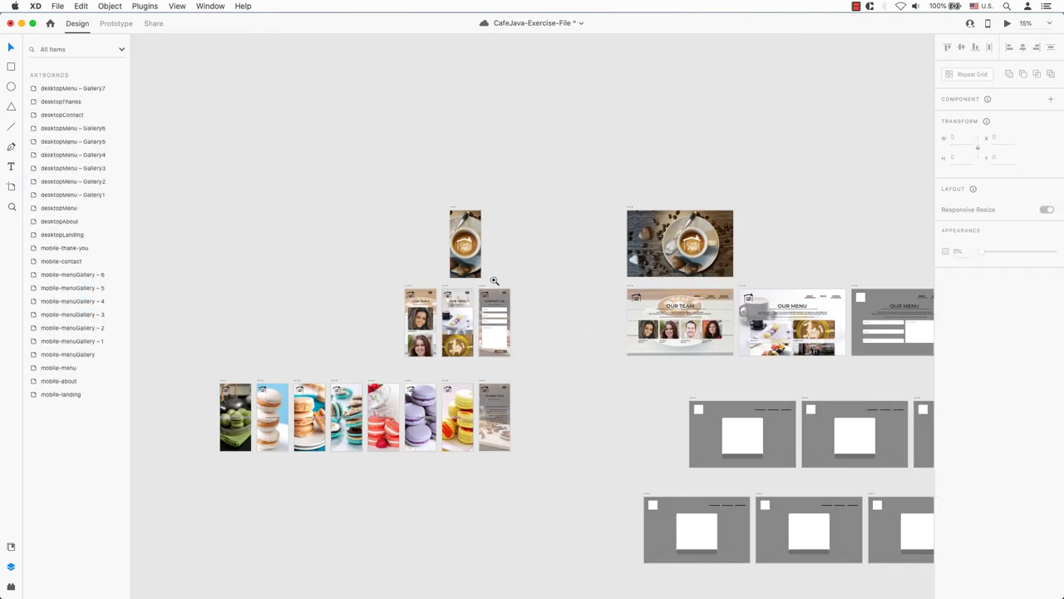
scroll(666, 334, "up", 5)
left_click_drag(822, 362, 440, 349)
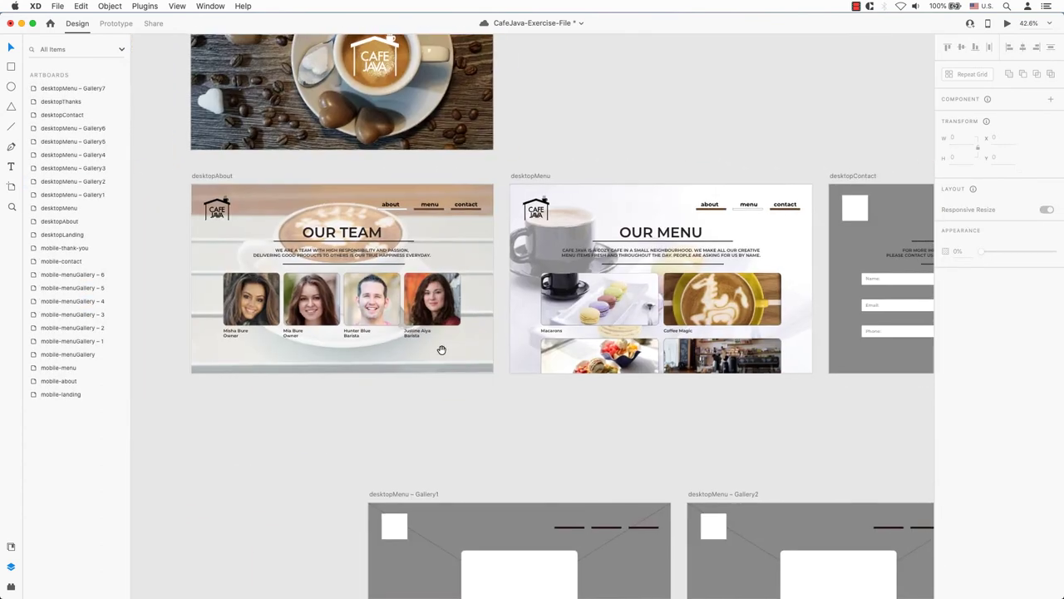
left_click_drag(927, 314, 661, 311)
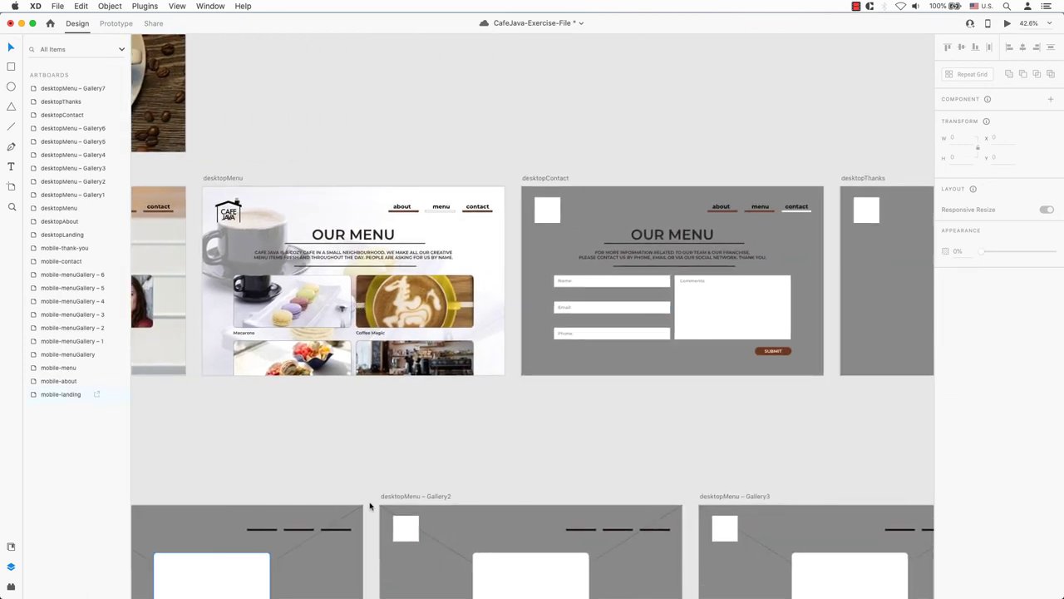
key("super+Tab")
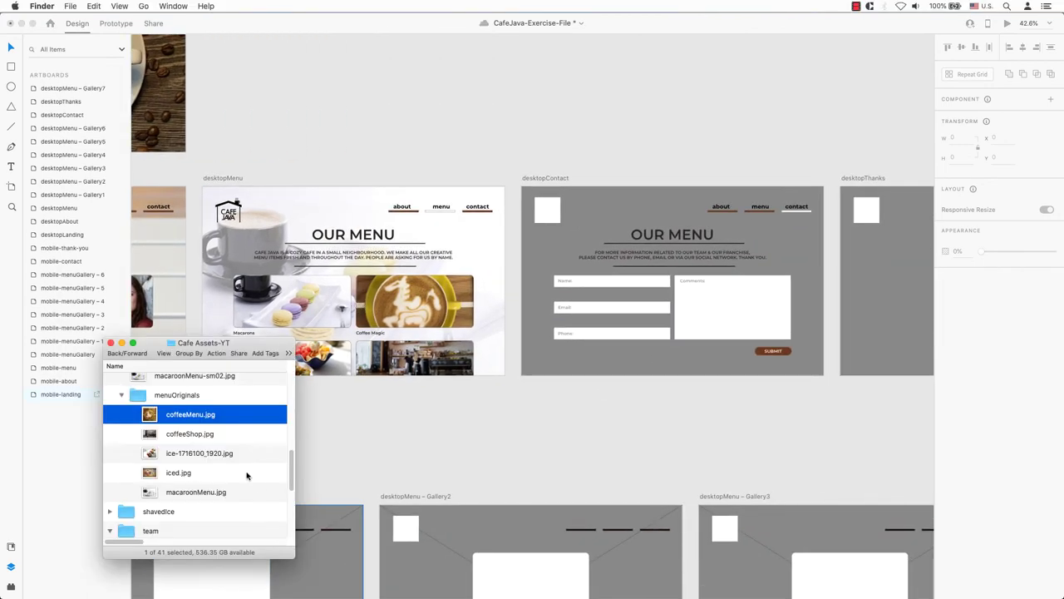
left_click_drag(289, 468, 287, 499)
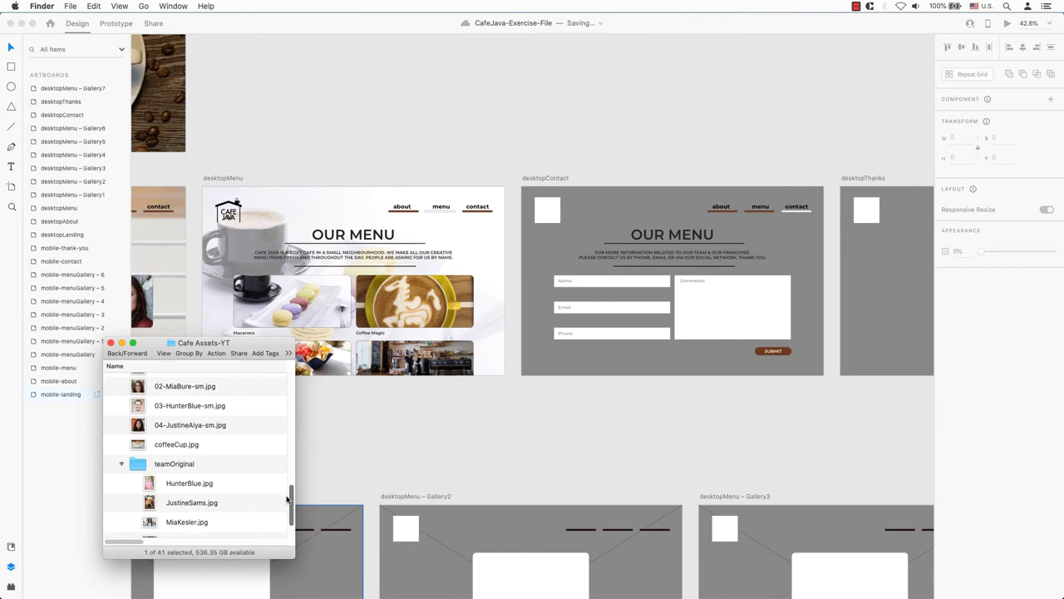
left_click(237, 210)
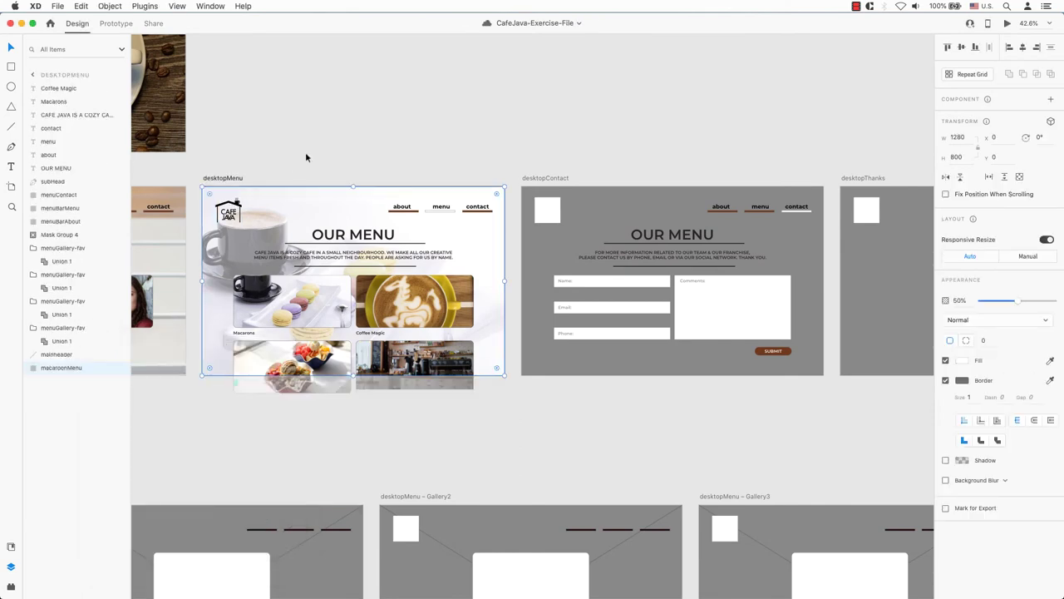
scroll(274, 233, "left", 5)
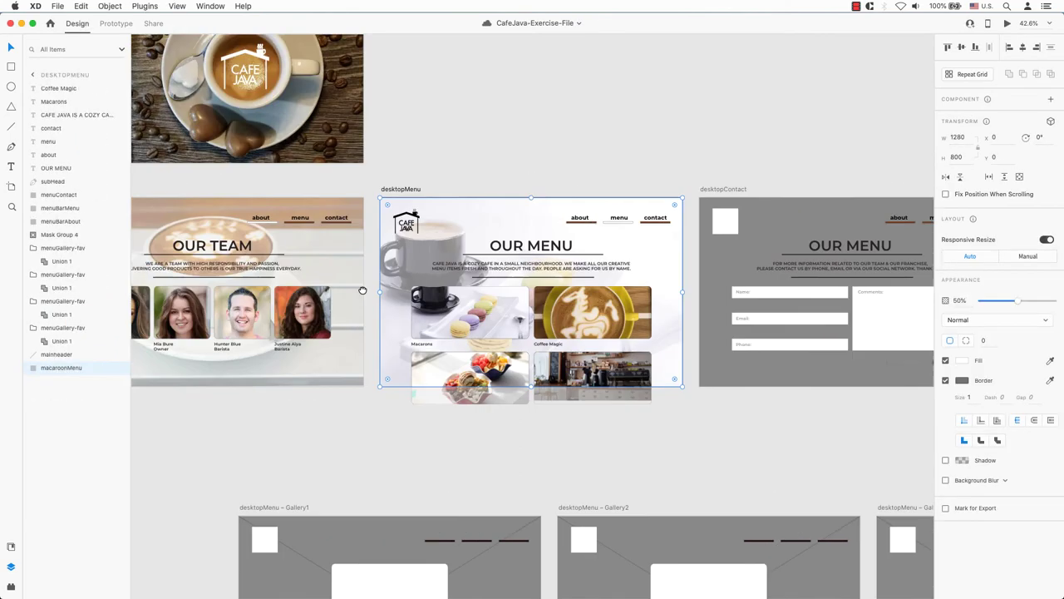
left_click(262, 228)
scroll(350, 271, "right", 5)
scroll(351, 271, "right", 4)
left_click(350, 222)
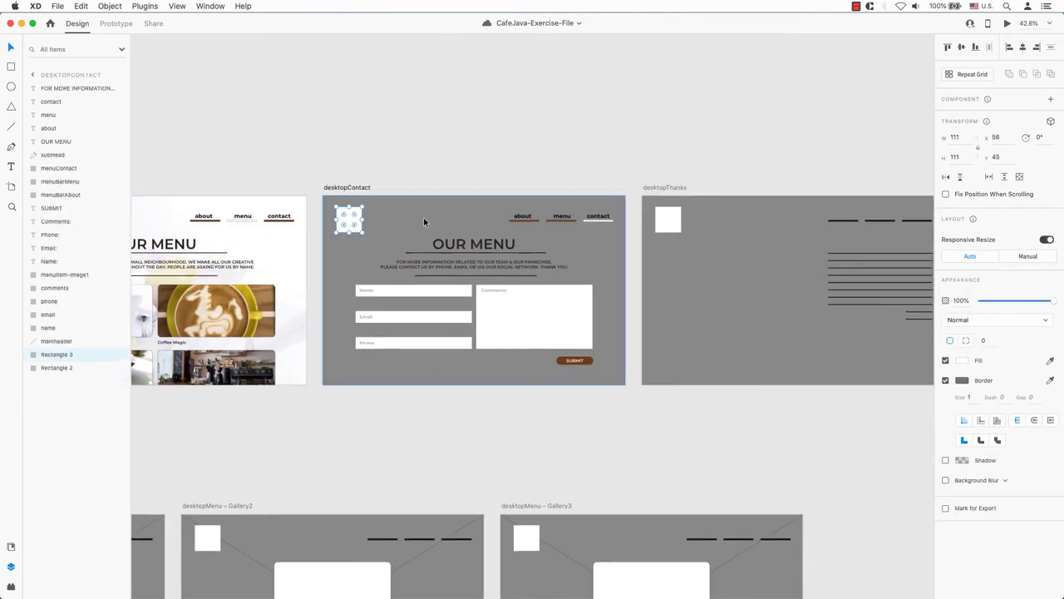
- Replace desktopContact's grey placeholder square with the CAFE JAVA logo
key("super+v")
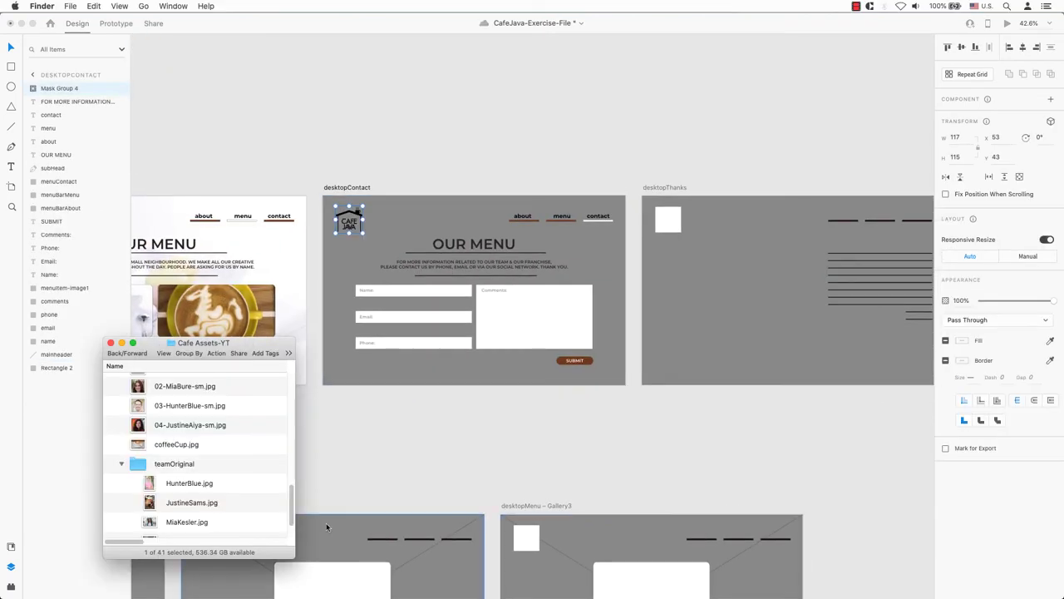
scroll(296, 510, "down", 6)
left_click(602, 252)
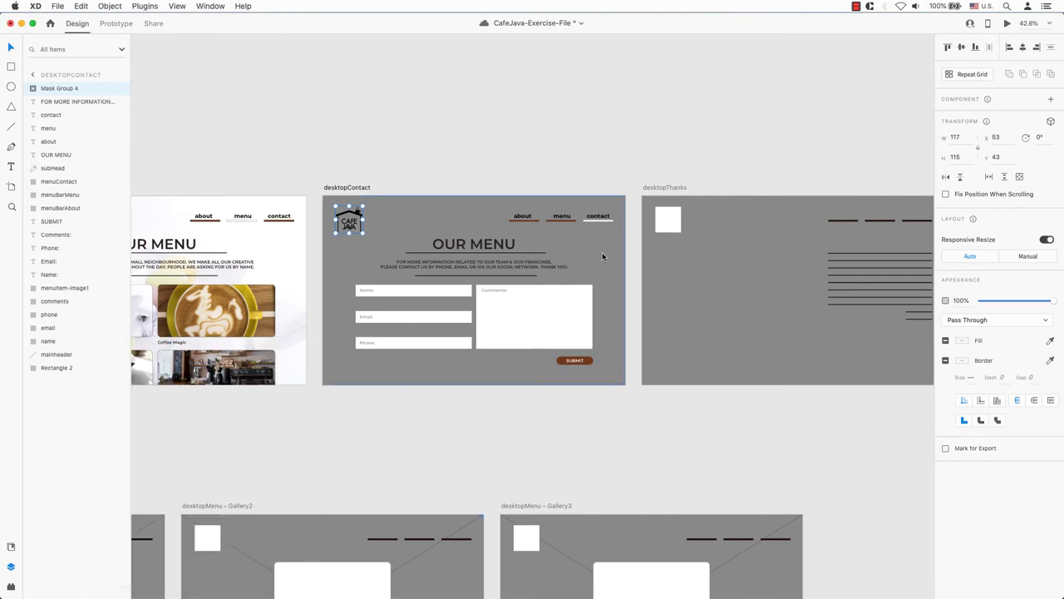
- Fill the desktopContact background white, sampled from the Comments box
left_click(602, 252)
left_click(1051, 360)
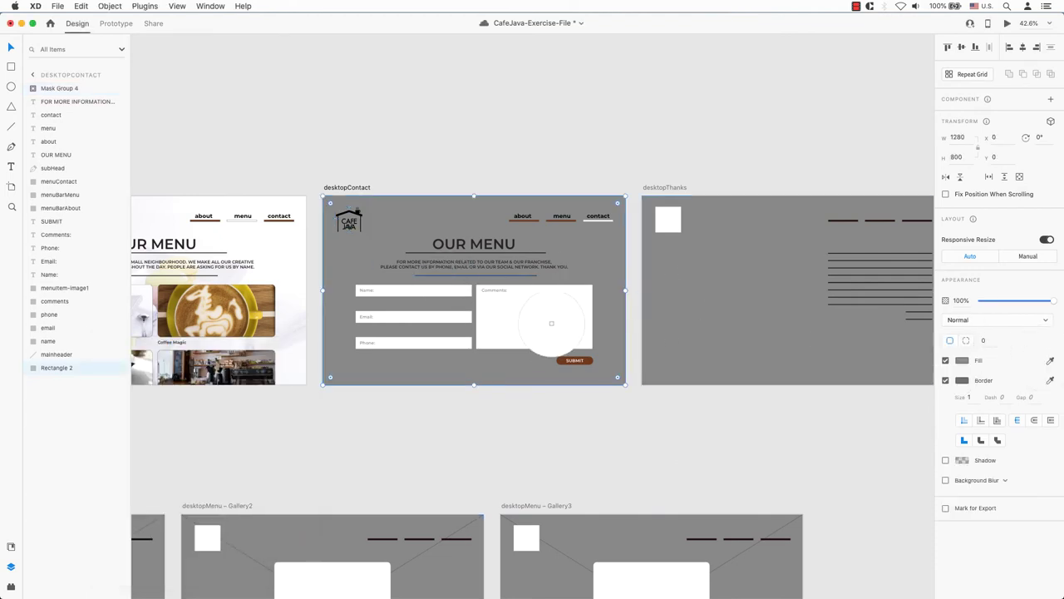
left_click(544, 312)
left_click(652, 410)
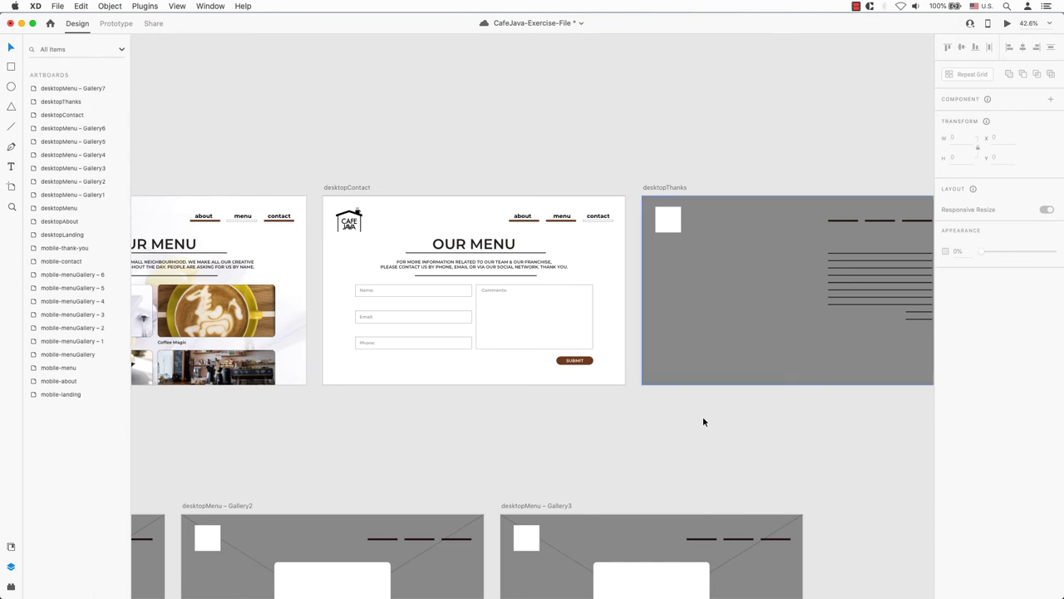
left_click(601, 217)
left_click(622, 183)
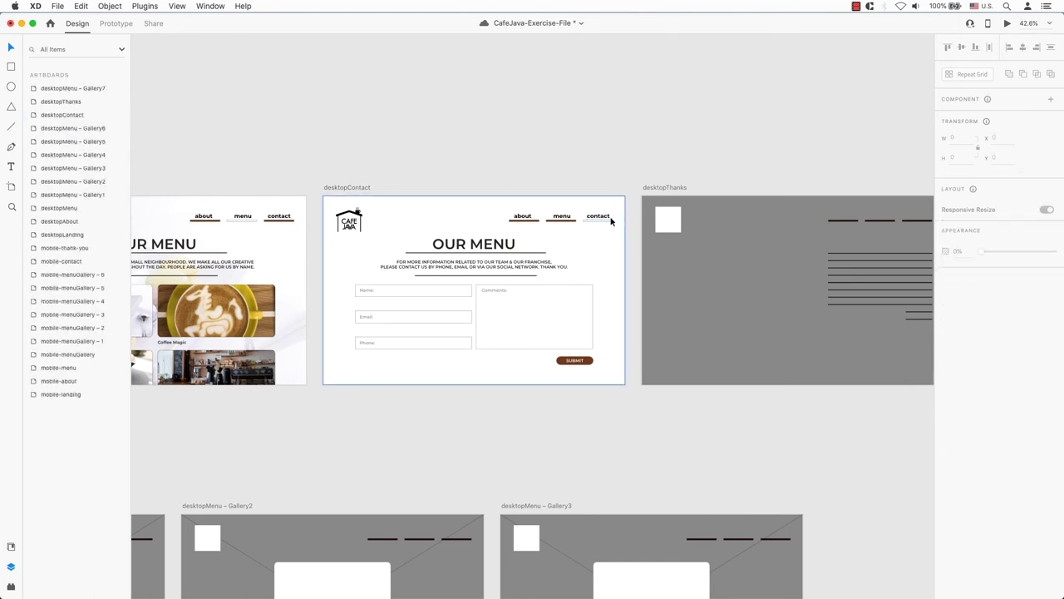
left_click_drag(205, 196, 292, 235)
- Give the menu underline a black fill and select the contact and about underlines
left_click(445, 343)
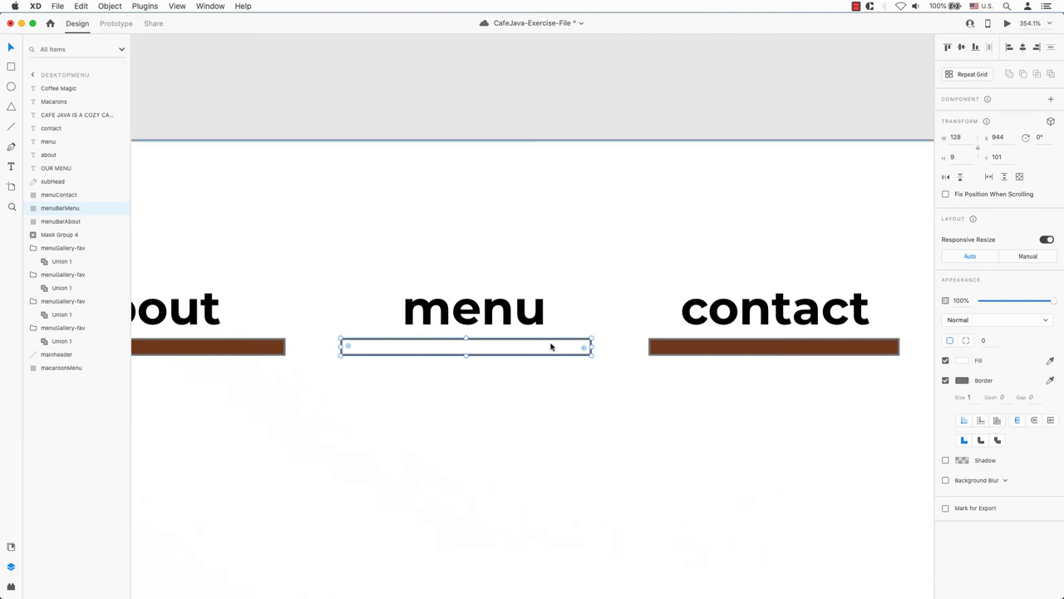
left_click(488, 316)
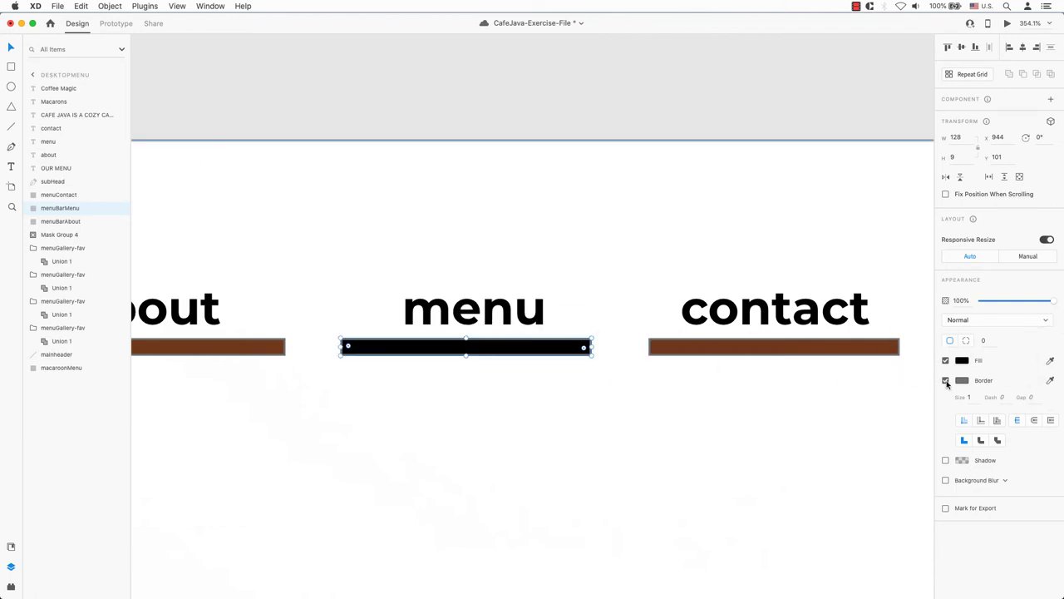
left_click(782, 350, "shift")
left_click(263, 350, "shift")
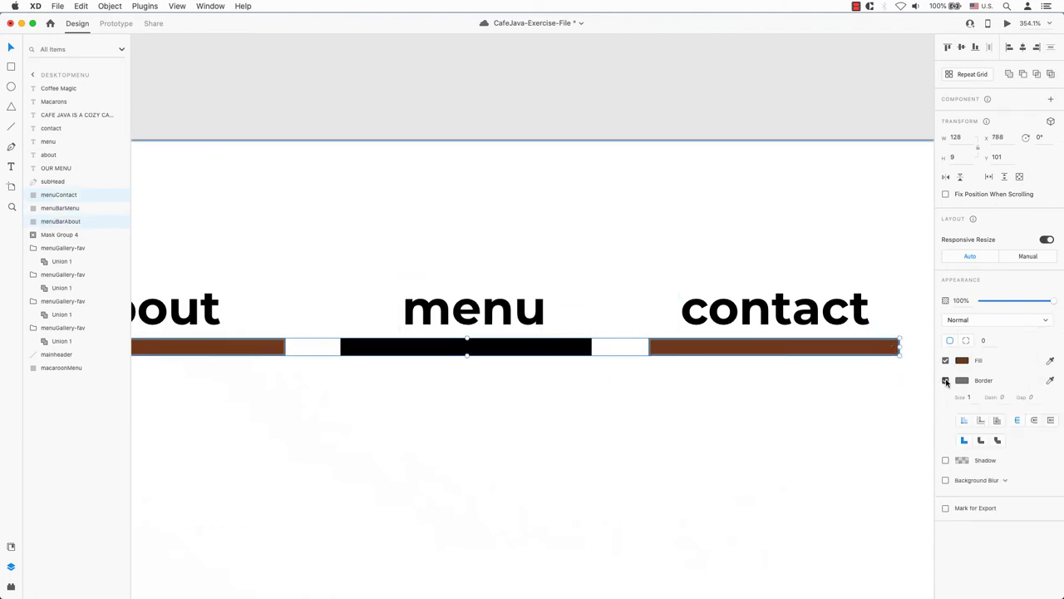
left_click(727, 397)
key("super+minus")
key("super+minus")
key("super+minus")
key("super+minus")
key("super+minus")
key("super+minus")
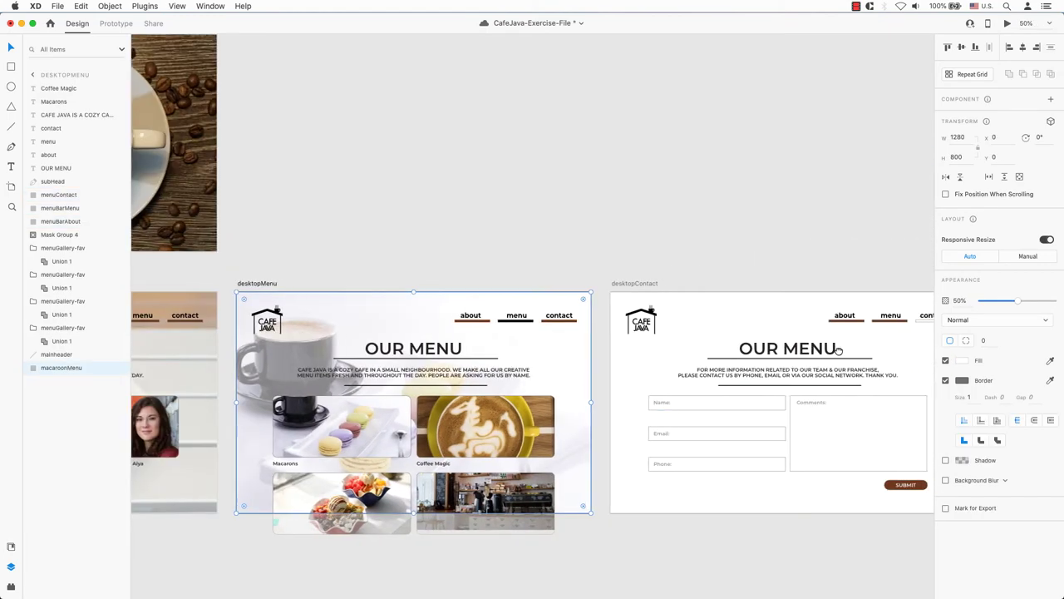
- Remove the borders from the contact, menu and about underlines on desktopContact
scroll(832, 345, "right", 4)
left_click(782, 316)
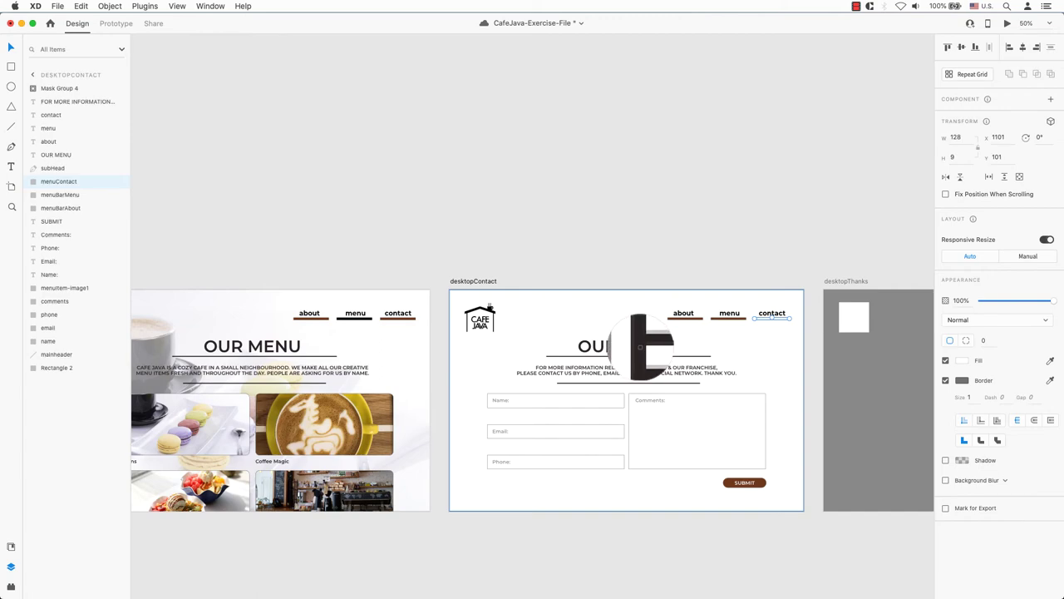
left_click(945, 380)
left_click(725, 318)
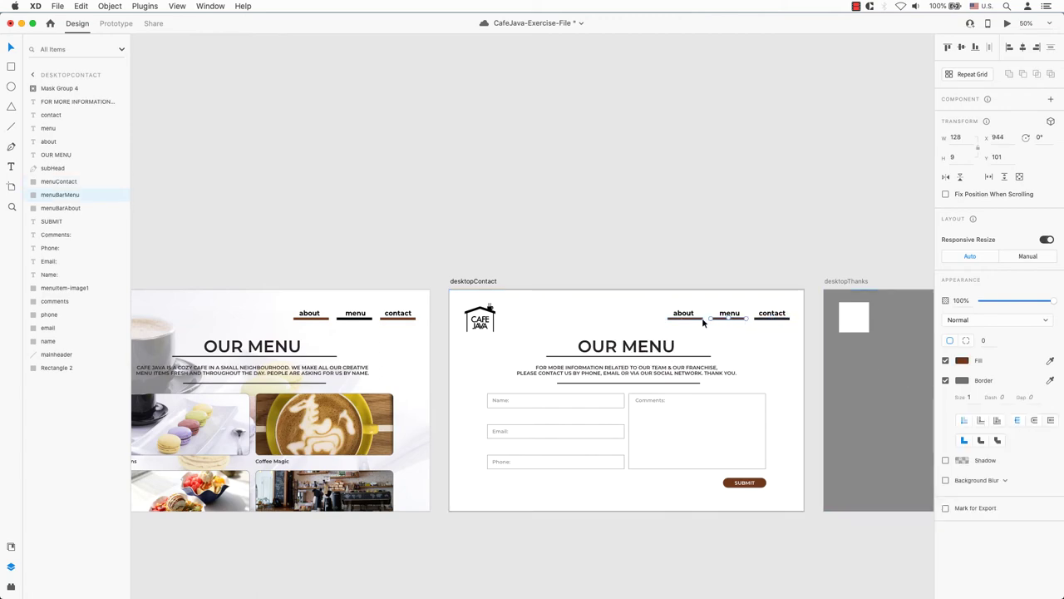
left_click(685, 317, "shift")
left_click(945, 380)
- Try removing desktopAbout's menu underline border, undo it, and sample a fill for the about underline
scroll(516, 330, "left", 18)
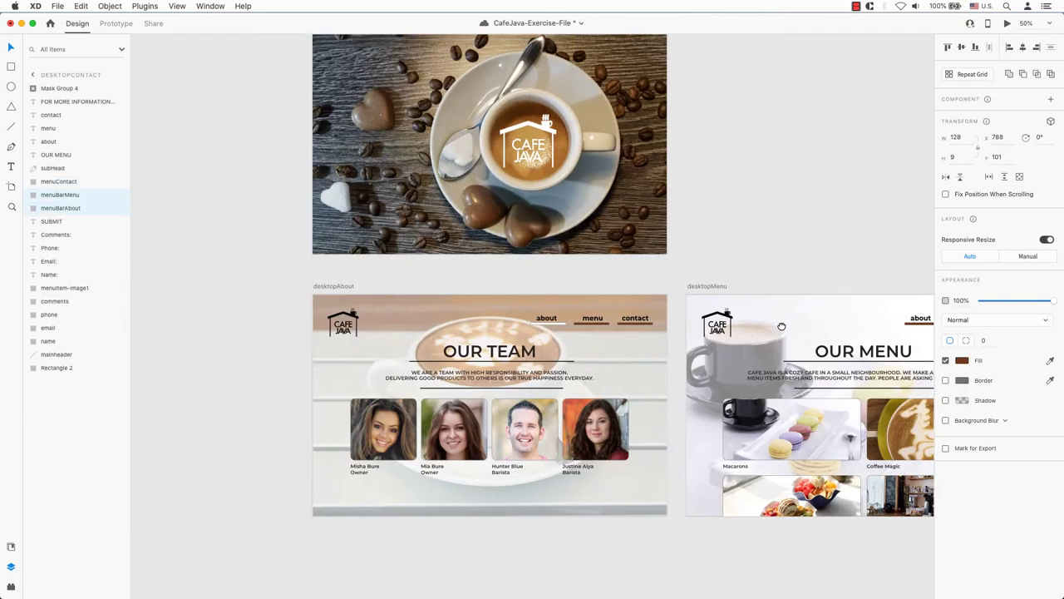
left_click(721, 333)
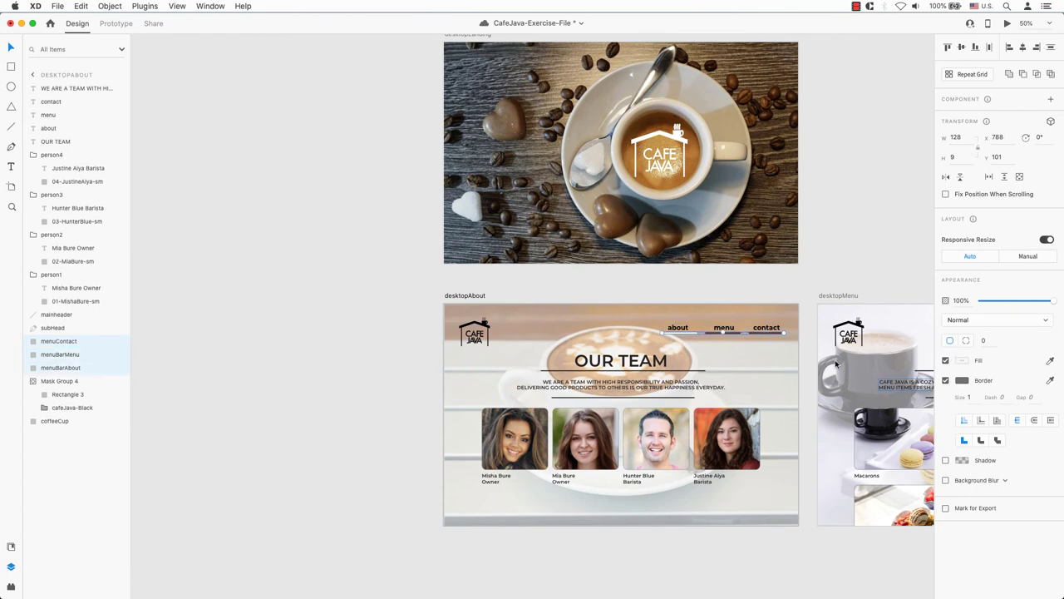
left_click(945, 380)
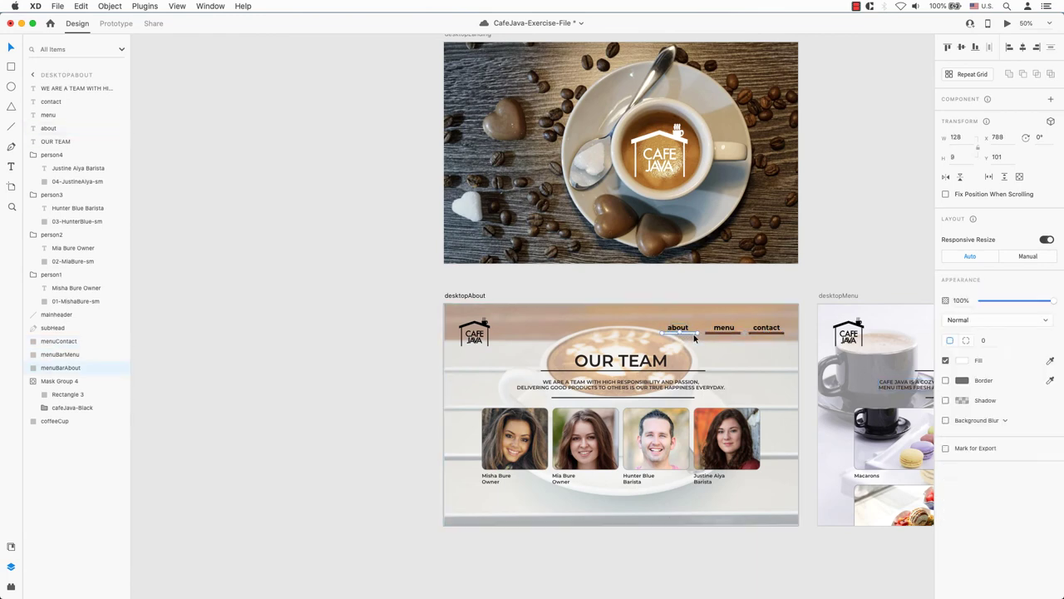
key("super+z")
left_click(860, 274)
left_click(694, 334)
left_click(1050, 361)
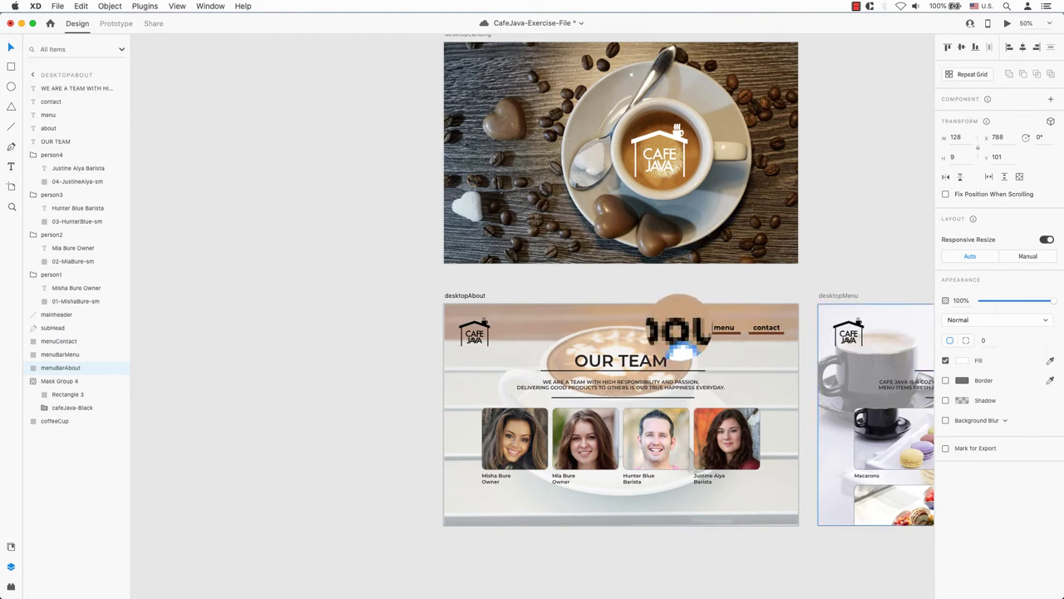
key("Escape")
- Inspect the fill colour of the about underline on desktopAbout
scroll(783, 303, "right", 5)
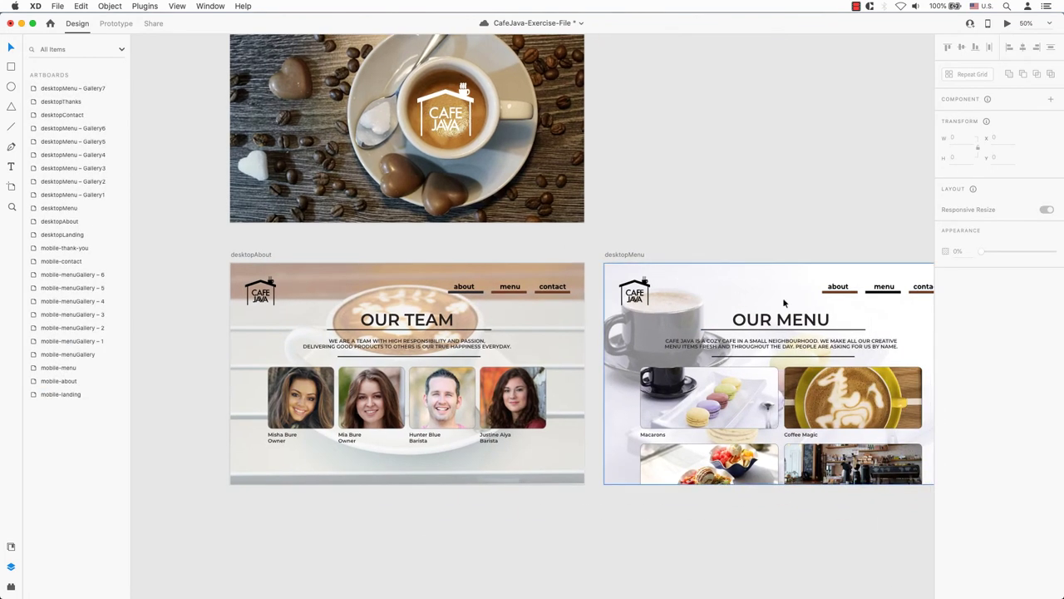
scroll(801, 306, "right", 10)
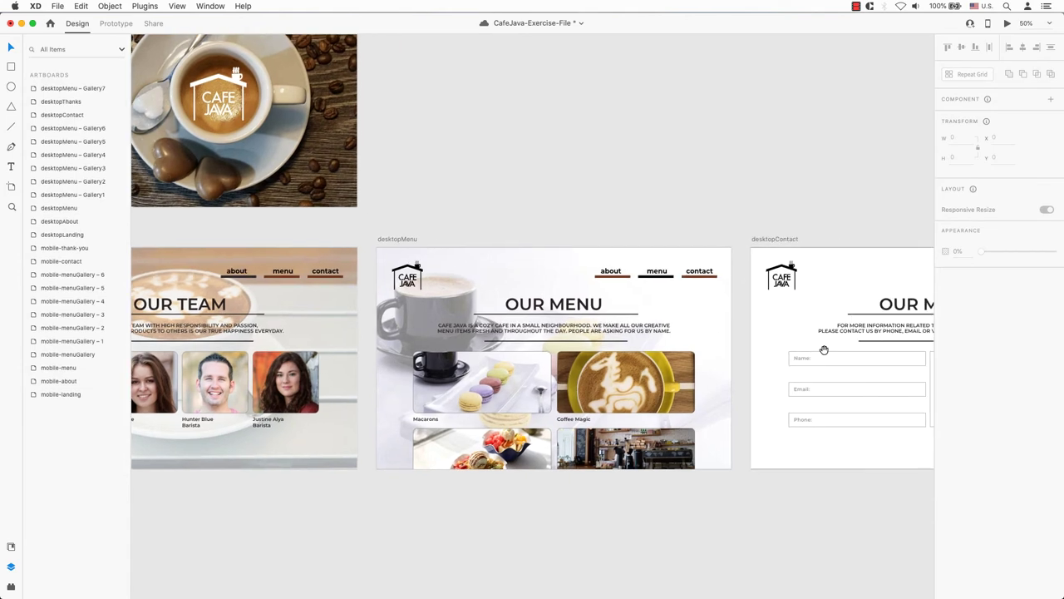
scroll(673, 333, "left", 10)
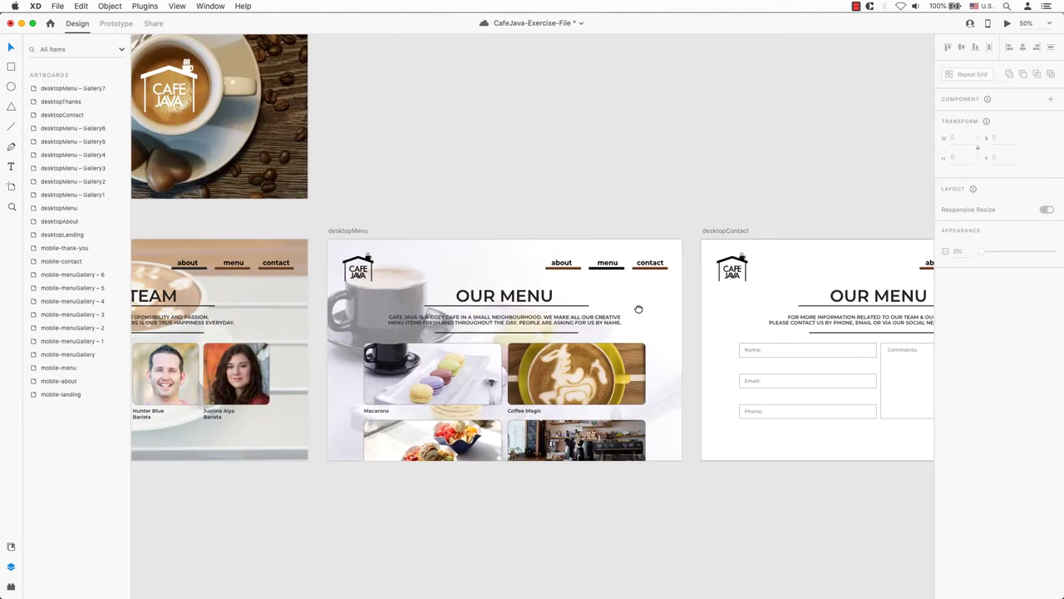
left_click(366, 276)
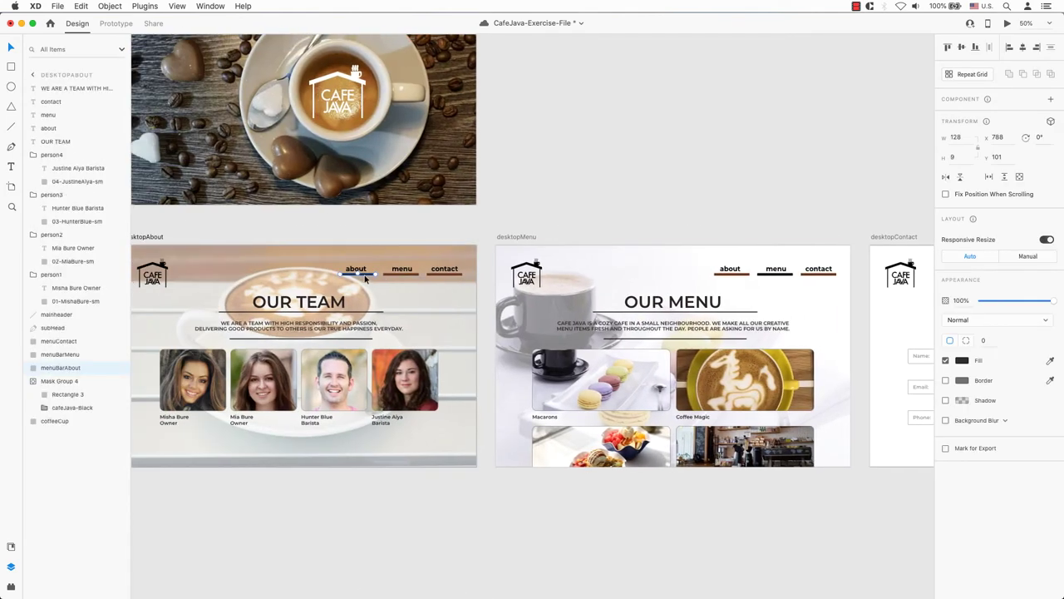
left_click(962, 360)
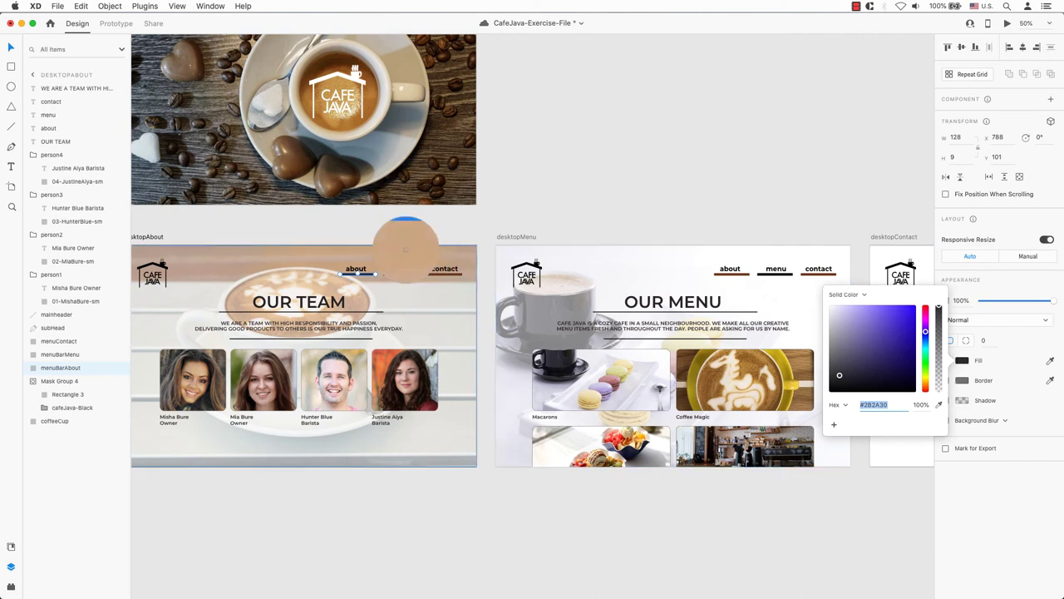
key("Escape")
key("Escape")
- Check the underline fills on desktopAbout and desktopMenu, then select desktopContact's menu and contact underlines
left_click(423, 272)
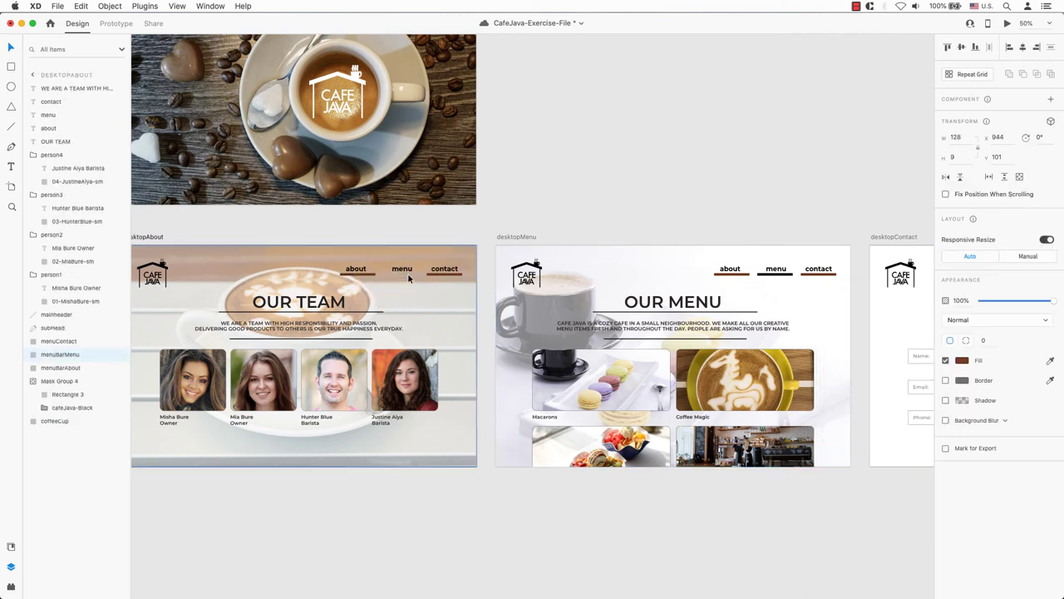
left_click(744, 274)
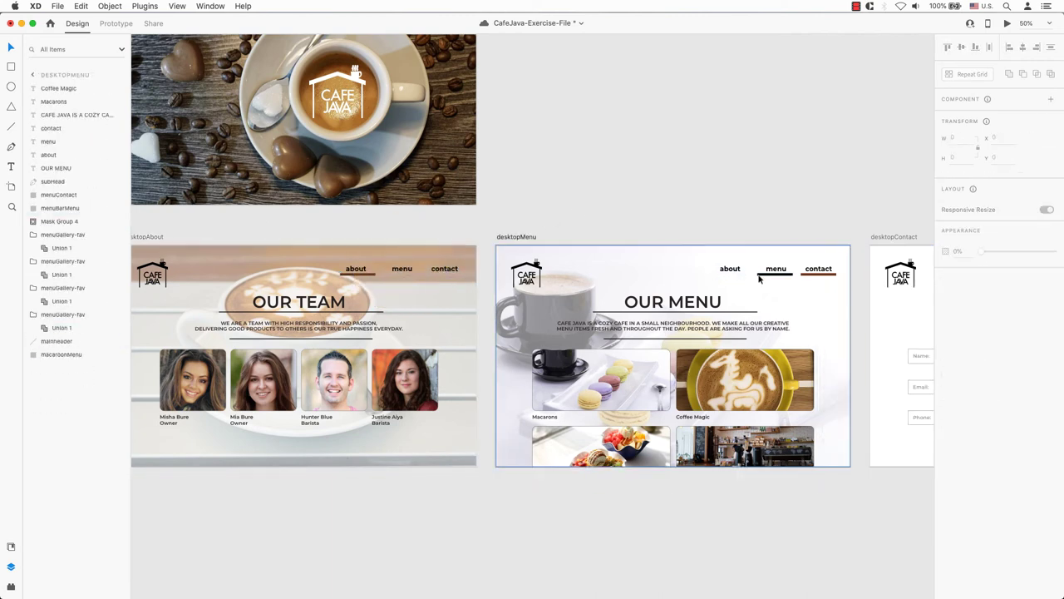
left_click(775, 274)
left_click(961, 360)
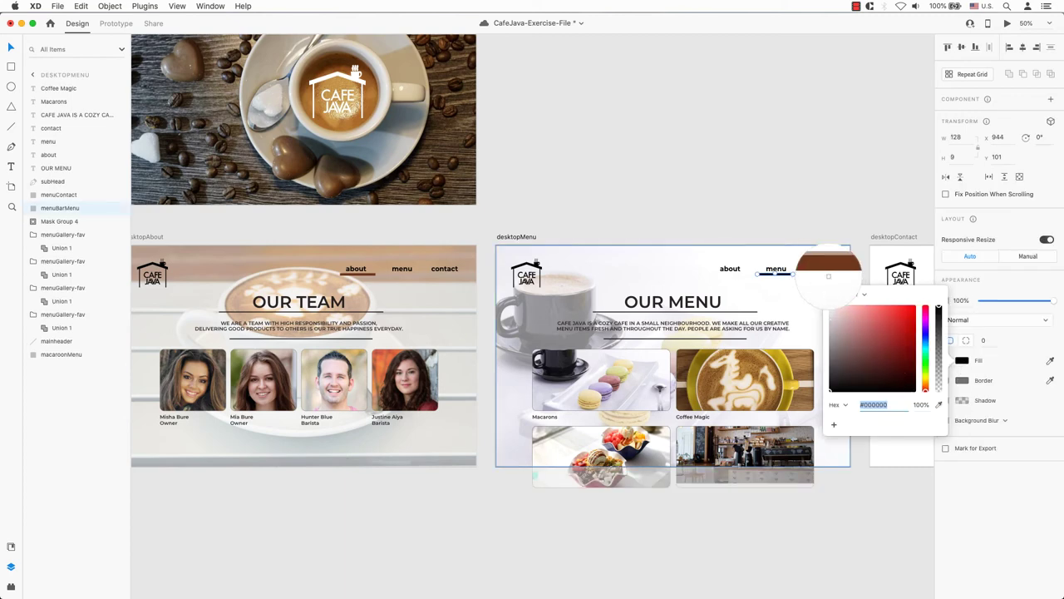
left_click(836, 231)
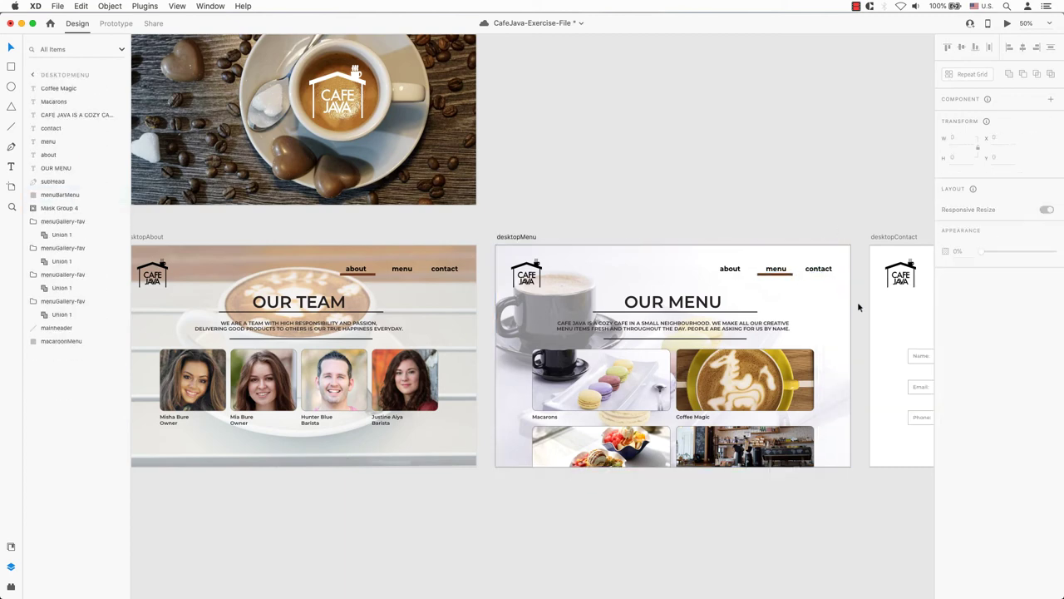
scroll(857, 301, "right", 5)
left_click(671, 241)
left_click(703, 241)
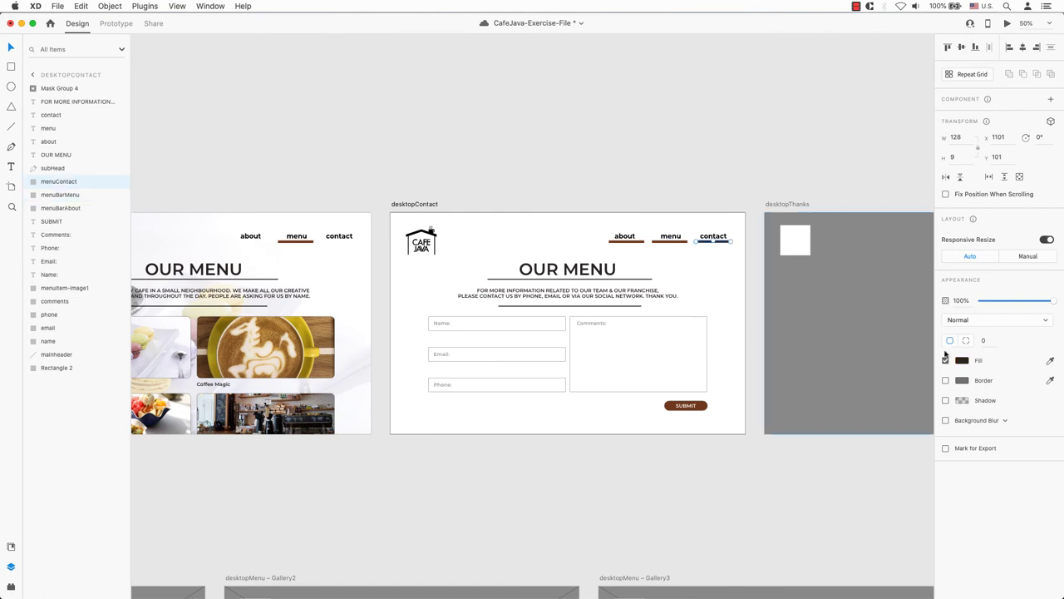
- Fill the contact underline with the menu underline's brown and delete the about and menu underlines
left_click(961, 360)
left_click(939, 404)
left_click(660, 241)
left_click(735, 175)
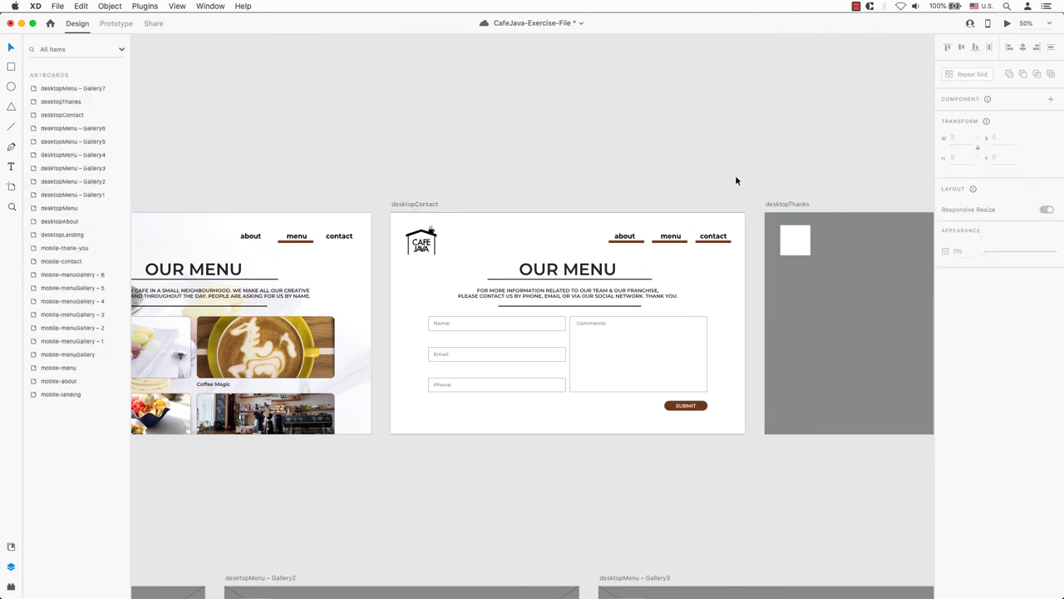
left_click(670, 241)
left_click(625, 241, "shift")
key("Delete")
- Select the OUR MENU header line and subheading blocks, undoing an accidental line stretch
scroll(658, 383, "down", 3)
scroll(658, 382, "left", 2)
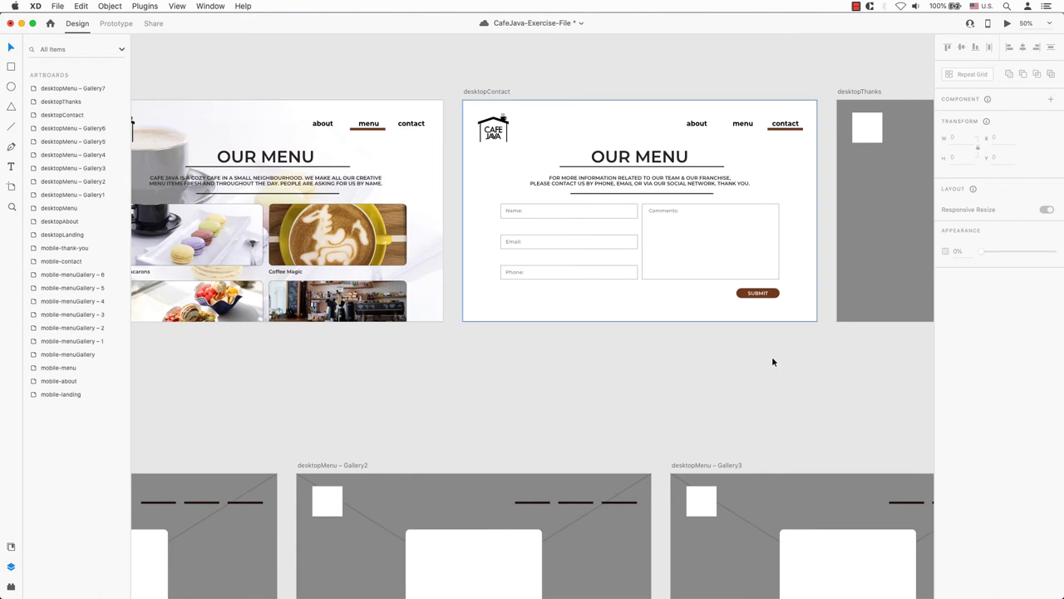
left_click(715, 167)
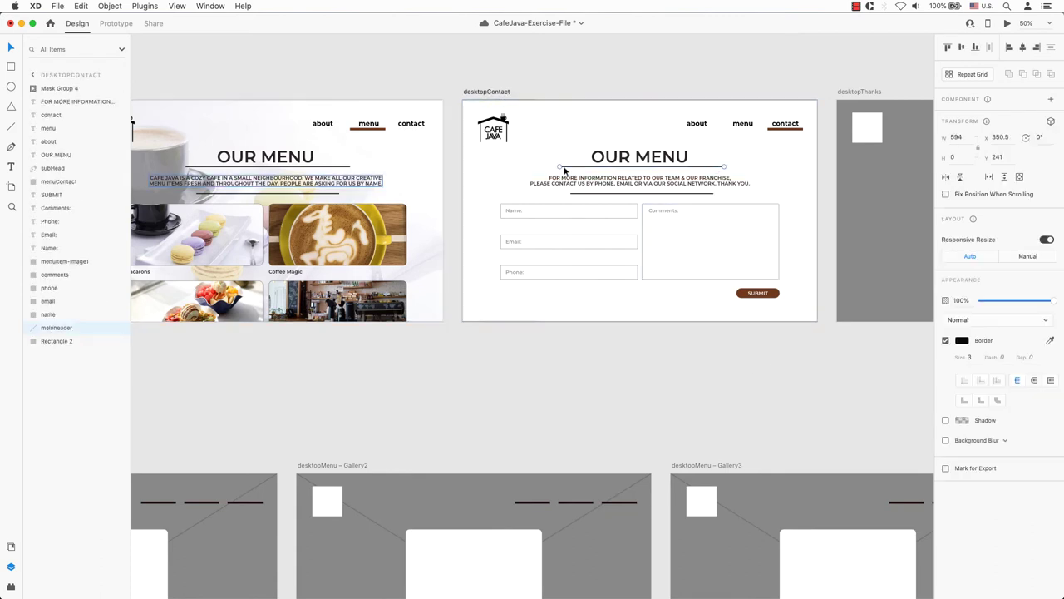
left_click_drag(564, 170, 349, 166)
key("ctrl+z")
left_click(592, 366)
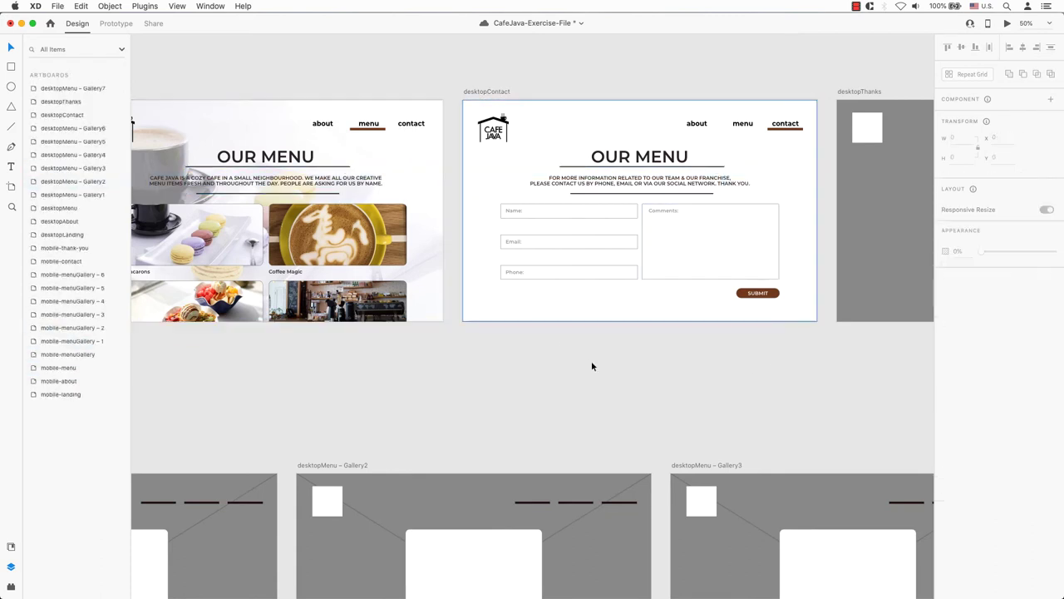
left_click(611, 213)
left_click(713, 174)
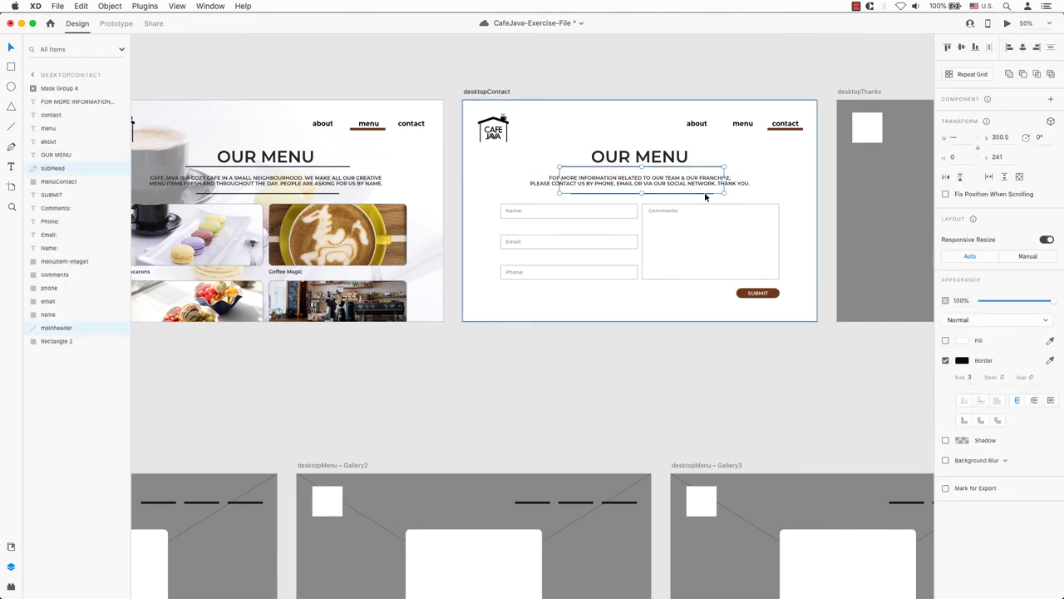
left_click(962, 340)
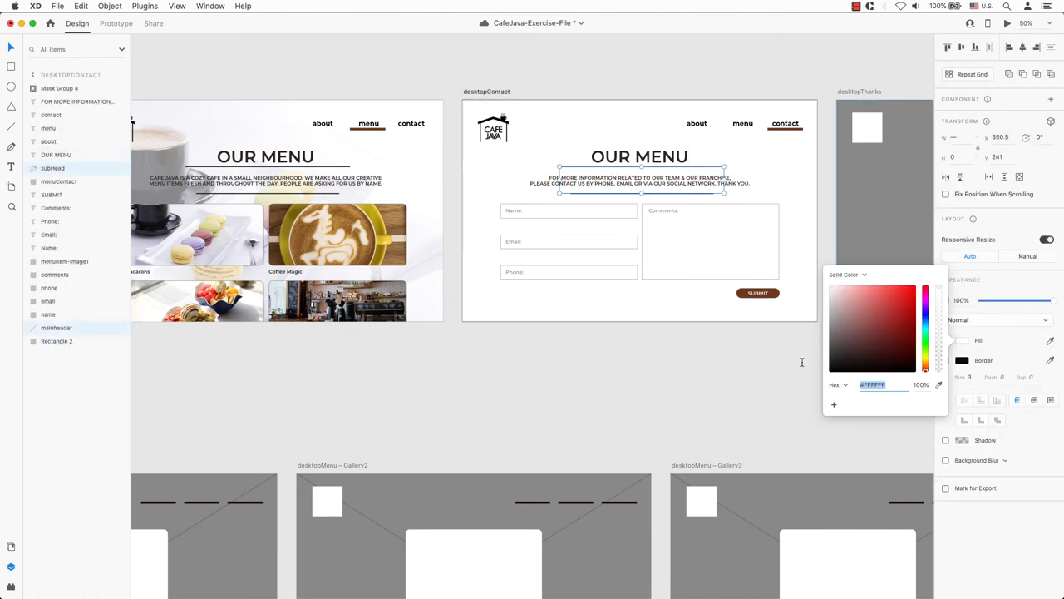
left_click(706, 196)
- Give the subheading line and the OUR MENU header line a brown border sampled from SUBMIT
left_click(705, 195)
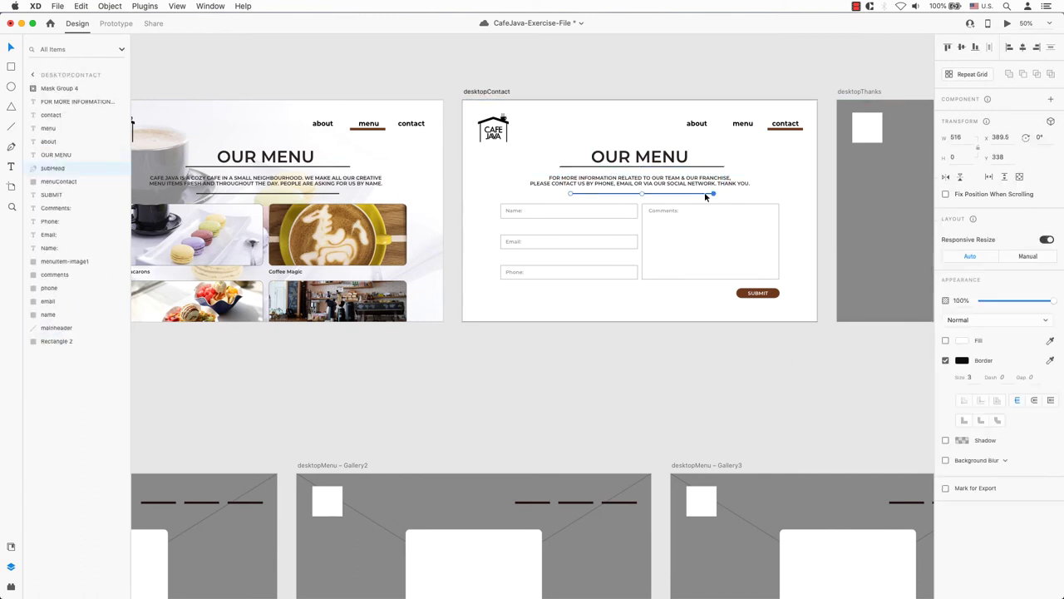
left_click(962, 360)
left_click(757, 293)
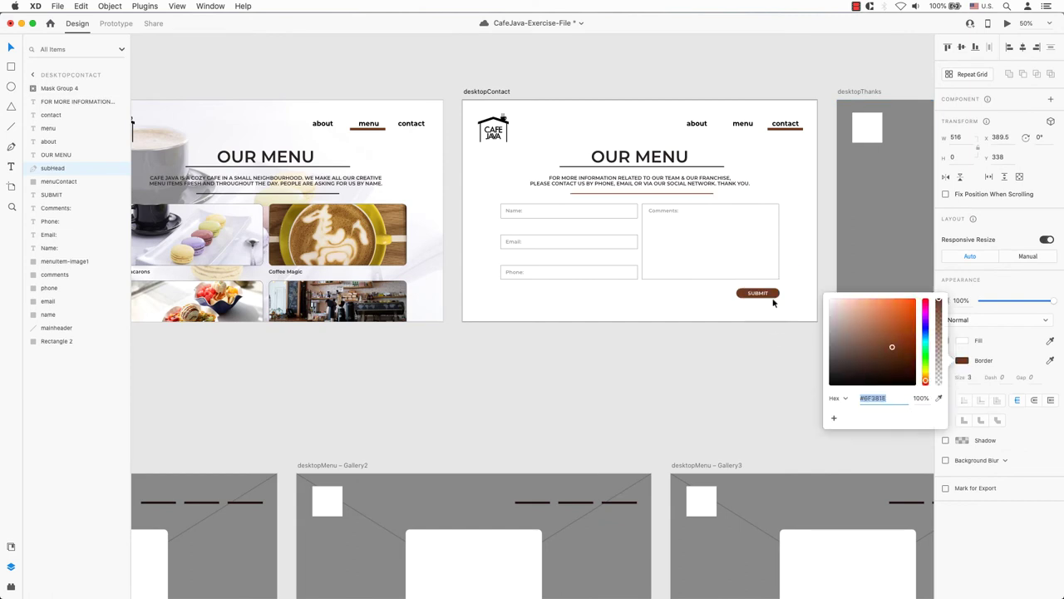
key("Escape")
left_click(722, 166)
left_click(962, 340)
left_click(938, 377)
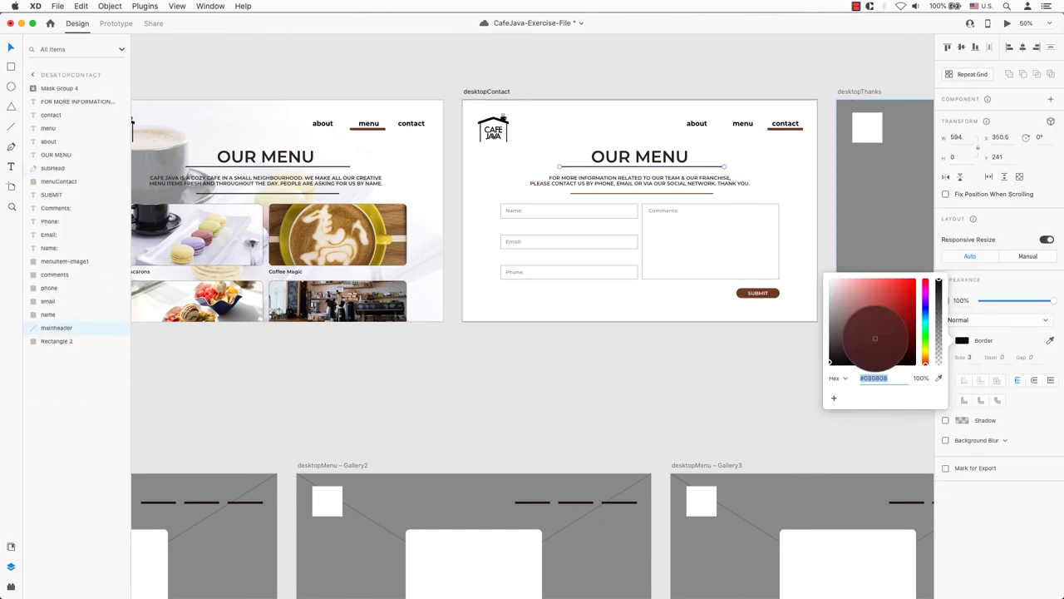
left_click(774, 296)
key("Escape")
- Check the header lines on desktopContact, desktopMenu and desktopAbout
left_click(709, 183)
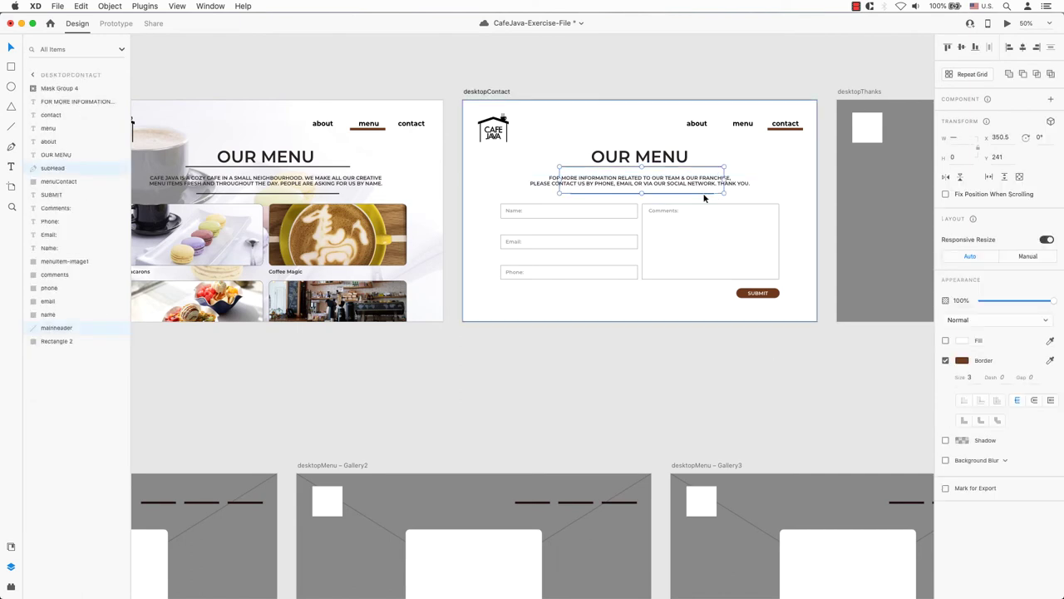
scroll(663, 221, "left", 5)
scroll(663, 222, "left", 5)
left_click(718, 232)
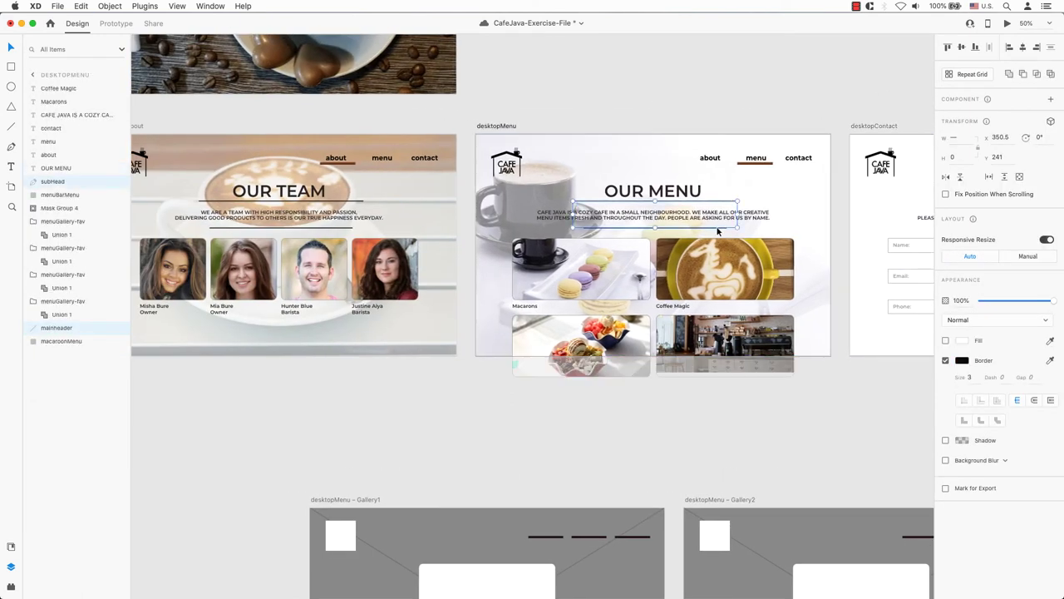
left_click(719, 232)
scroll(715, 232, "left", 5)
left_click(532, 214)
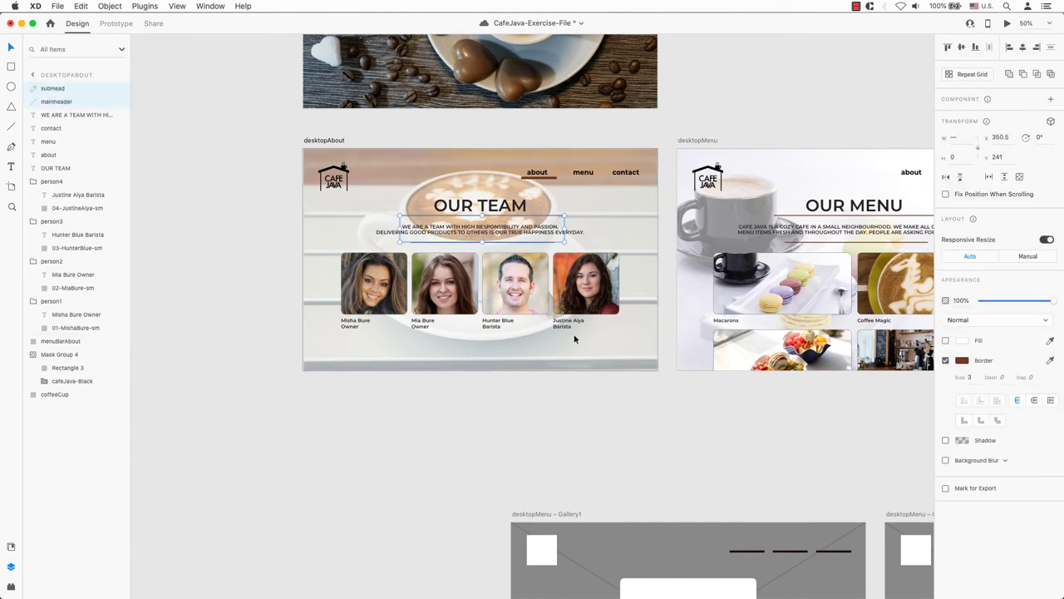
left_click(603, 412)
- Apply the brown border to the subheading lines on mobile-contact, mobile-menu and mobile-about
key("super+0")
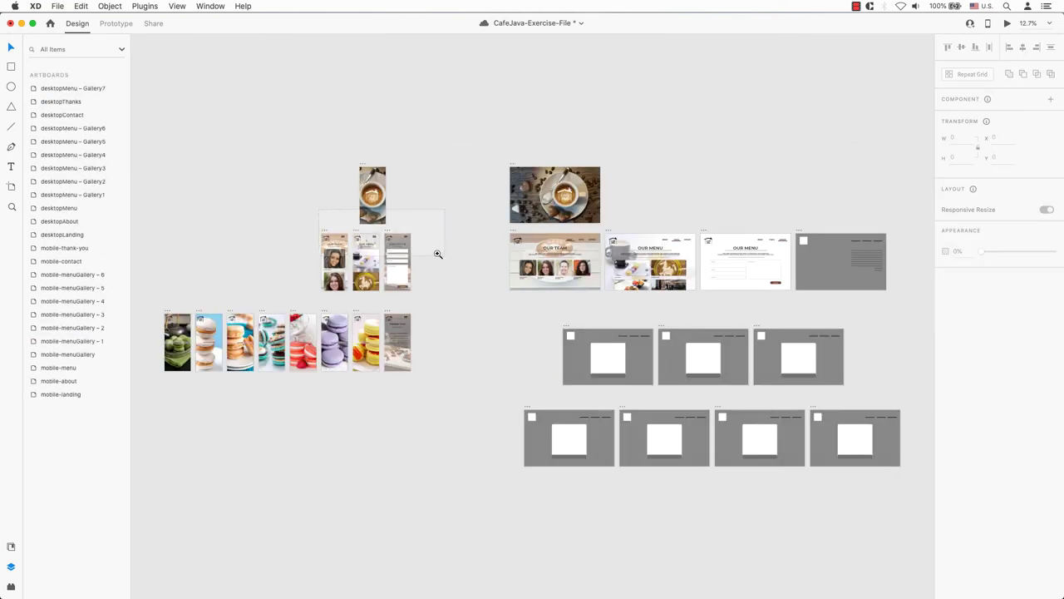
scroll(435, 252, "up", 5)
left_click(485, 332)
left_click(365, 330, "shift")
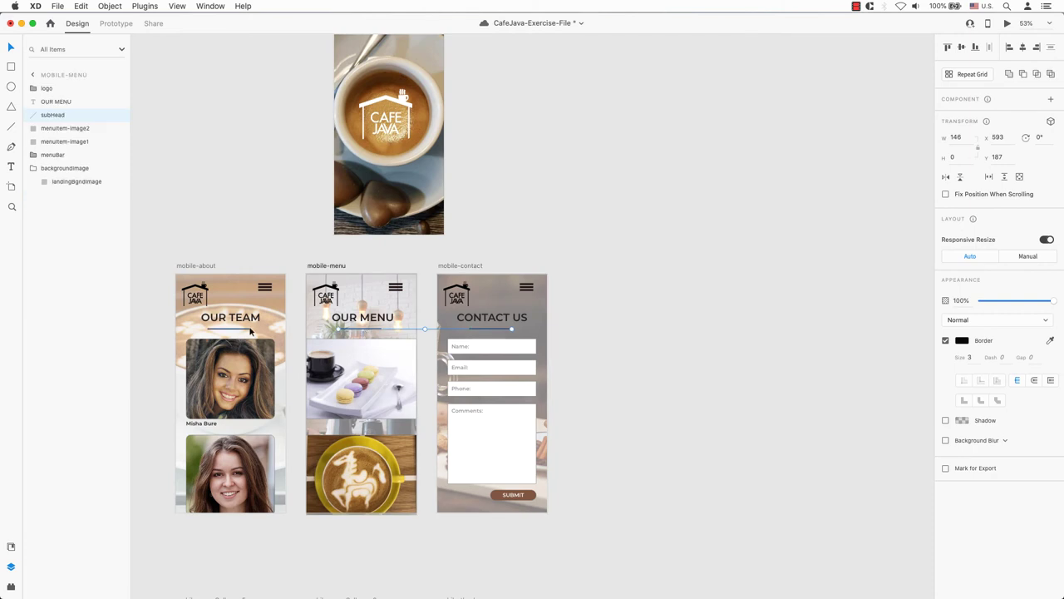
left_click(244, 330, "shift")
left_click(961, 340)
left_click(536, 499)
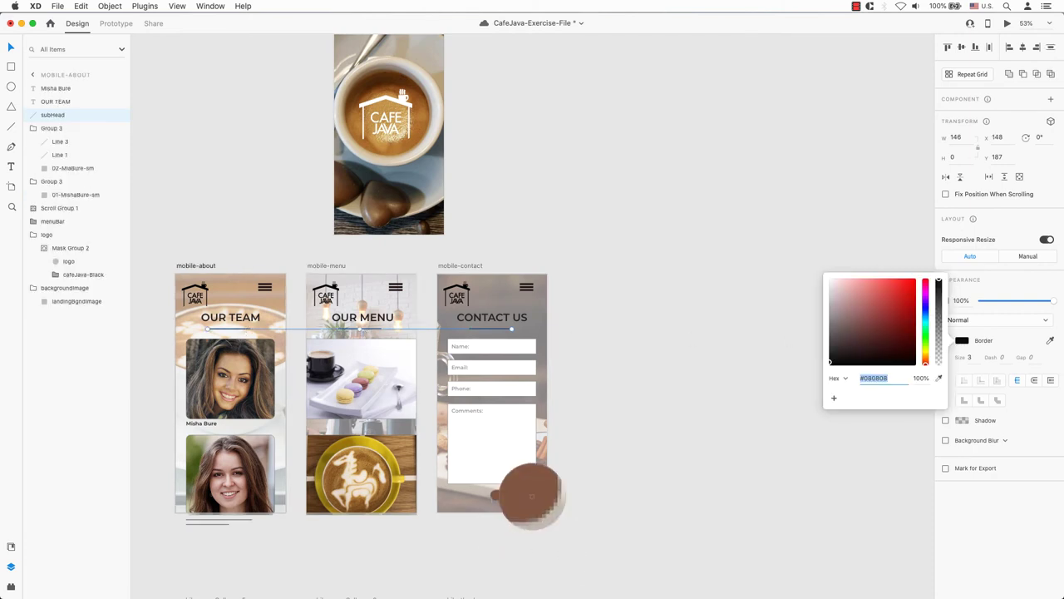
key("super+0")
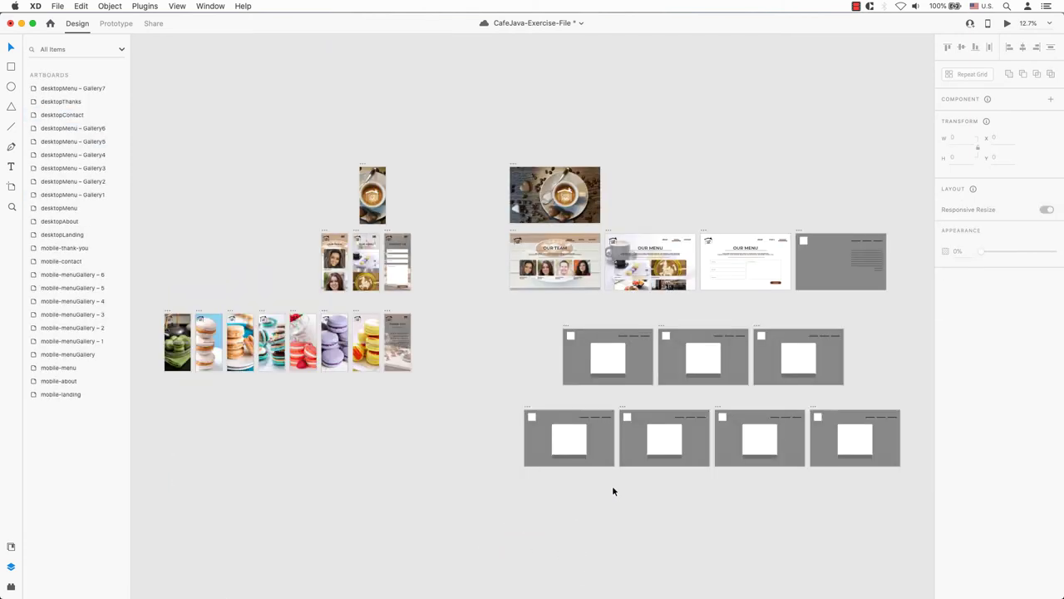
left_click_drag(823, 246, 615, 237)
scroll(639, 241, "up", 5)
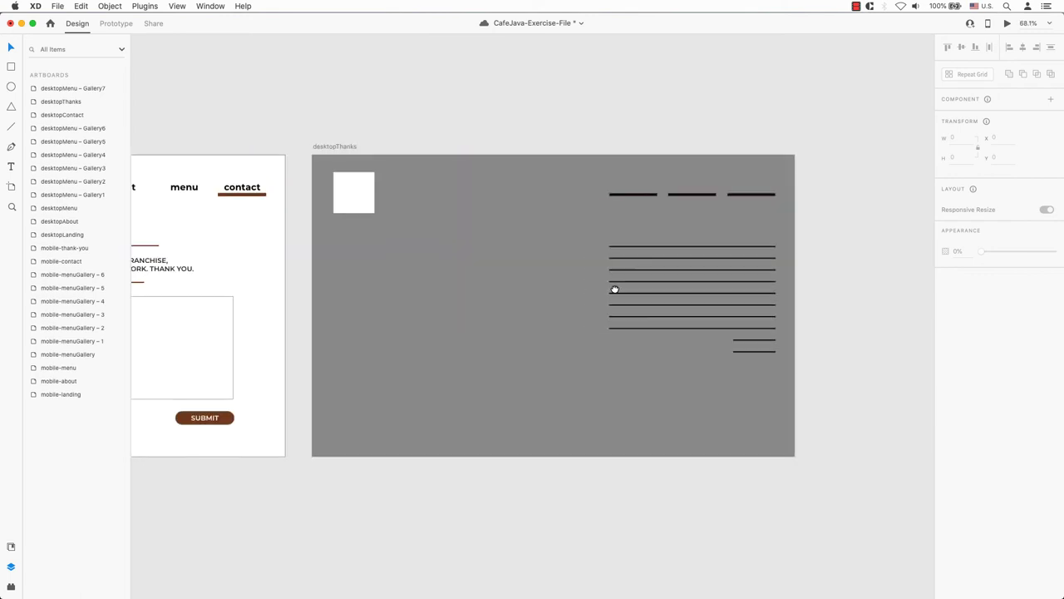
- Replace desktopThanks' placeholder dashes with the about, menu and contact links from desktopContact
left_click_drag(615, 288, 801, 280)
left_click(290, 177)
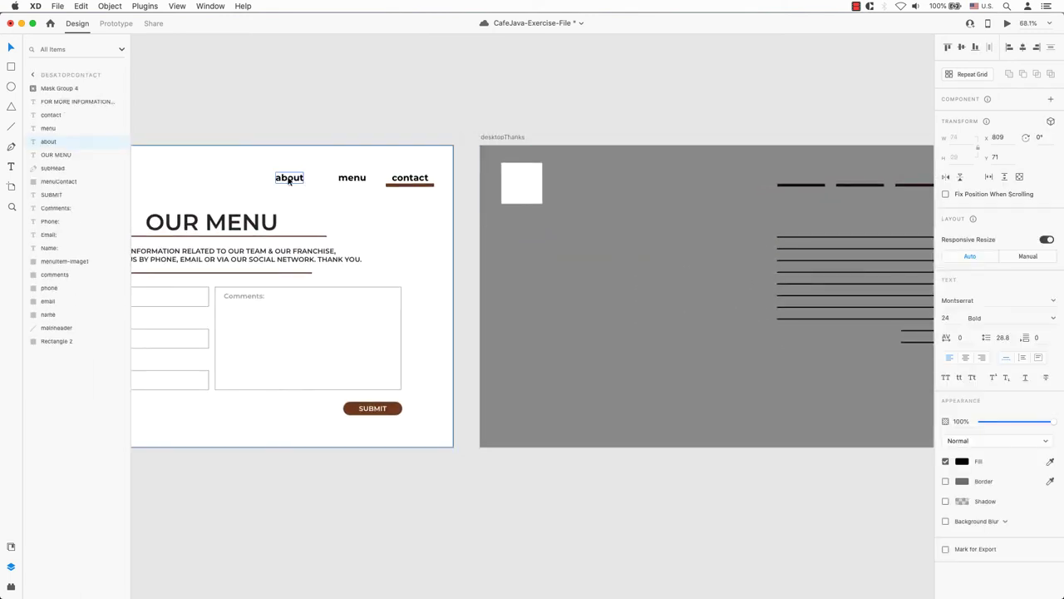
left_click(352, 177, "shift")
left_click(412, 179, "shift")
scroll(630, 221, "right", 5)
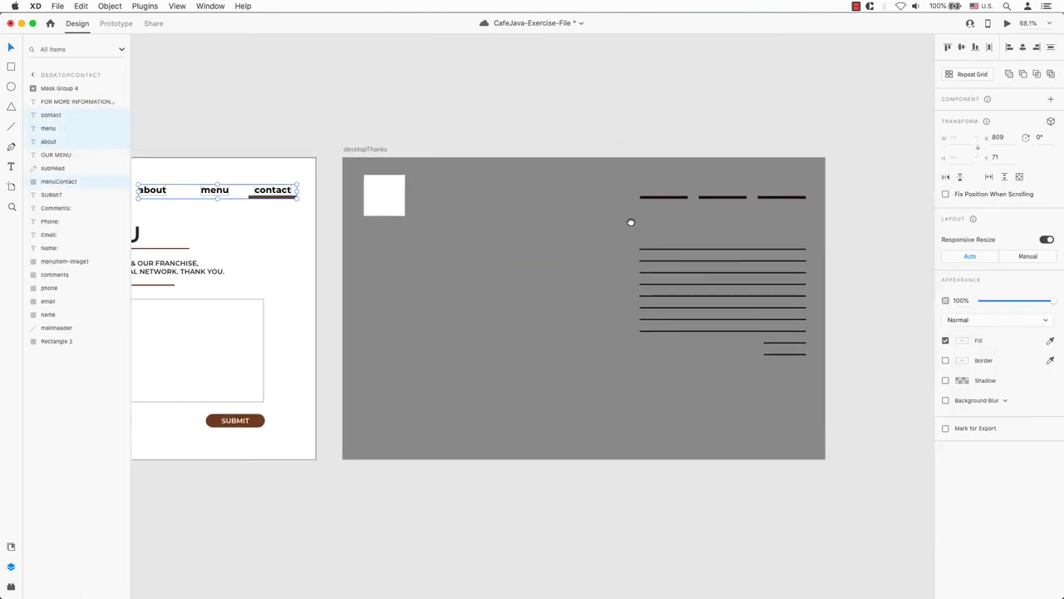
left_click(693, 202)
left_click(754, 202, "shift")
key("Delete")
key("super+v")
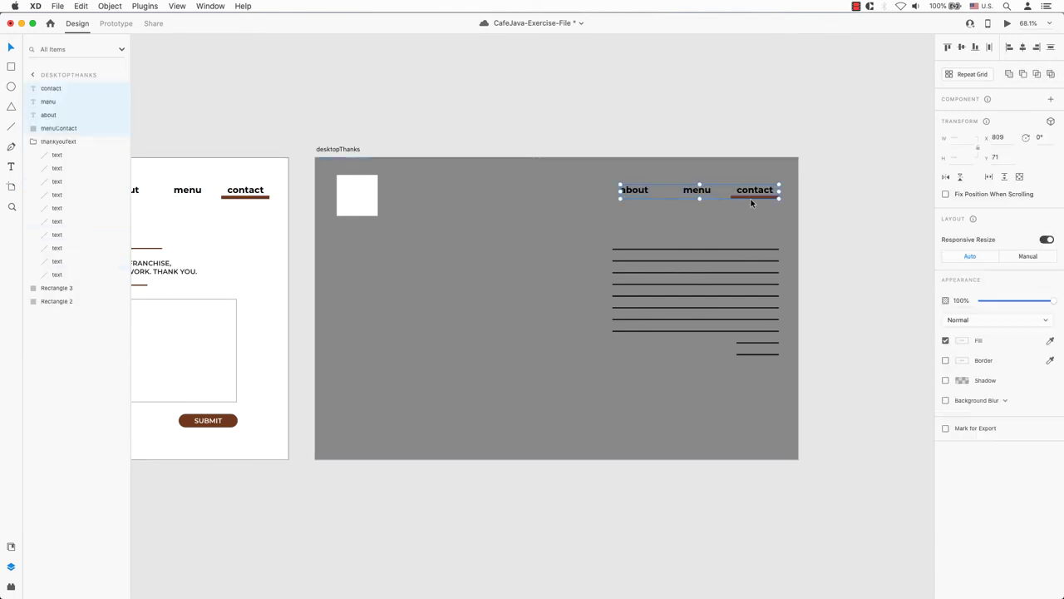
left_click(841, 221)
- Place coffee-3120757_1920.jpg from the cafe assets folder across desktopThanks
key("super+minus")
key("super+minus")
left_click_drag(453, 350, 594, 351)
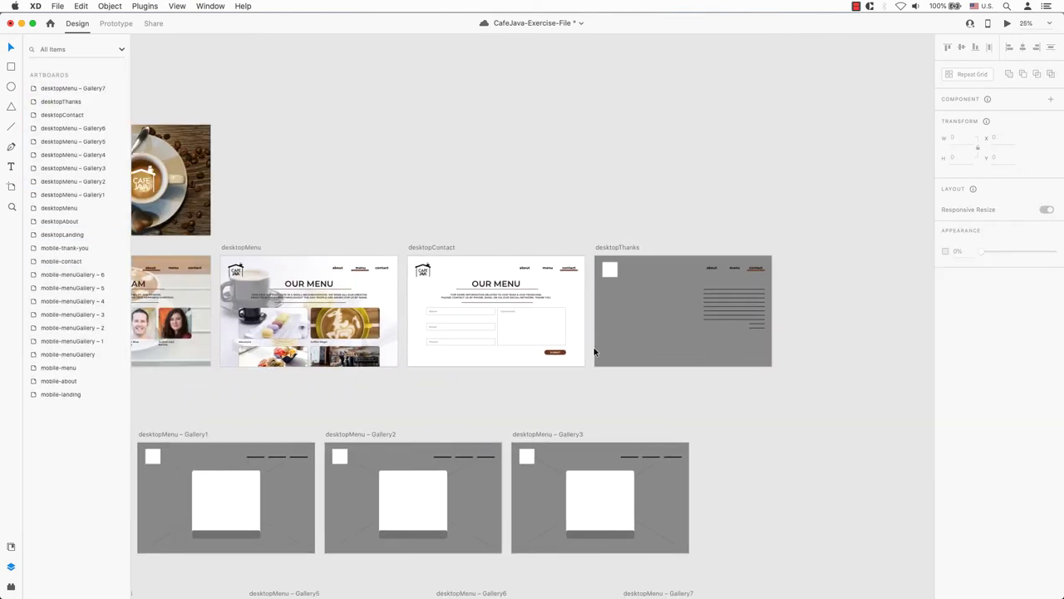
key("super+Tab")
left_click_drag(137, 524, 701, 338)
left_click(701, 337)
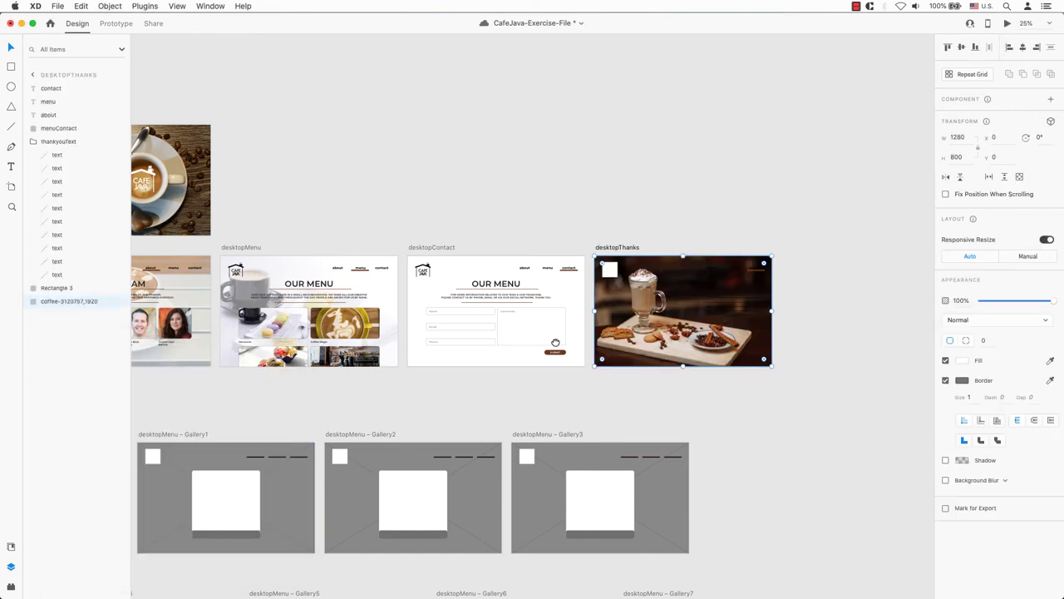
left_click(610, 269)
- Drag another image from the cafe assets folder onto desktopThanks' small white square
key("super+Tab")
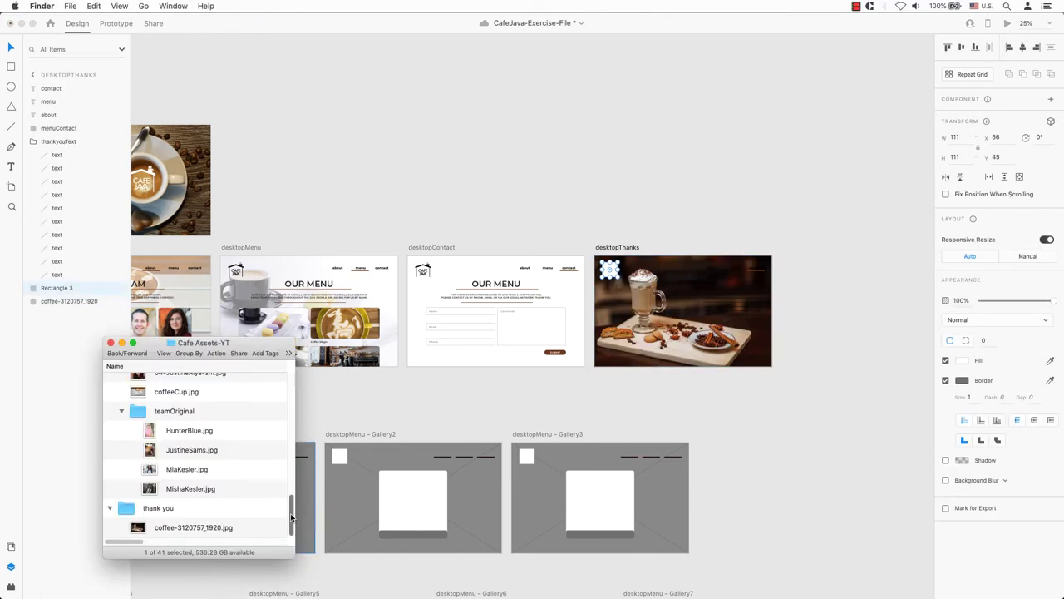
left_click_drag(291, 517, 291, 399)
left_click_drag(188, 422, 610, 269)
left_click(670, 225)
scroll(625, 269, "up", 10)
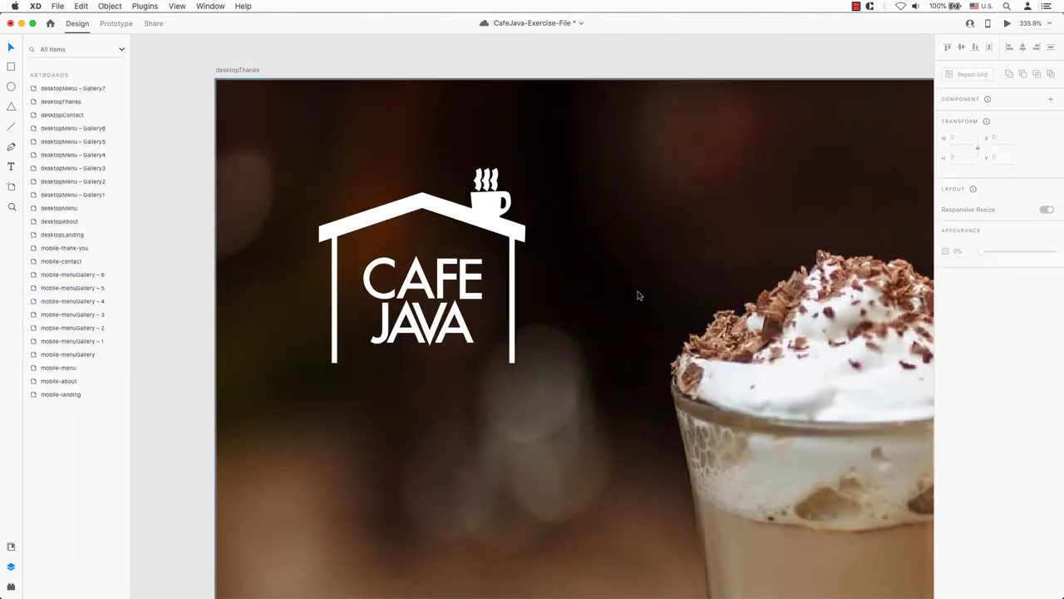
scroll(582, 239, "down", 10)
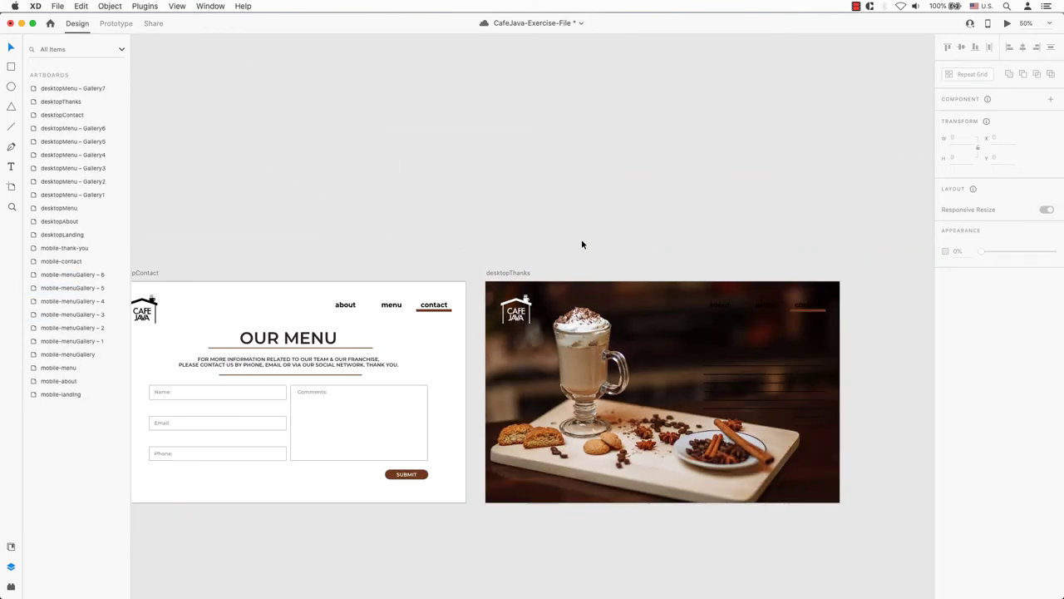
- Set the coffee photo's opacity to about 87%, after trying 90% and 80%
left_click(809, 307)
left_click(805, 338)
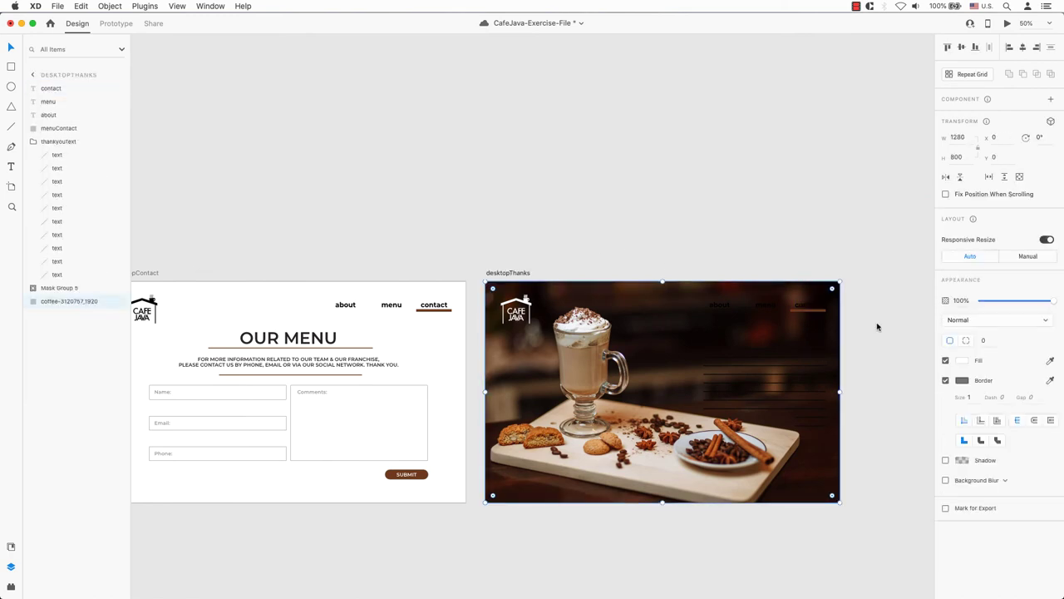
type("90")
key("Return")
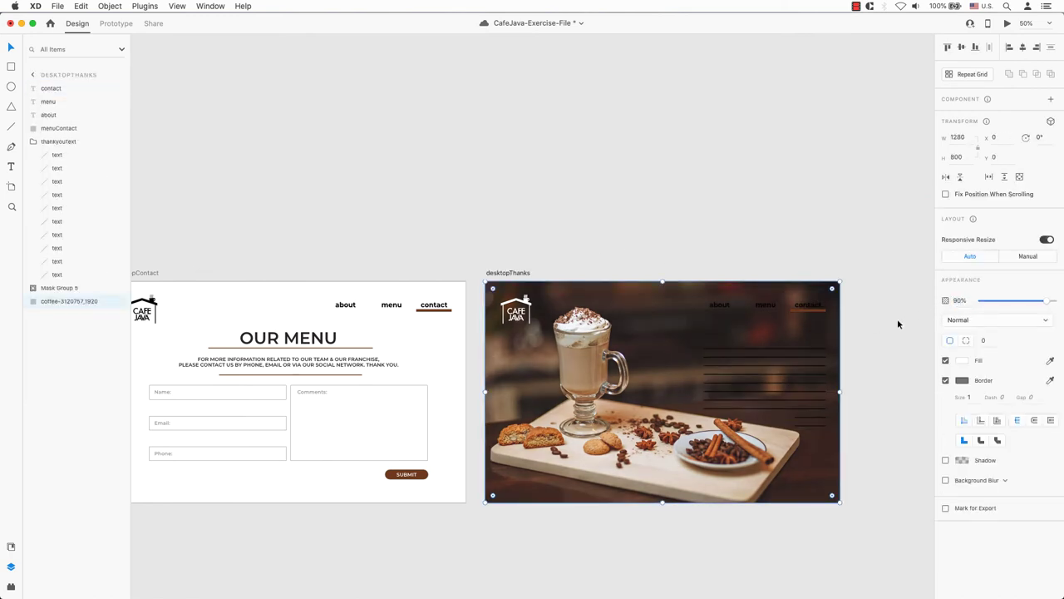
type("80")
key("Return")
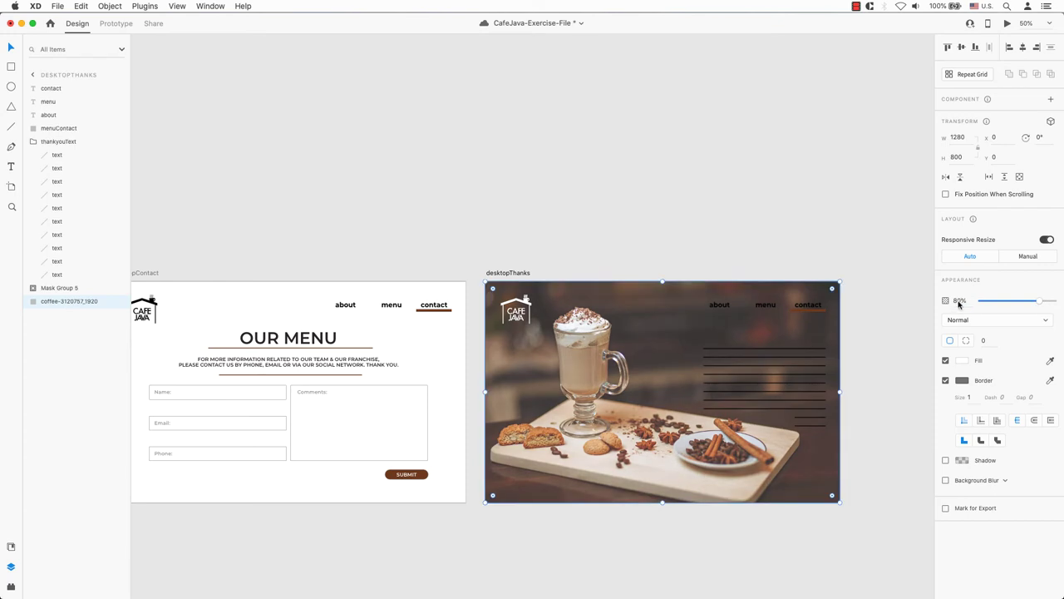
left_click_drag(952, 301, 959, 305)
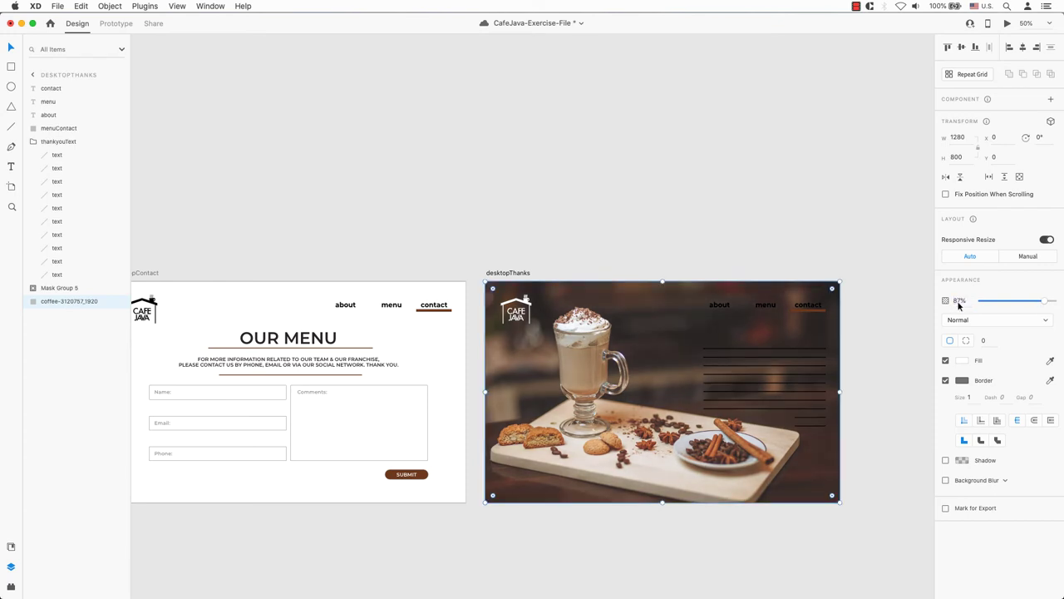
- Make the about, menu and contact links on desktopThanks white (FFFFFF)
left_click(720, 304)
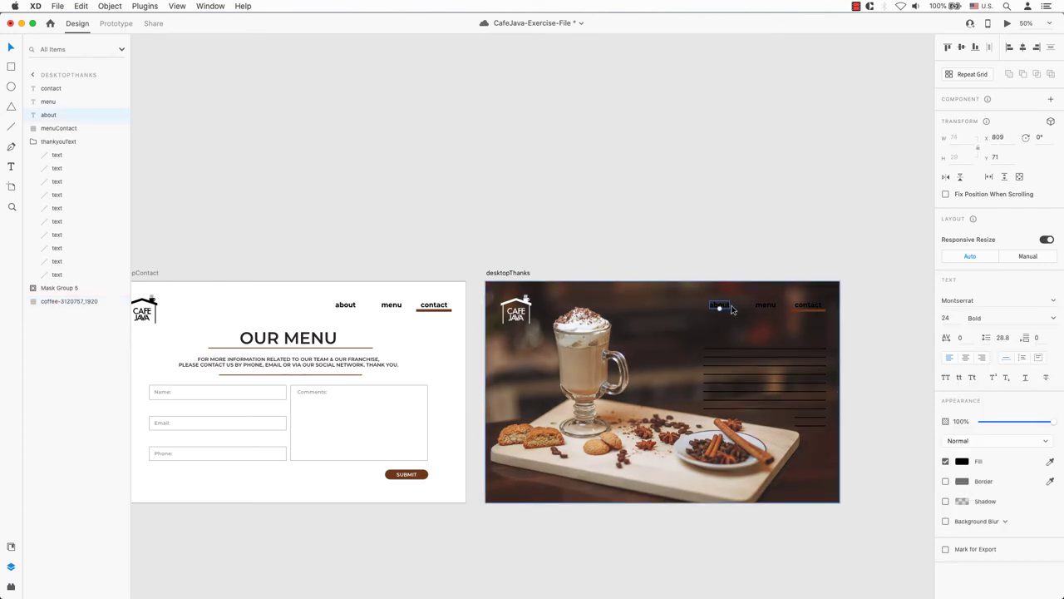
left_click(766, 304, "shift")
left_click(807, 304, "shift")
left_click(962, 461)
type("ffffff")
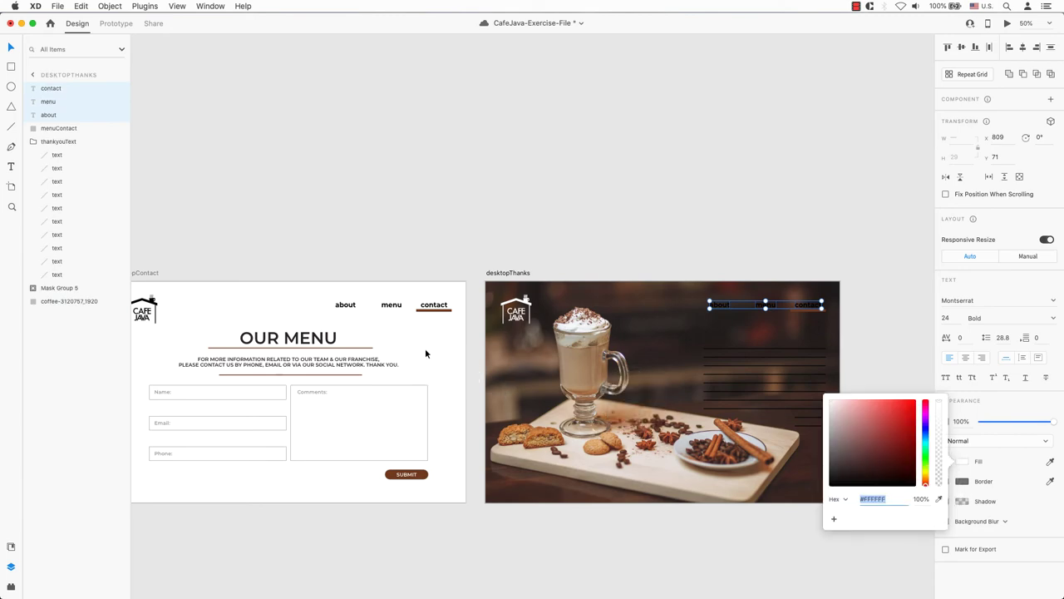
left_click(864, 253)
- Paste the mobile-thank-you message onto desktopThanks, move it up and widen it leftward
scroll(776, 356, "down", 5)
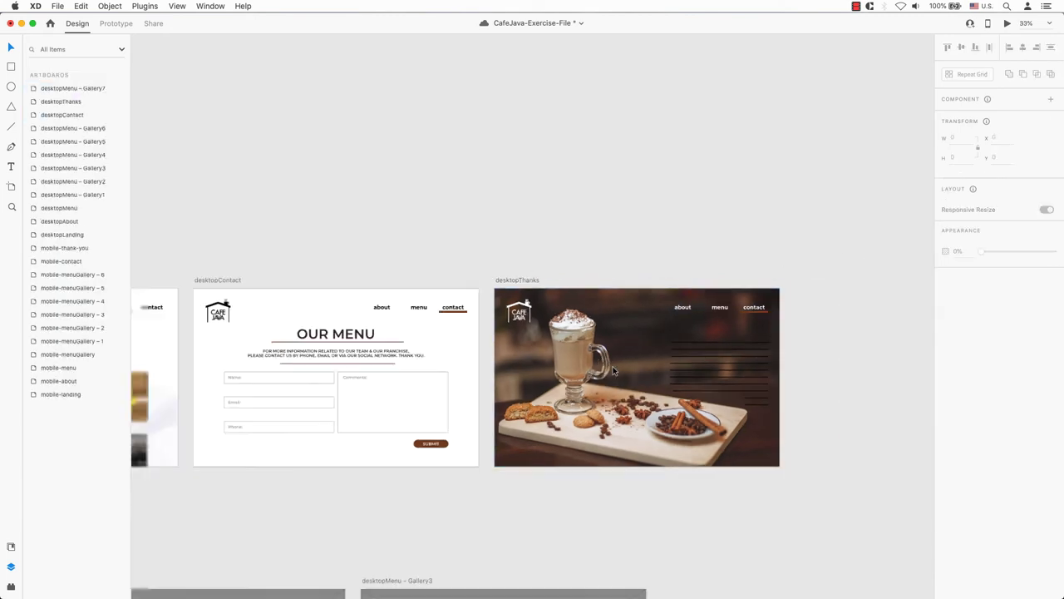
scroll(607, 398, "left", 5)
left_click(217, 503)
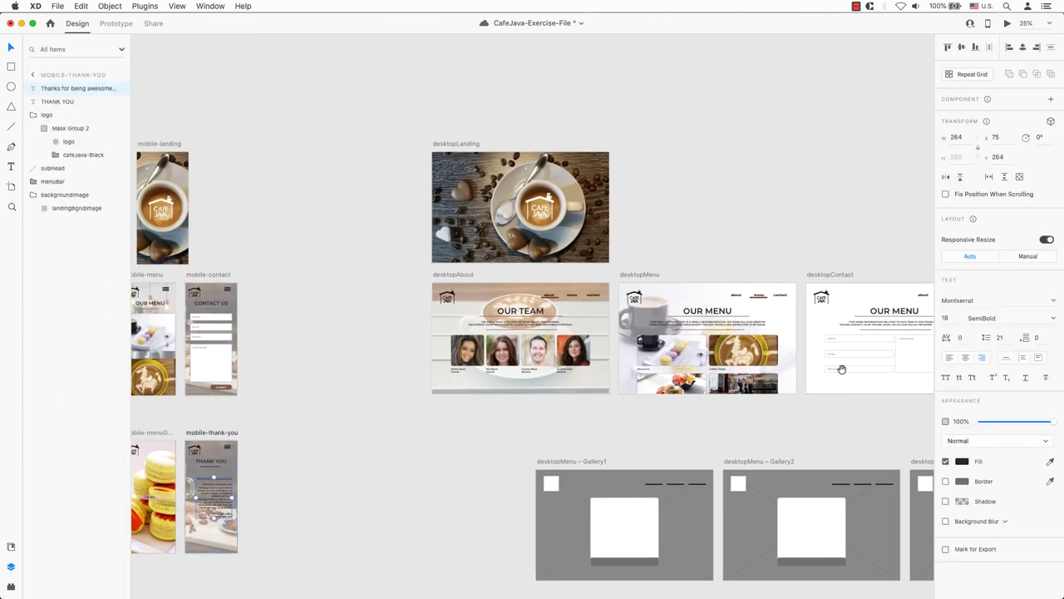
scroll(841, 368, "right", 5)
scroll(736, 402, "up", 5)
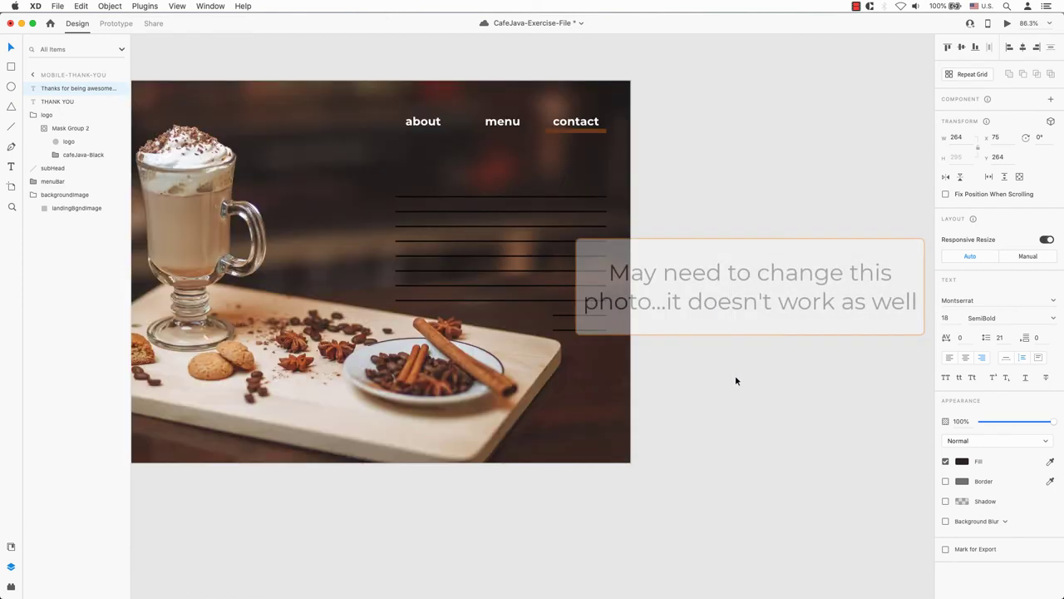
key("super+v")
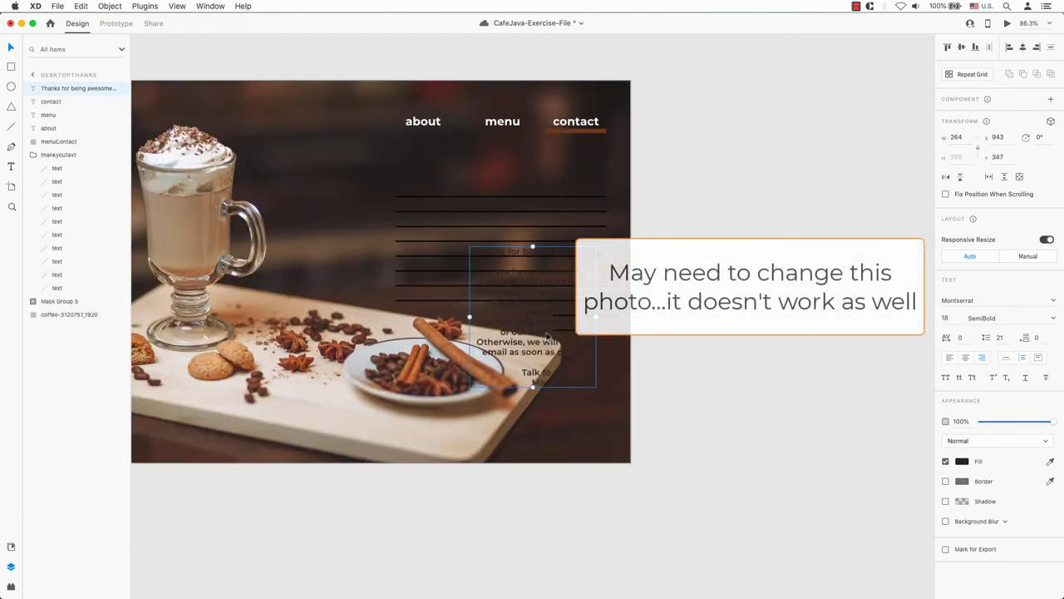
left_click_drag(547, 335, 547, 276)
left_click_drag(483, 259, 396, 250)
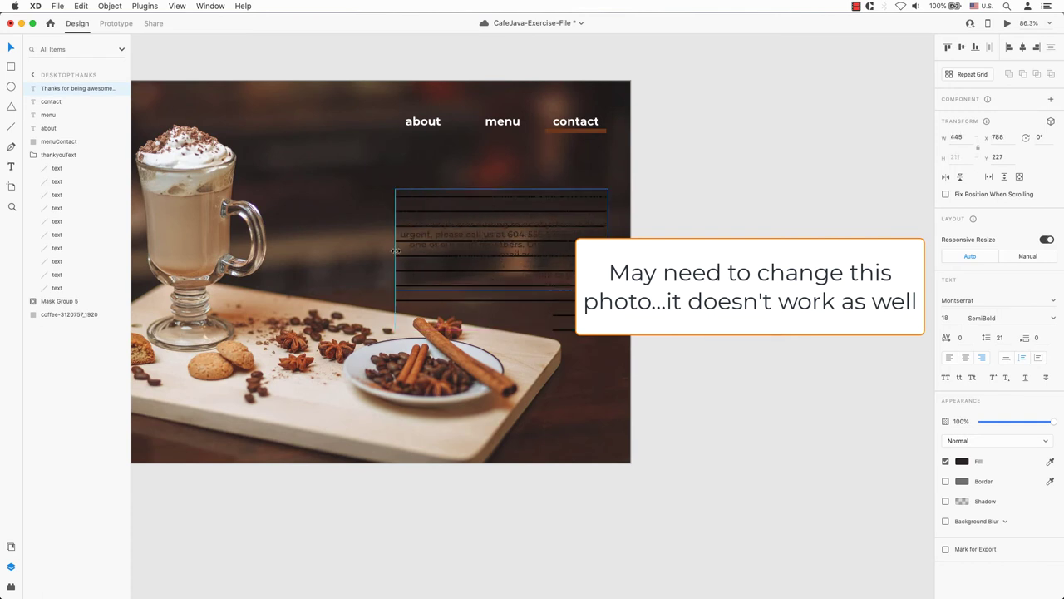
- Delete the thankyouText placeholder group, restoring the thank-you message with undo
key("Delete")
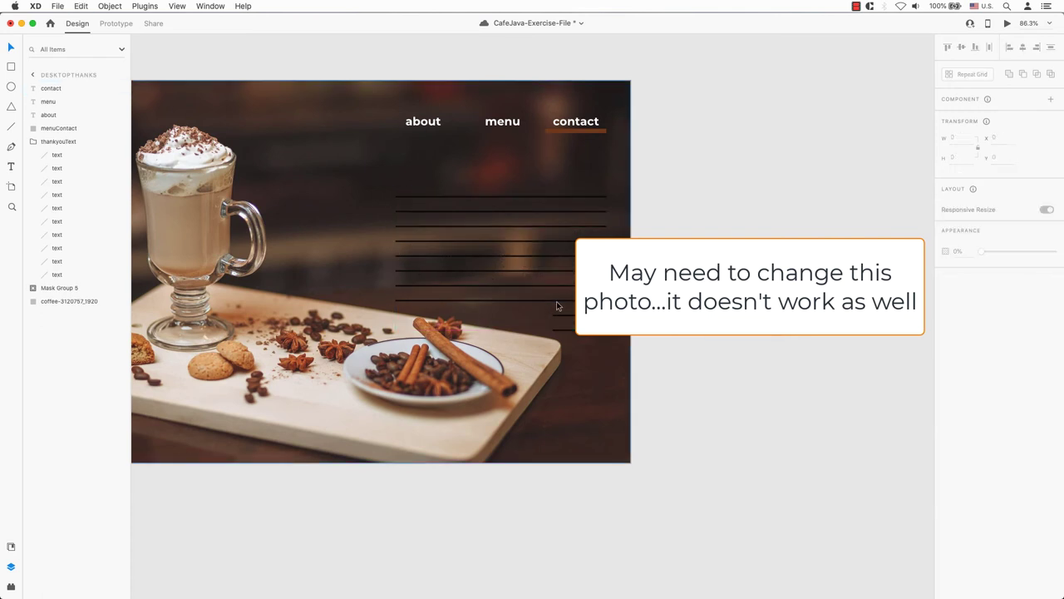
left_click(567, 274)
key("Delete")
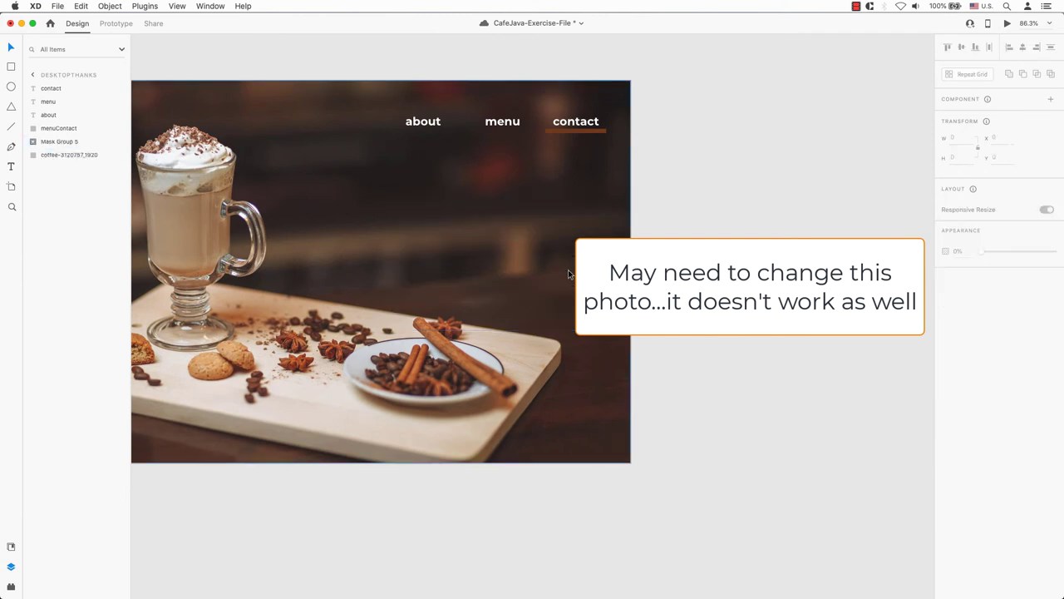
key("super+z")
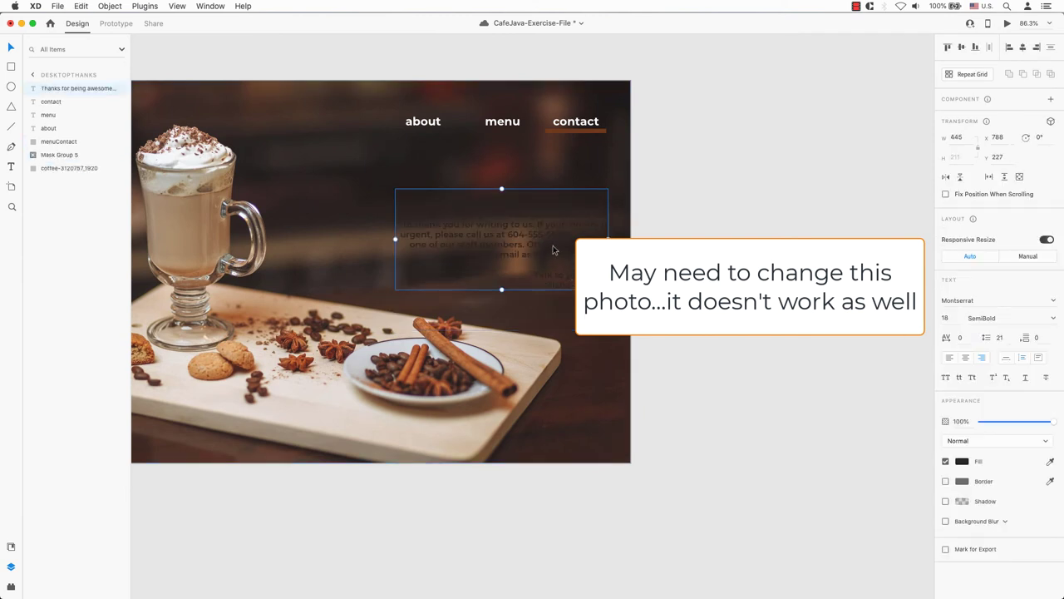
- Colour the thank-you message white, sampled from the about label, and nudge it left
left_click(962, 462)
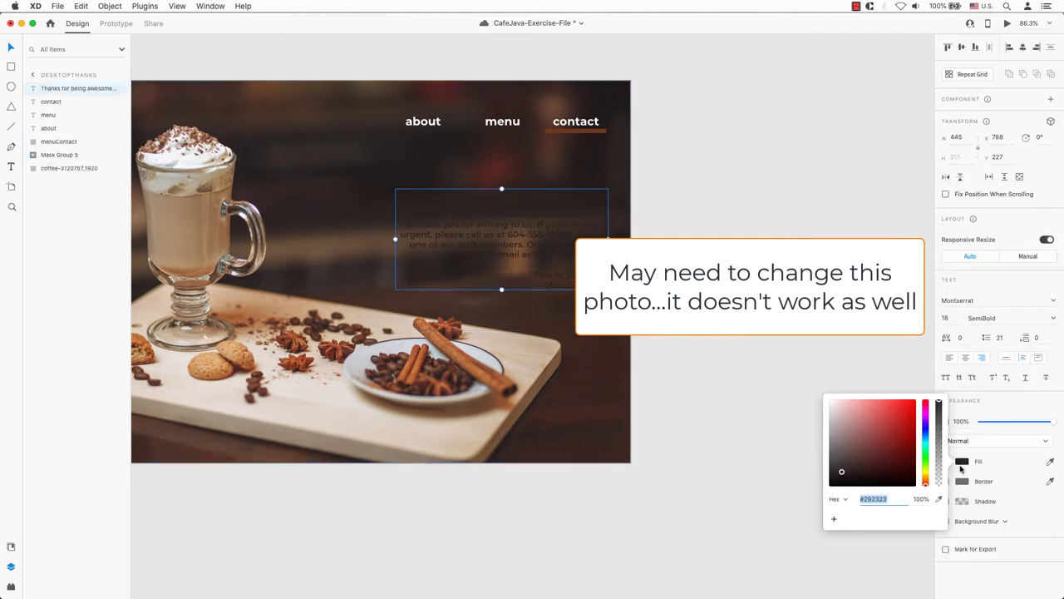
left_click(939, 499)
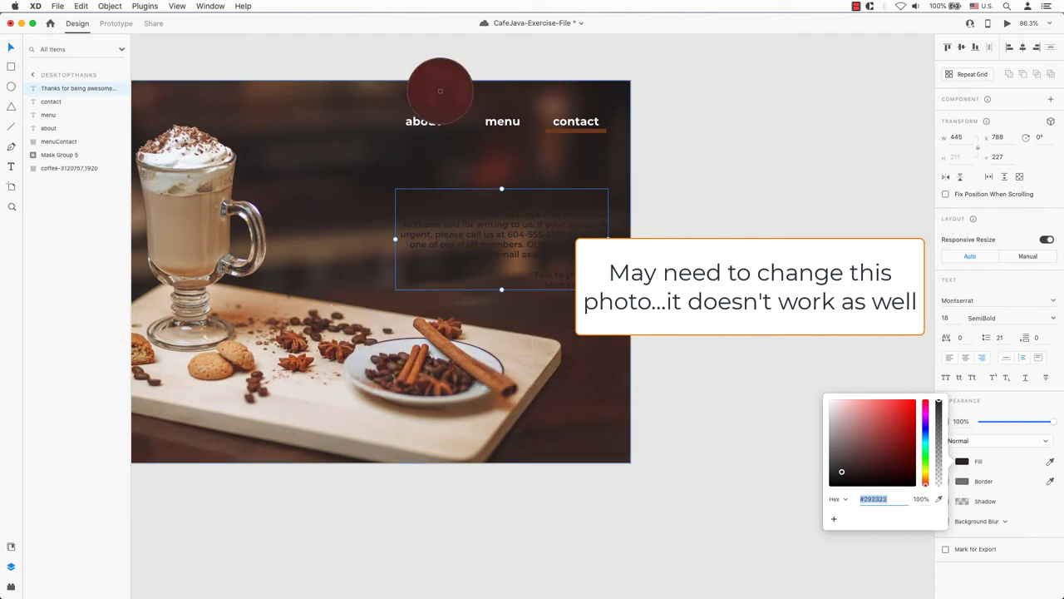
left_click(414, 123)
left_click(762, 237)
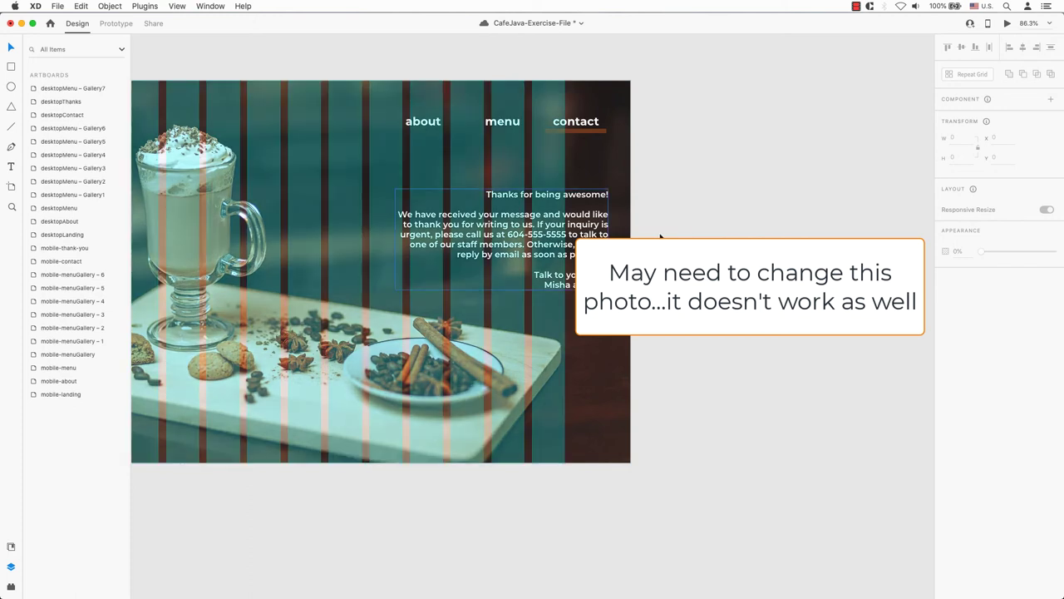
left_click_drag(580, 237, 533, 237)
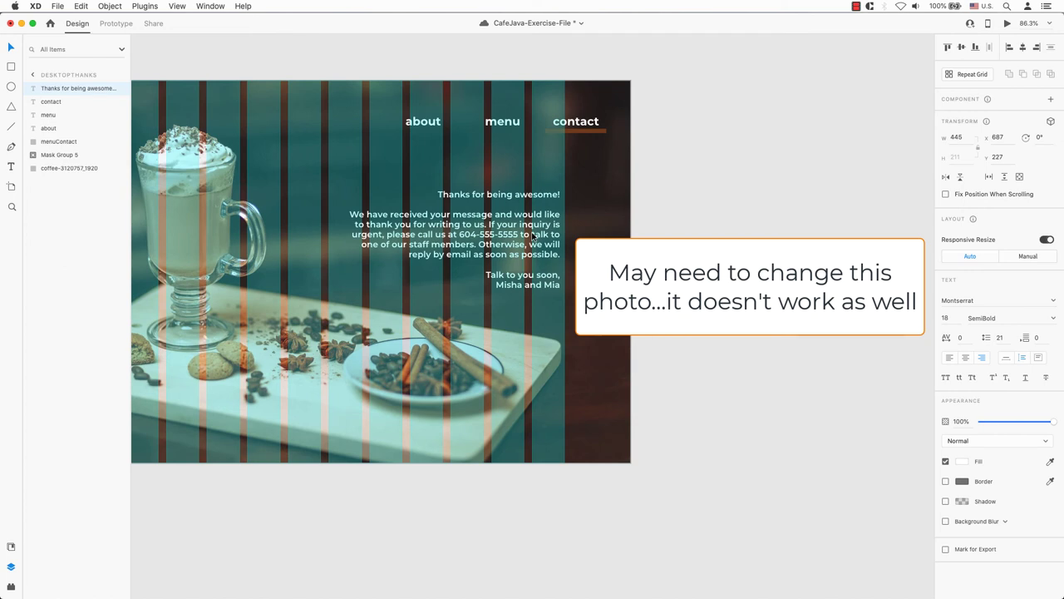
key("Escape")
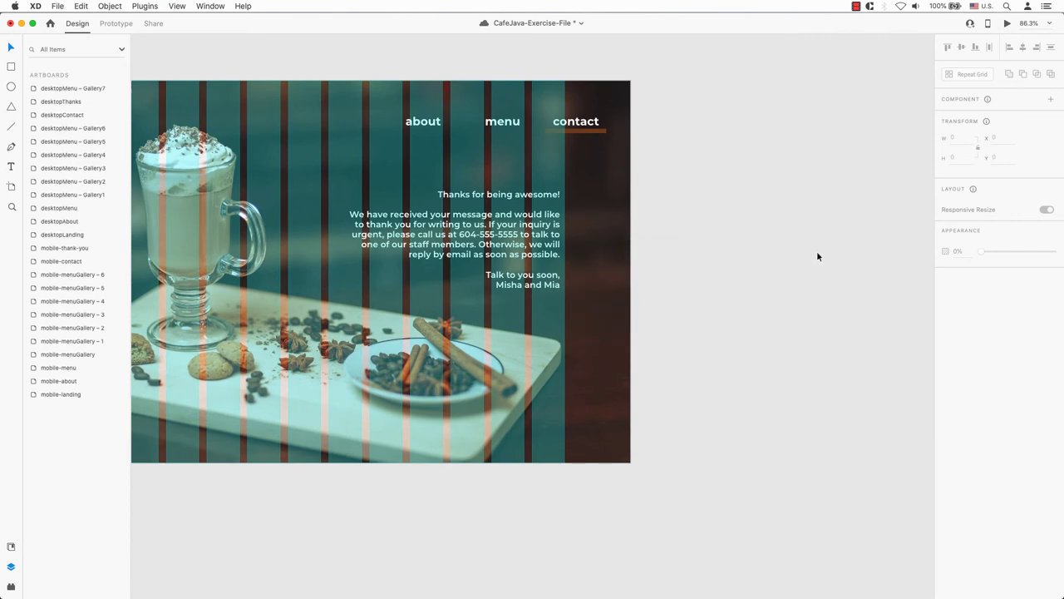
key("super+minus")
key("super+minus")
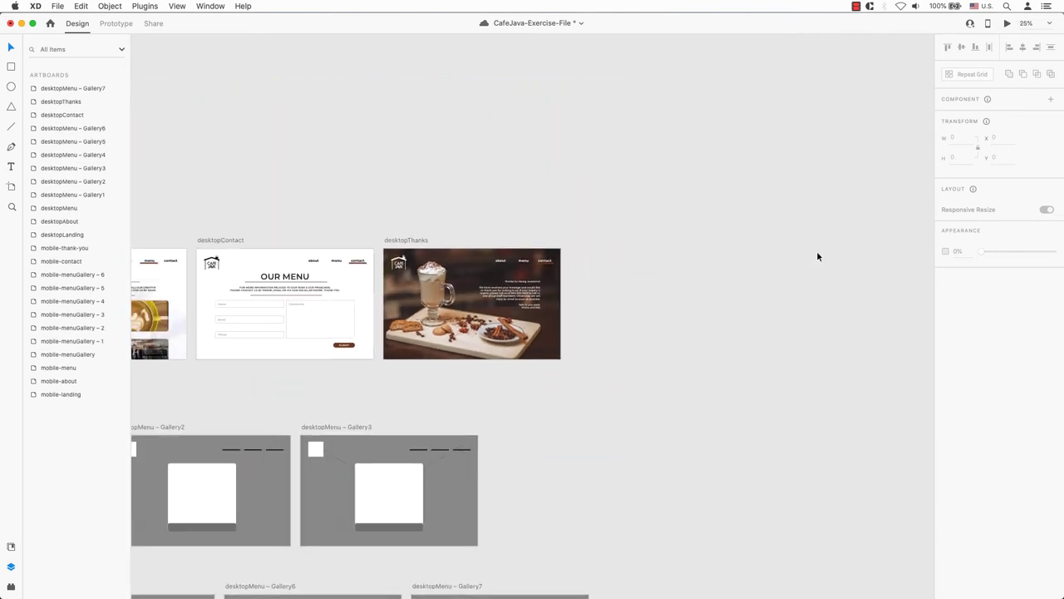
- Delete the Line 4 and Line 5 placeholder cross from Gallery1 and Gallery2 backgrounds
scroll(719, 356, "left", 3)
scroll(720, 356, "down", 5)
scroll(719, 356, "left", 5)
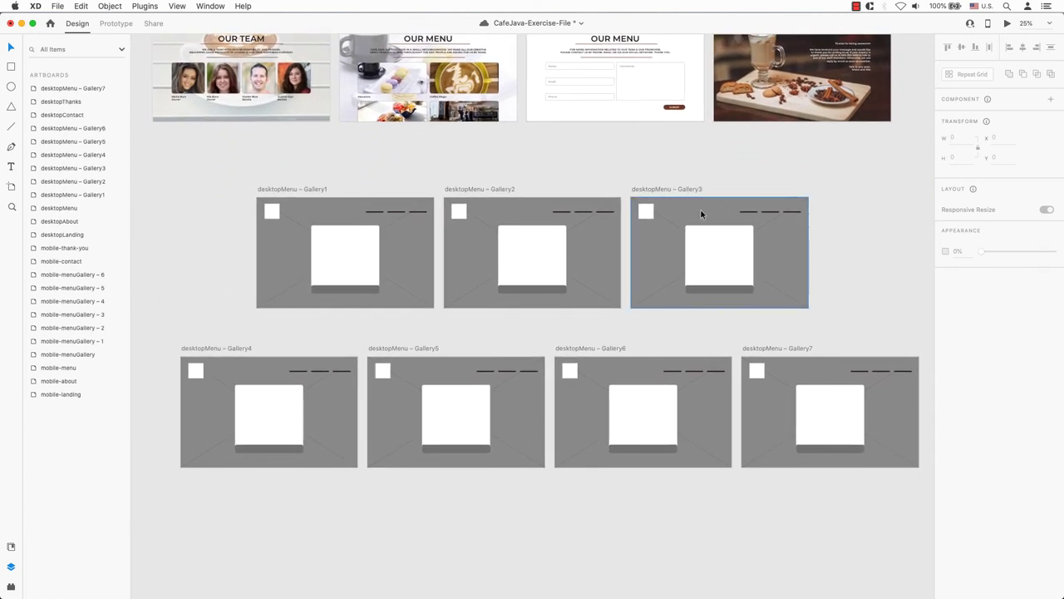
left_click(420, 304)
left_click(66, 200)
left_click(64, 207, "shift")
right_click(64, 207)
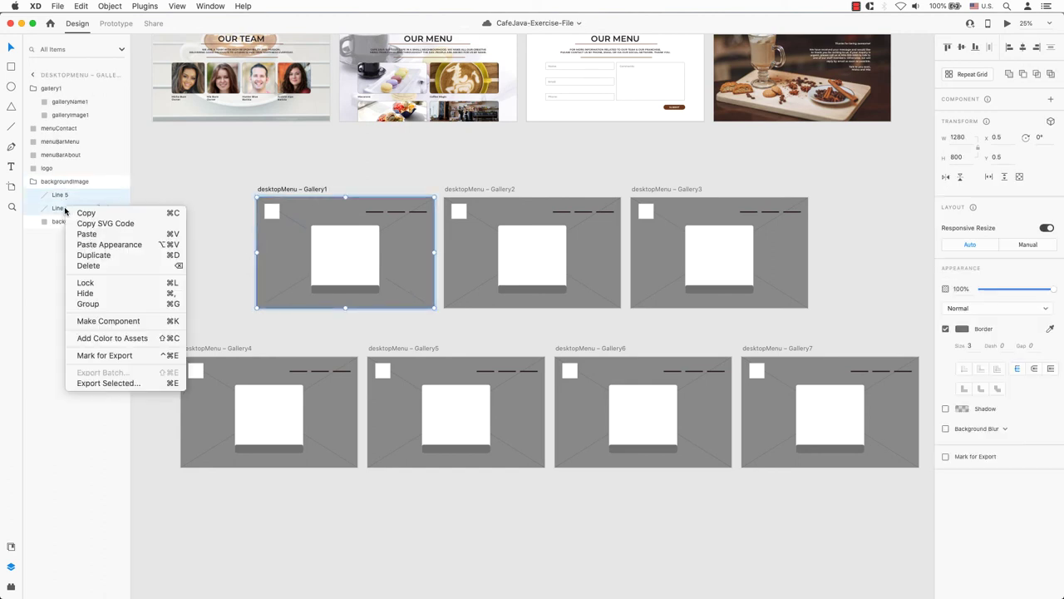
left_click(83, 267)
left_click(481, 193)
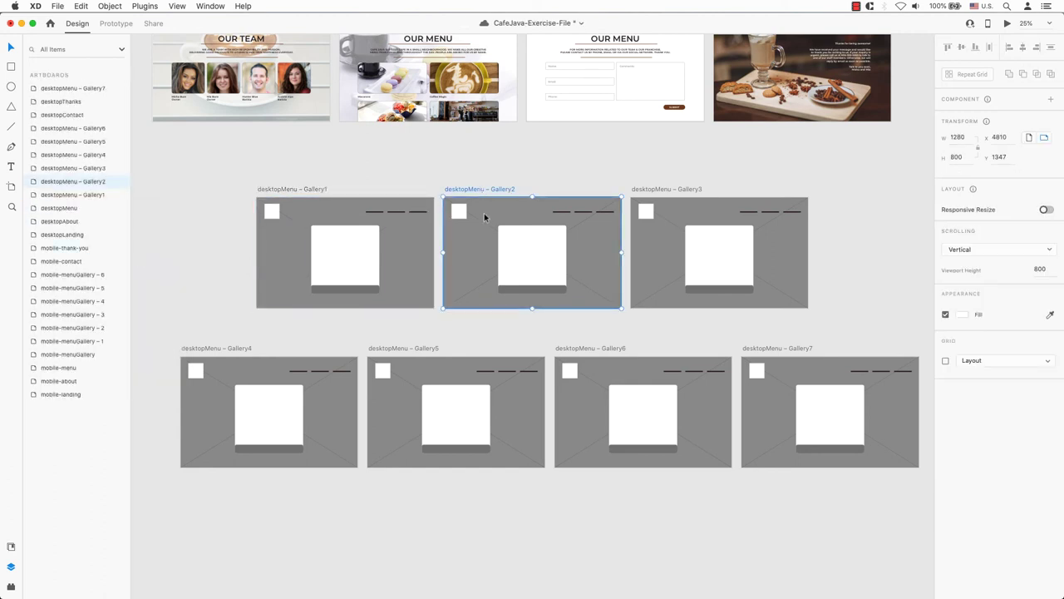
left_click(485, 223)
left_click(58, 198)
left_click(60, 207, "shift")
right_click(60, 204)
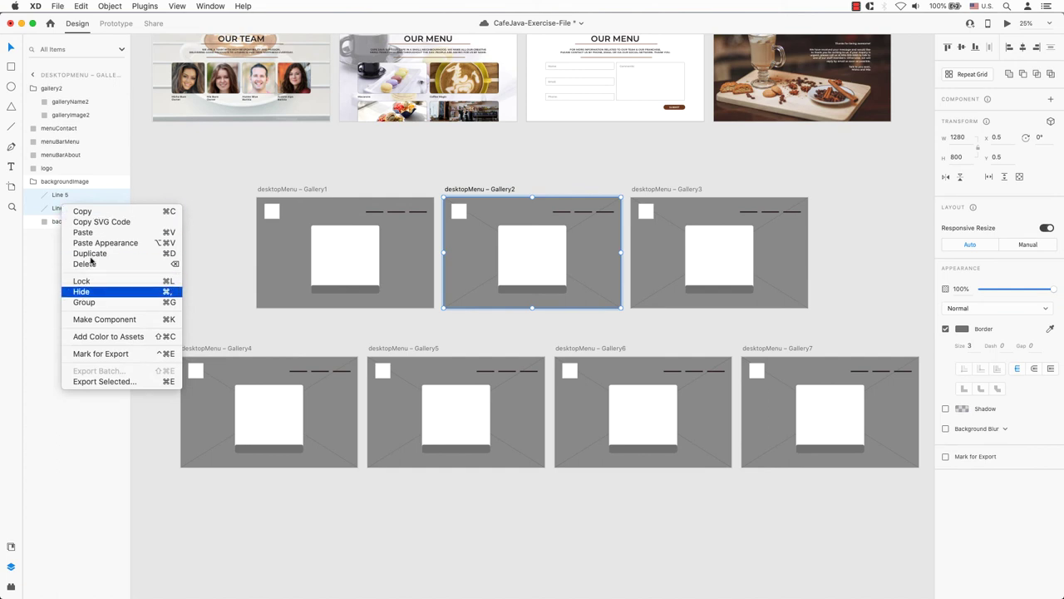
left_click(83, 267)
- Delete the Line 4 and Line 5 placeholder lines from Gallery3, Gallery4 and Gallery5
left_click(663, 235)
left_click(59, 196)
left_click(59, 208, "shift")
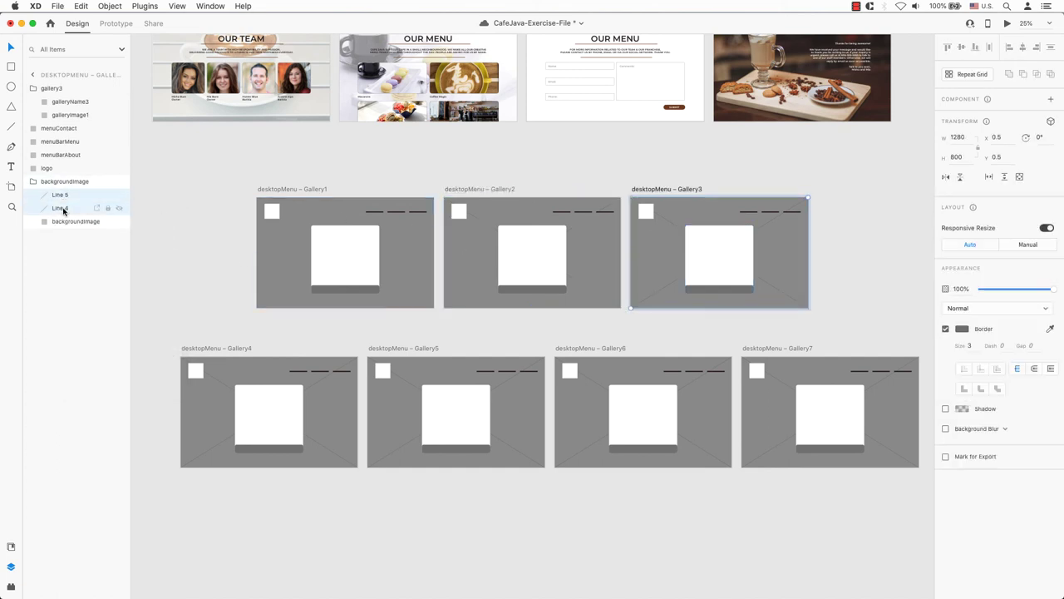
right_click(60, 208)
left_click(83, 264)
left_click(187, 362)
left_click(60, 196)
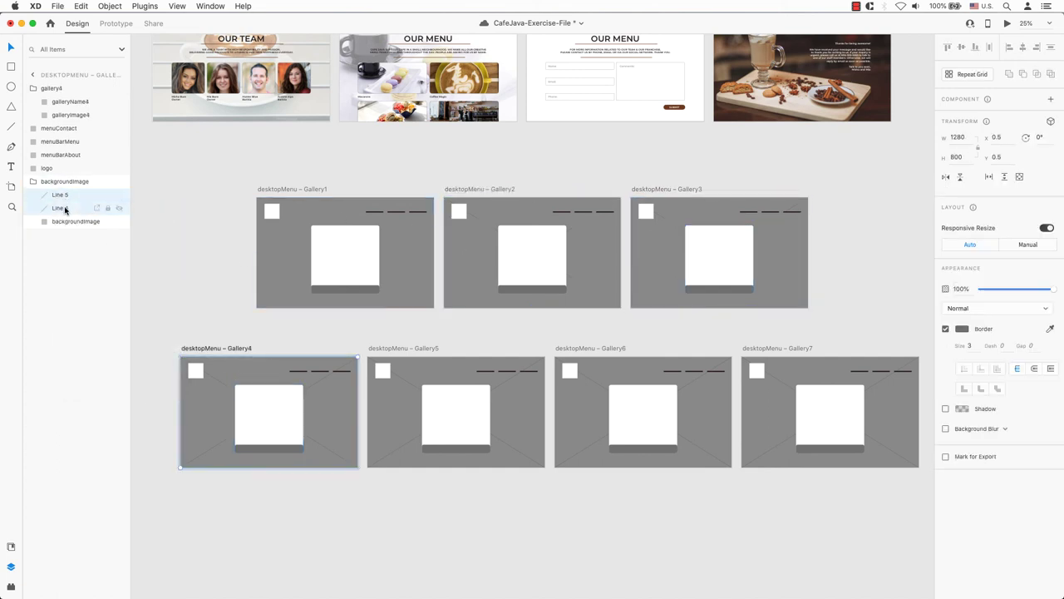
left_click(60, 208, "shift")
right_click(64, 208)
left_click(83, 265)
left_click(413, 360)
left_click(59, 196)
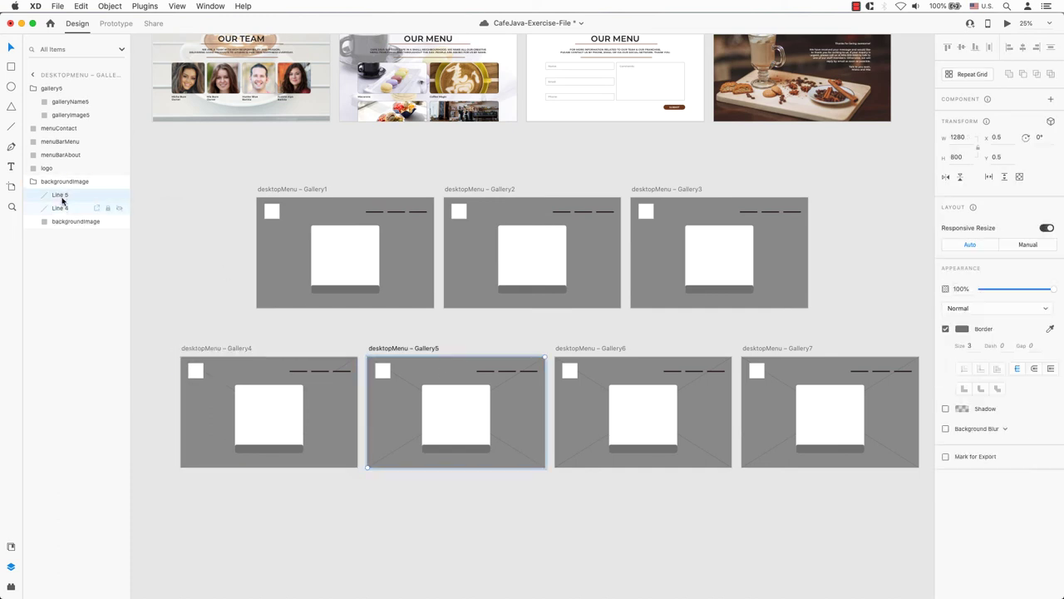
left_click(60, 208, "shift")
right_click(64, 208)
left_click(83, 264)
- Remove the placeholder cross lines from Gallery6 and Gallery7, then bring Finder forward
left_click(592, 401)
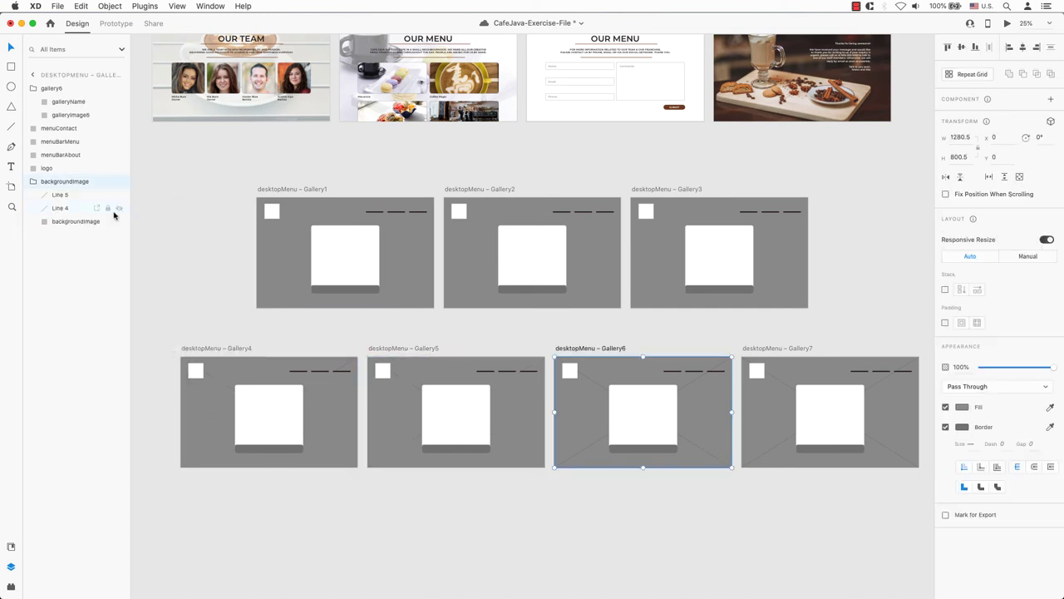
left_click(60, 195)
left_click(66, 208, "shift")
right_click(75, 212)
left_click(99, 269)
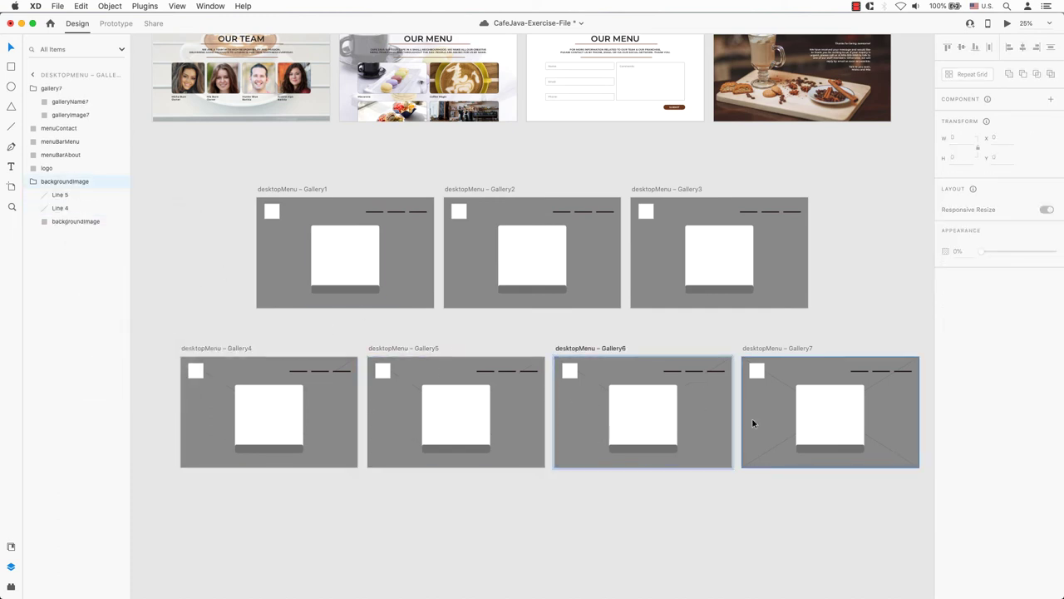
left_click(753, 423)
left_click(83, 196)
left_click(79, 208, "shift")
right_click(79, 208)
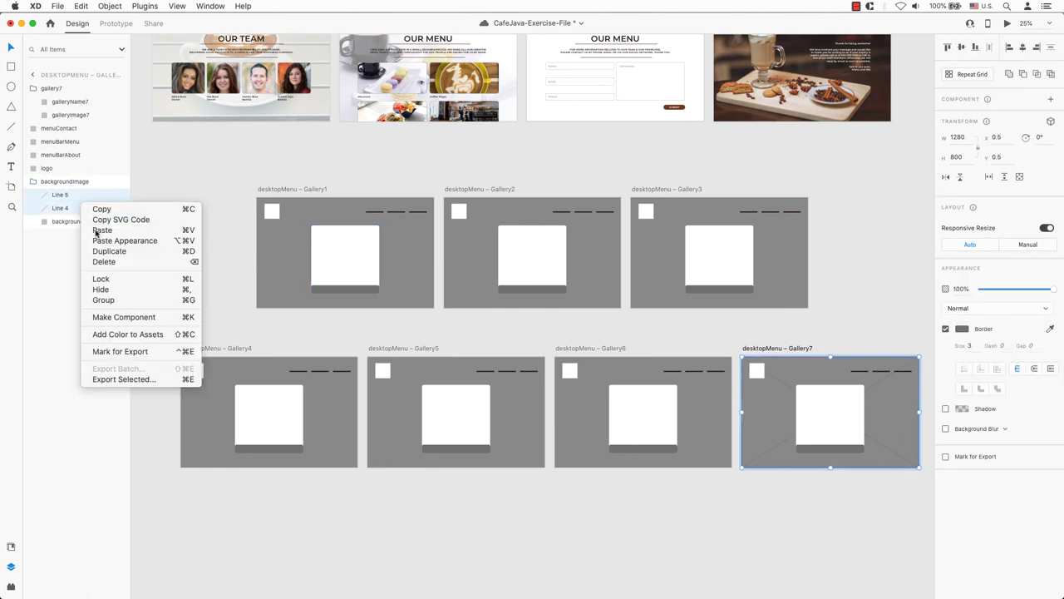
left_click(109, 264)
key("super+Tab")
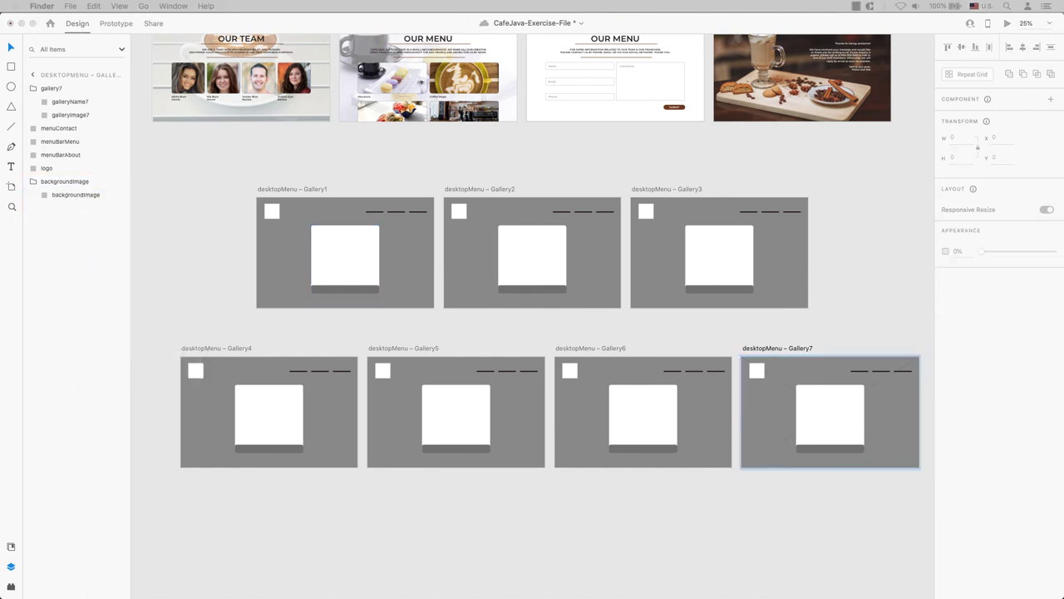
- Fill Gallery1–6 image squares with macaron01–05 and macaron07 photos
scroll(211, 296, "down", 3)
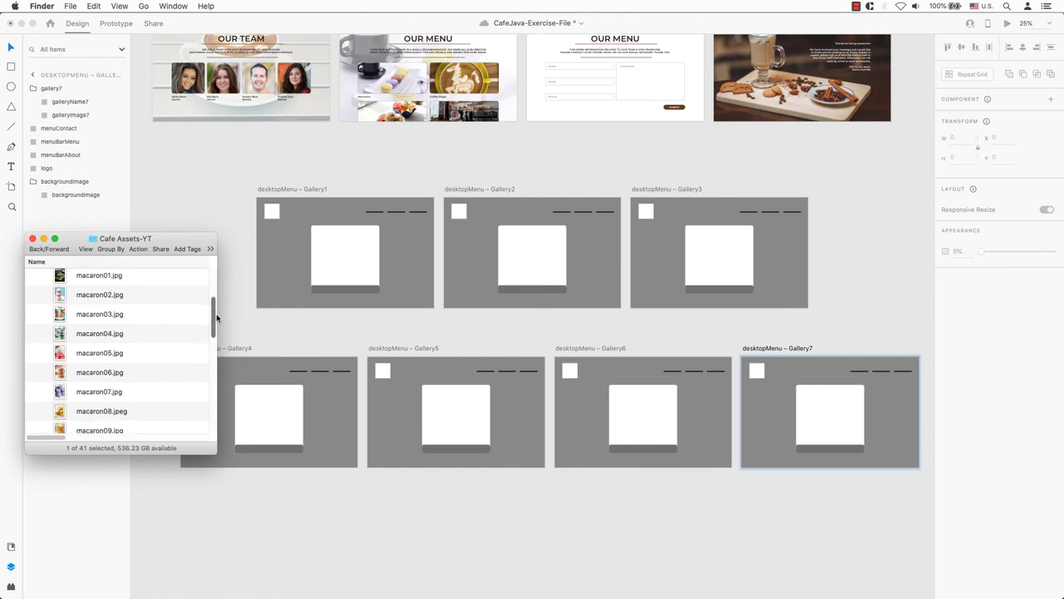
scroll(217, 313, "up", 2)
left_click_drag(199, 307, 350, 261)
left_click_drag(100, 329, 559, 268)
left_click_drag(110, 350, 688, 268)
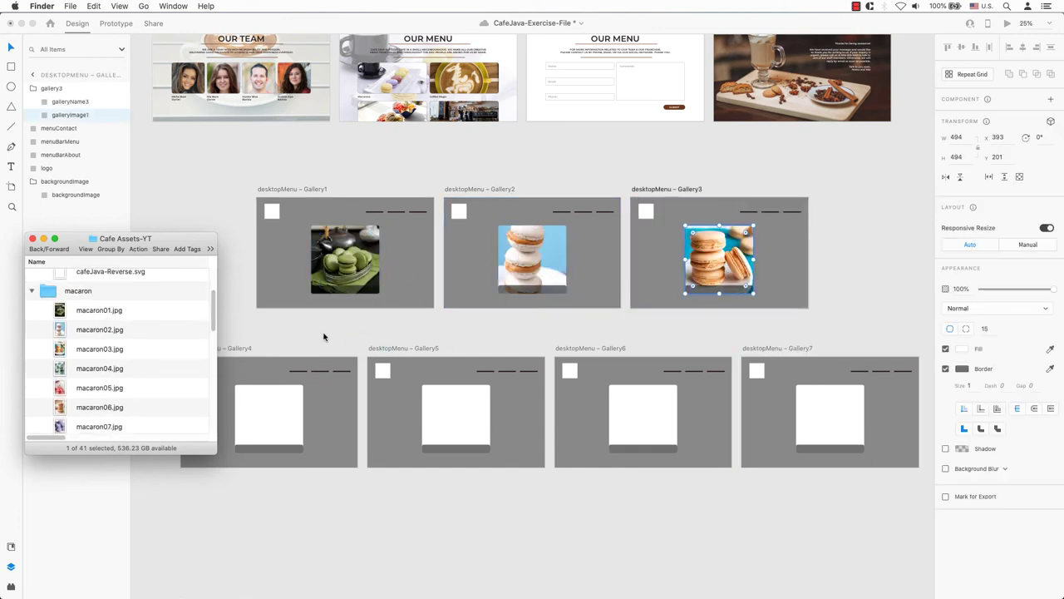
left_click_drag(100, 368, 268, 420)
left_click_drag(208, 401, 458, 419)
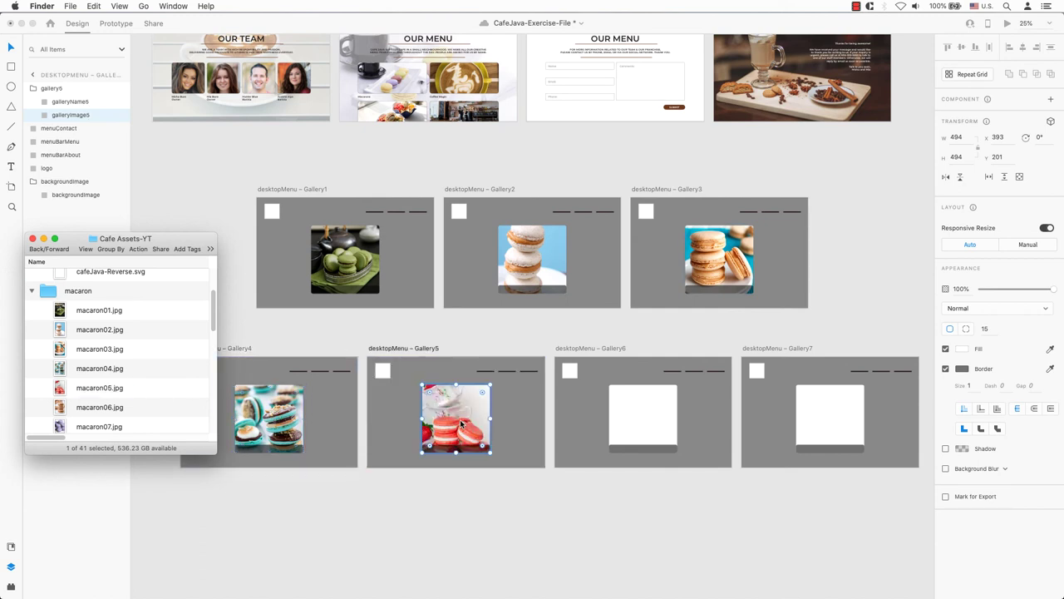
left_click_drag(100, 426, 641, 420)
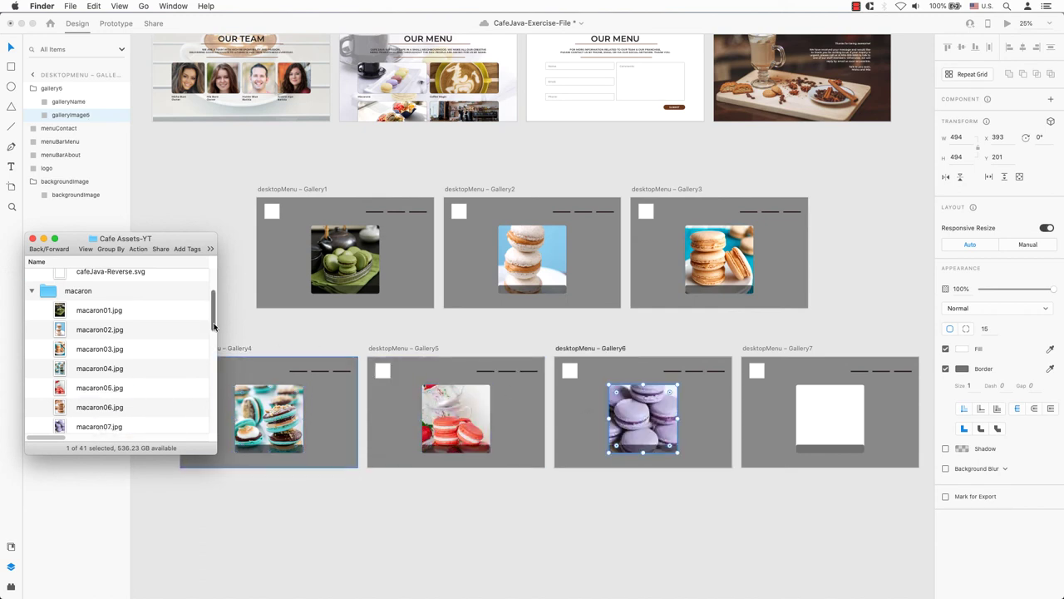
- Place macaron08 into Gallery7's square and coffeeMenu.jpg as Gallery1's background
scroll(125, 358, "down", 3)
left_click_drag(100, 378, 822, 415)
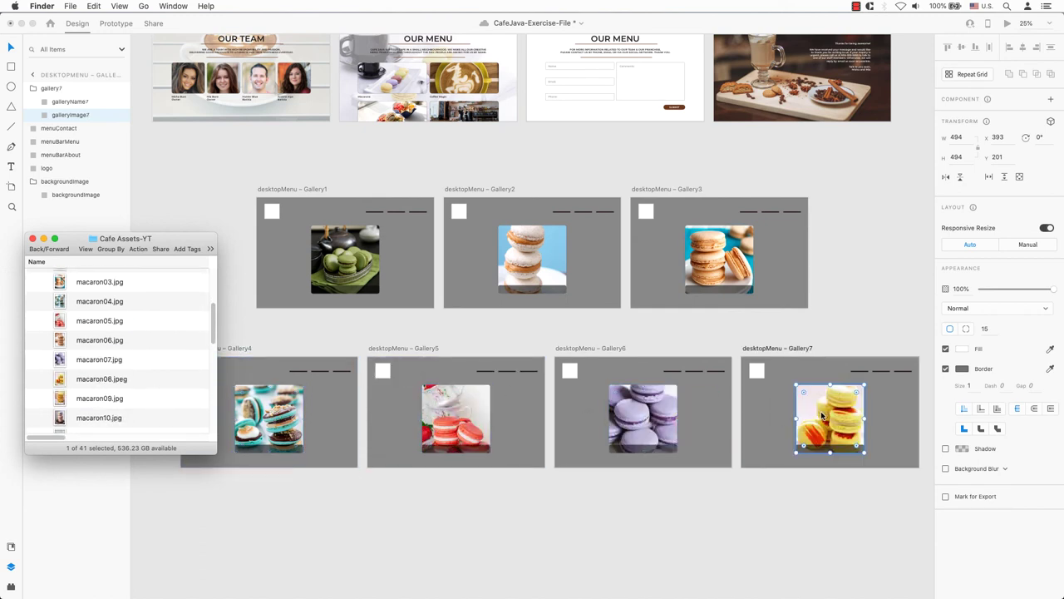
scroll(213, 320, "up", 4)
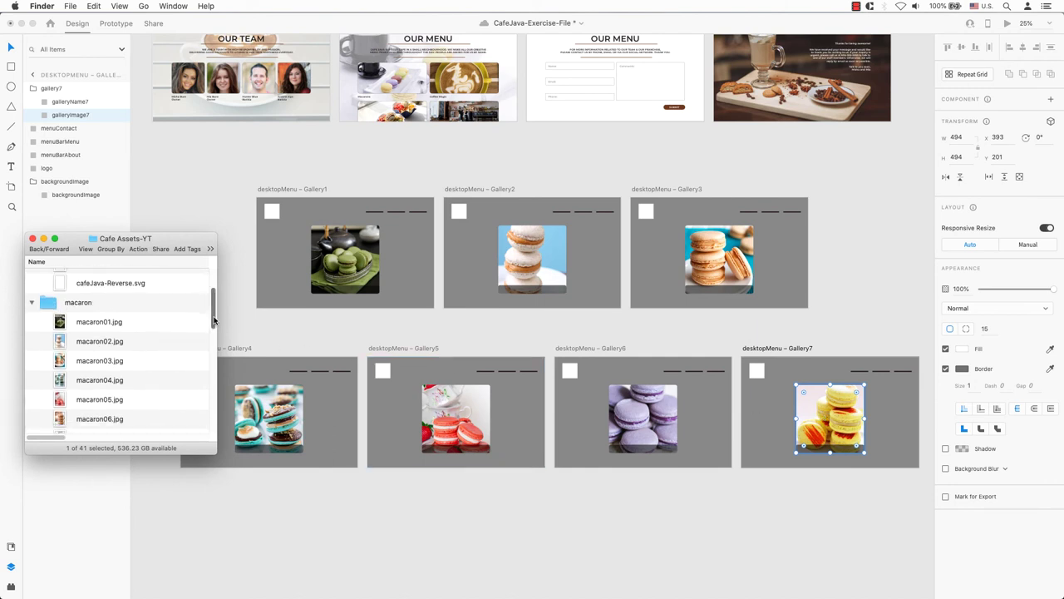
left_click_drag(213, 320, 413, 304)
scroll(208, 366, "down", 3)
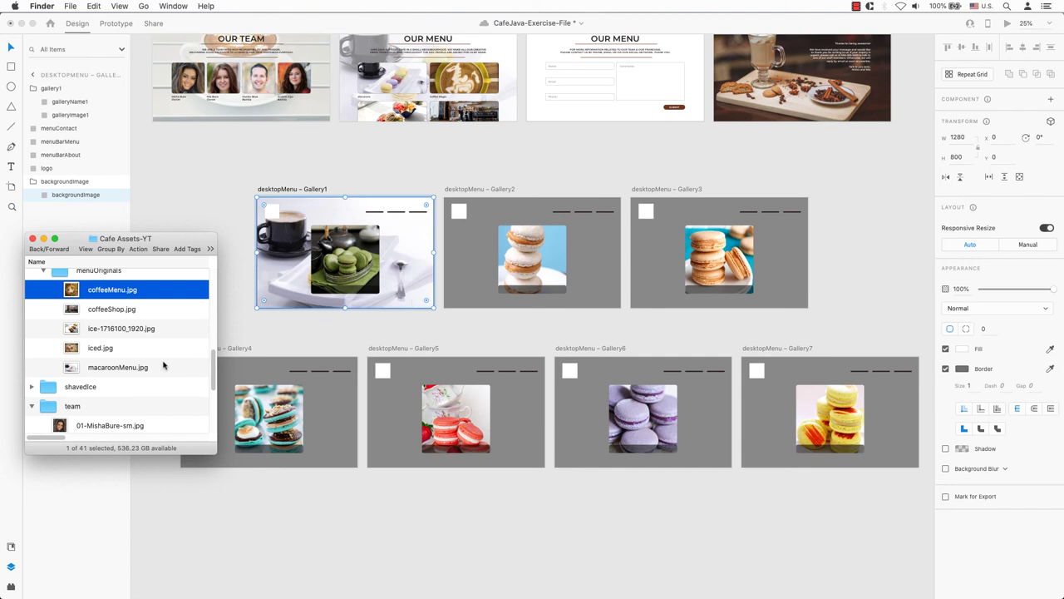
- Set coffeeMenu.jpg as the background of Gallery2 through Gallery7
left_click_drag(125, 289, 610, 303)
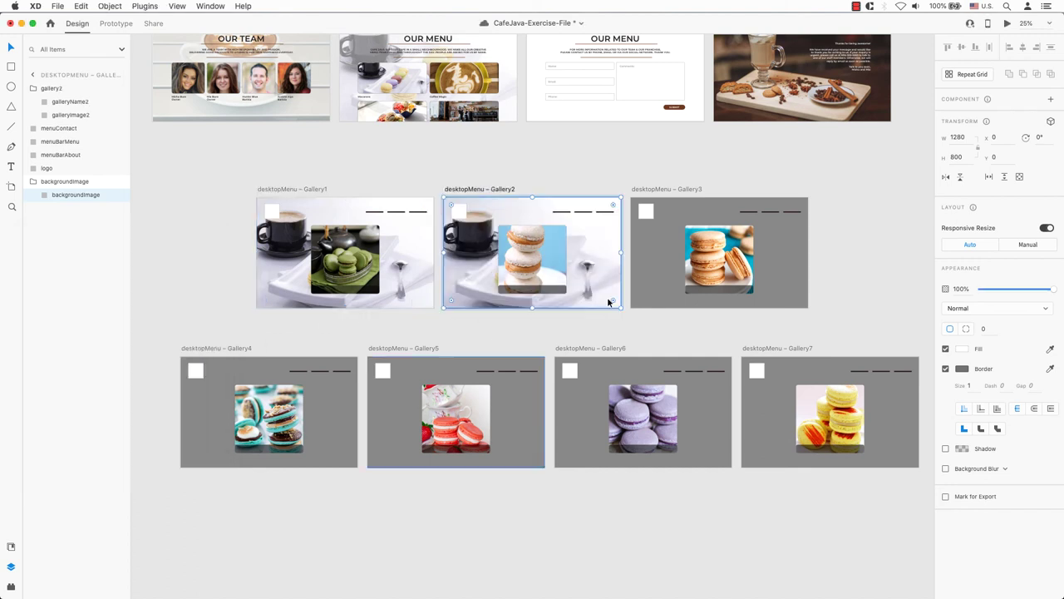
key("super+Tab")
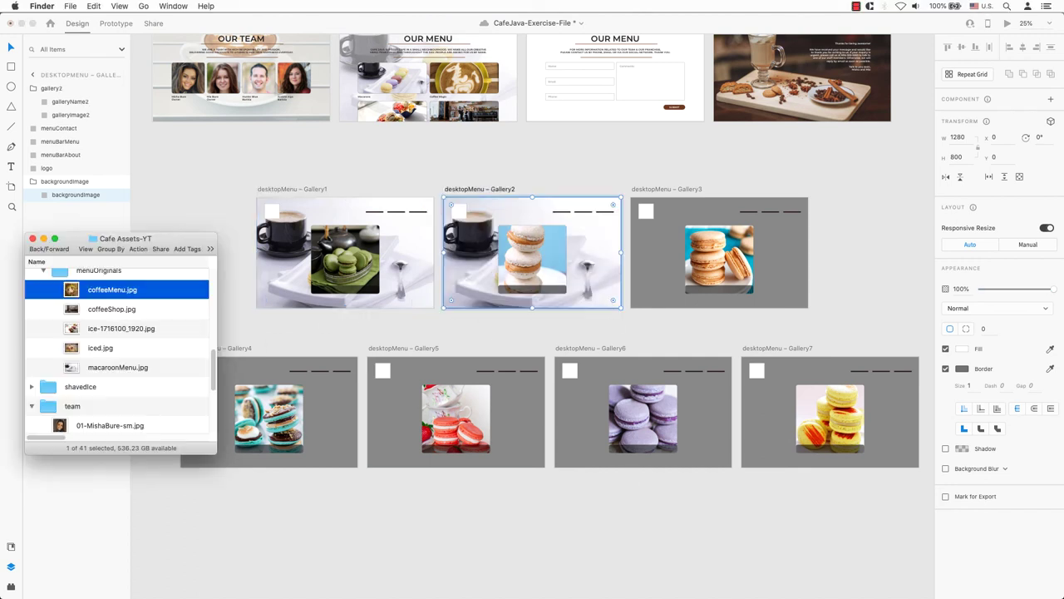
left_click_drag(133, 368, 665, 301)
left_click_drag(154, 365, 268, 432)
left_click_drag(116, 369, 466, 453)
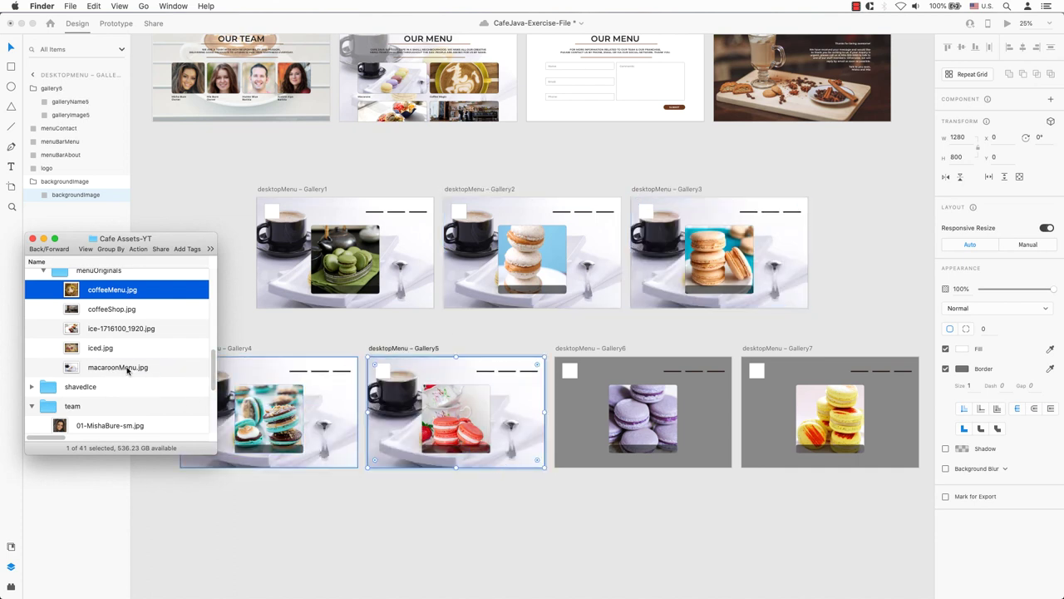
left_click_drag(133, 366, 634, 462)
left_click_drag(130, 368, 775, 462)
- Fade all the gallery background images to 50% opacity
left_click(665, 462)
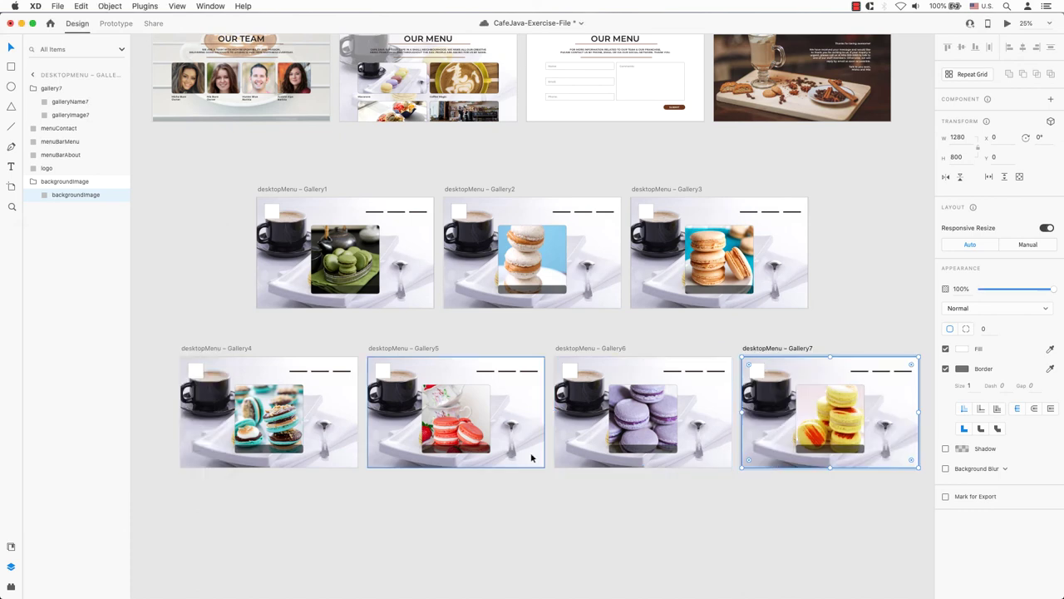
left_click(449, 463)
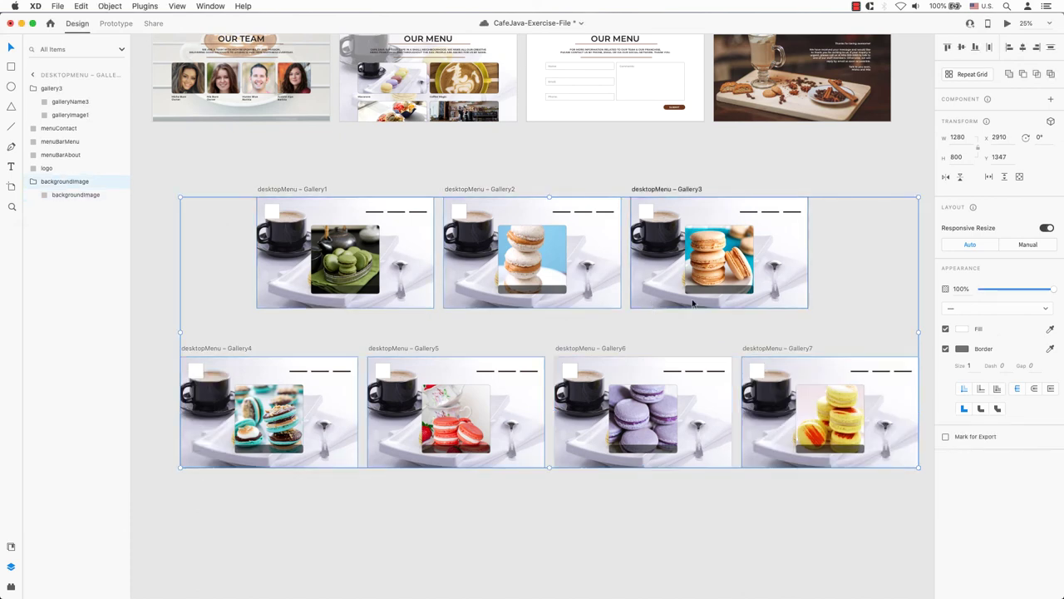
type("50")
key("Return")
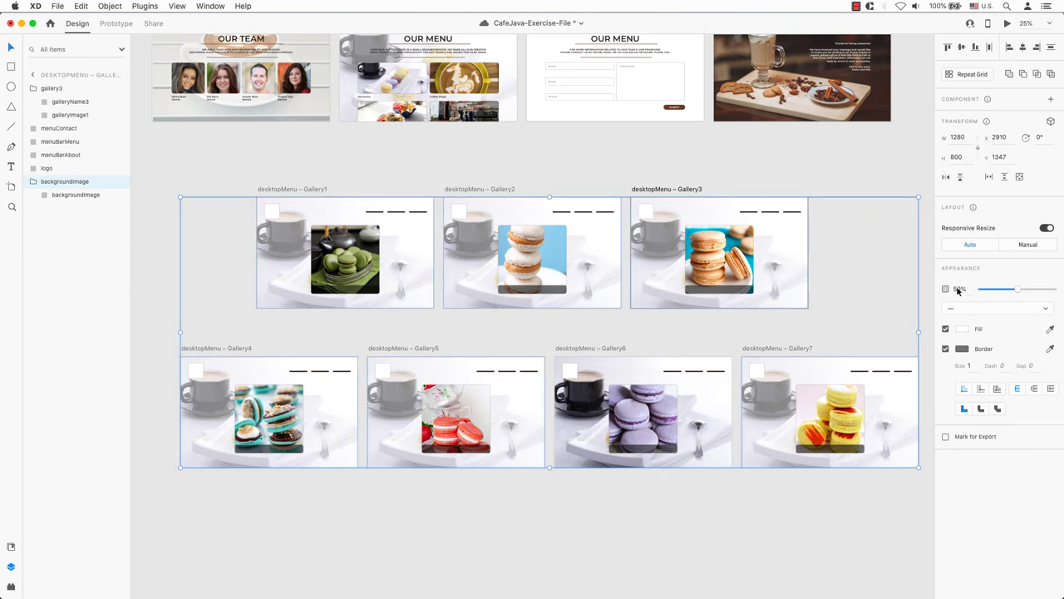
left_click(622, 169)
scroll(622, 170, "up", 3)
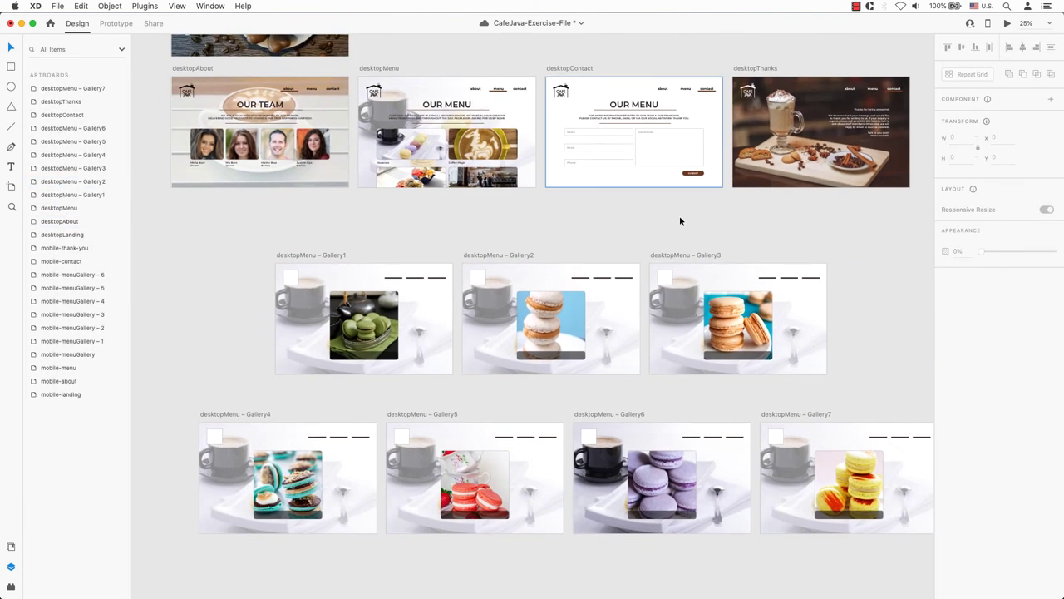
- Group the about, menu and contact texts on desktopMenu
left_click(478, 89)
left_click(498, 89, "shift")
left_click(519, 89, "shift")
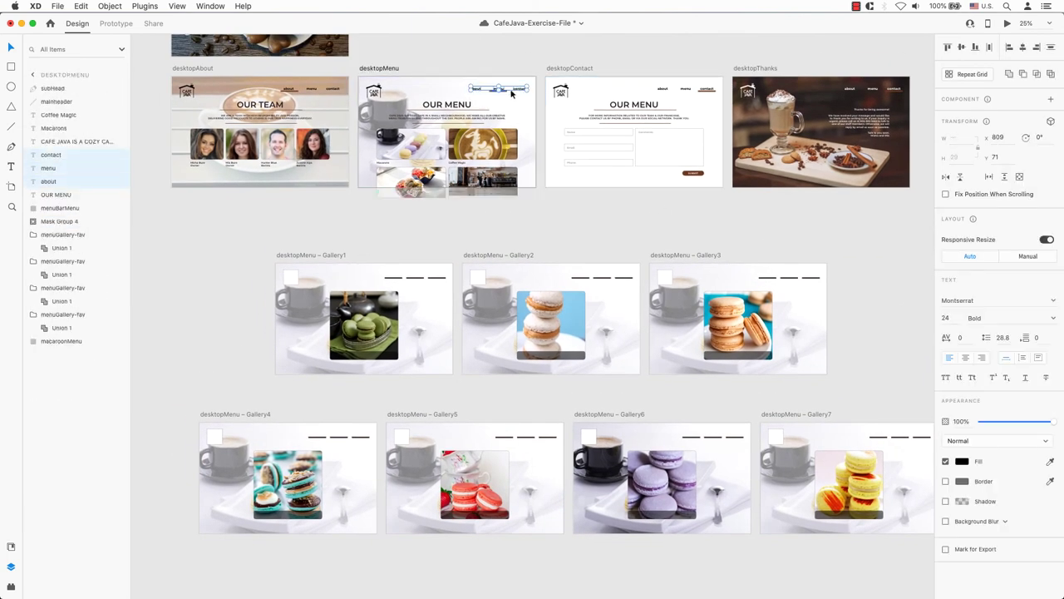
key("super+g")
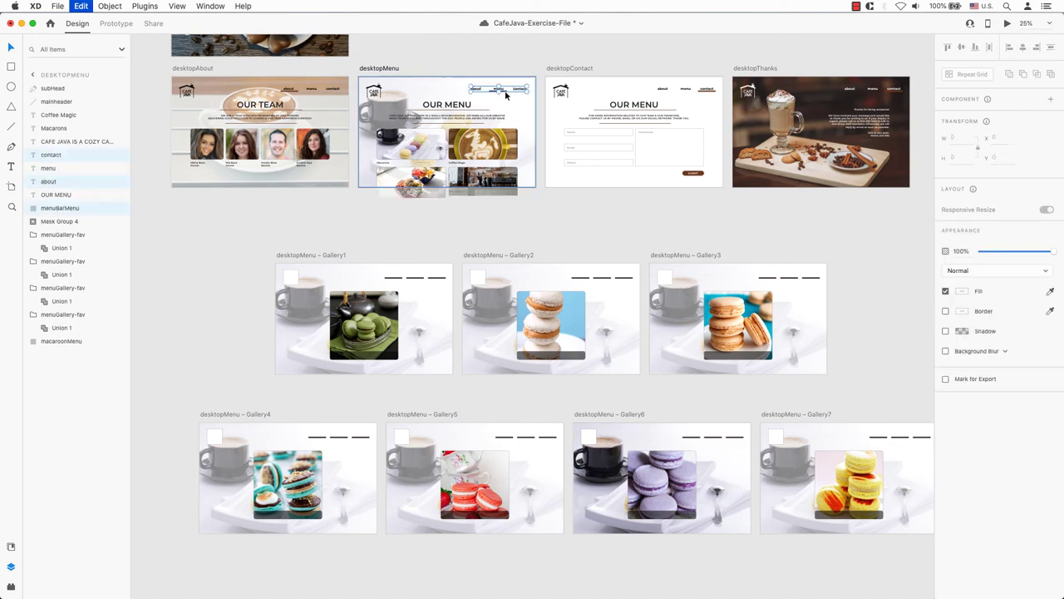
left_click(494, 72)
- Copy the about, menu, contact links and brown underline from desktopMenu to the clipboard
scroll(516, 54, "up", 5)
left_click(309, 238)
left_click(427, 239, "shift")
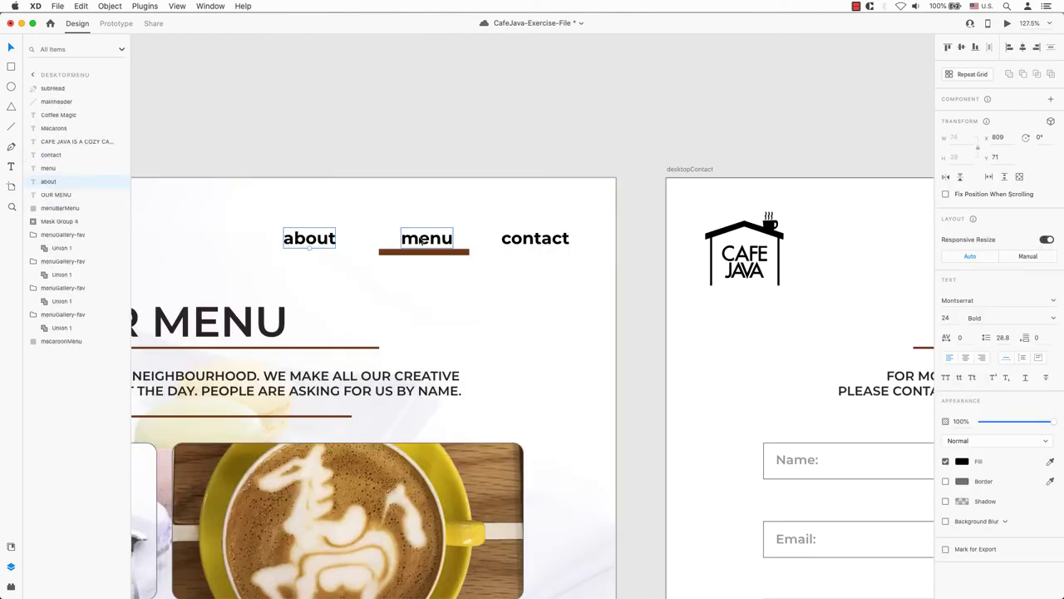
left_click(524, 242, "shift")
left_click(462, 253, "shift")
key("super+x")
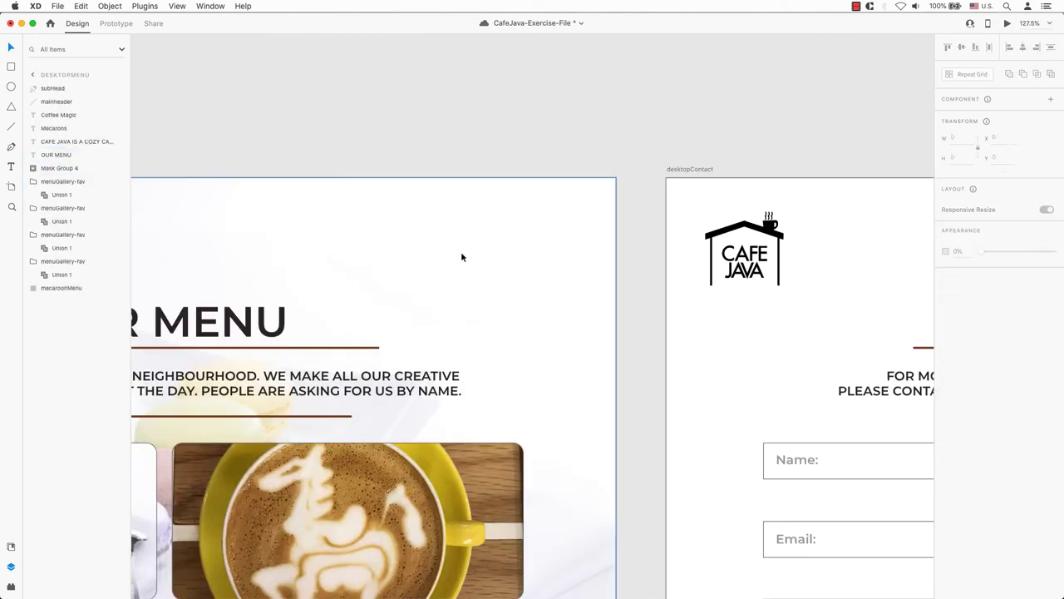
key("super+v")
key("super+0")
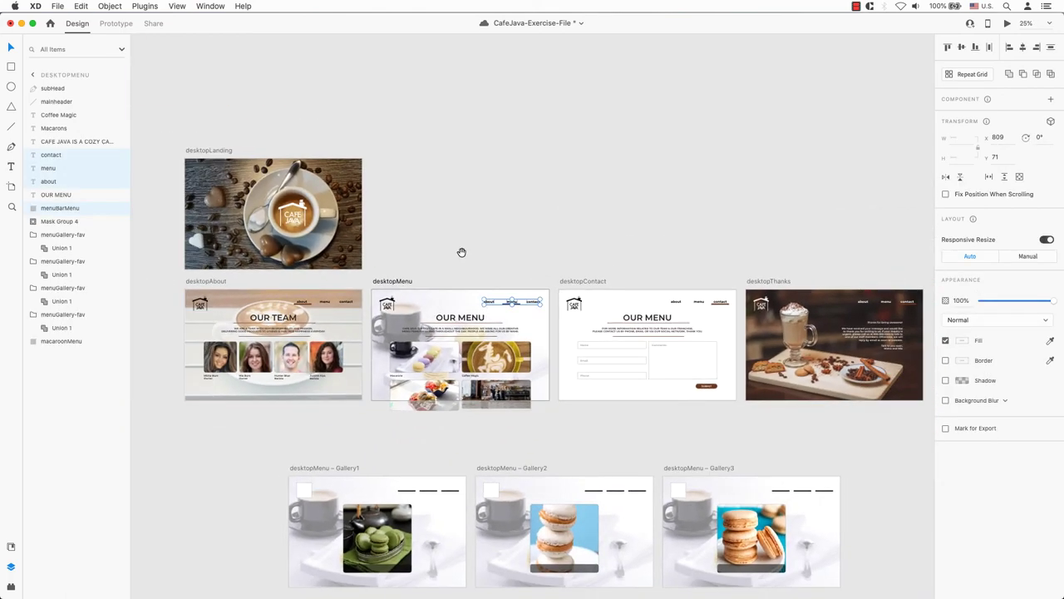
scroll(461, 252, "down", 5)
- Remove the placeholder navigation dashes from Gallery1, Gallery2 and Gallery3
key("super+v")
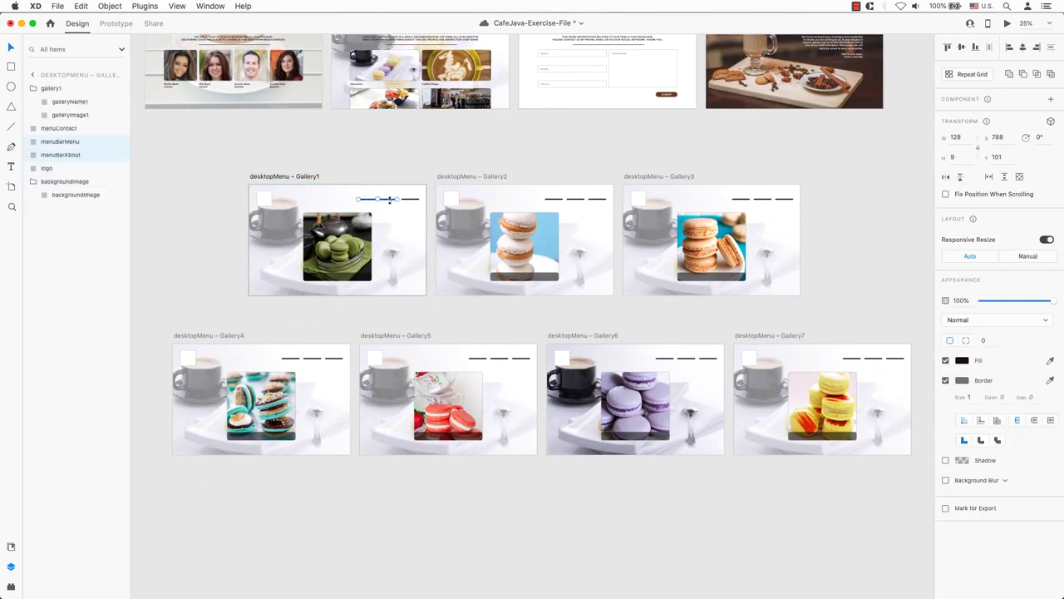
left_click(541, 198)
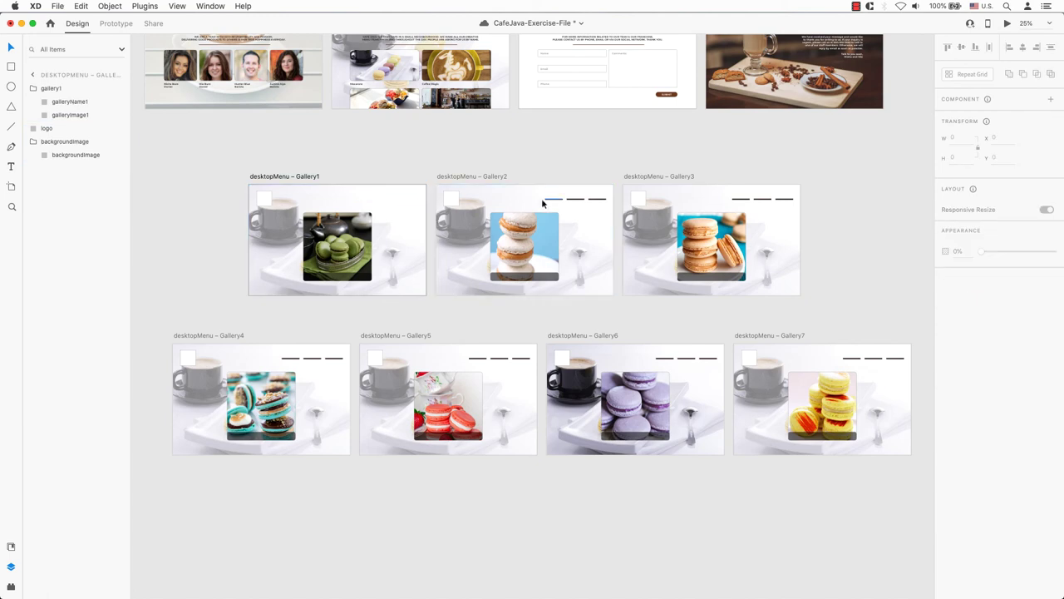
key("super+v")
left_click(746, 202)
key("super+v")
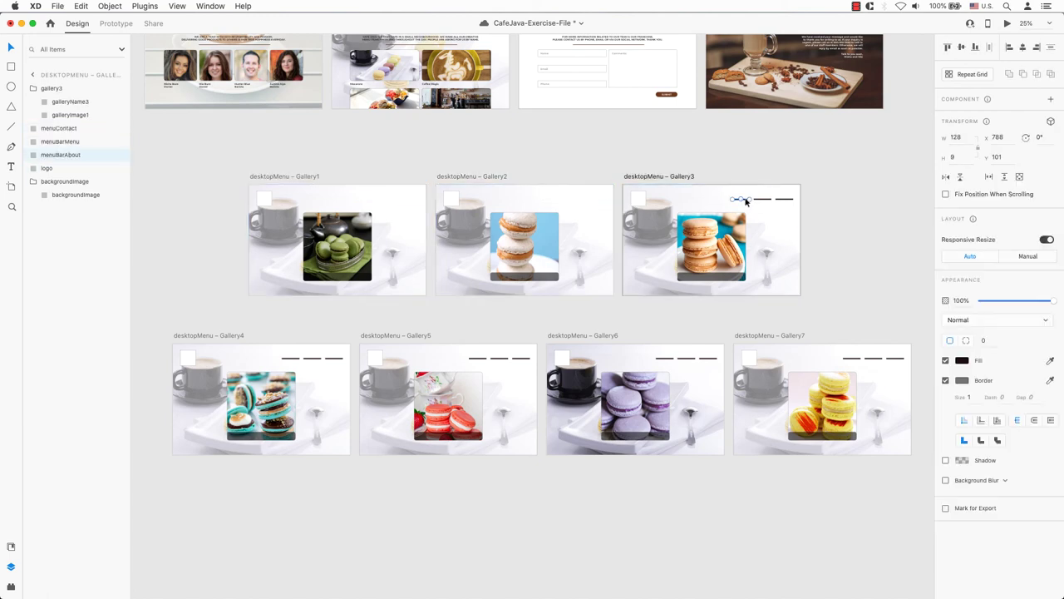
- Delete the placeholder navigation dashes from Gallery7, Gallery6, Gallery5 and Gallery4
left_click(850, 361)
left_click(880, 362, "shift")
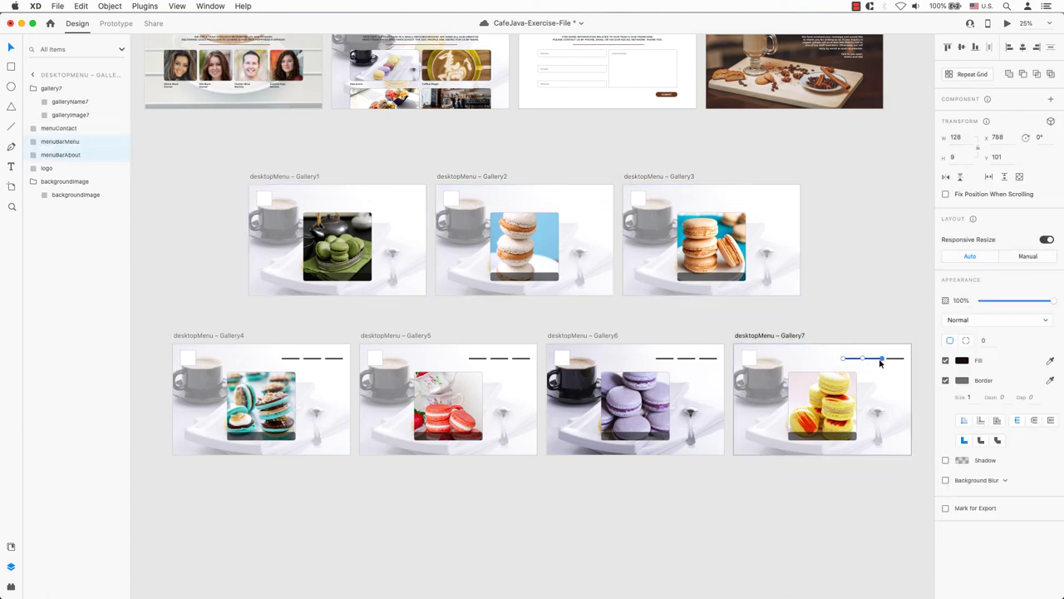
key("Delete")
left_click(664, 358)
left_click(687, 358, "shift")
left_click(708, 358, "shift")
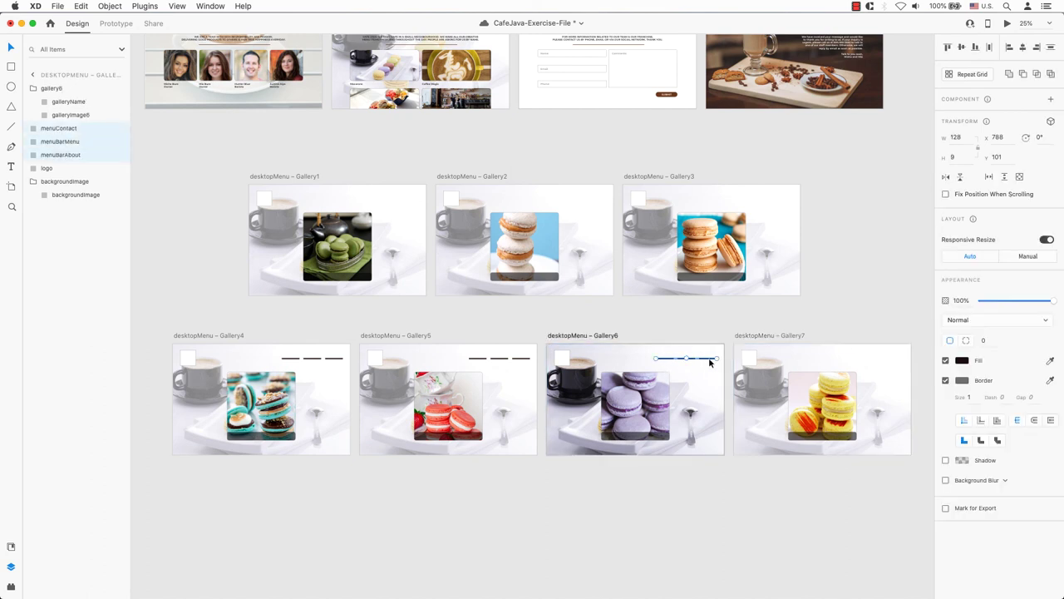
key("Delete")
left_click(478, 358)
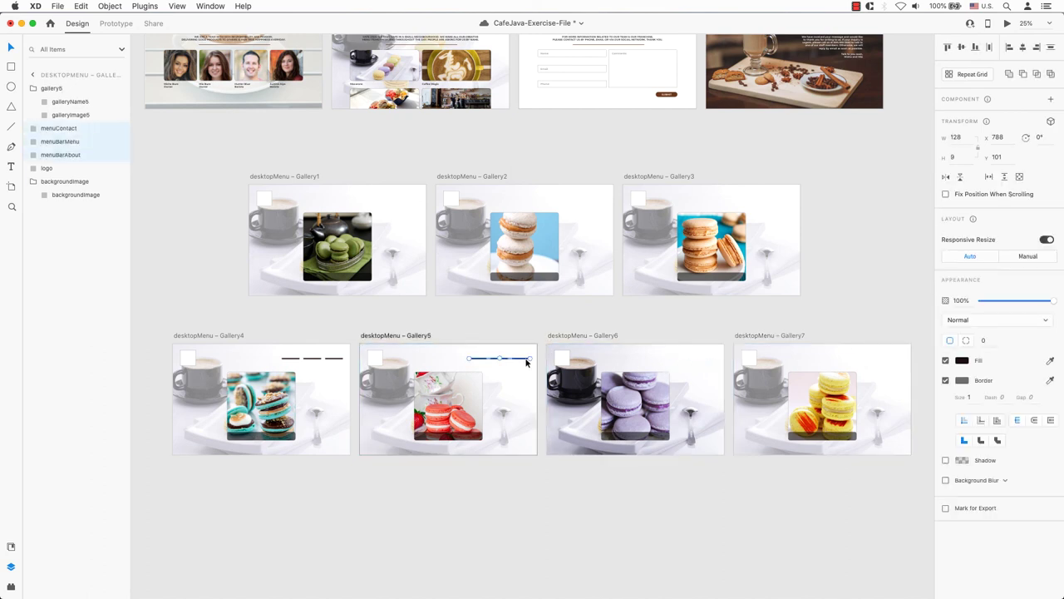
key("Delete")
left_click(292, 358)
left_click(301, 359, "shift")
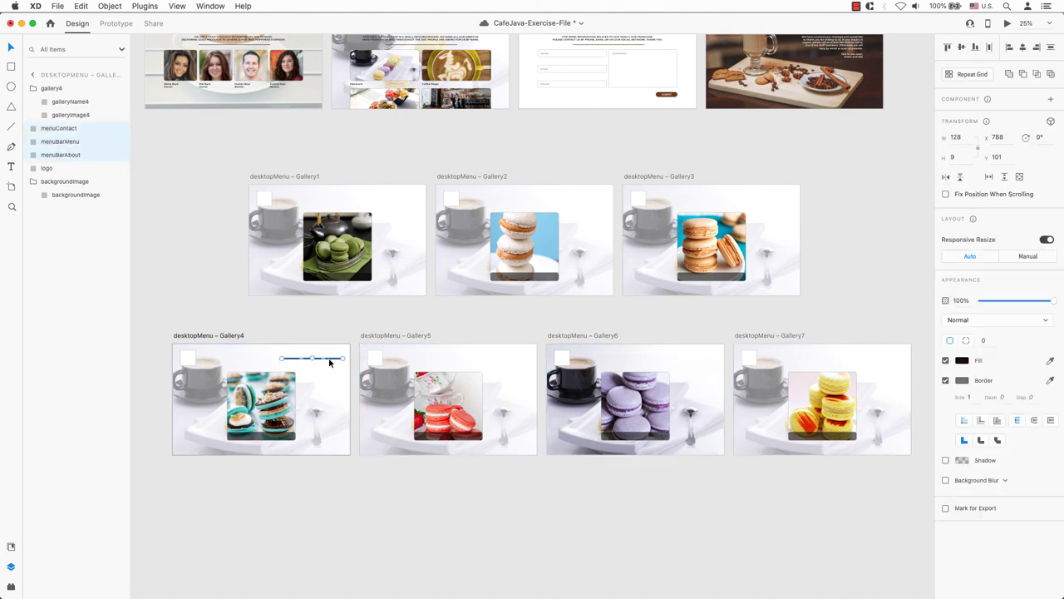
key("Delete")
- Paste the navigation bar into all seven Gallery artboards
key("super+z")
left_click(398, 336)
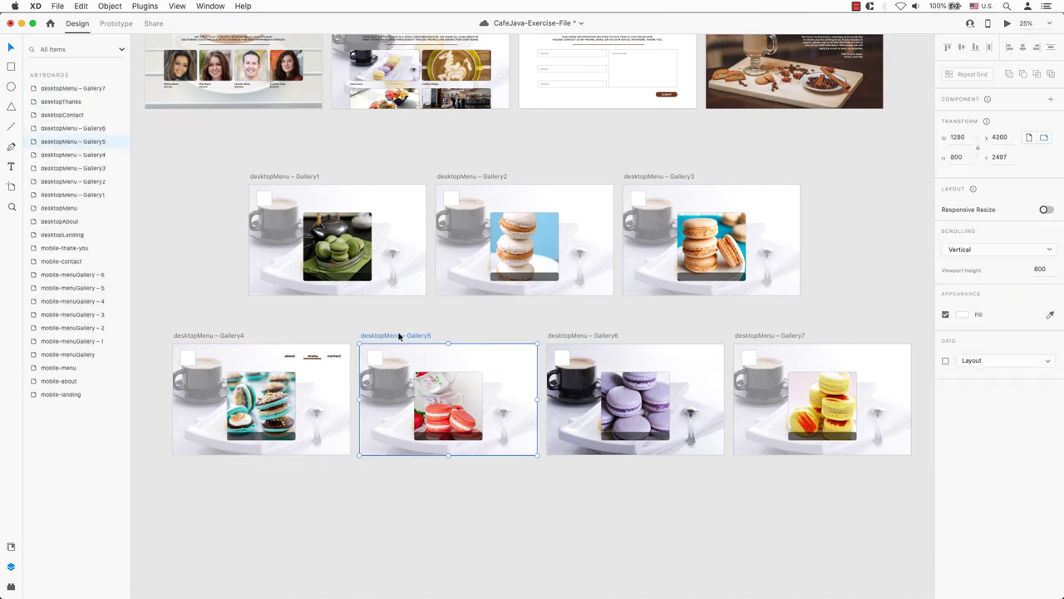
key("super+v")
left_click(553, 336)
key("super+v")
left_click(748, 336)
key("super+v")
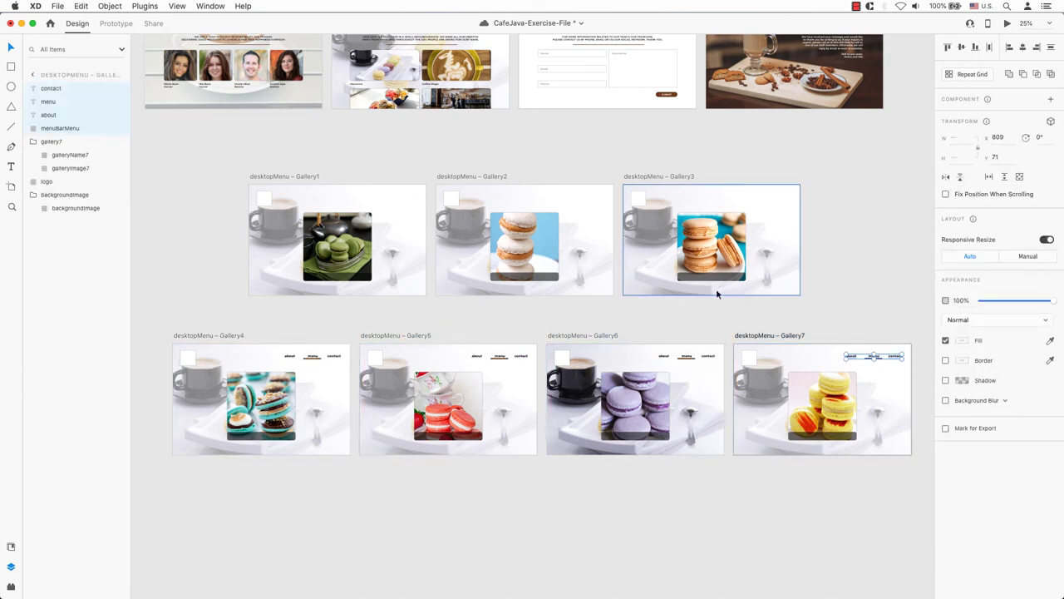
left_click(637, 176)
key("super+v")
left_click(485, 177)
key("super+v")
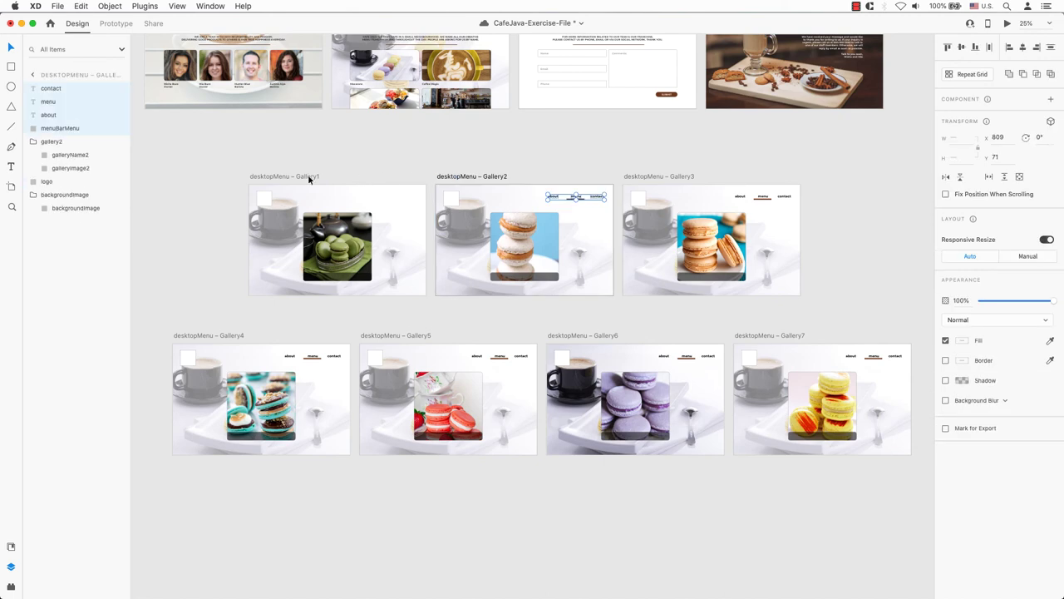
left_click(309, 178)
key("super+v")
left_click(378, 162)
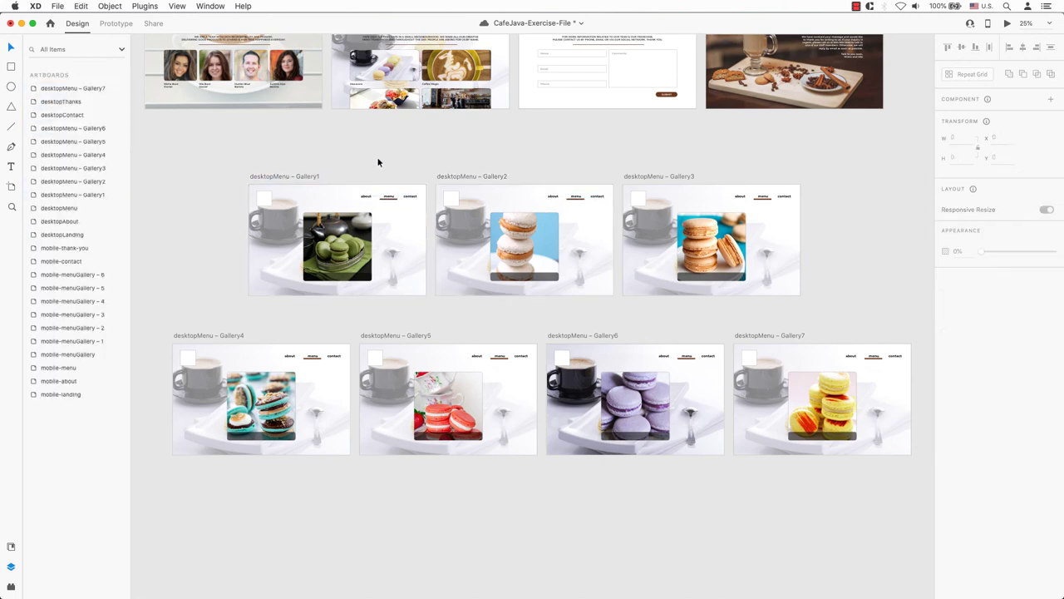
- Take the CAFE JAVA logo from desktopMenu and delete all seven placeholder logo squares
left_click_drag(498, 138, 530, 199)
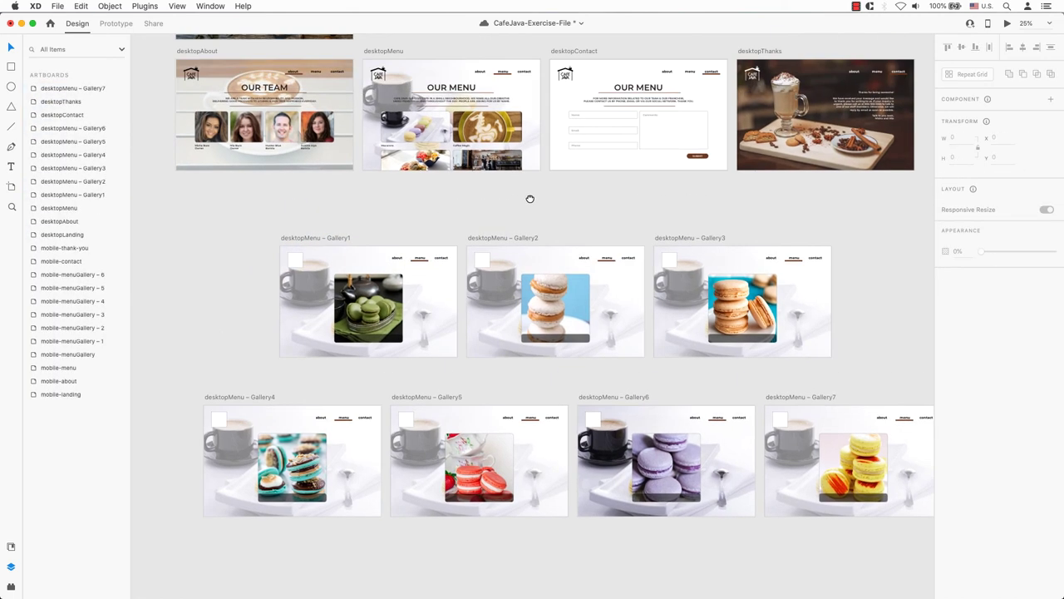
left_click(378, 73)
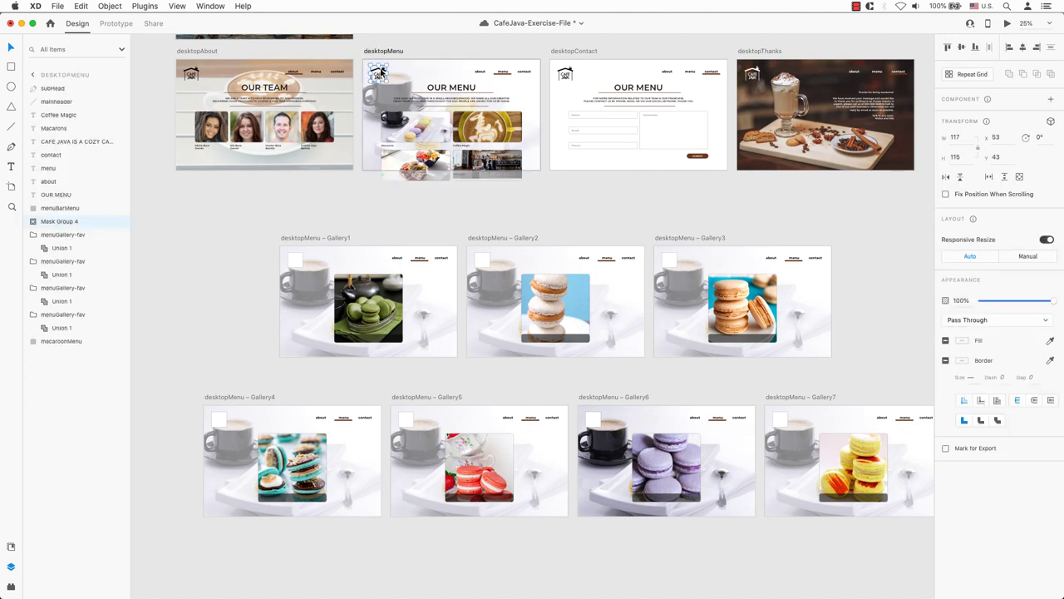
left_click(295, 259)
left_click(482, 260, "shift")
left_click(670, 263, "shift")
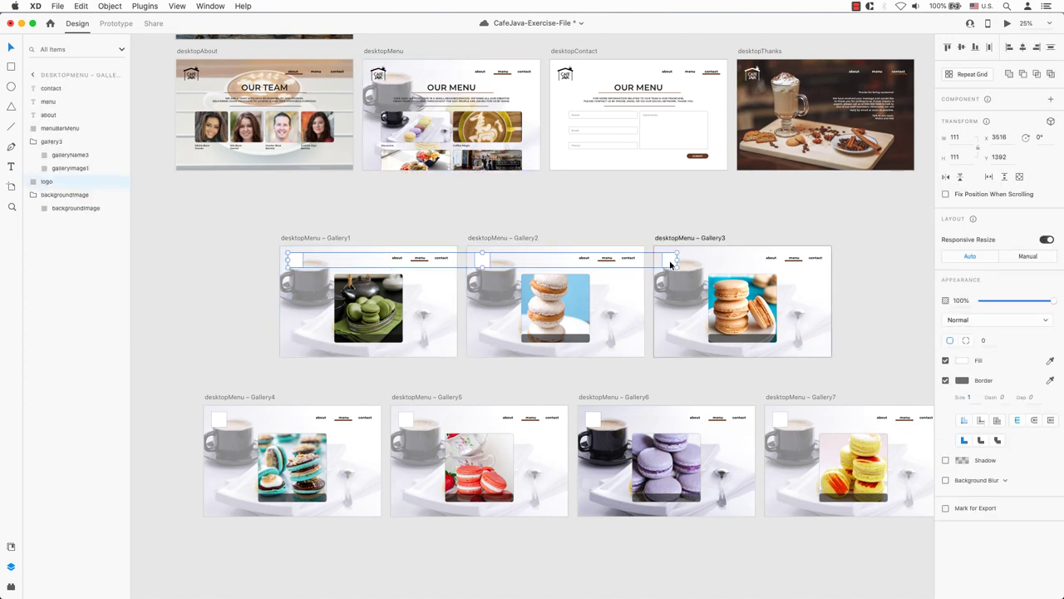
left_click(779, 422, "shift")
left_click(592, 420, "shift")
left_click(405, 420, "shift")
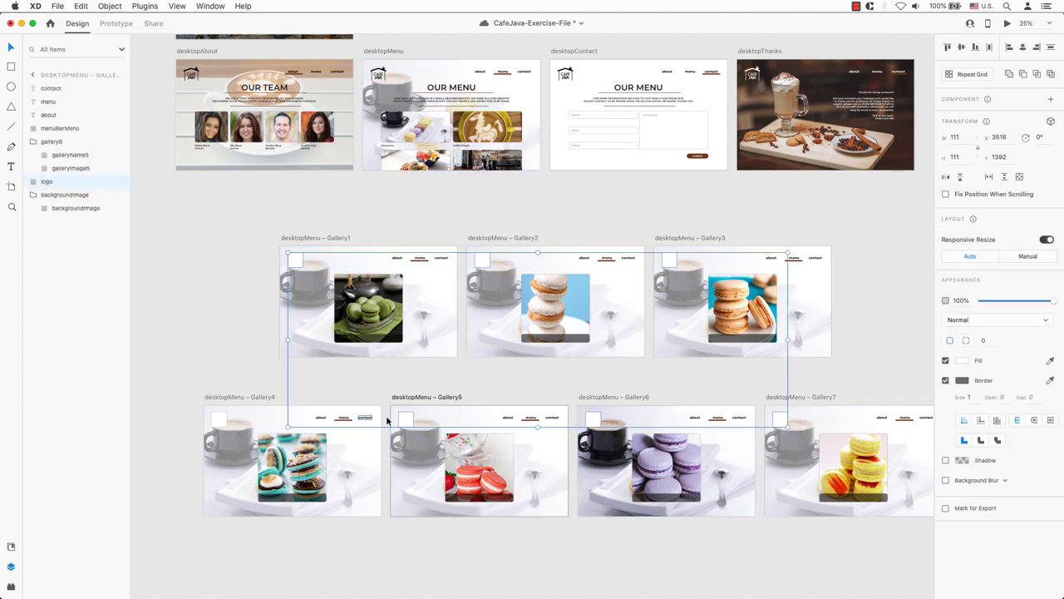
left_click(219, 419, "shift")
key("Delete")
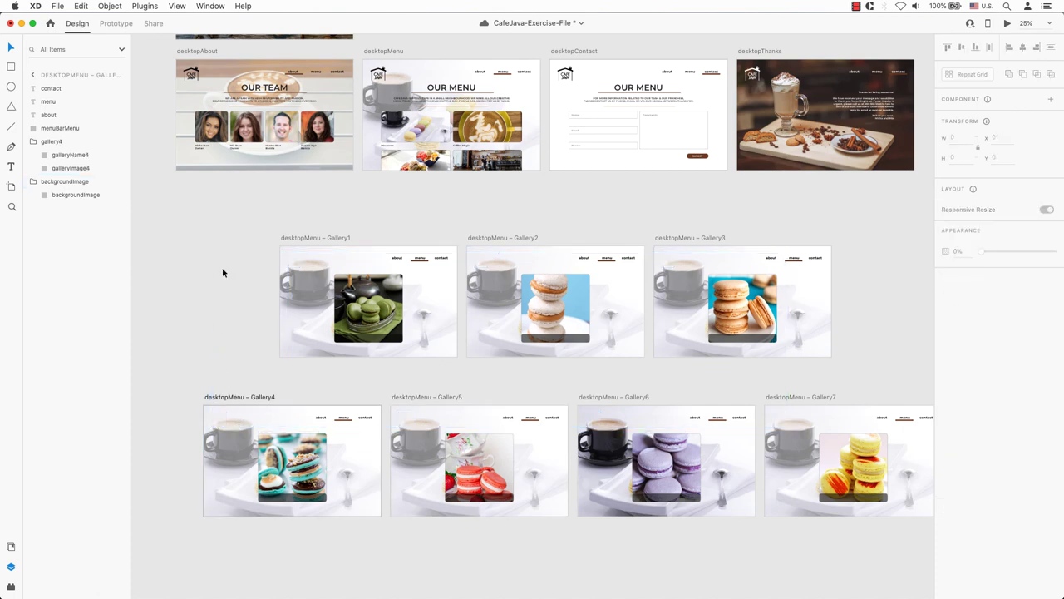
- Paste the CAFE JAVA logo into each of the seven Gallery artboards
key("super+z")
left_click(616, 424)
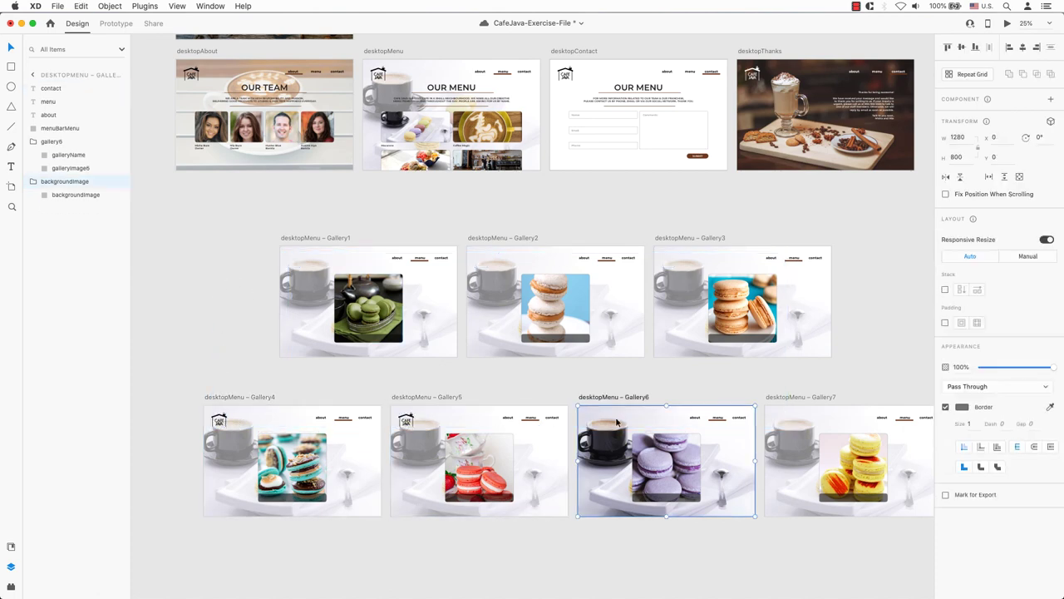
key("5")
left_click(788, 419)
key("5")
left_click(690, 296)
key("5")
left_click(479, 265)
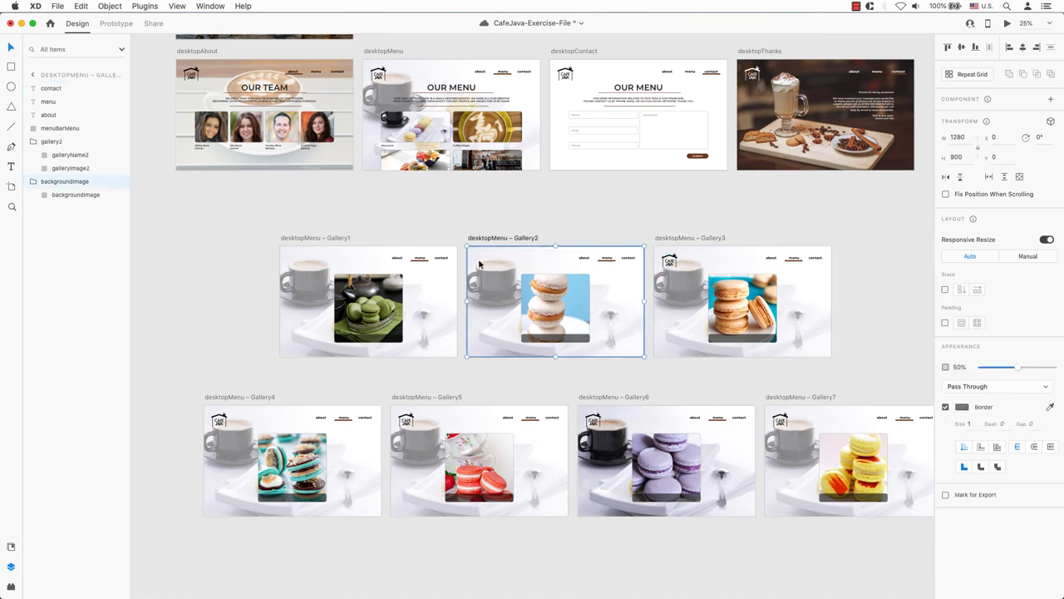
key("5")
left_click(416, 274)
key("5")
left_click(392, 218)
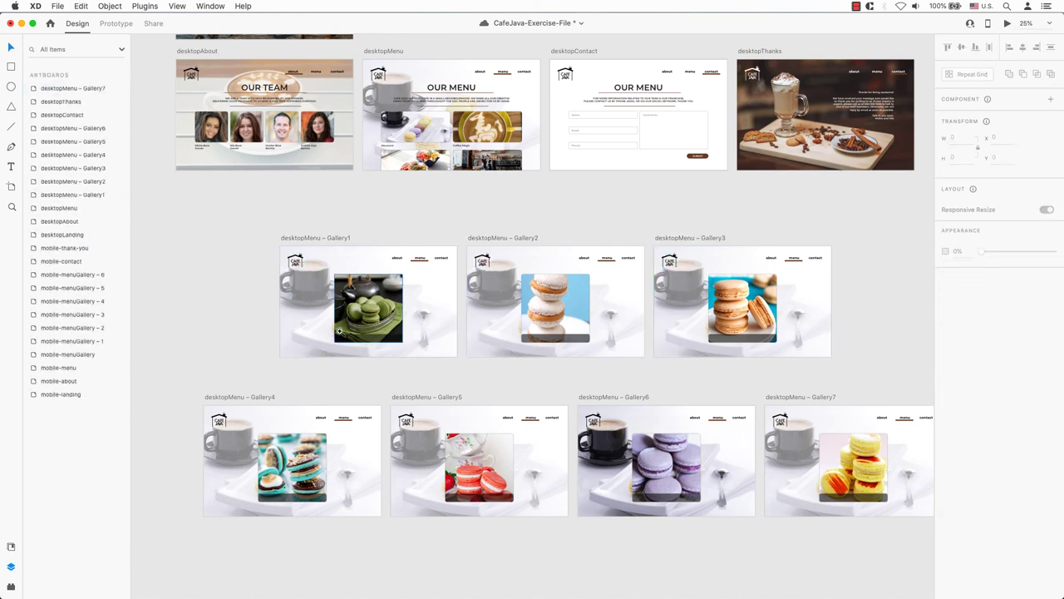
- Paste the GREEN TEA label from the first mobile gallery into desktop Gallery1's dark bar
scroll(338, 330, "left", 10)
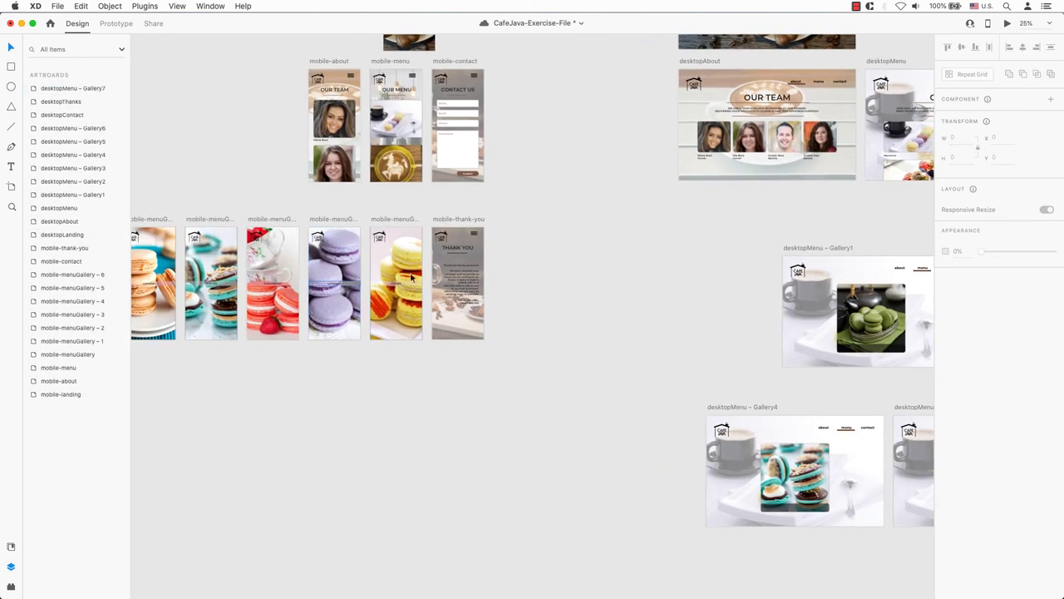
left_click(333, 285)
scroll(718, 309, "left", 5)
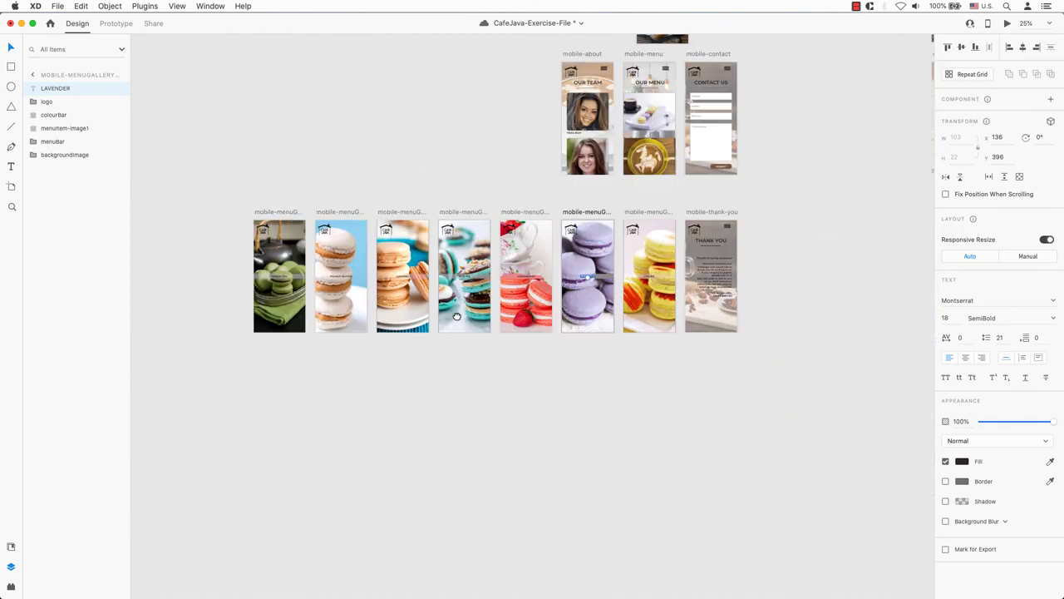
left_click(335, 278)
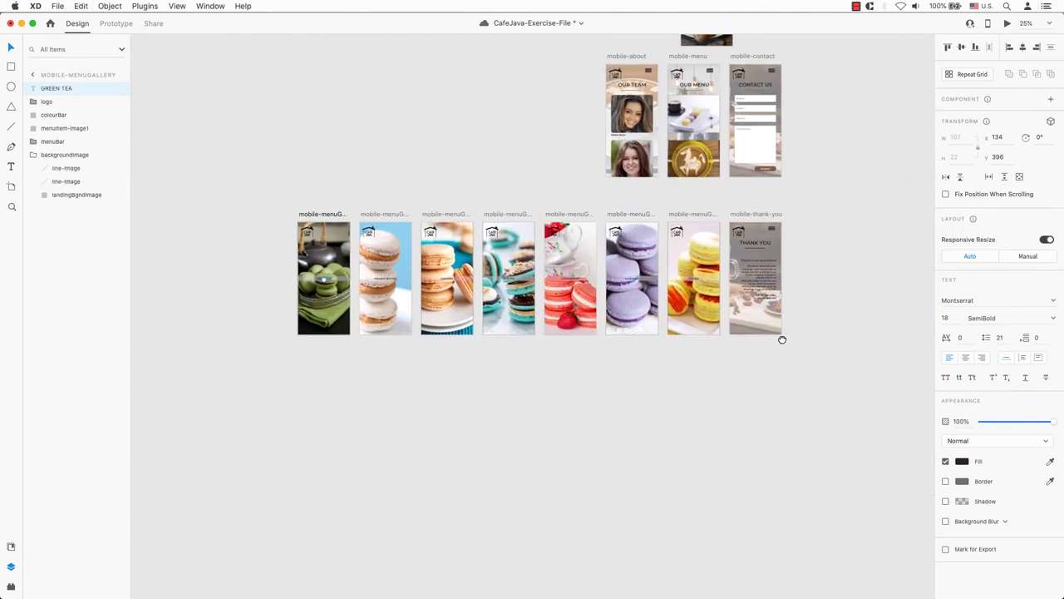
scroll(780, 335, "up", 5)
scroll(563, 302, "up", 8)
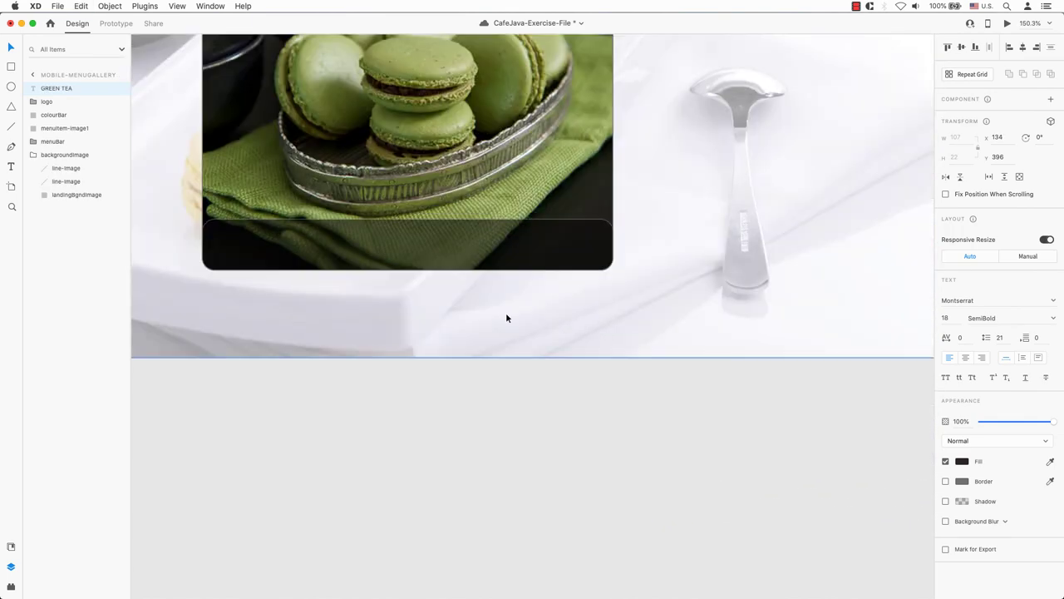
key("super+v")
left_click_drag(517, 316, 401, 255)
- Make the GREEN TEA label white with the eyedropper and scale it up
double_click(422, 251)
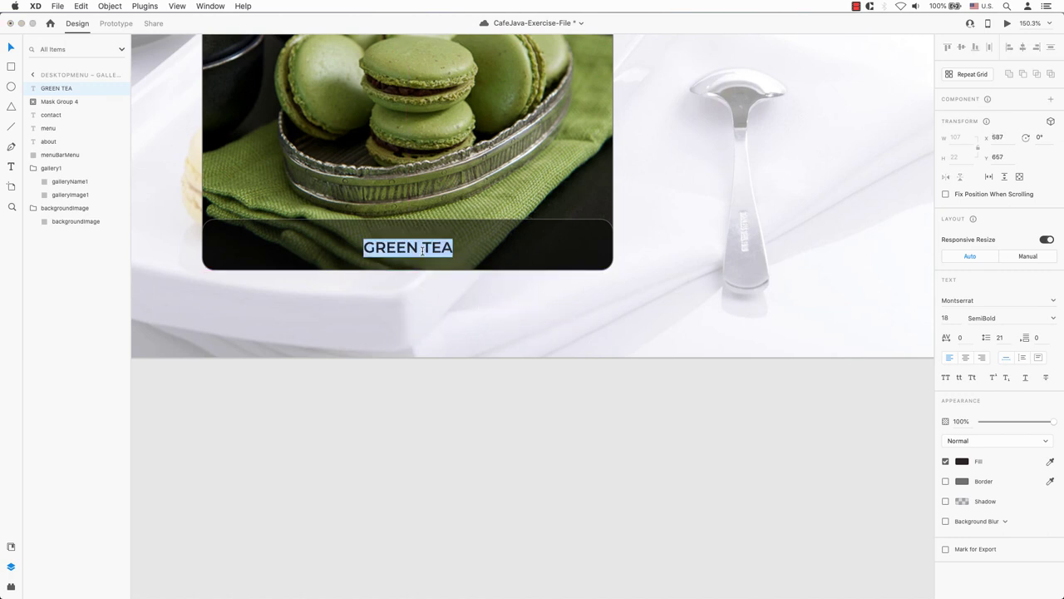
left_click(962, 461)
left_click(1049, 462)
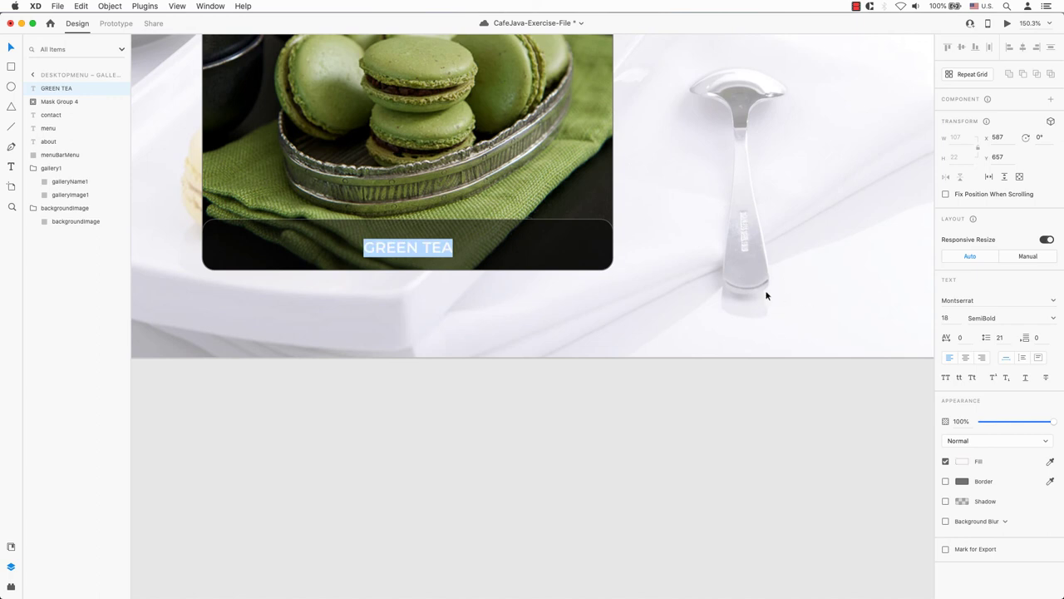
key("Escape")
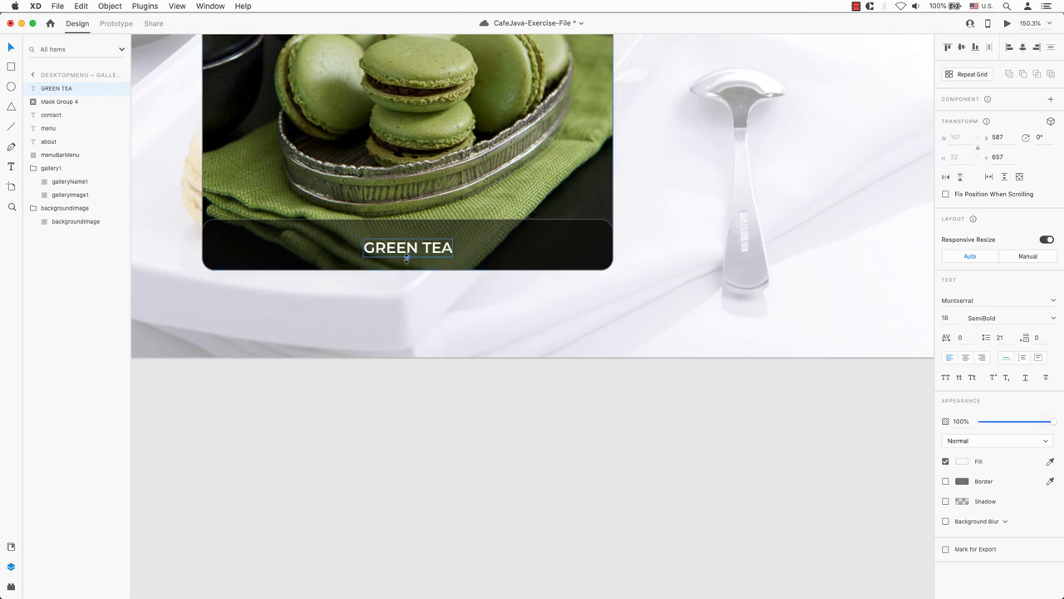
left_click_drag(407, 259, 444, 250)
- Ungroup Gallery1's image and its dark name bar
left_click(519, 248)
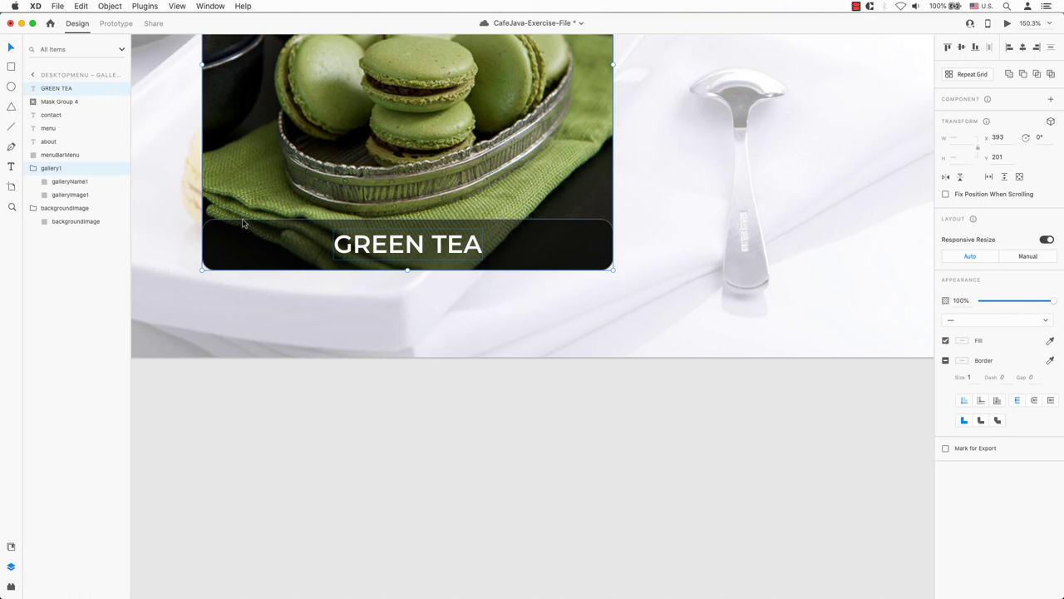
right_click(280, 238)
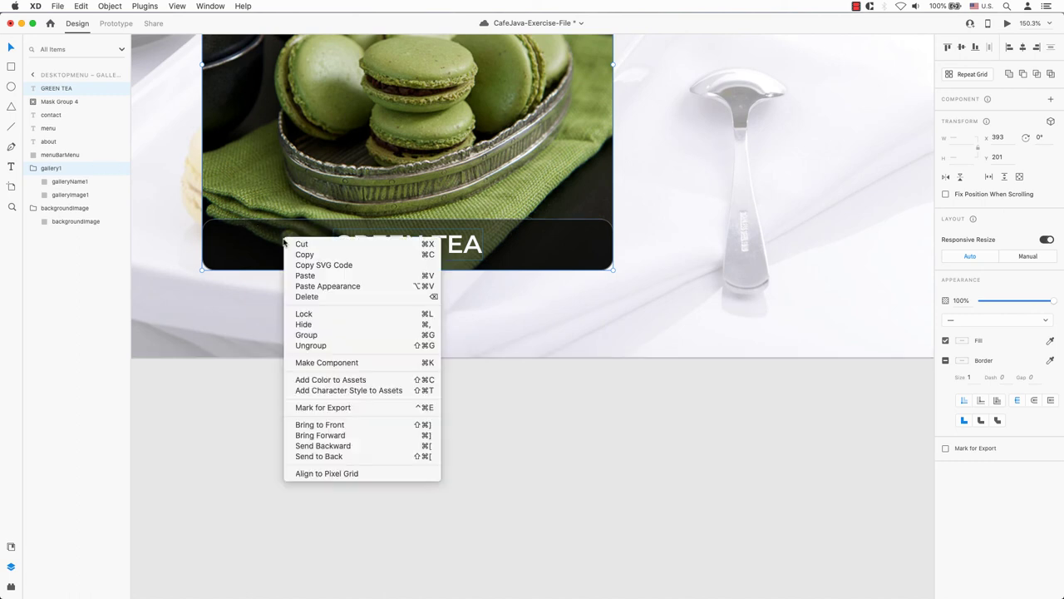
left_click(399, 345)
- Centre the GREEN TEA label vertically within the dark name bar
left_click(450, 253)
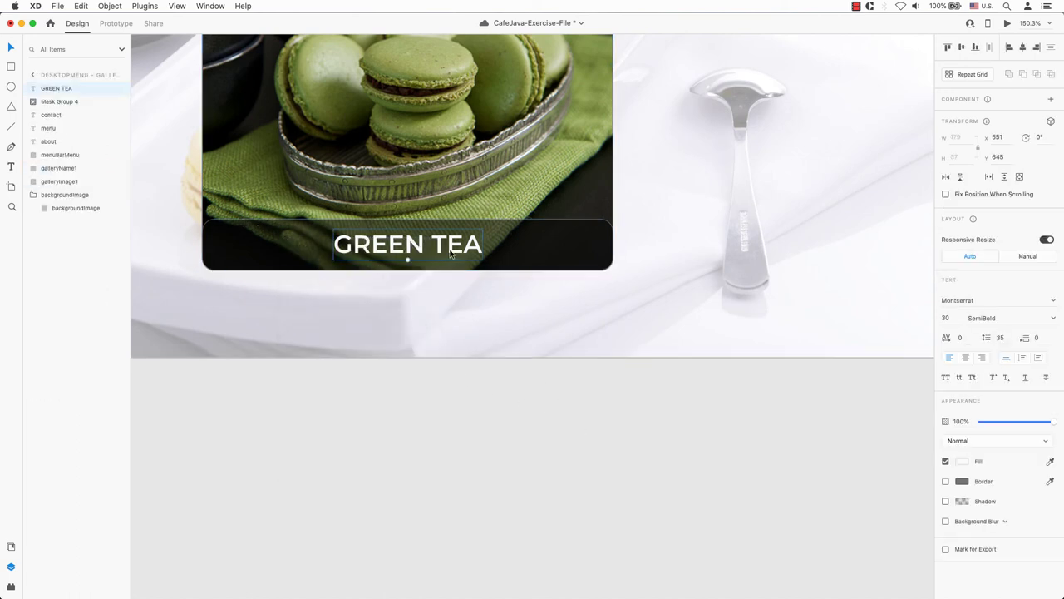
left_click(504, 257)
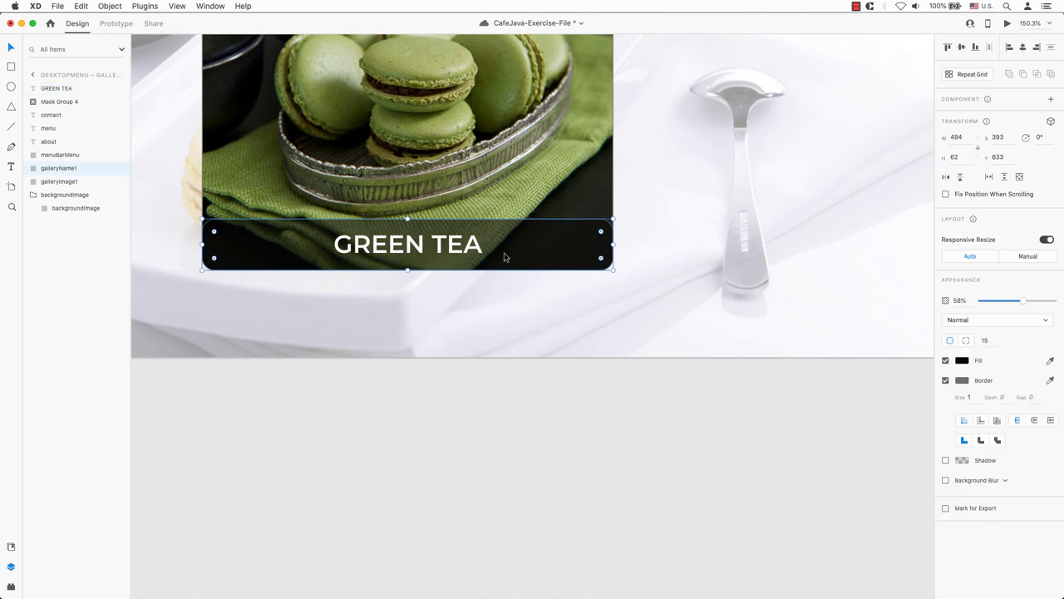
left_click(466, 252, "shift")
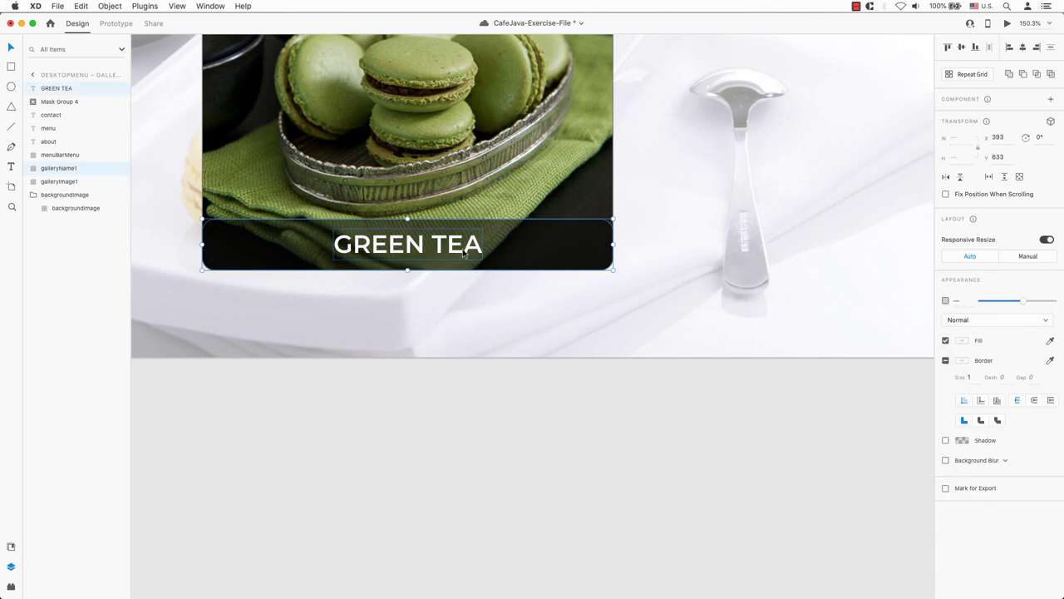
left_click(960, 48)
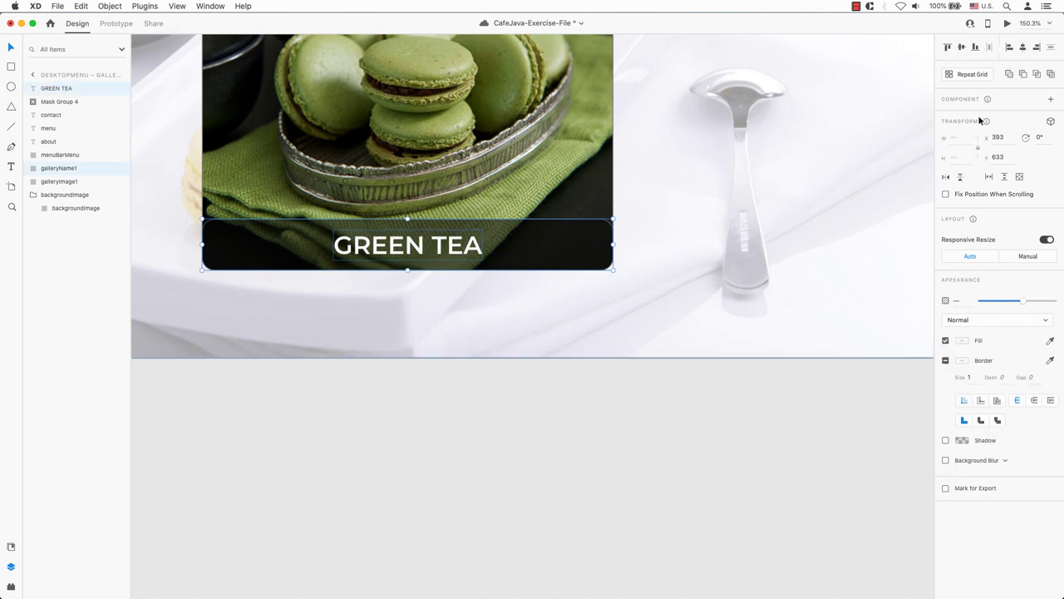
left_click(803, 421)
left_click(421, 246)
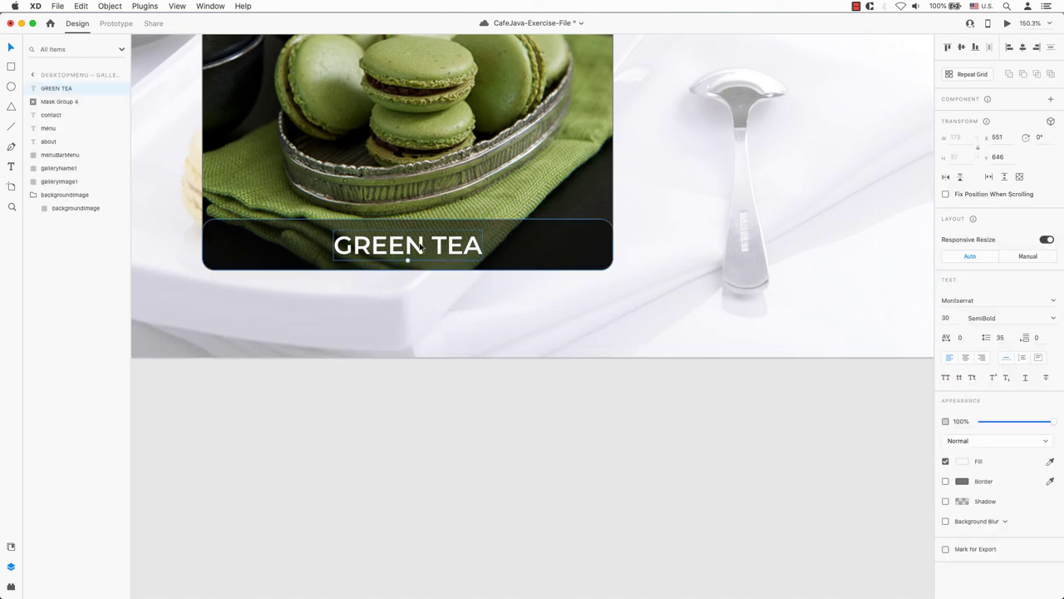
key("super+minus")
key("super+minus")
scroll(640, 247, "right", 5)
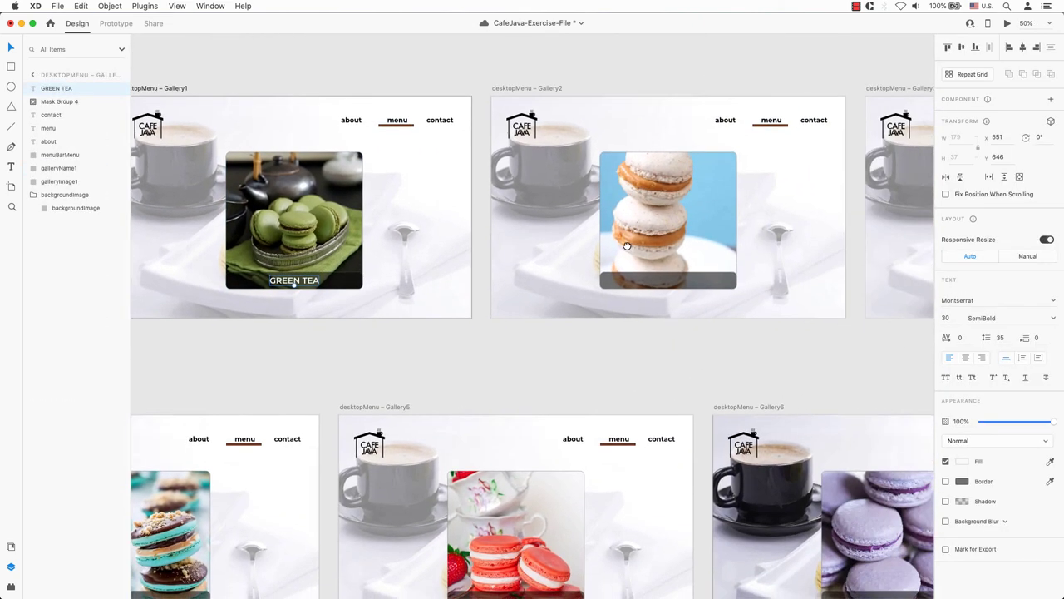
- Paste a label onto Gallery2 and change it to PEANUT BUTTER
scroll(626, 246, "right", 4)
left_click(580, 261)
key("super+v")
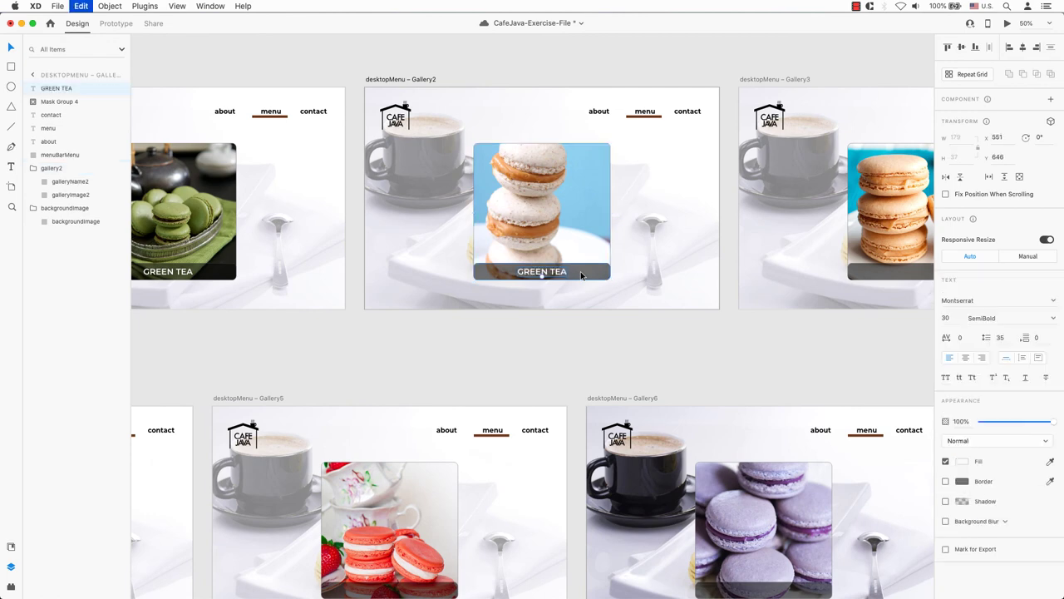
double_click(556, 271)
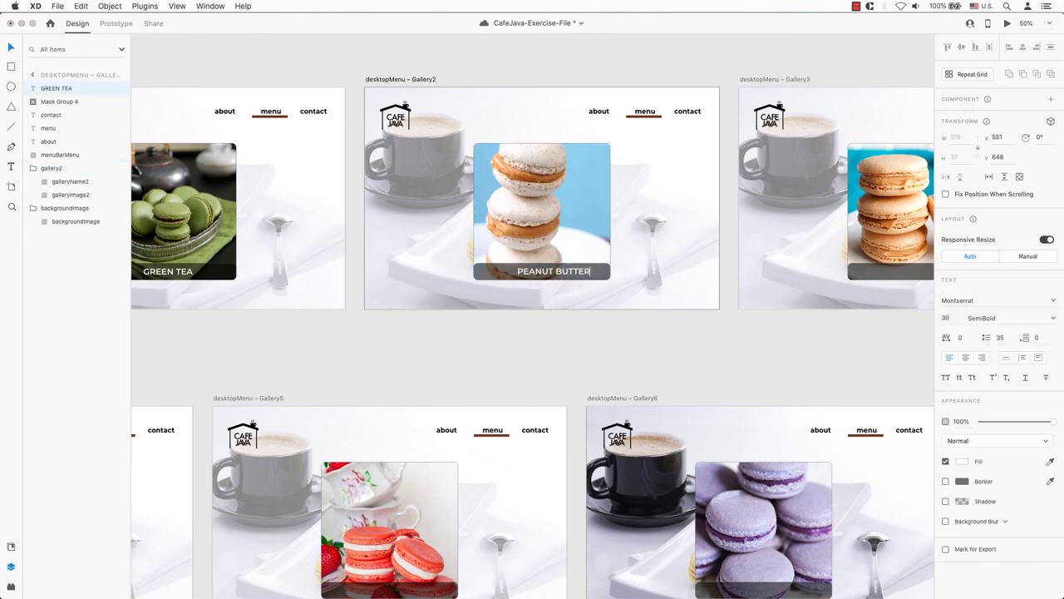
key("Escape")
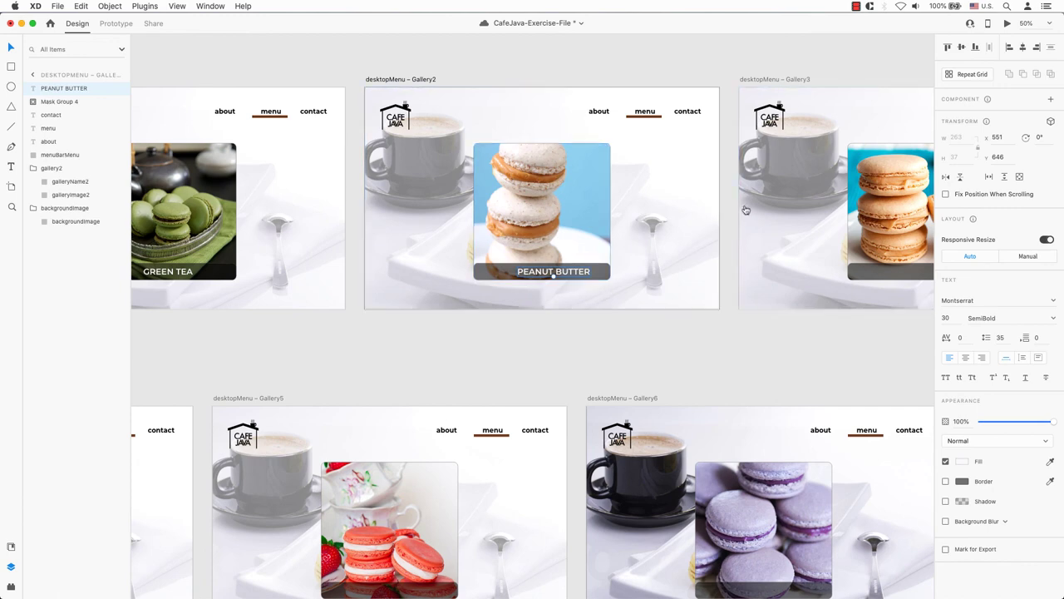
- Change Gallery3's label to CARAMEL and centre it horizontally
left_click_drag(918, 178, 701, 169)
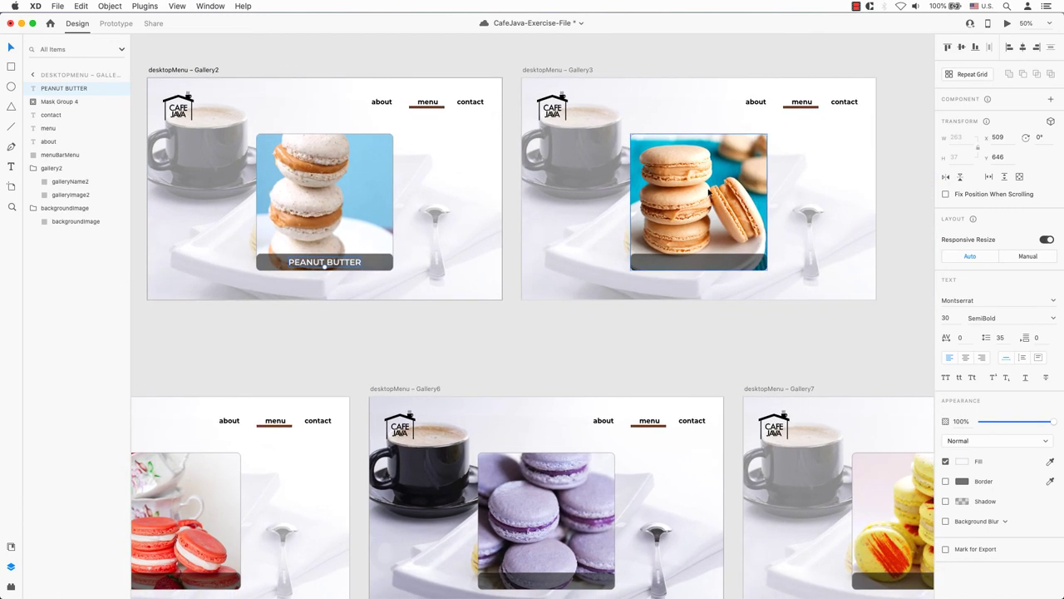
left_click(734, 267)
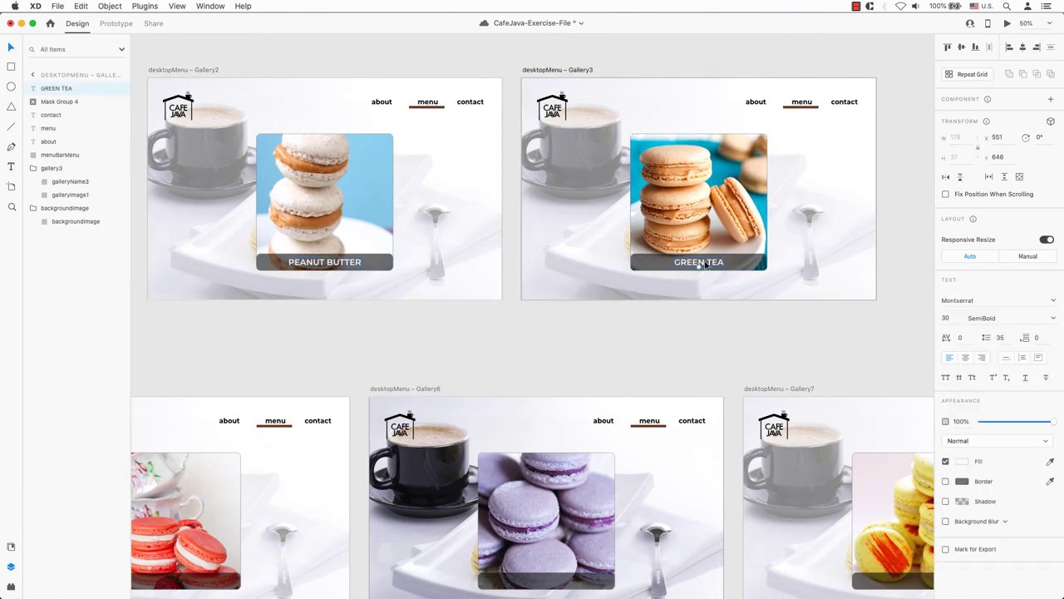
double_click(705, 262)
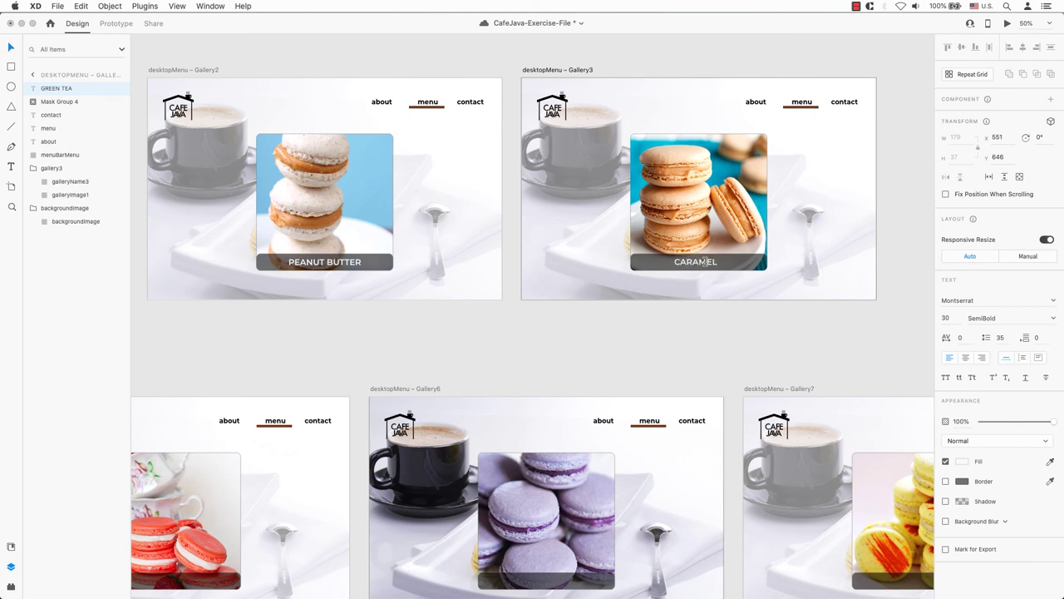
key("Escape")
left_click(1022, 48)
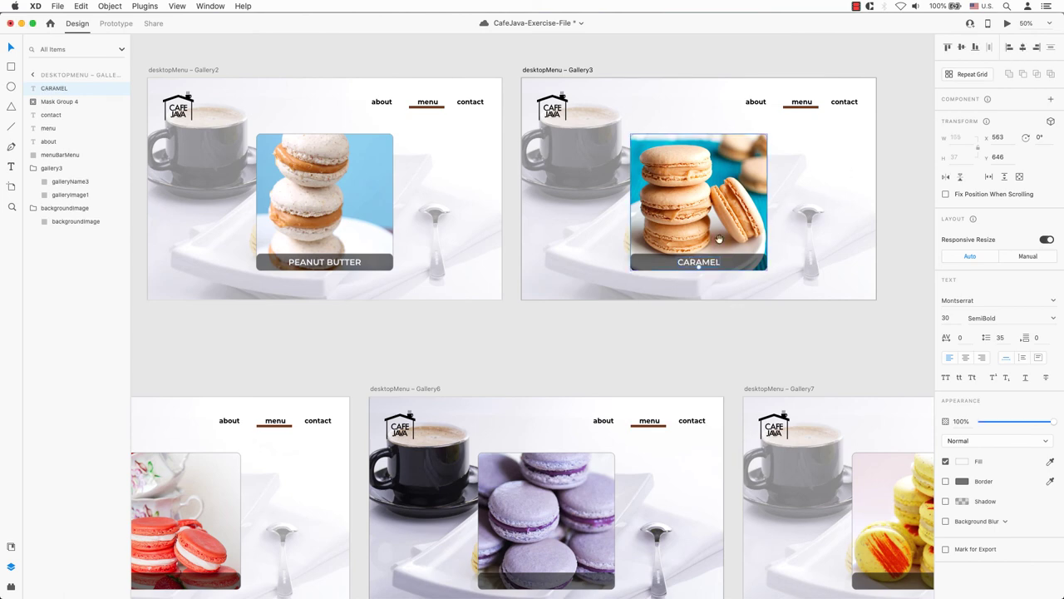
- Change Gallery4's label to MUD PIE
scroll(634, 159, "down", 5)
key("super+z")
key("super+z")
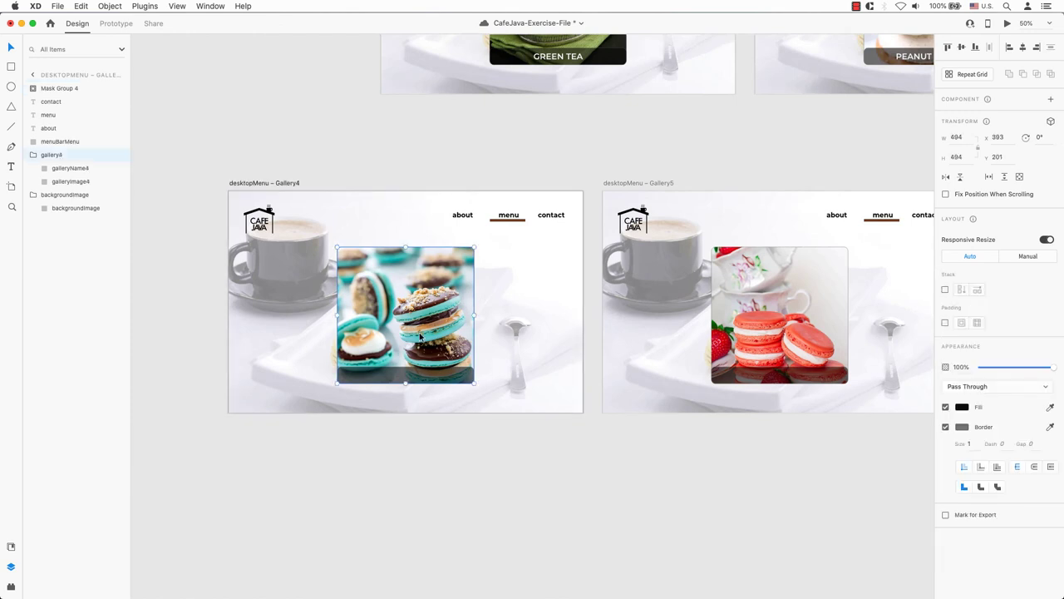
double_click(415, 375)
type("MUD PIE")
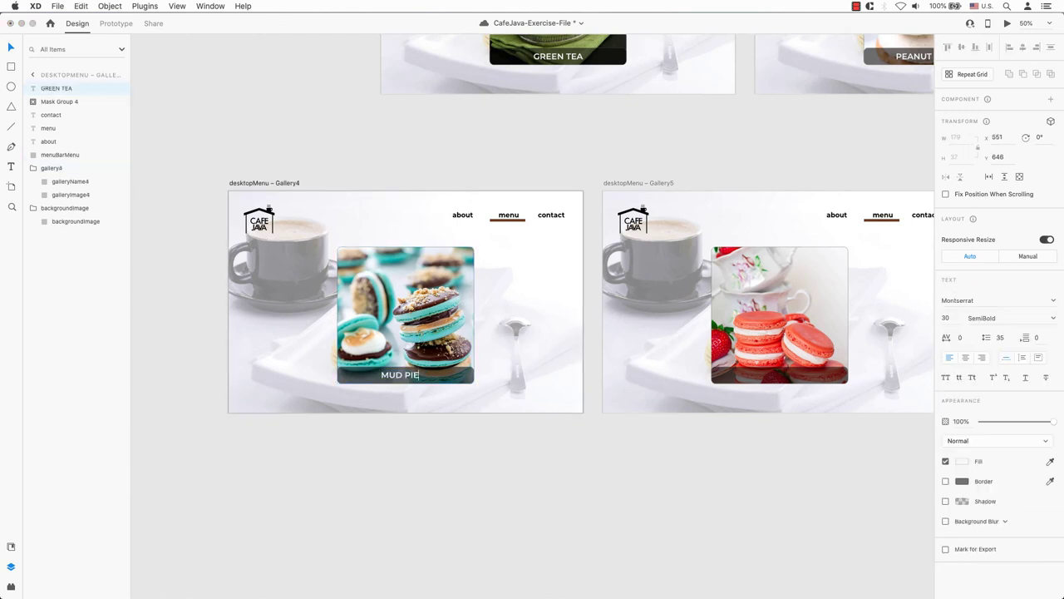
key("Escape")
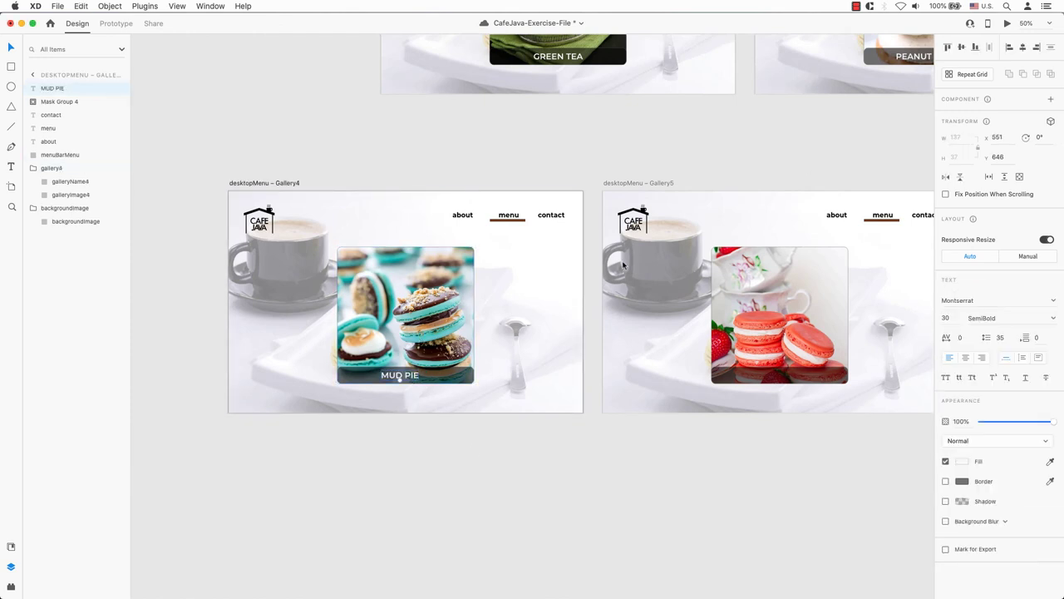
- Change Gallery5's label to STRAWBERRY
scroll(532, 299, "right", 5)
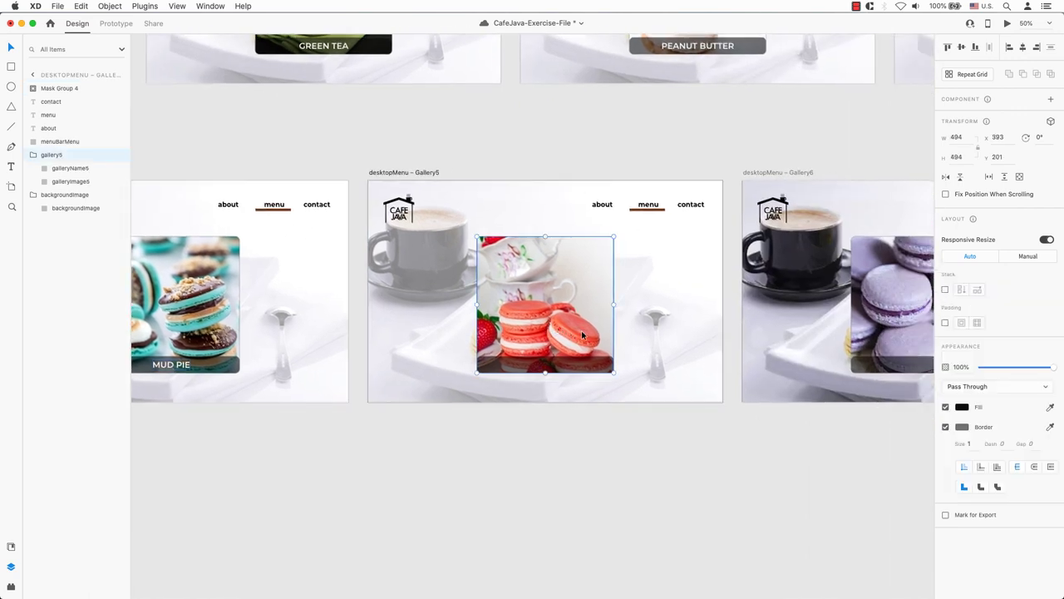
left_click(549, 365)
double_click(545, 366)
type("STRAWBERRY")
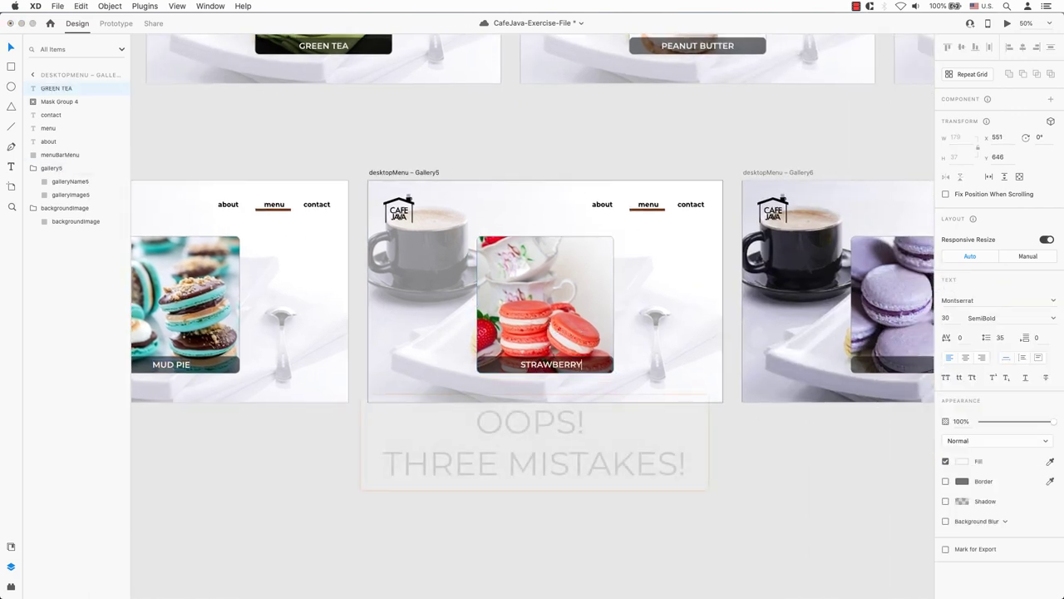
key("Escape")
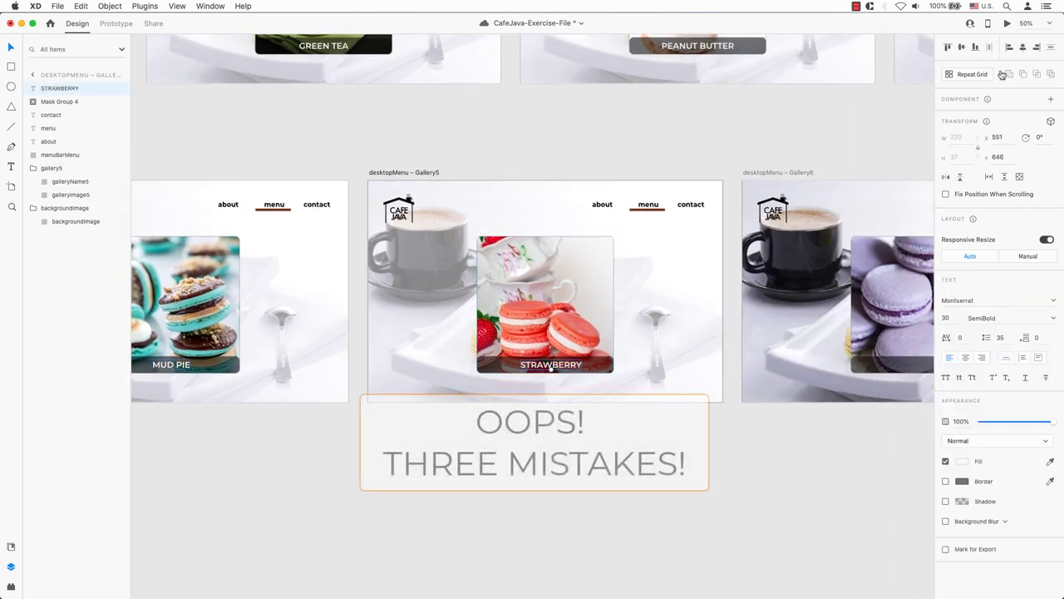
- Change Gallery6's label to LAVENDER
scroll(665, 250, "right", 4)
left_click(713, 225)
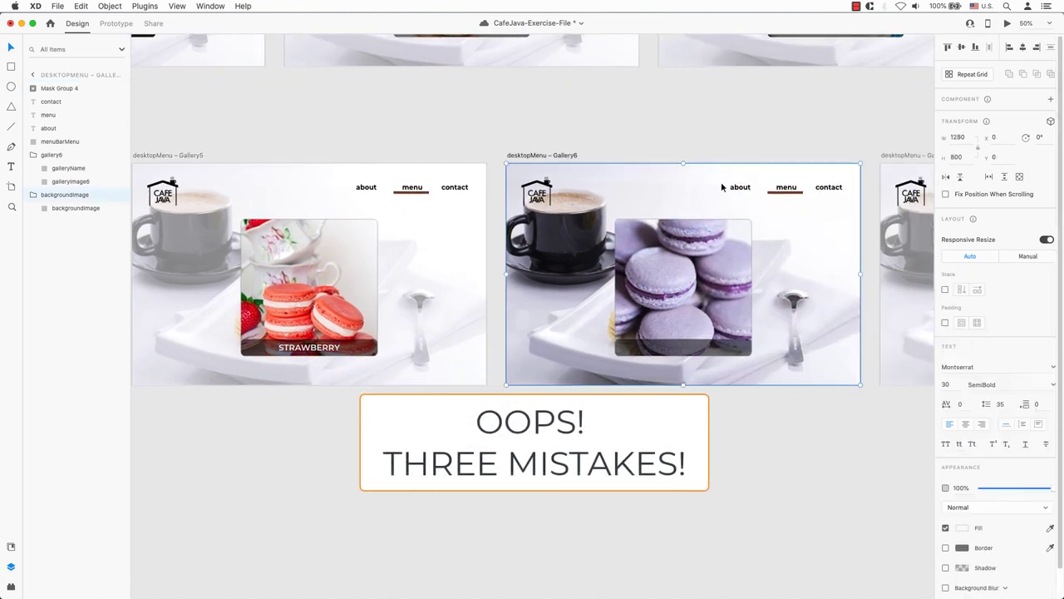
double_click(680, 347)
key("super+c")
type("LAVENDER")
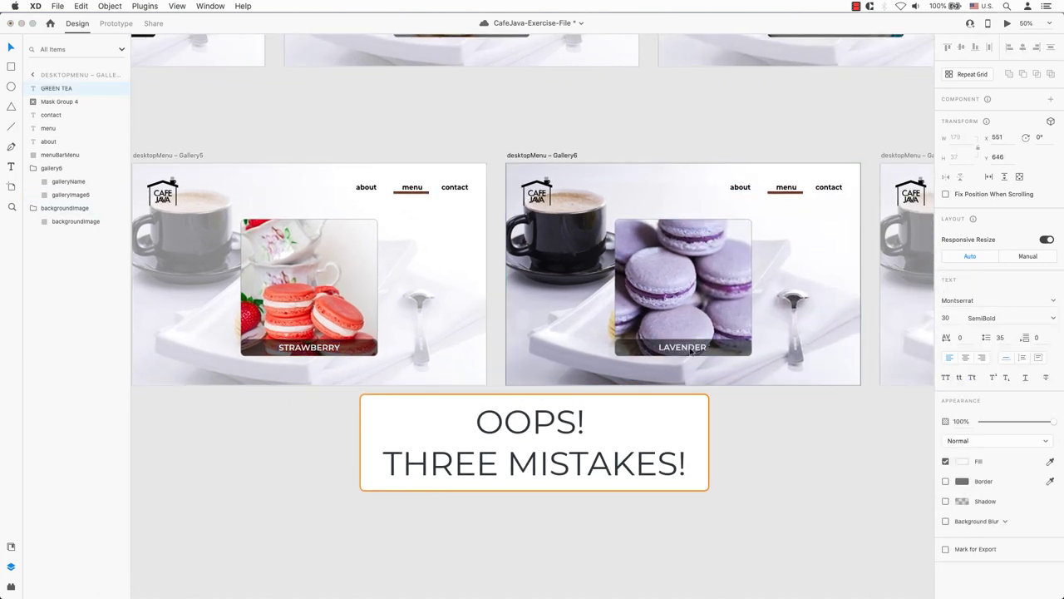
key("Escape")
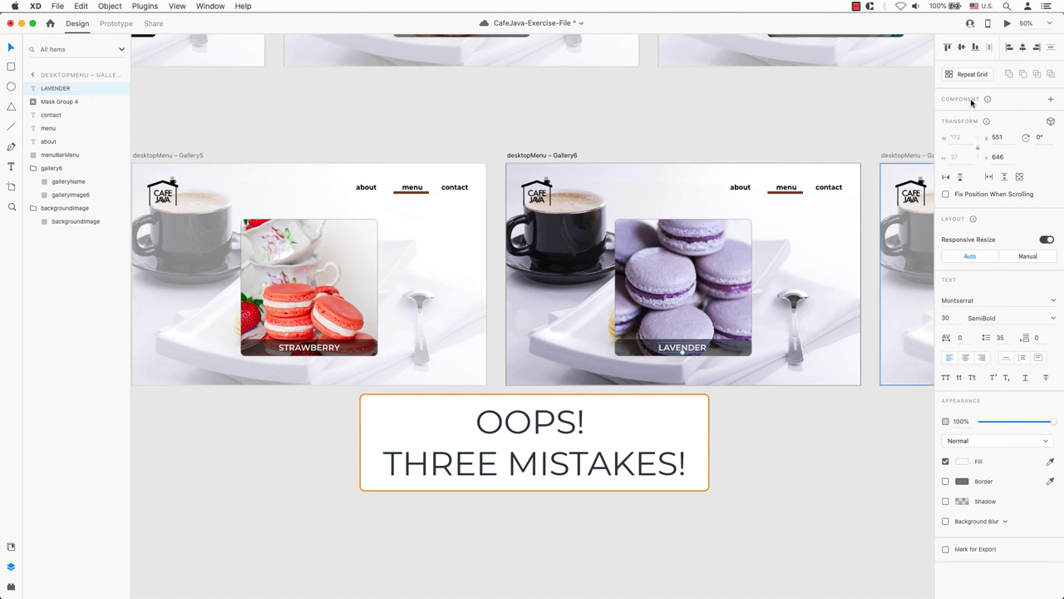
- Paste a label onto Gallery7's dark bar and change it to MANGO
scroll(847, 296, "right", 5)
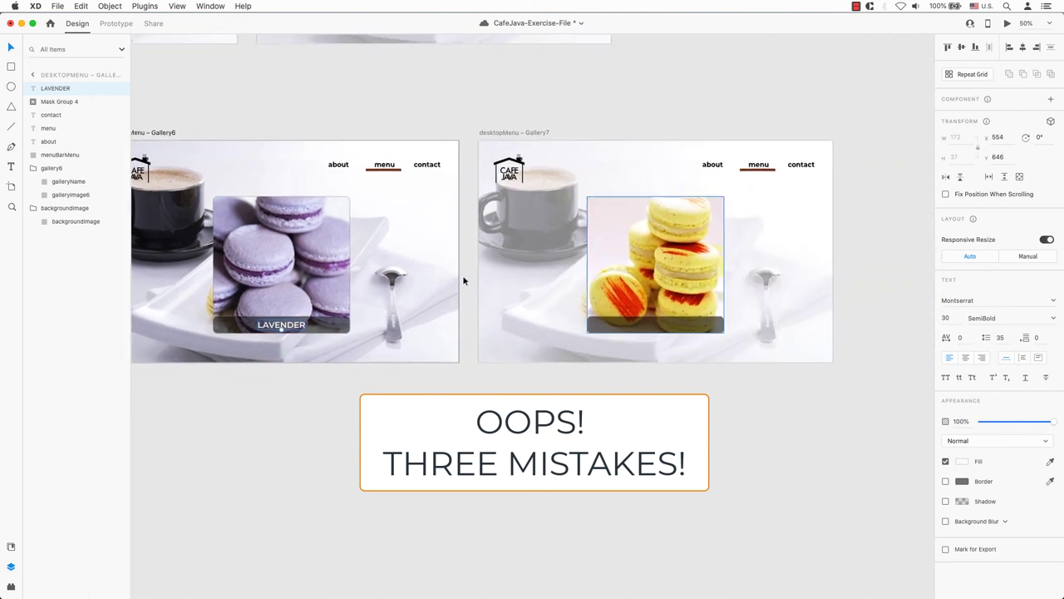
left_click(711, 331)
key("super+v")
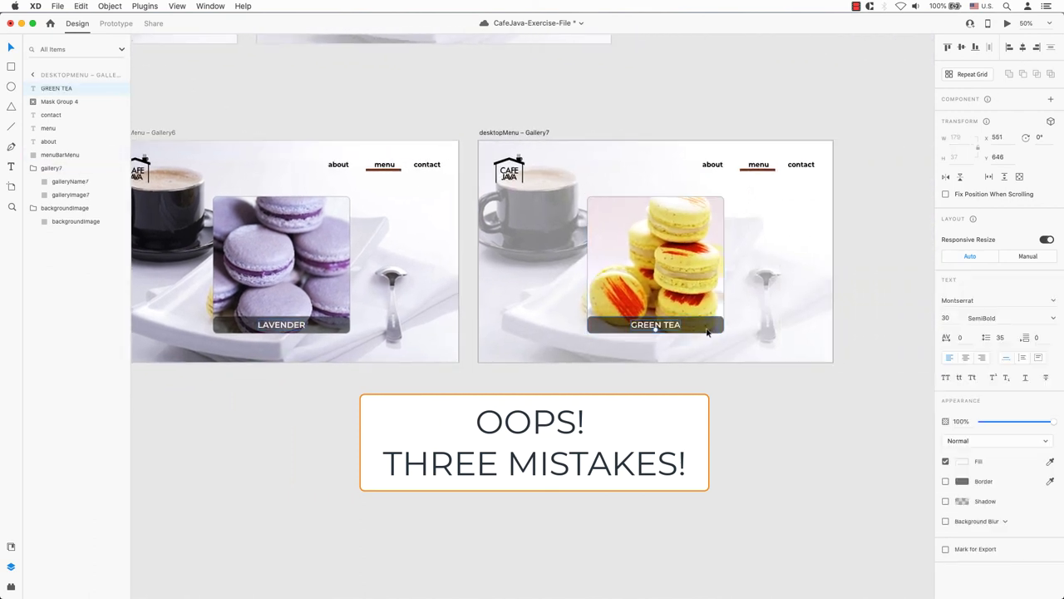
double_click(673, 324)
type("MANGO")
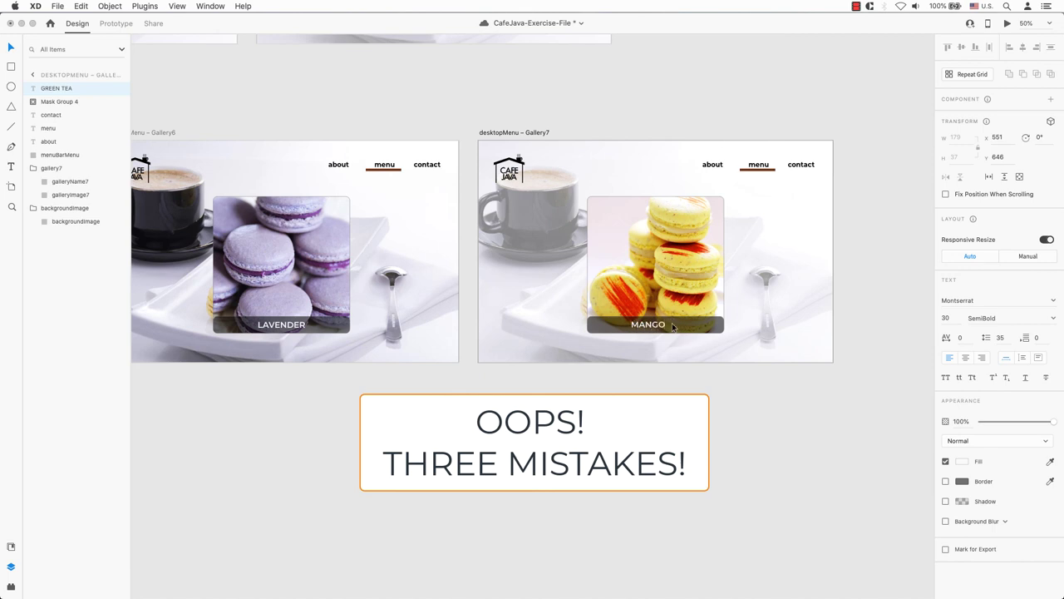
key("Escape")
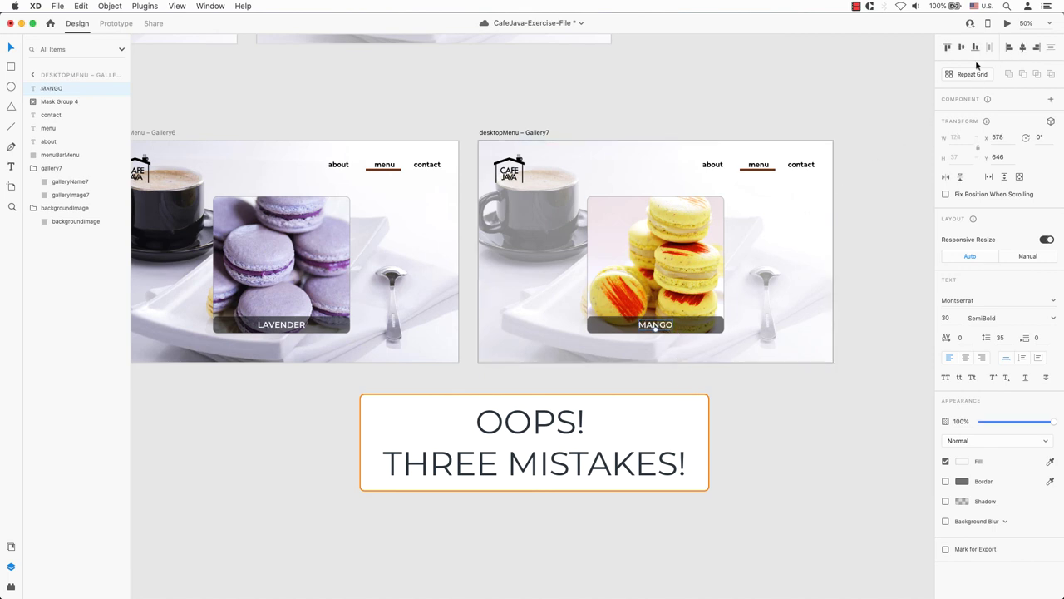
left_click(770, 118)
key("super+minus")
key("super+minus")
key("super+minus")
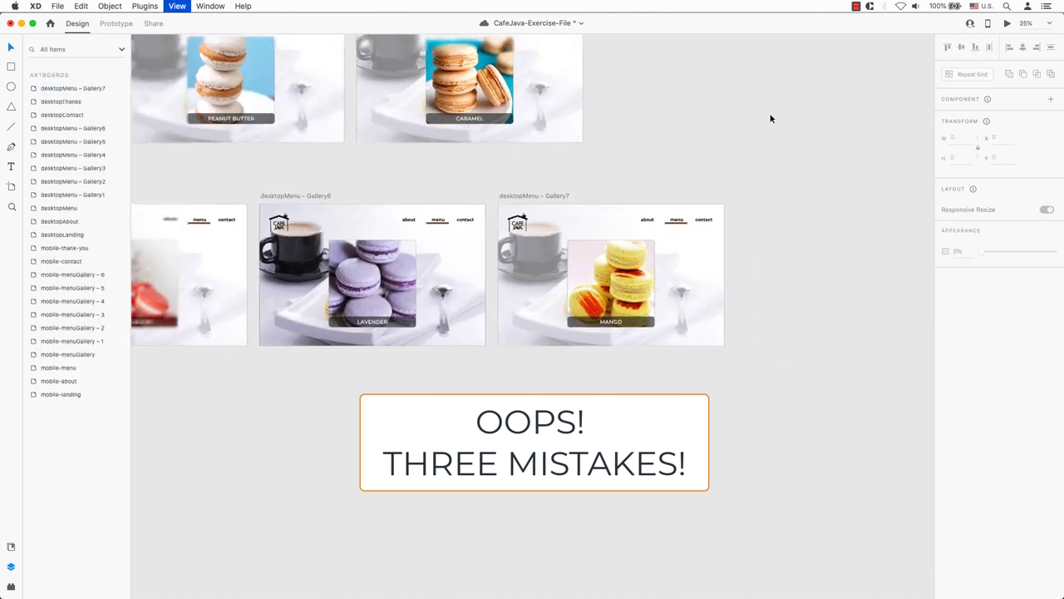
- Zoom onto the mobile galleries and replace mobile-menuGallery – 6's LYCHEE caption with MANGO
scroll(733, 122, "left", 10)
scroll(734, 123, "up", 4)
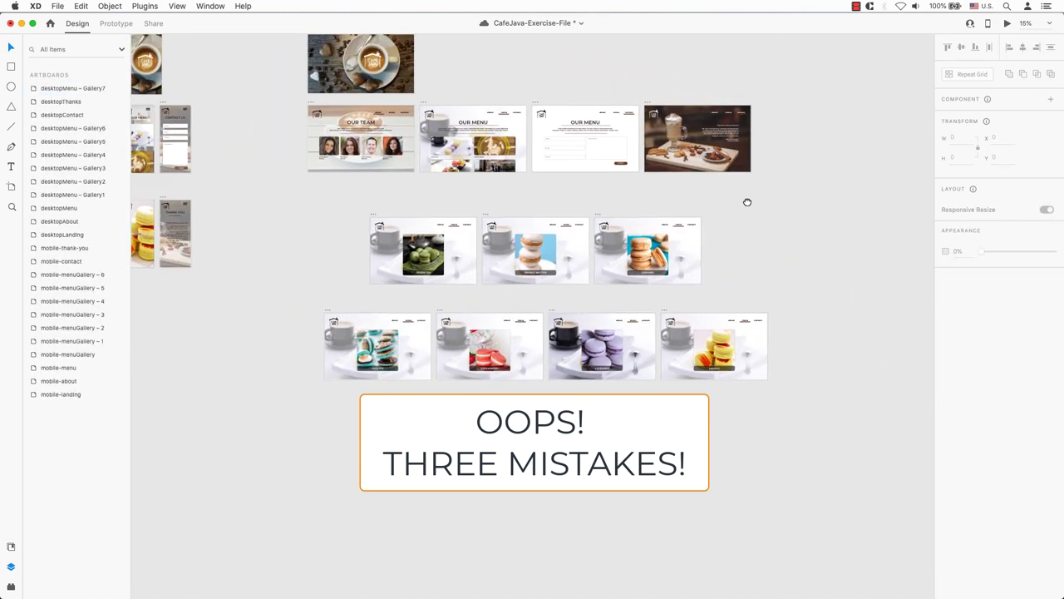
mouse_move(751, 322)
left_mouse_down()
mouse_move(802, 322)
mouse_move(760, 318)
left_mouse_up()
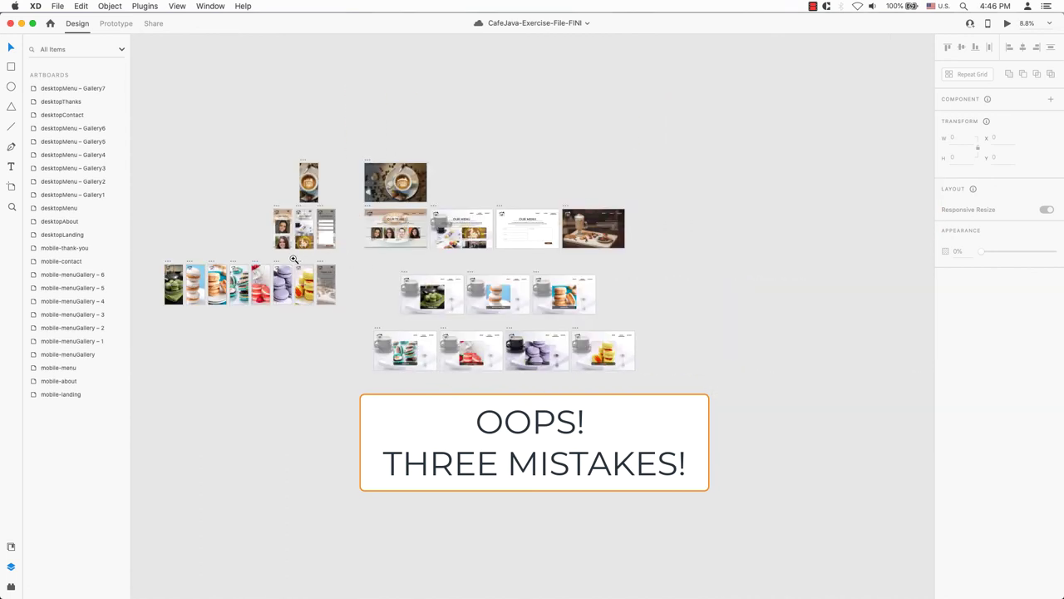
left_click_drag(353, 317, 354, 315)
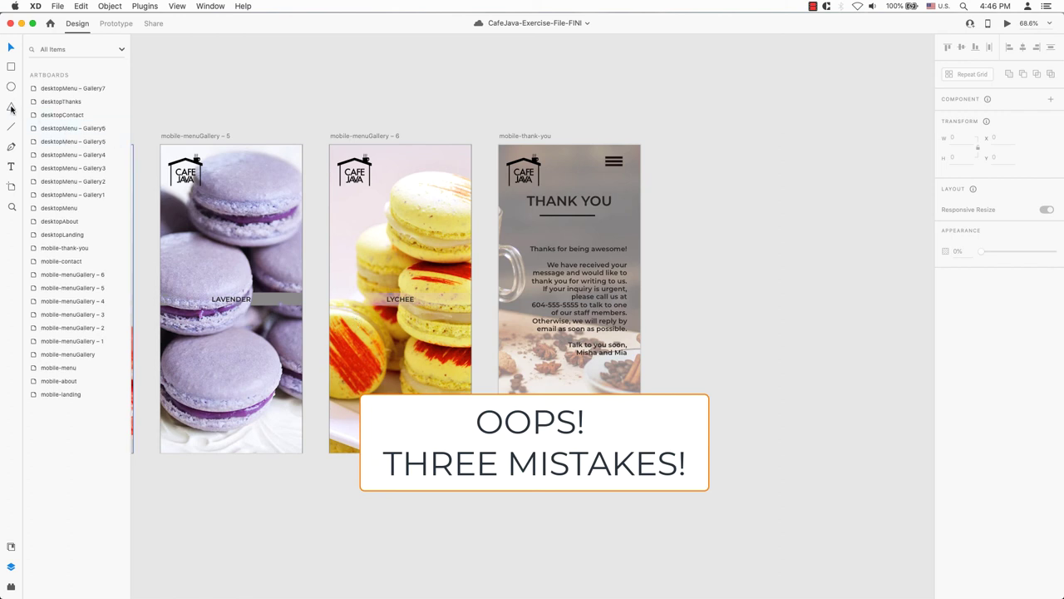
left_click(404, 300)
type("MANGO")
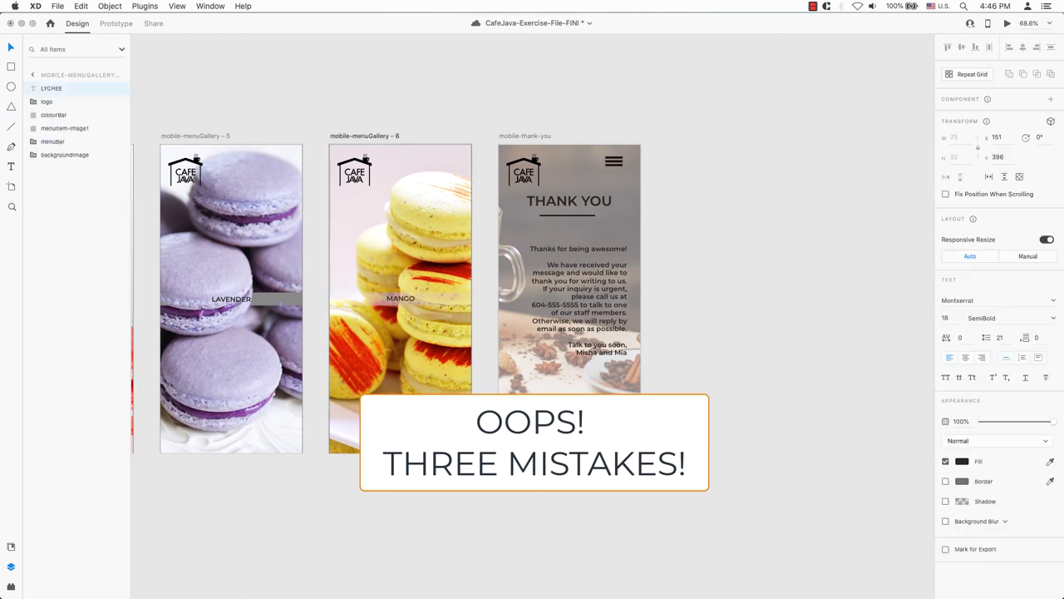
key("Escape")
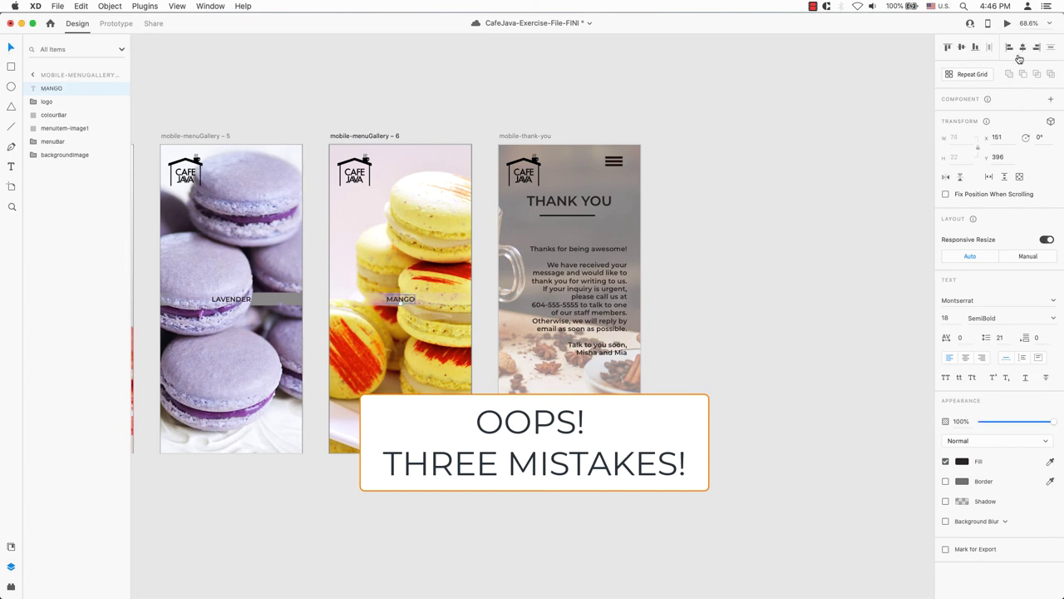
left_click(847, 190)
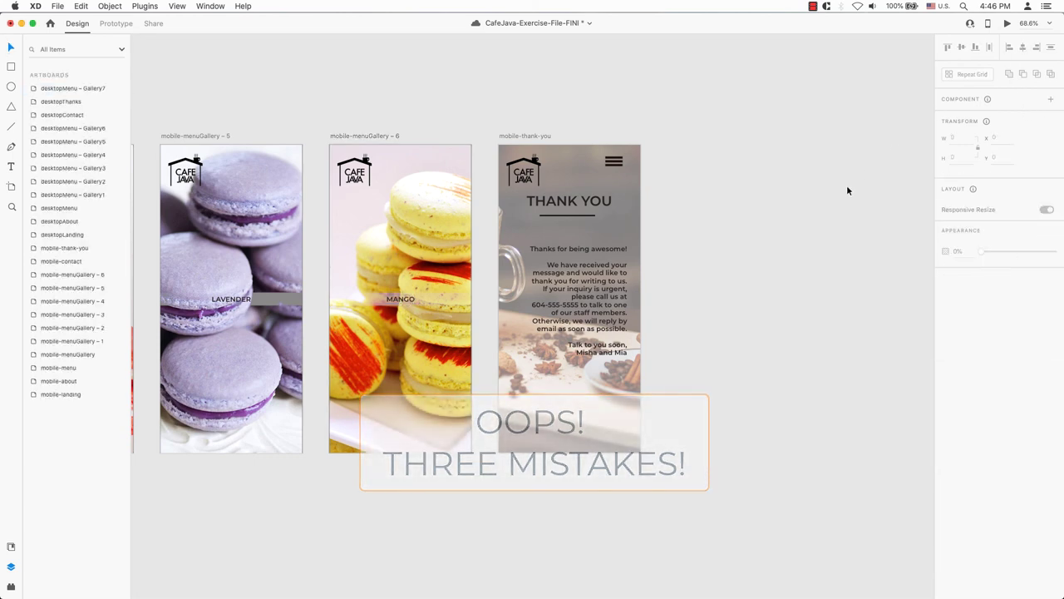
key("super+minus")
key("super+minus")
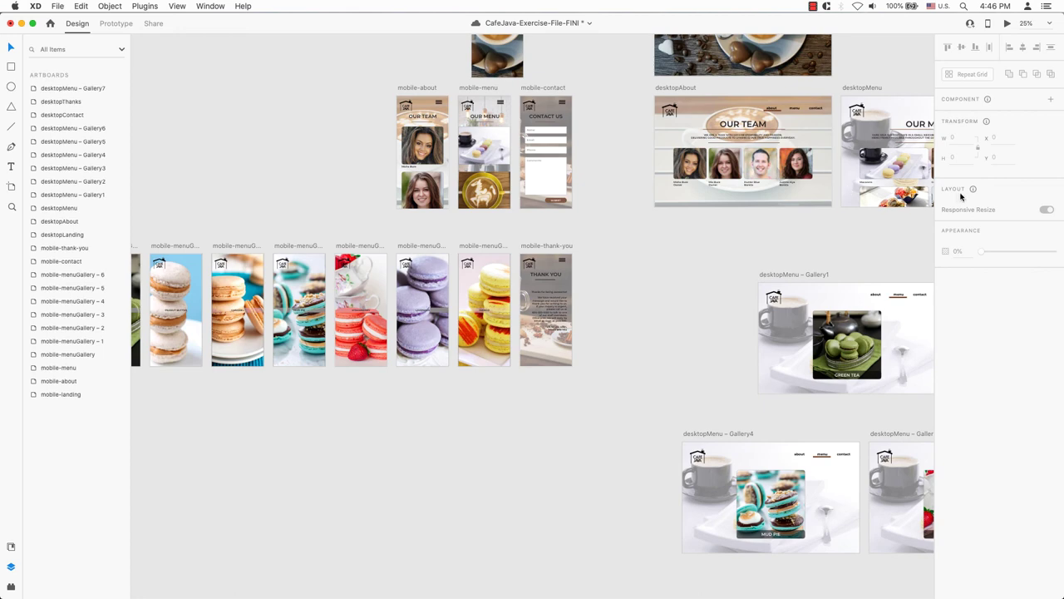
- Retype desktopContact's OUR MENU heading as CONTACT US and centre it on the artboard
scroll(609, 243, "right", 10)
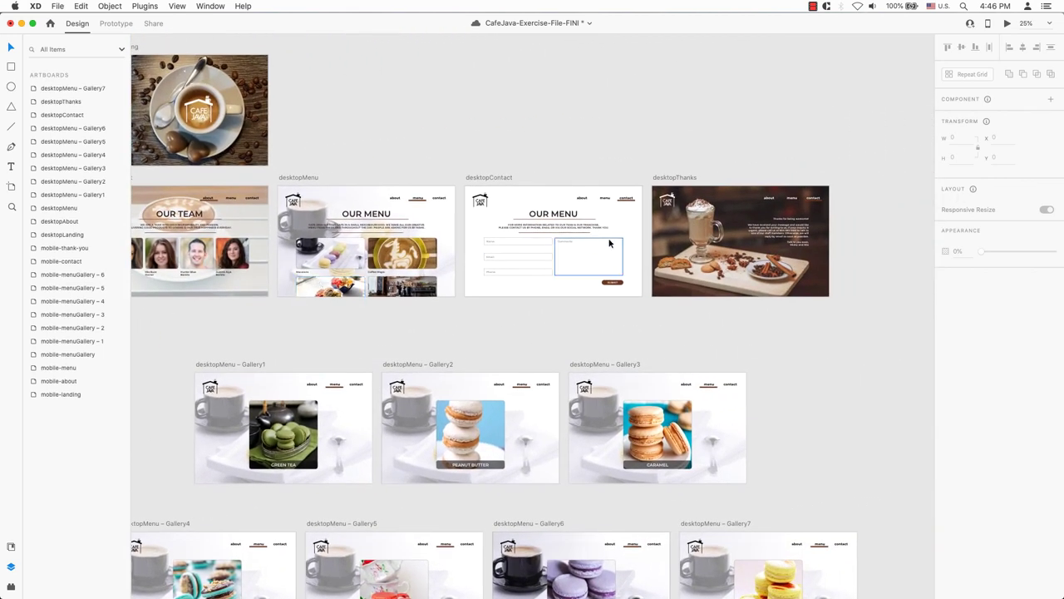
left_click(559, 214)
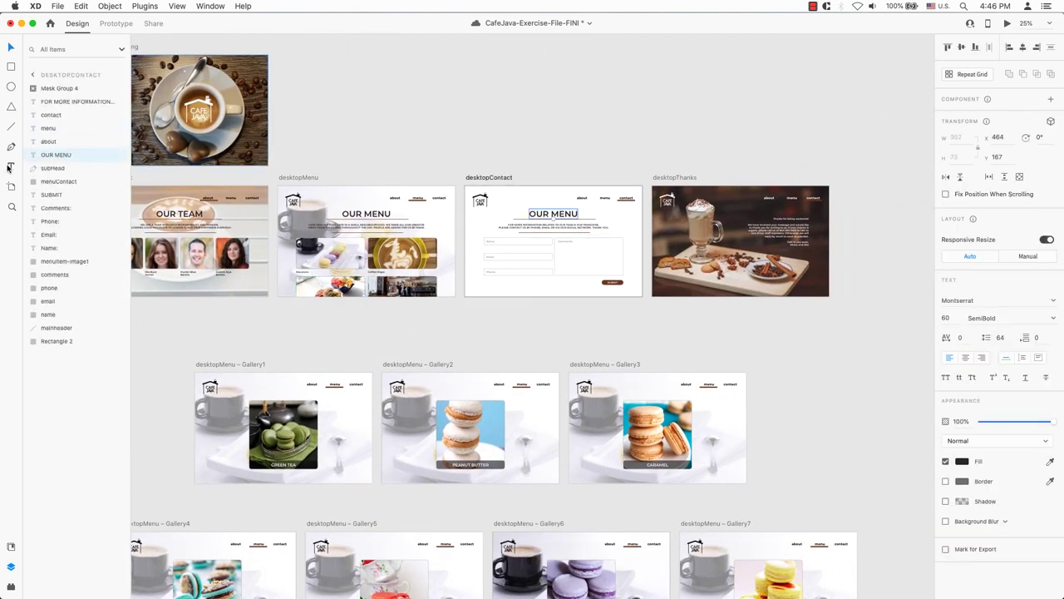
double_click(542, 214)
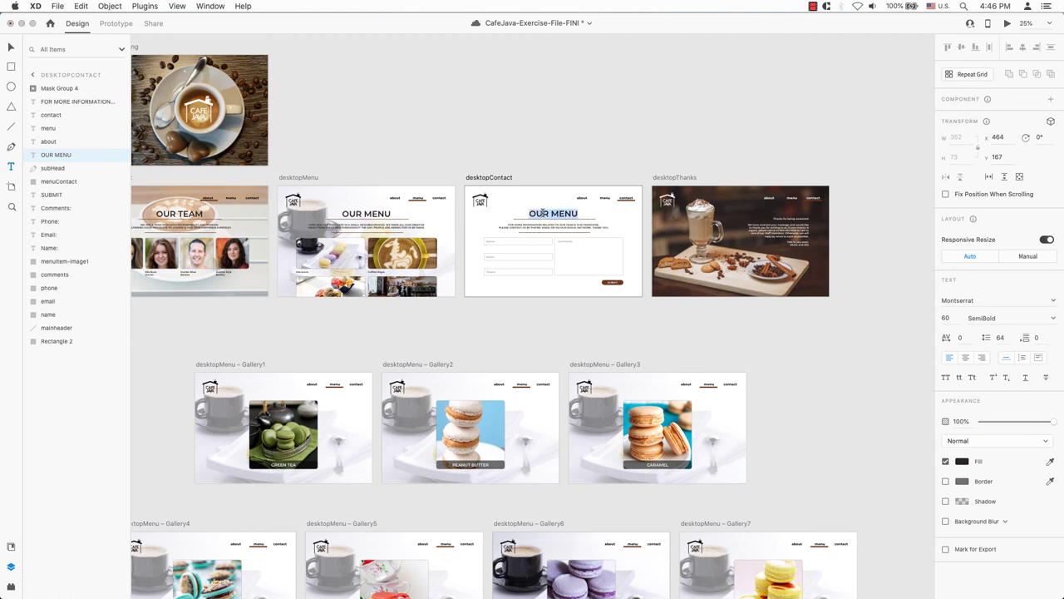
key("Right")
key("BackSpace")
key("BackSpace")
key("BackSpace")
type("CONTACT")
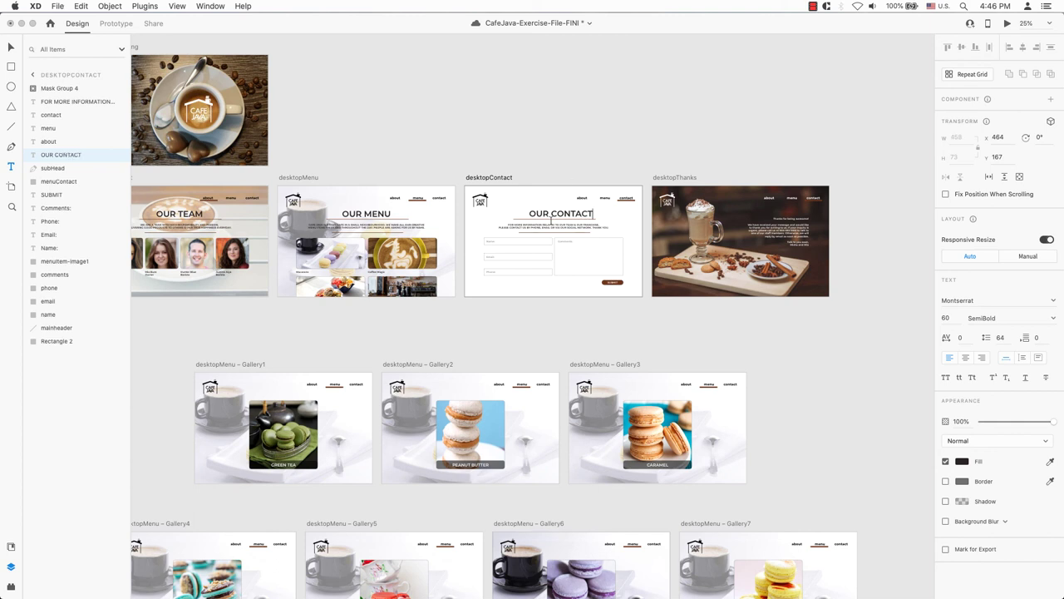
left_click_drag(552, 214, 524, 212)
key("BackSpace")
key("Escape")
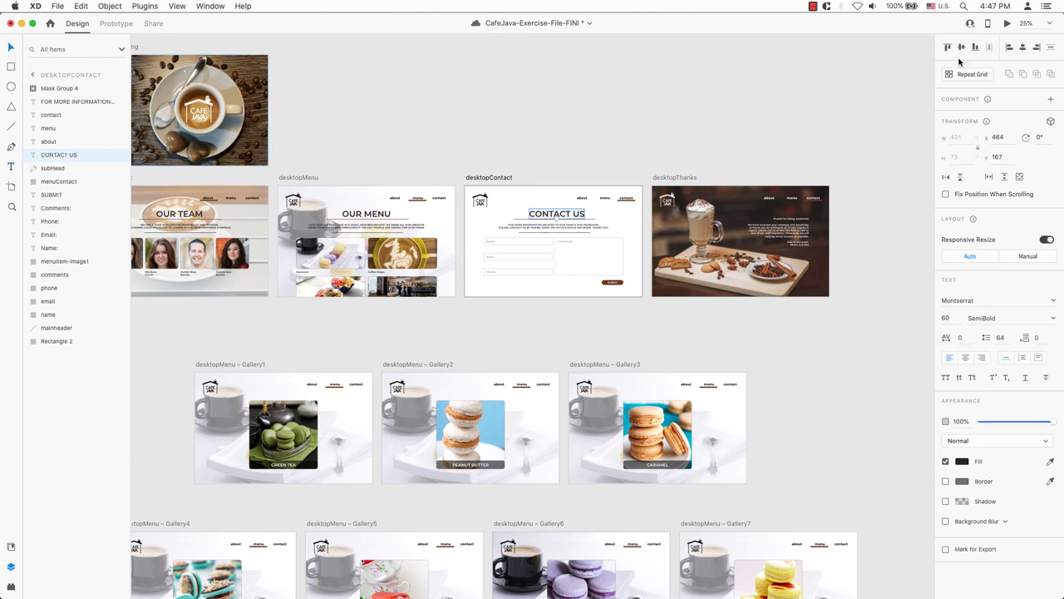
left_click(1022, 47)
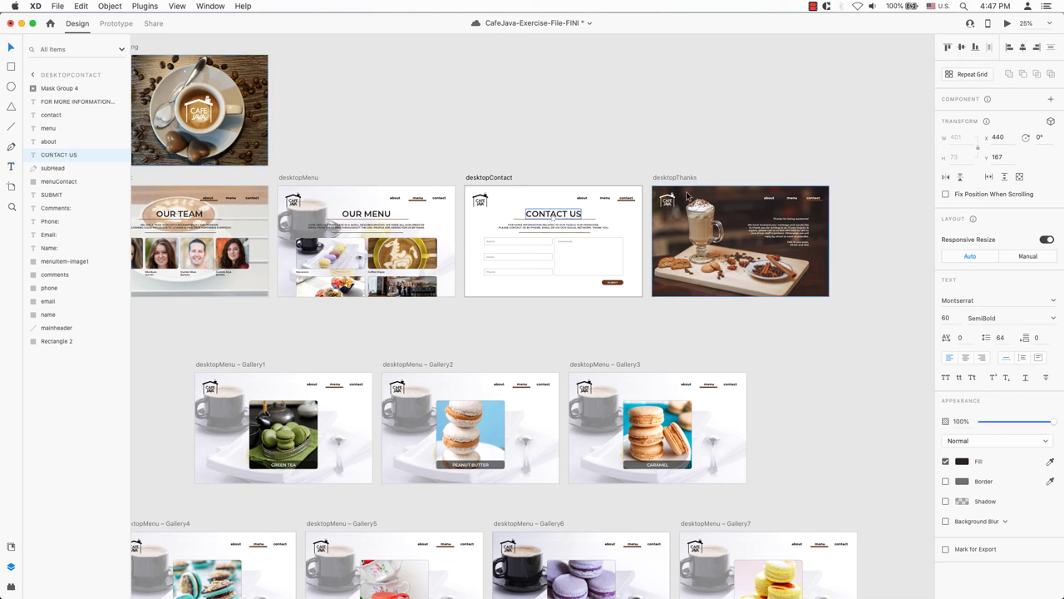
- Copy the heading onto desktopThanks and set its fill to #FFFFFF
key("super+c")
key("super+v")
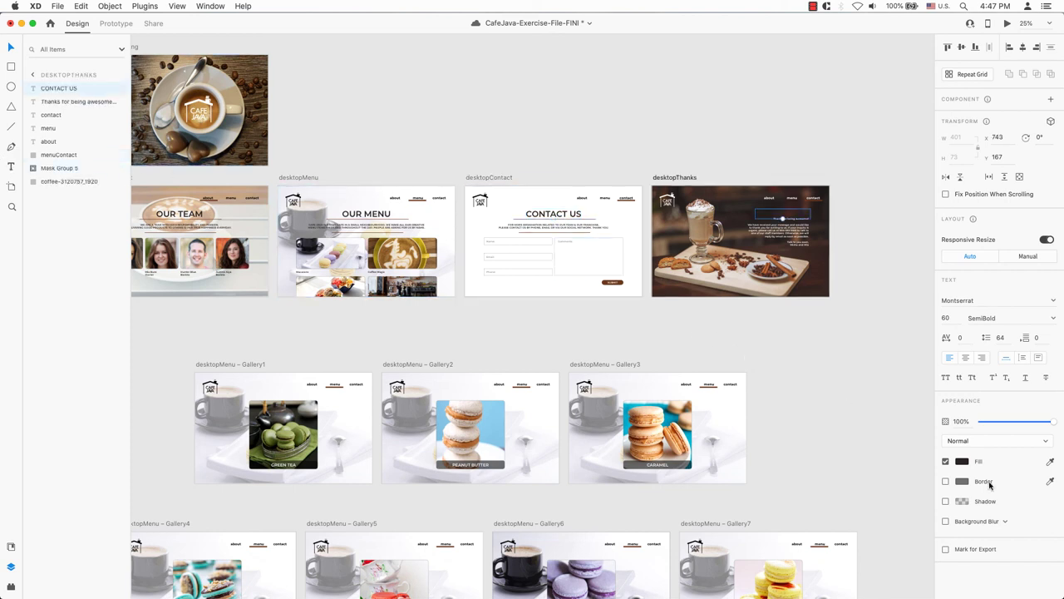
left_click(962, 461)
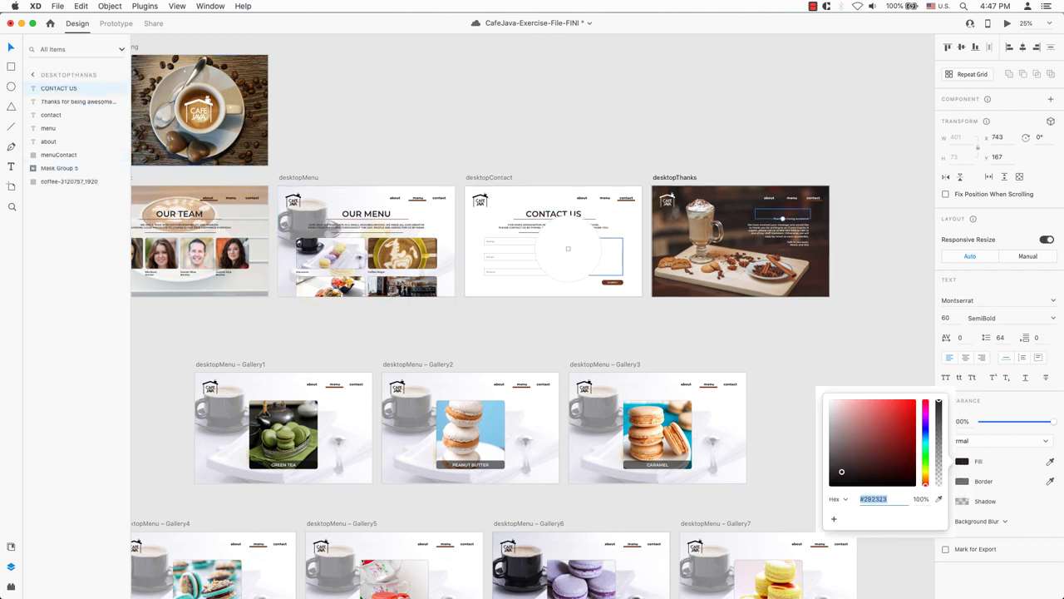
type("ffffff")
key("Return")
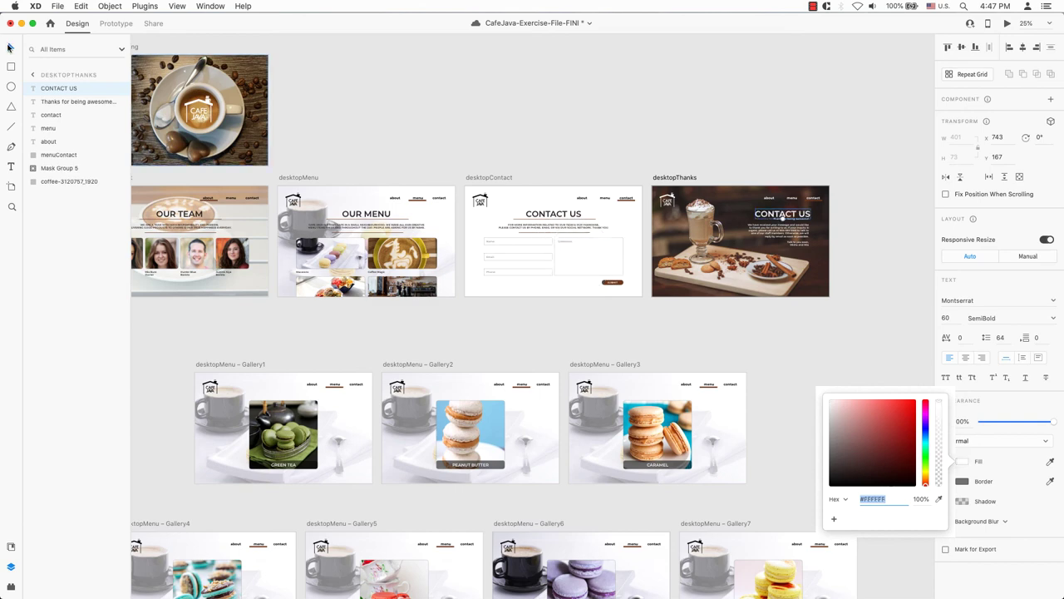
left_click(720, 135)
left_click(736, 127)
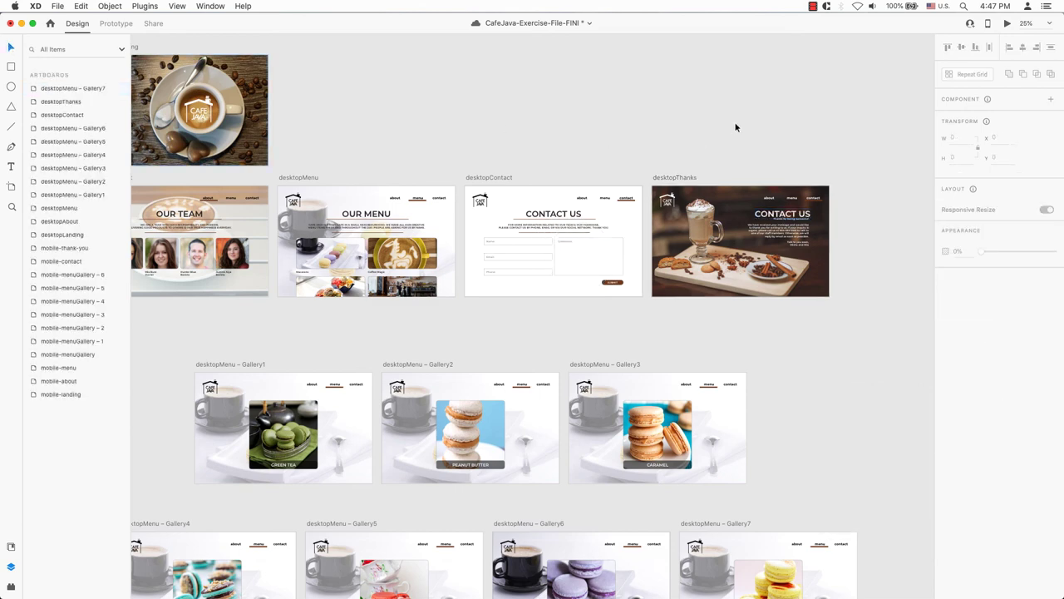
- With the layout grid shown, nudge the desktopThanks heading left and the body text down
key("super+shift+apostrophe")
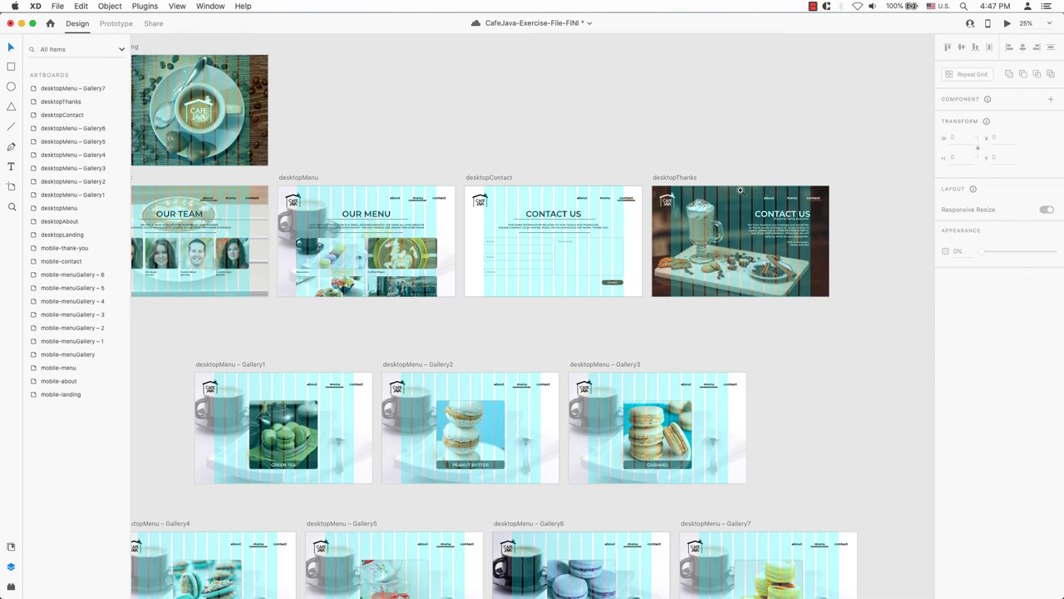
left_click_drag(736, 188, 838, 274)
left_click(643, 231)
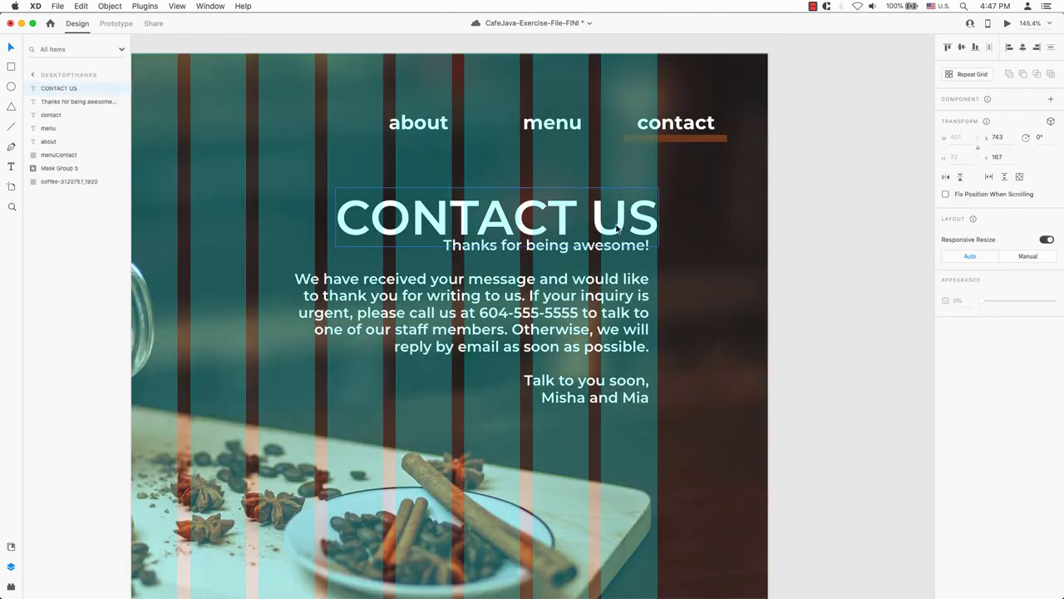
key("shift+Left")
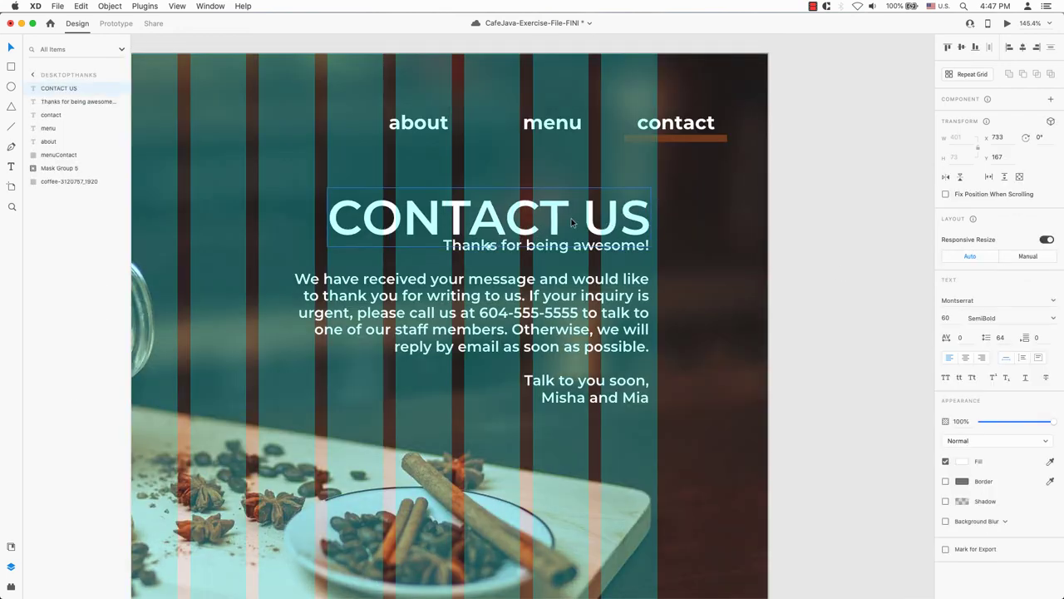
left_click(515, 252)
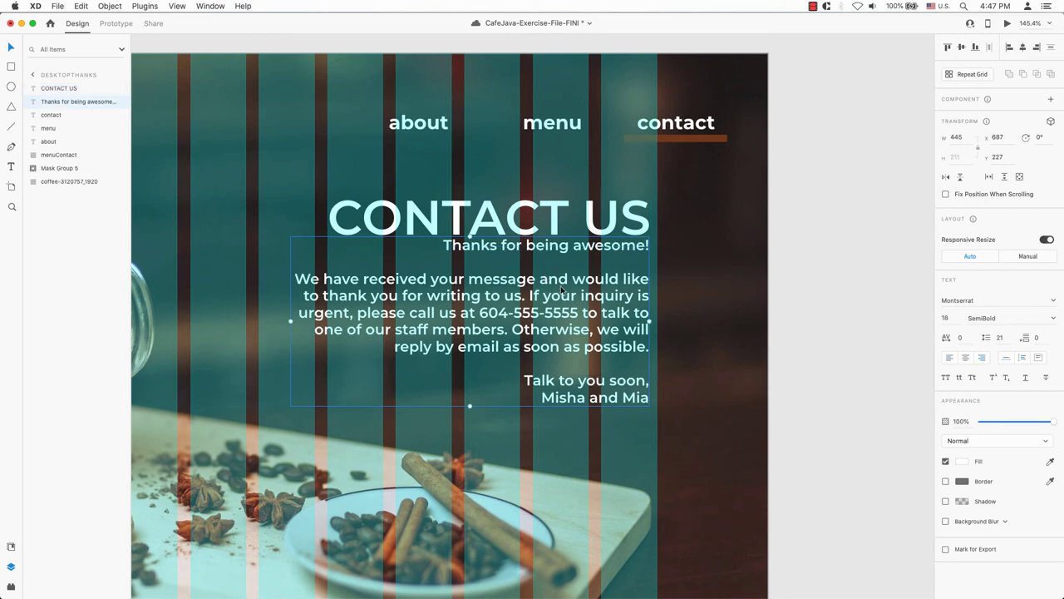
key("shift+Down")
key("shift+Down")
key("shift+Down")
- Retype the heading as THANK YOU!, right-align it with the body text, and hide the grid
left_click(493, 223)
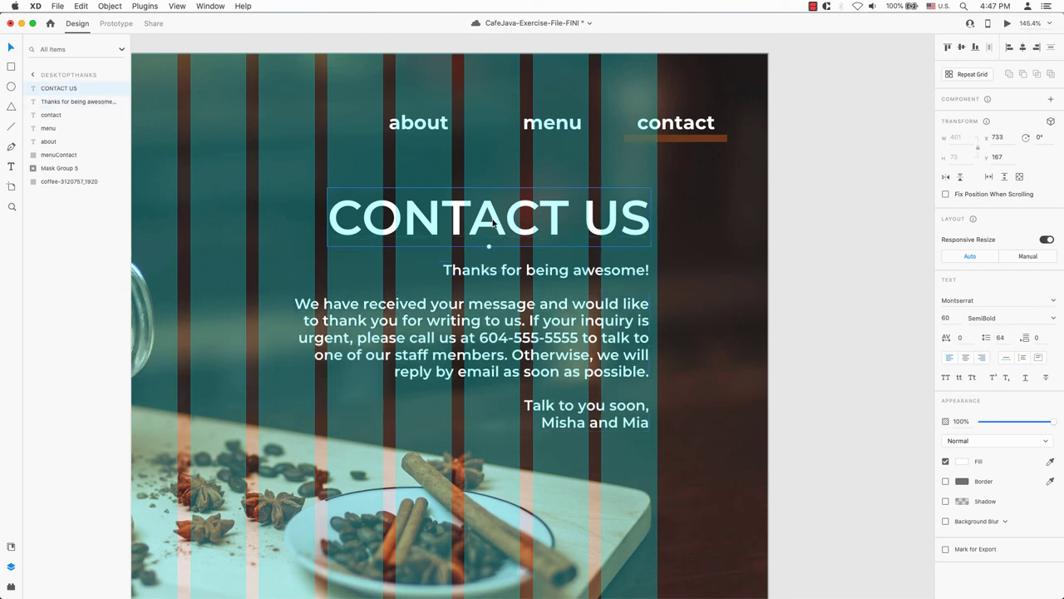
double_click(493, 220)
type("TH")
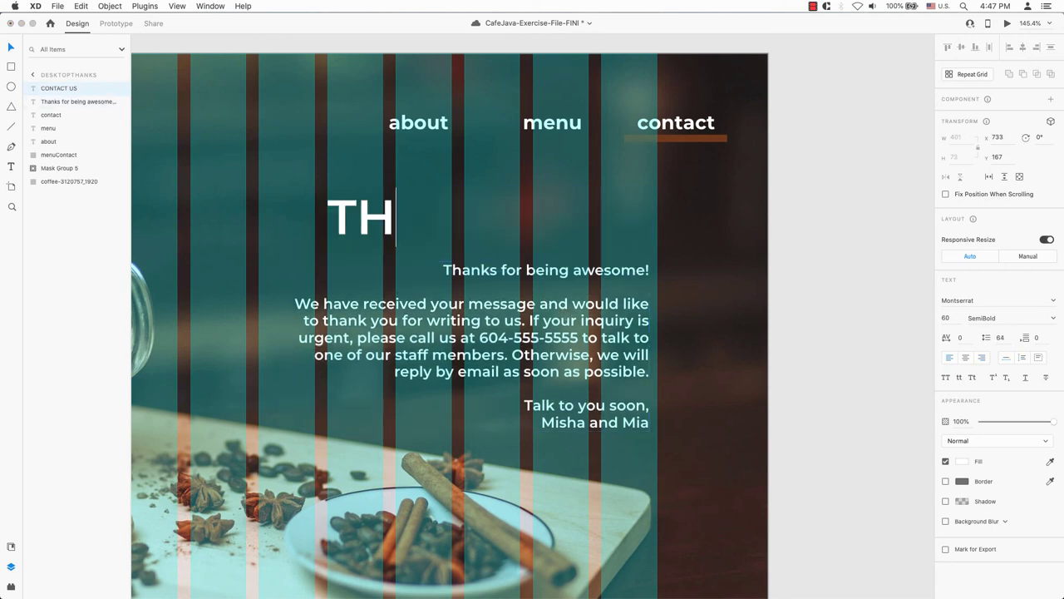
type("ANK YOU")
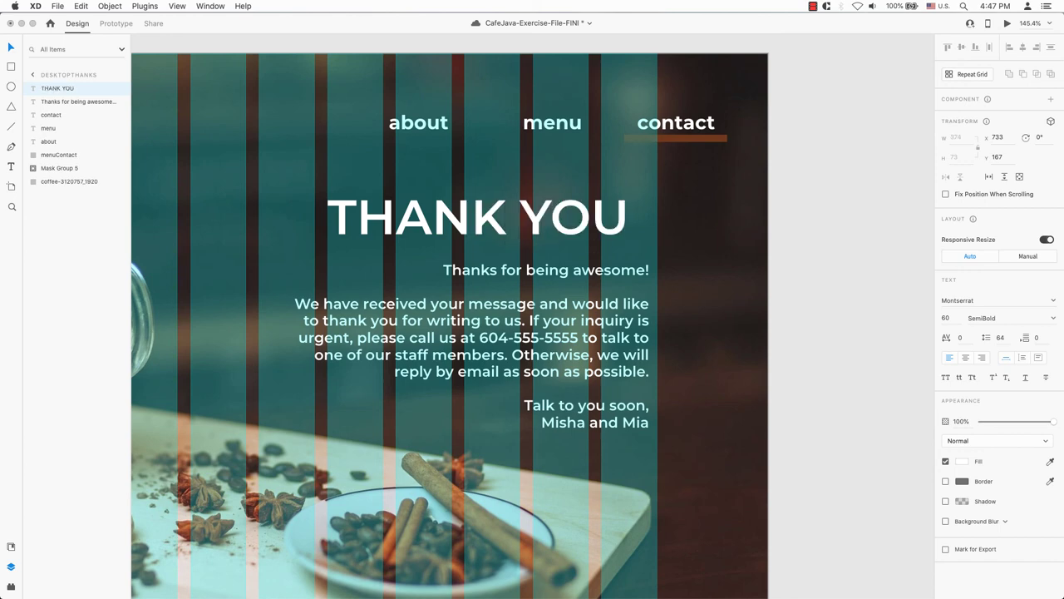
type("!")
key("Escape")
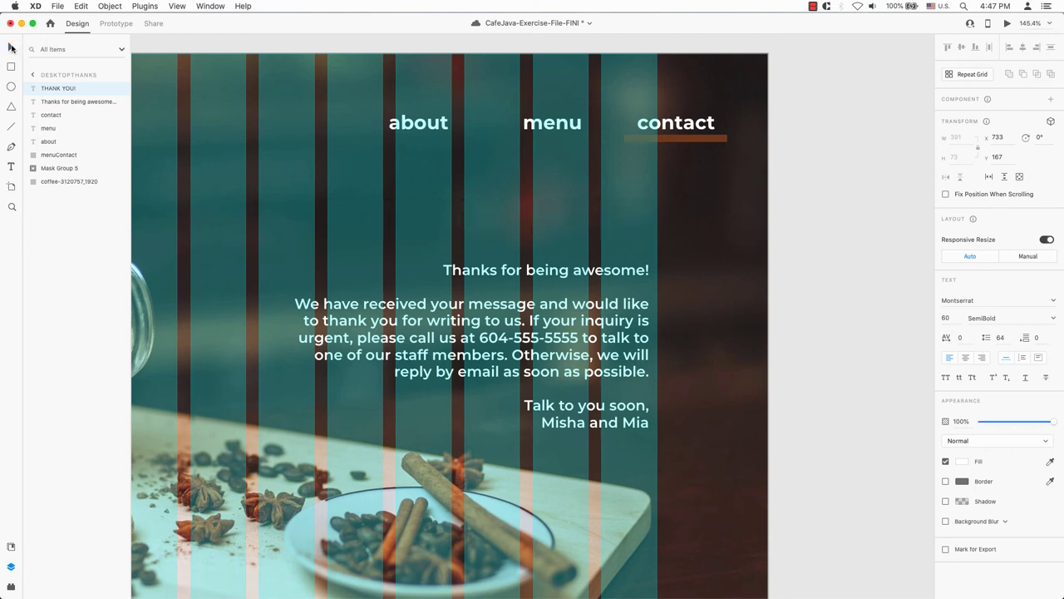
left_click_drag(593, 219, 599, 219)
left_click(860, 225)
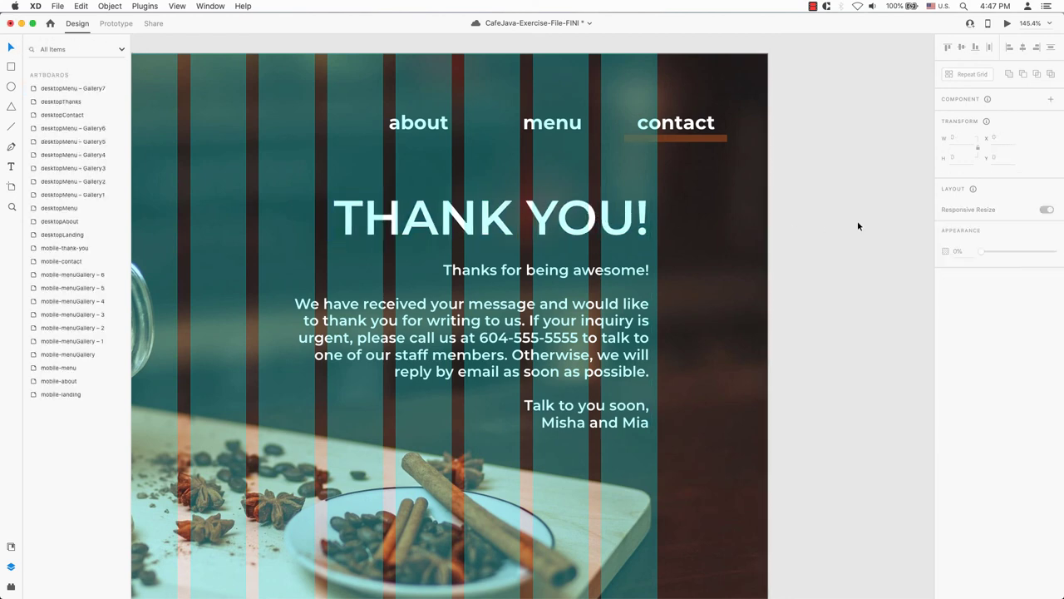
key("super+shift+apostrophe")
key("super+0")
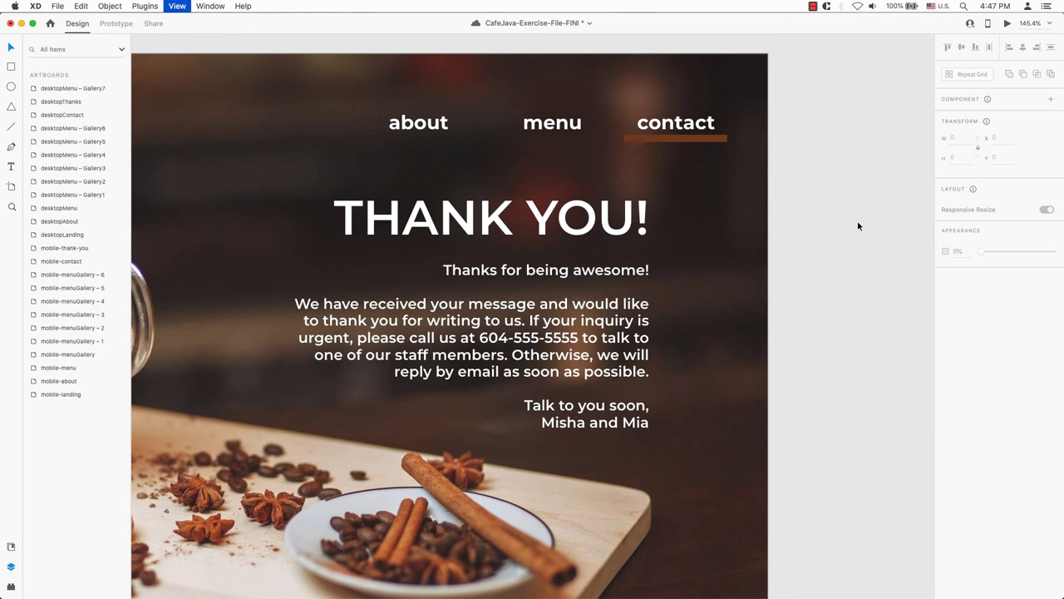